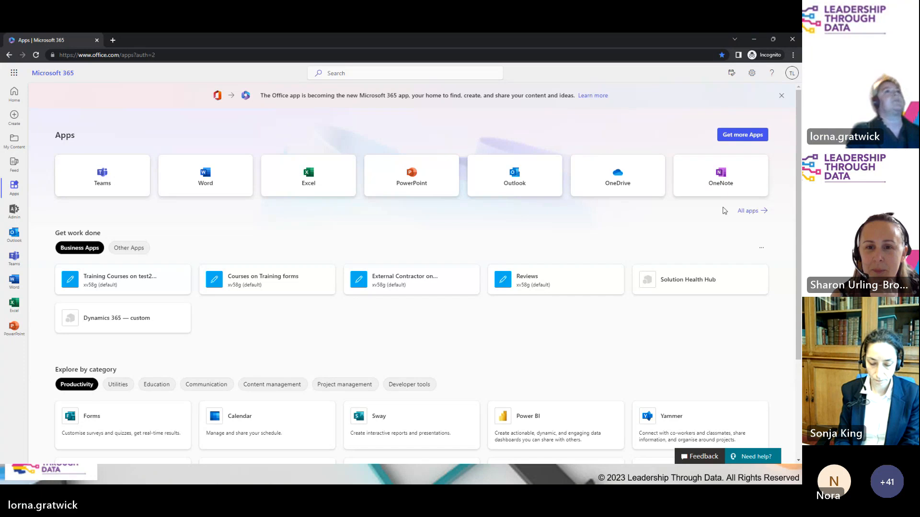
Step: Launch SharePoint from the full Microsoft 365 All apps list
left_click(748, 211)
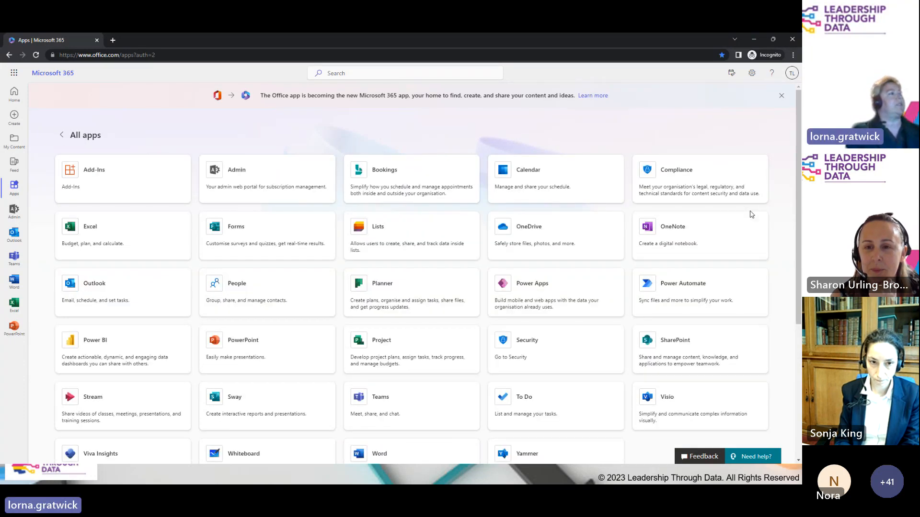
left_click(727, 362)
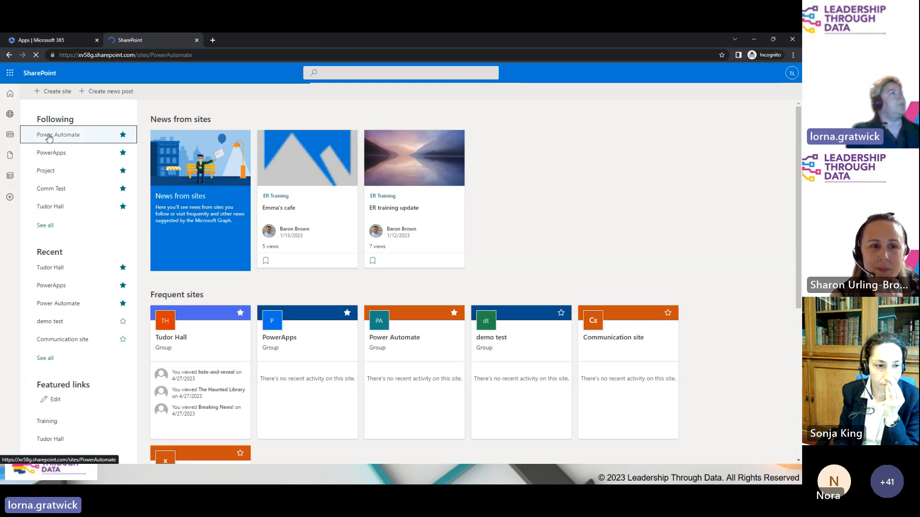
Step: On the Power Automate site, add an empty document library named 'demo'
left_click(49, 135)
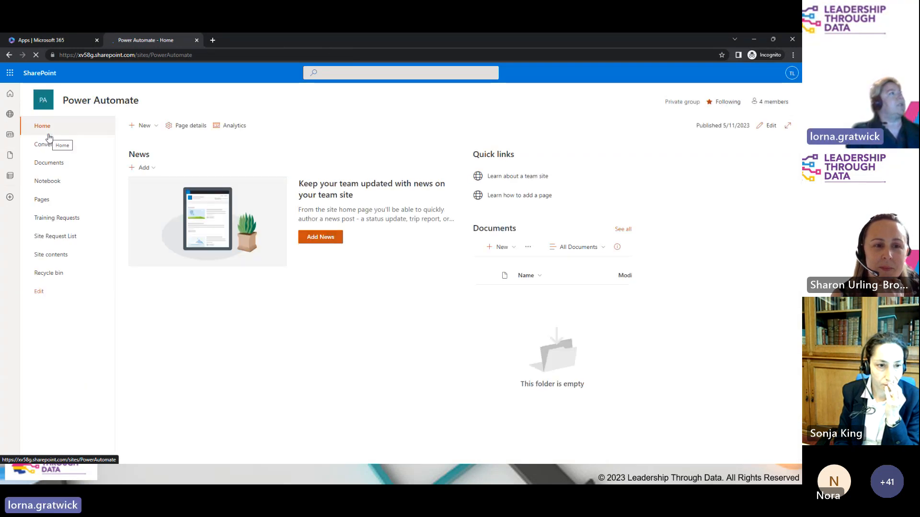
left_click(146, 126)
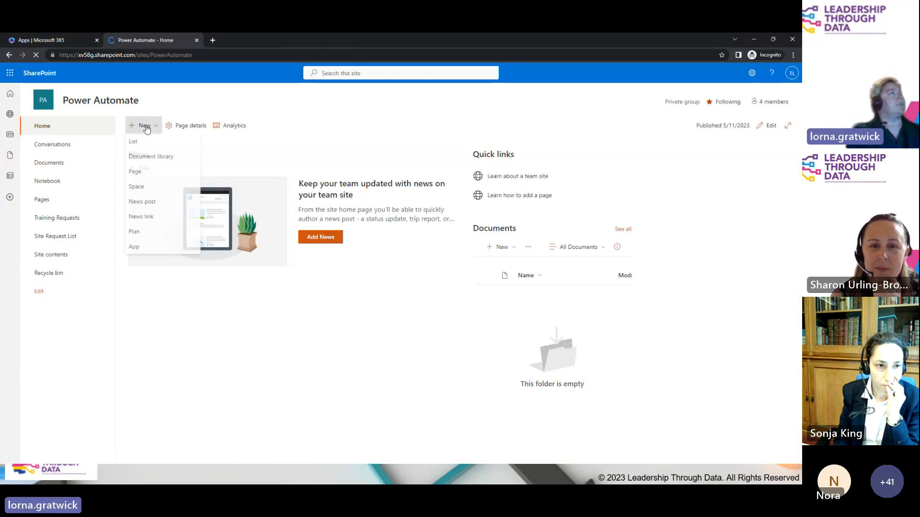
left_click(147, 157)
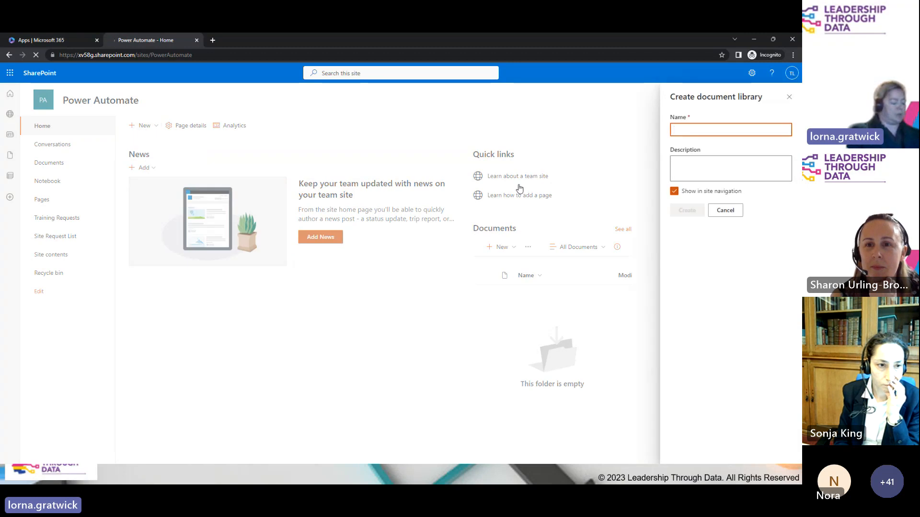
type("d")
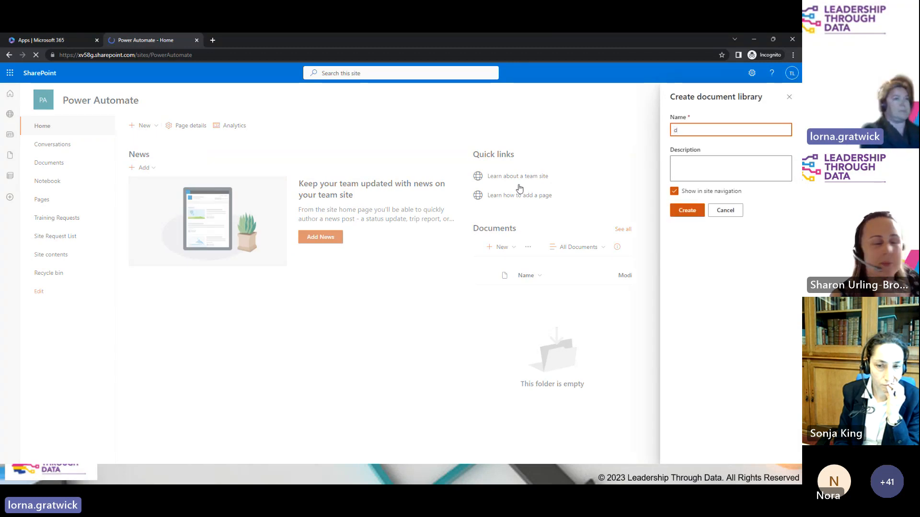
type("emo")
left_click(689, 212)
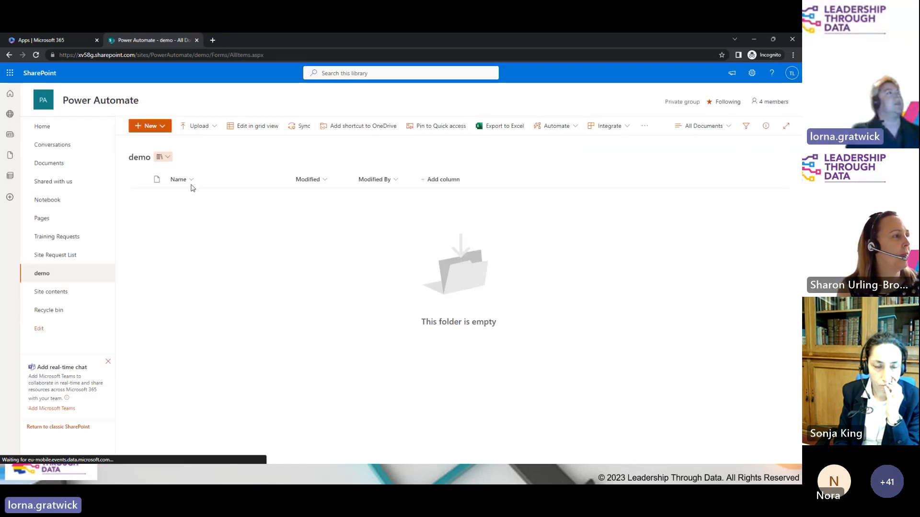
left_click(197, 126)
Step: Upload 'estate agent invoice.pdf' from Documents > House into the demo library
left_click(196, 142)
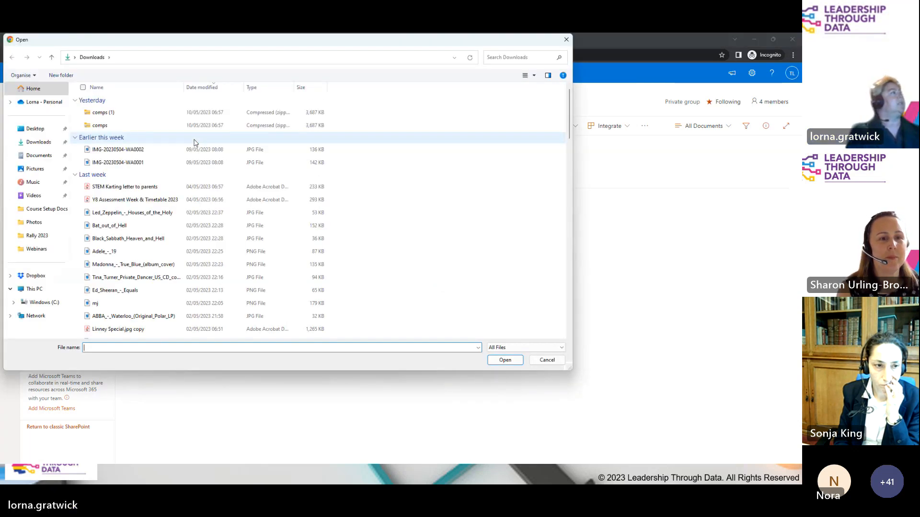
left_click(39, 160)
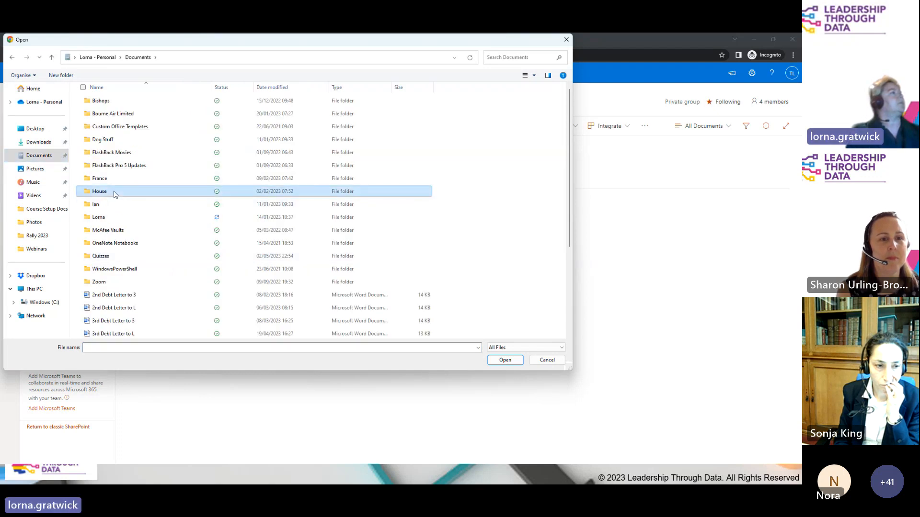
double_click(115, 193)
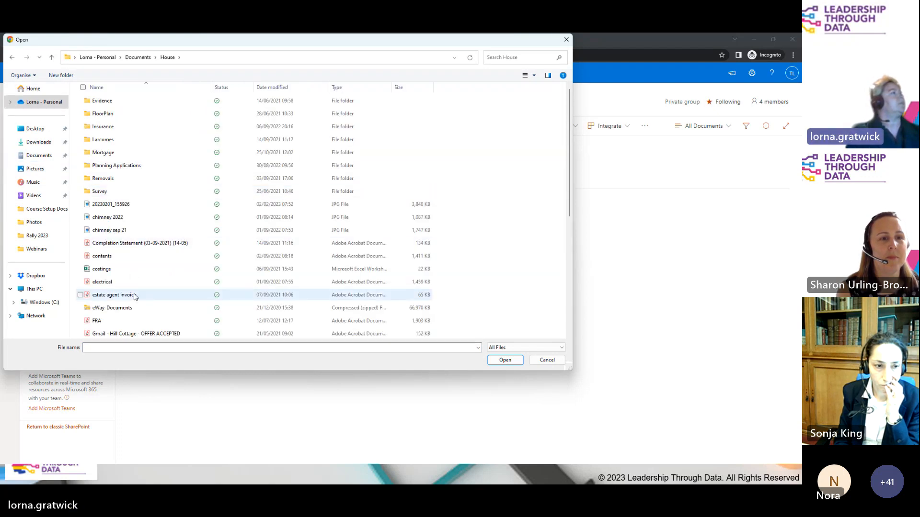
double_click(114, 295)
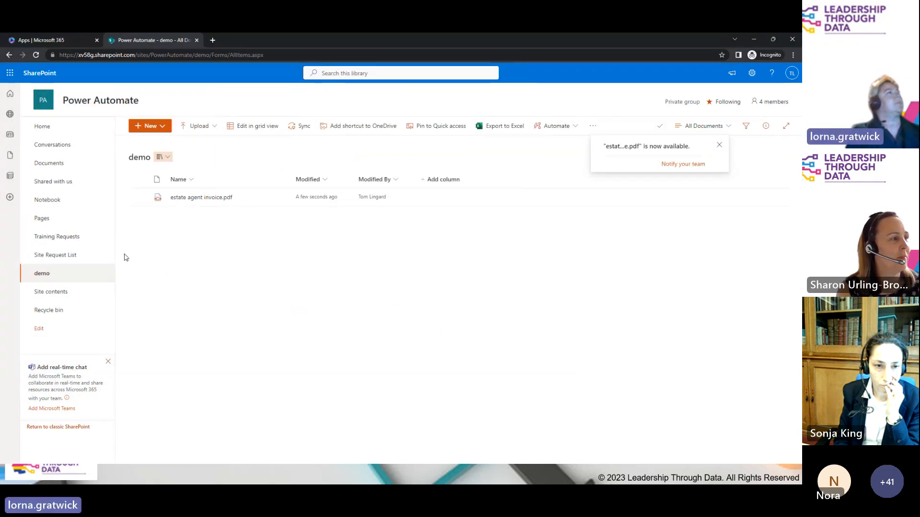
Step: Start the Automate > Request sign-off flow setup for estate agent invoice.pdf
left_click(139, 198)
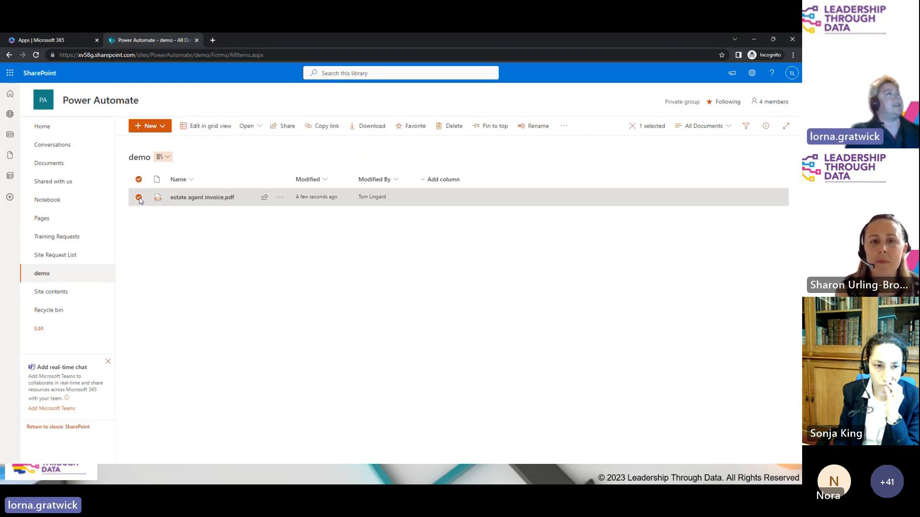
left_click(563, 127)
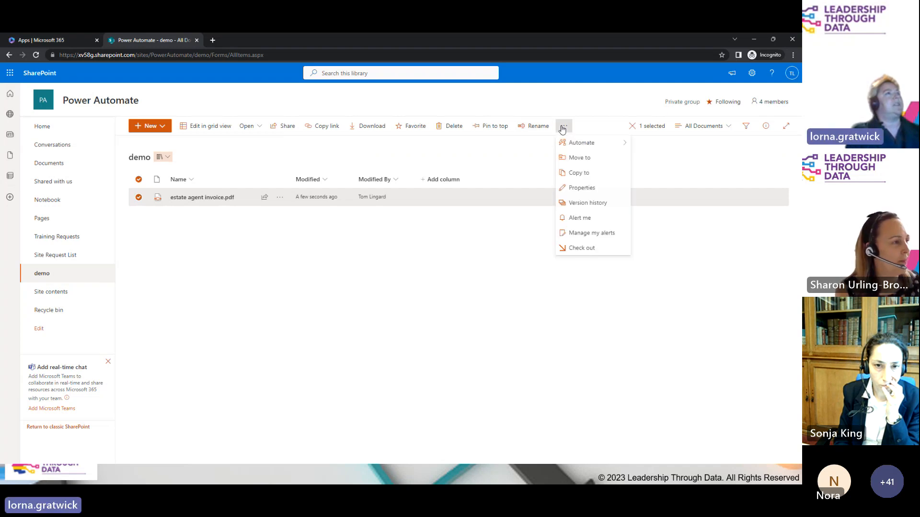
mouse_move(565, 142)
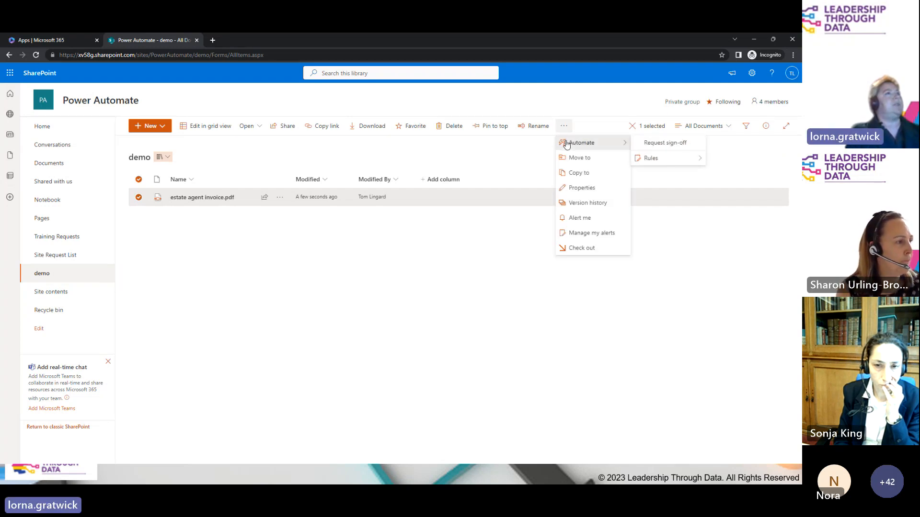
left_click(656, 144)
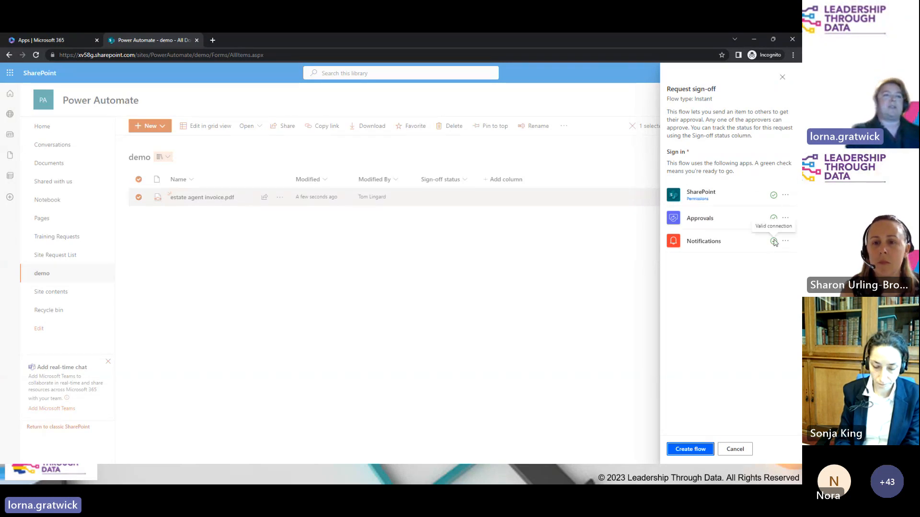
Step: Create and run the sign-off flow for the chosen approver with message 'please review and approve'
left_click(687, 451)
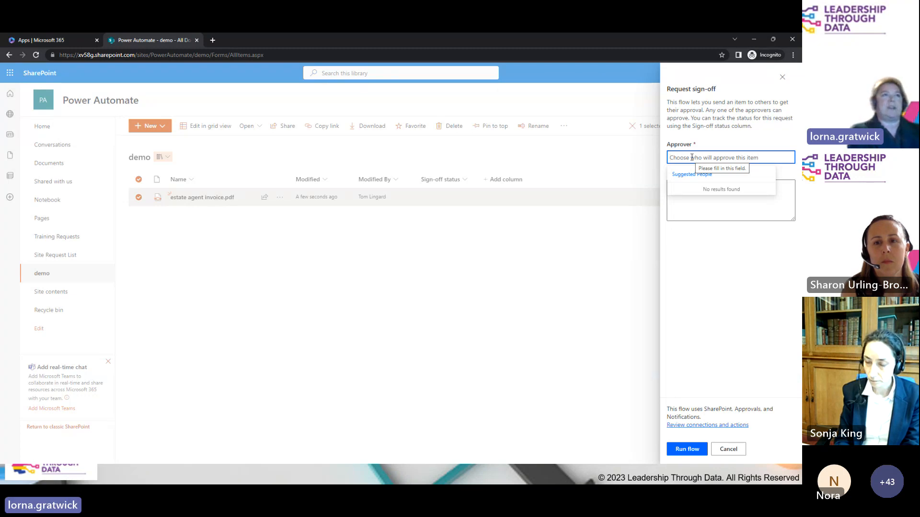
type("tom")
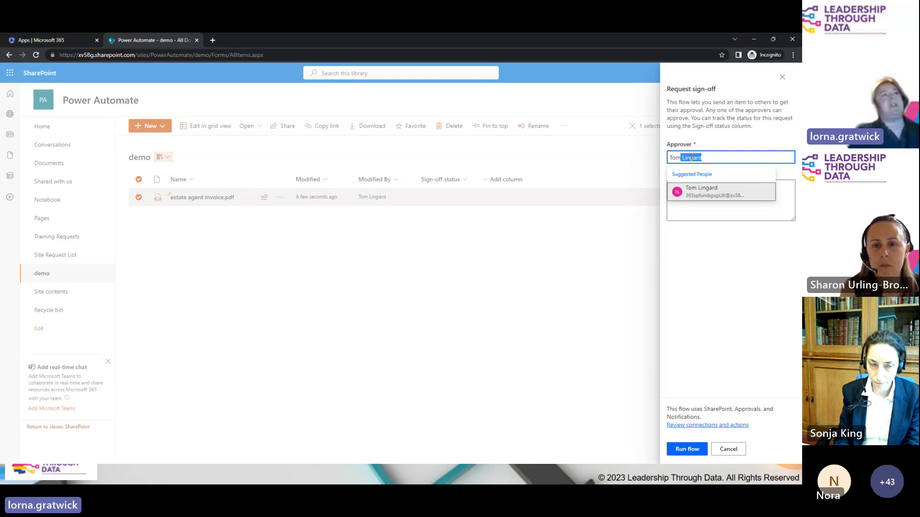
left_click(700, 193)
left_click(710, 201)
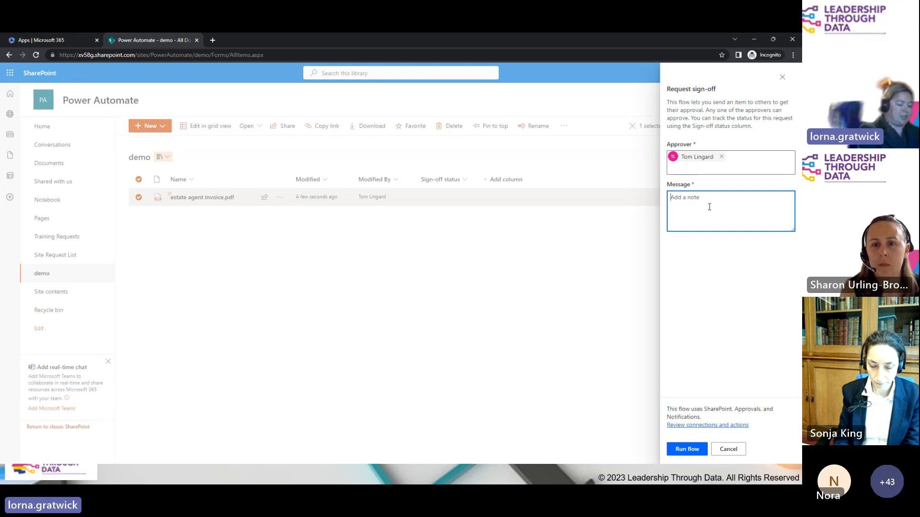
type("please review and")
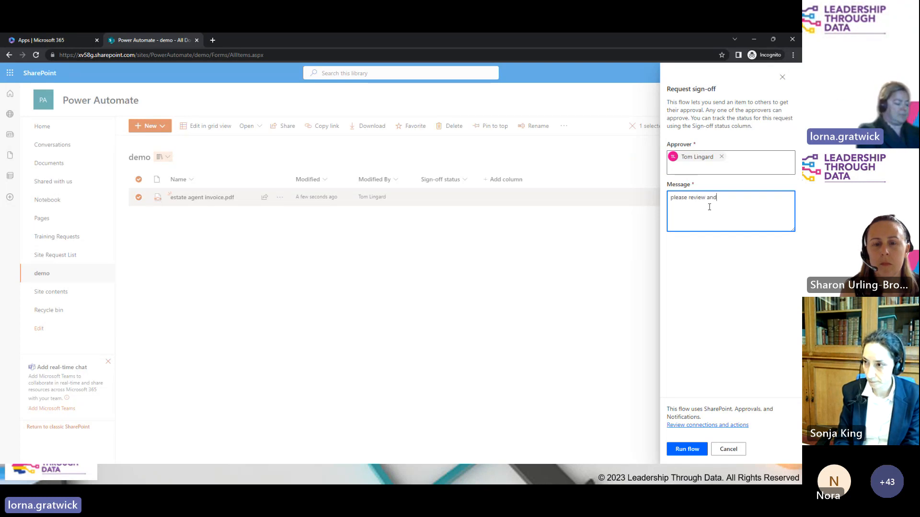
type(" approve")
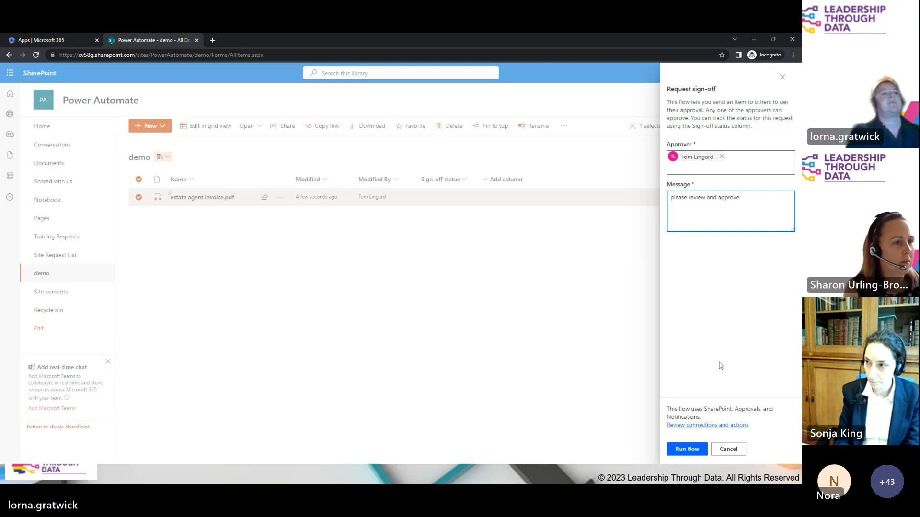
left_click(687, 449)
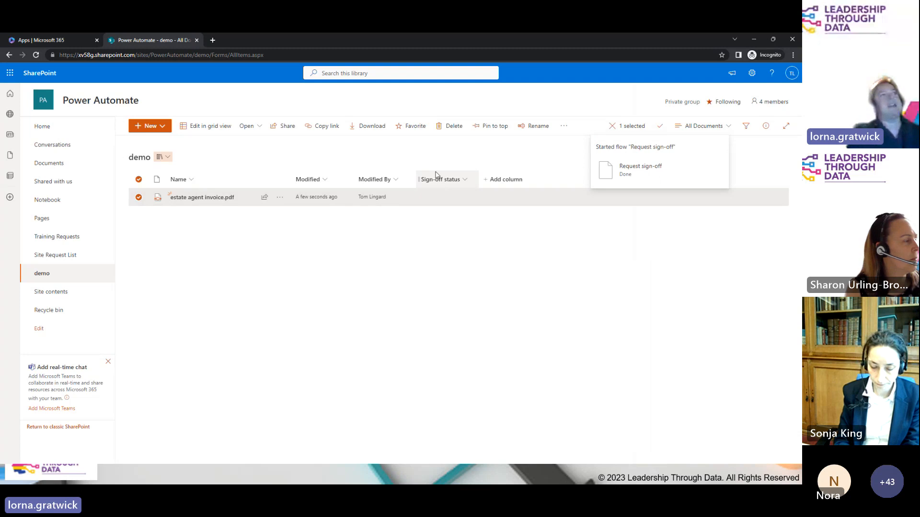
Step: Reload the demo library to see the invoice's Pending sign-off status
left_click(36, 55)
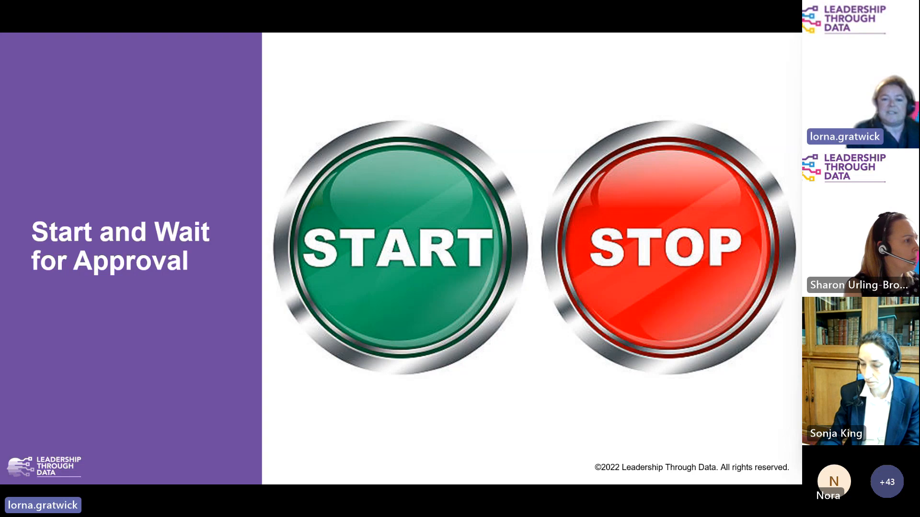
Step: Return to Chrome and launch Power Automate in a new tab from the Microsoft 365 apps page
key("alt+Tab")
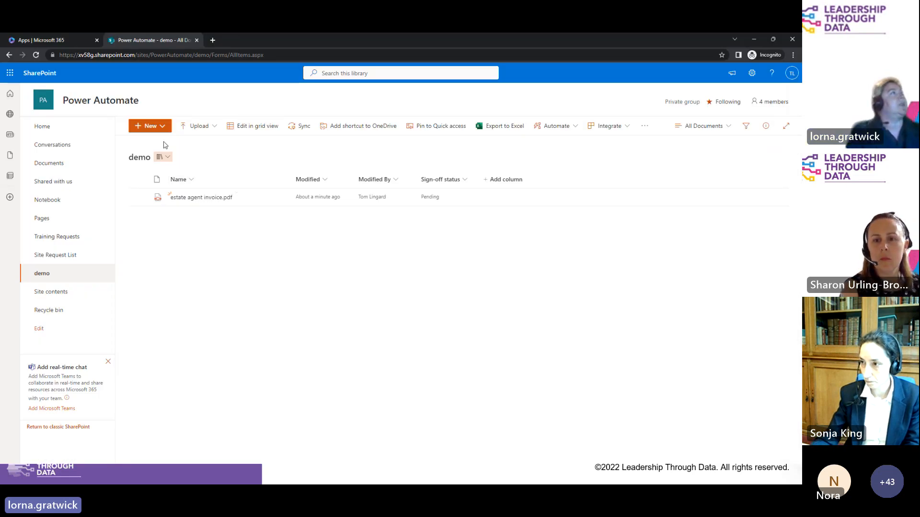
left_click(46, 42)
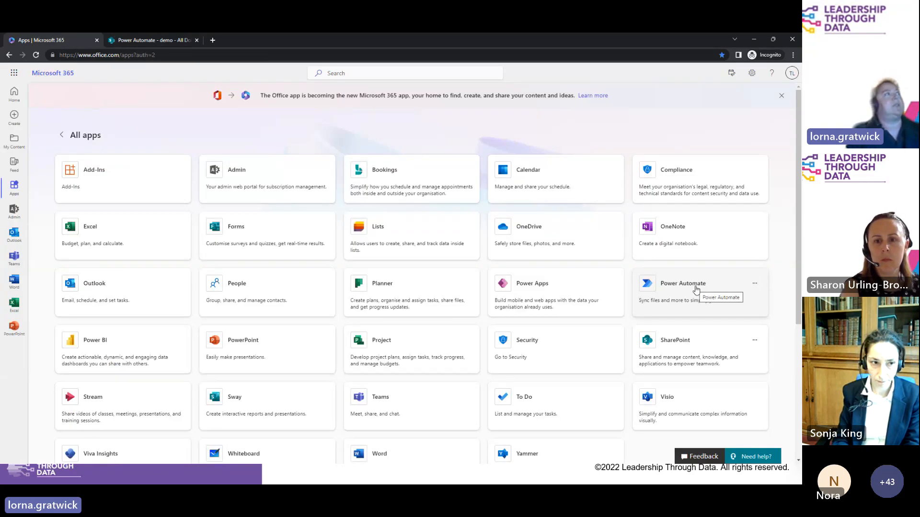
left_click(162, 40)
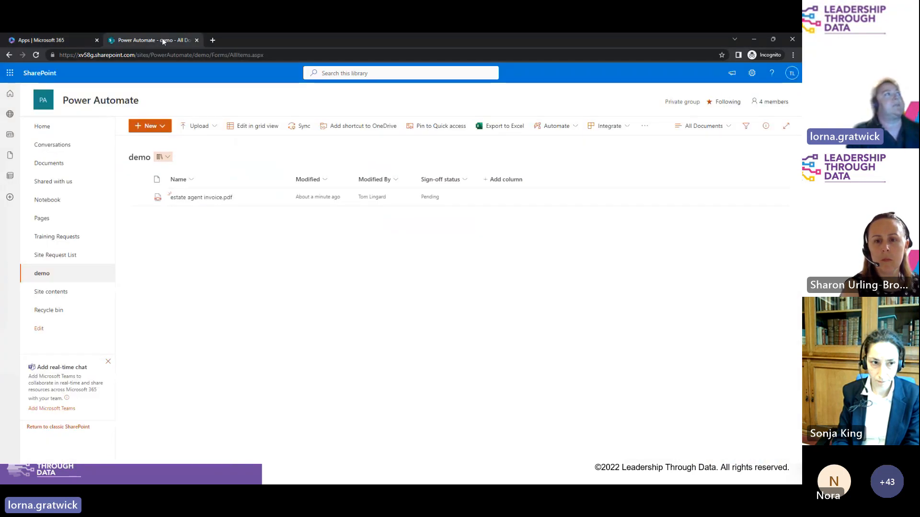
left_click(45, 135)
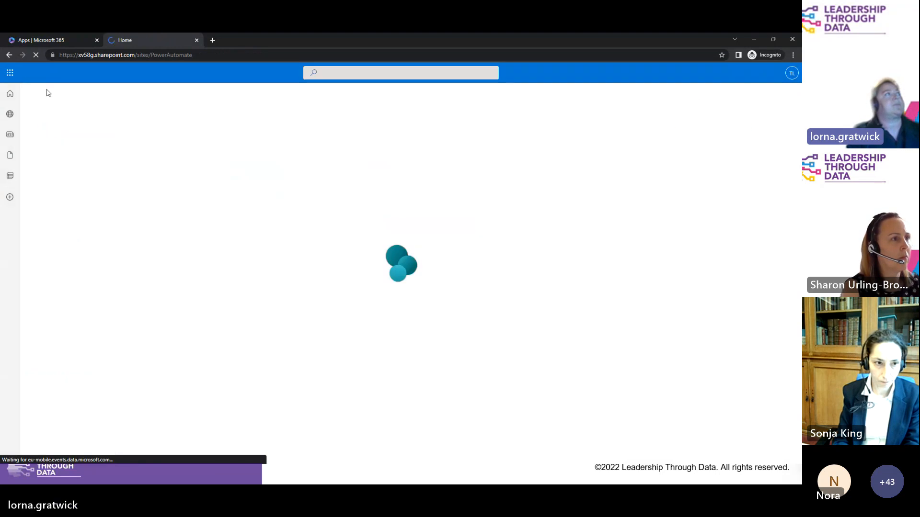
left_click(57, 42)
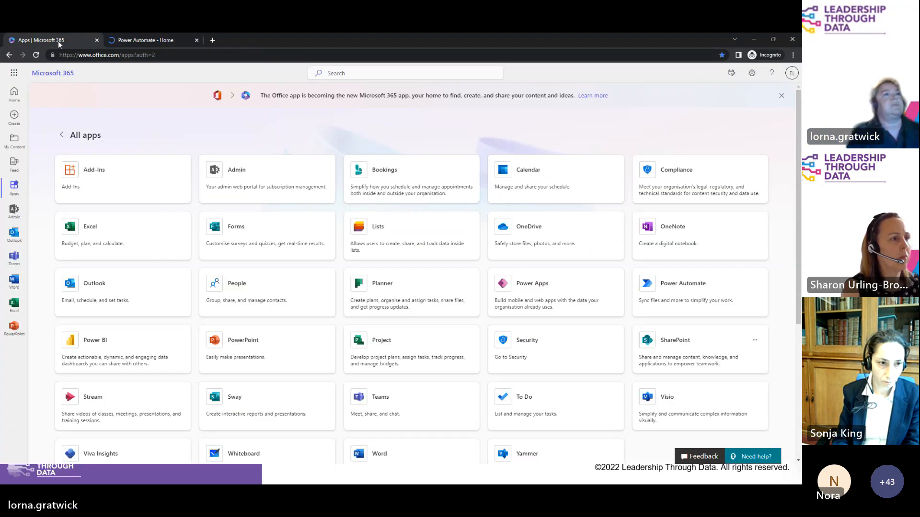
left_click(685, 293)
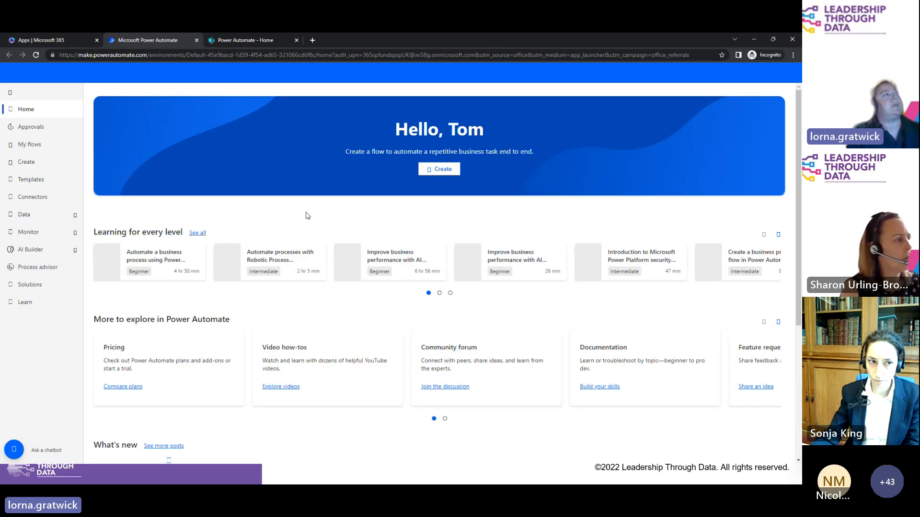
Step: Go to Create and choose the Automated cloud flow option
left_click(26, 163)
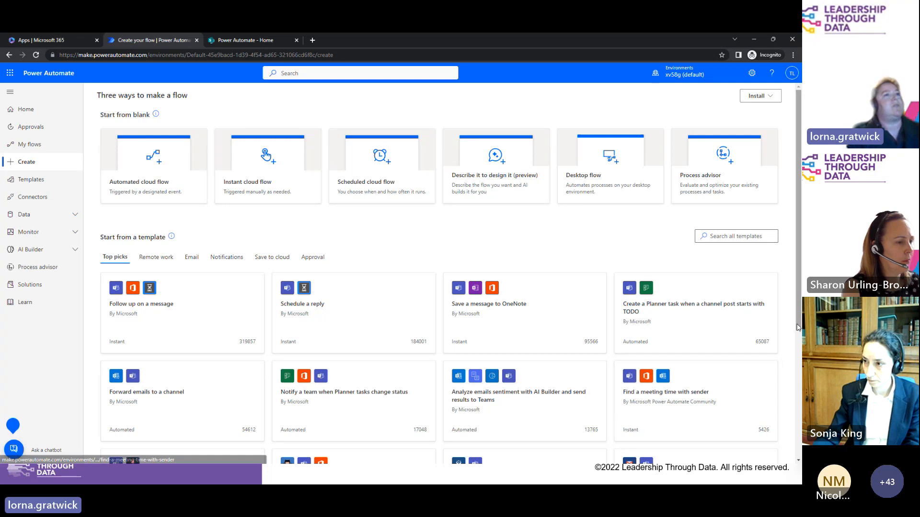
scroll(799, 340, "down", 1)
left_click_drag(799, 340, 800, 307)
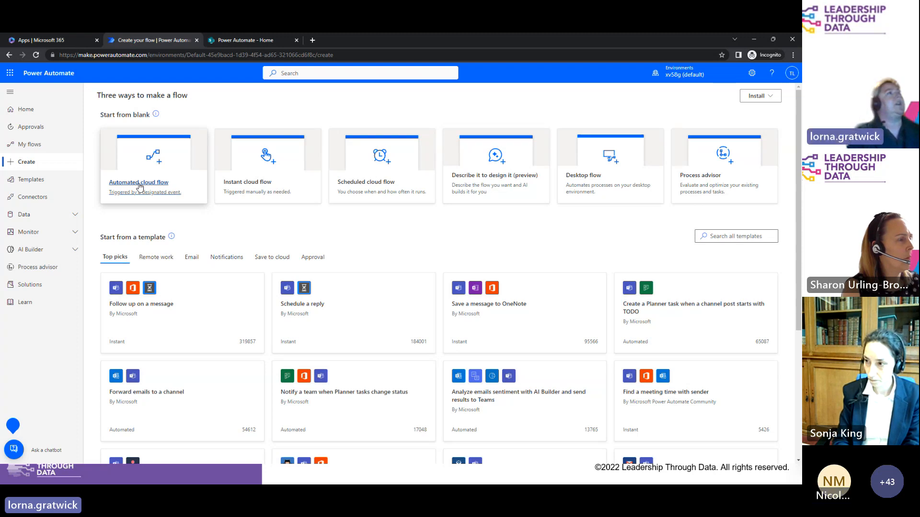
left_click(139, 186)
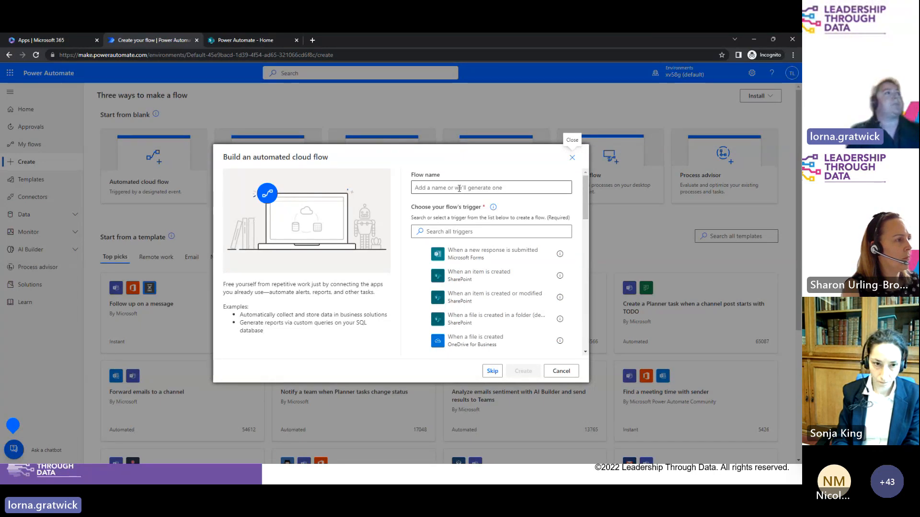
Step: Name the flow 'Training Approval' and pick the SharePoint 'When an item is created' trigger
left_click(459, 188)
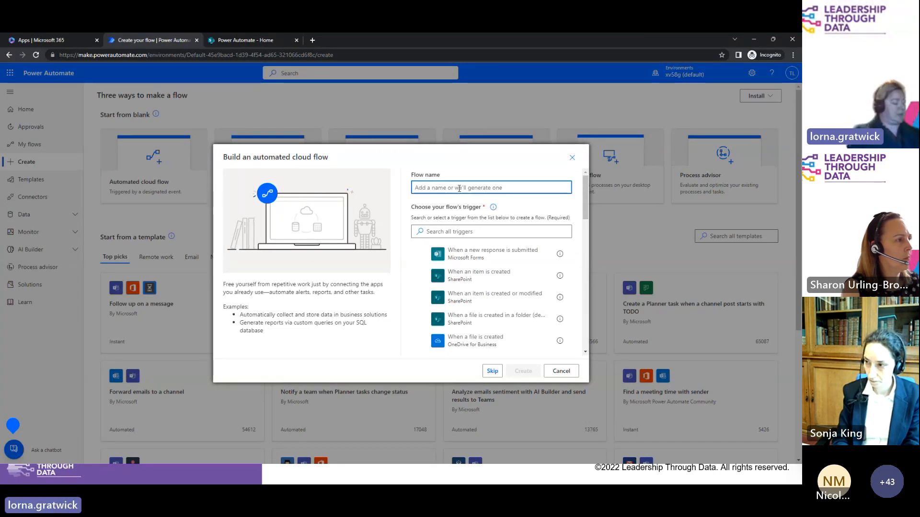
type("T")
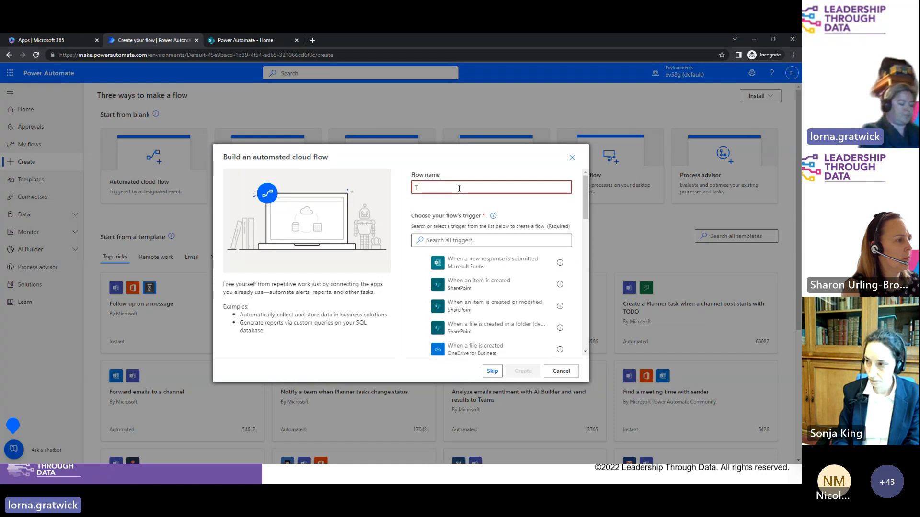
type("raining A")
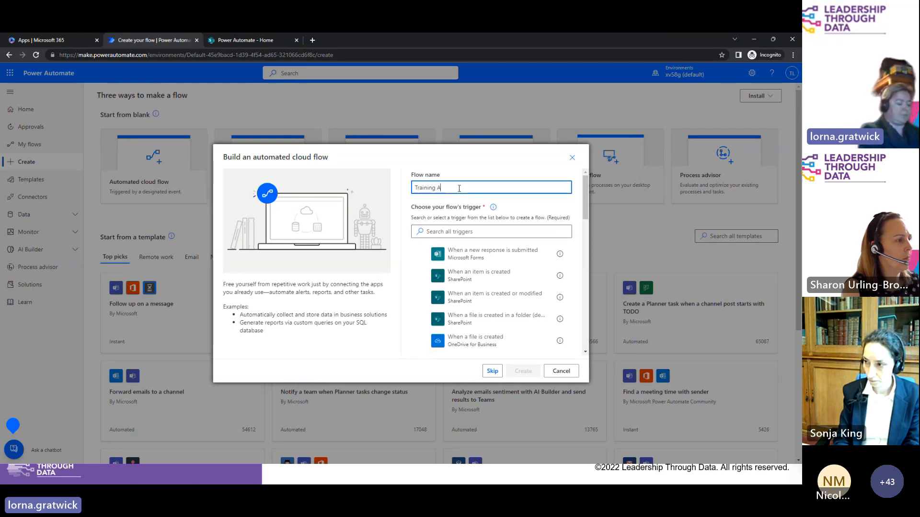
type("pprob")
key("BackSpace")
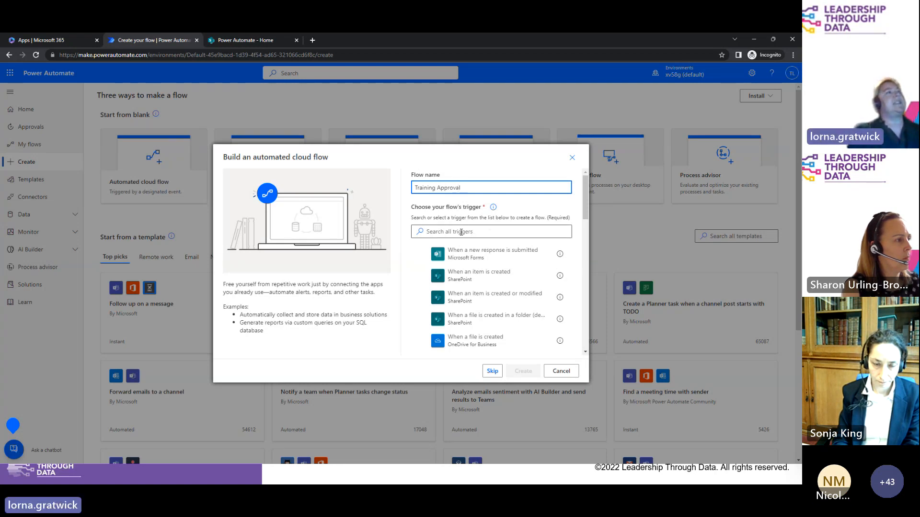
left_click(486, 276)
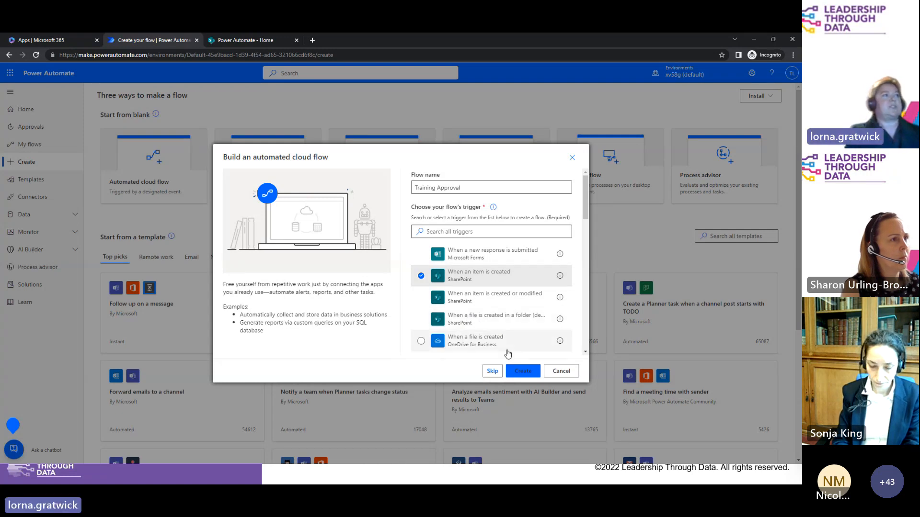
Step: Create the flow and check the SharePoint site's web address in the other tab
left_click(527, 373)
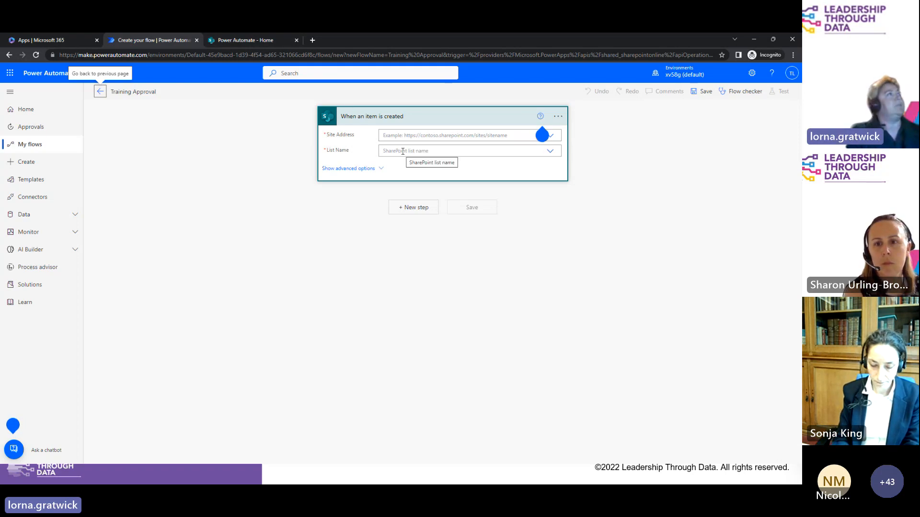
left_click(246, 43)
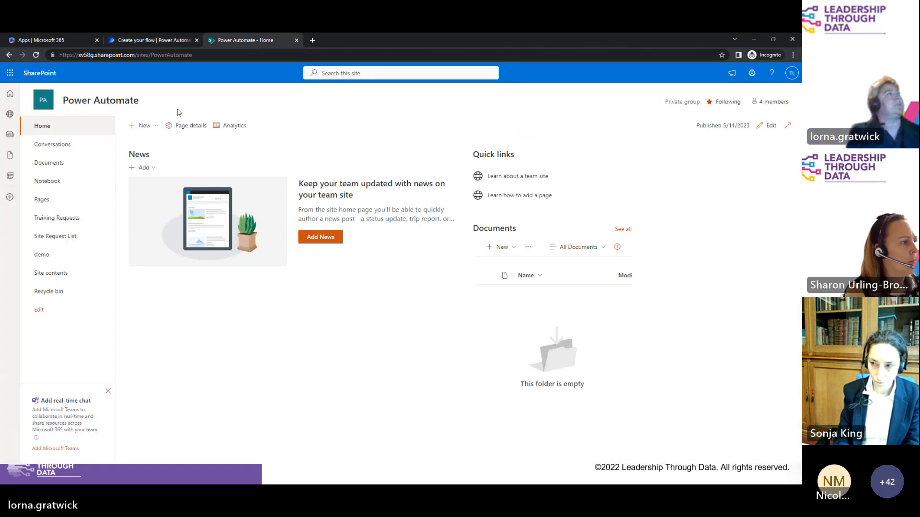
left_click(187, 55)
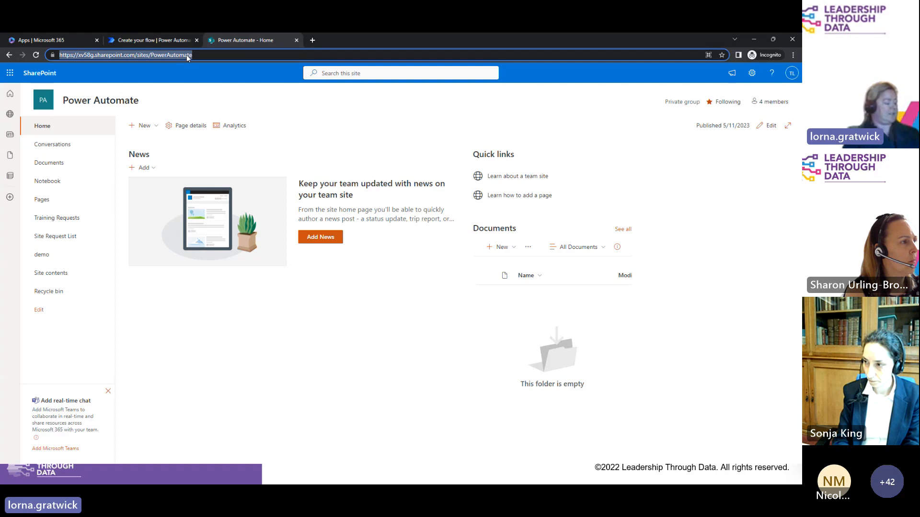
left_click(159, 39)
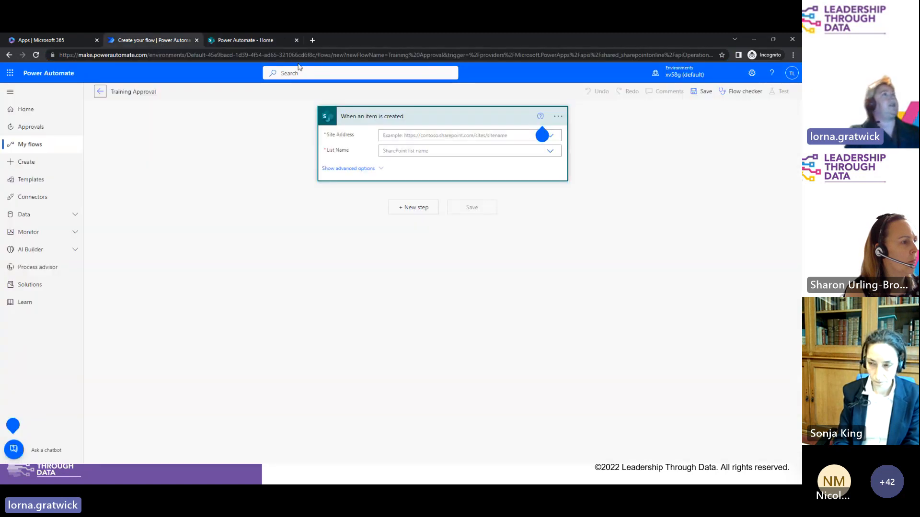
Step: Set the trigger's Site Address to the Power Automate site and List Name to Training Requests
left_click(438, 135)
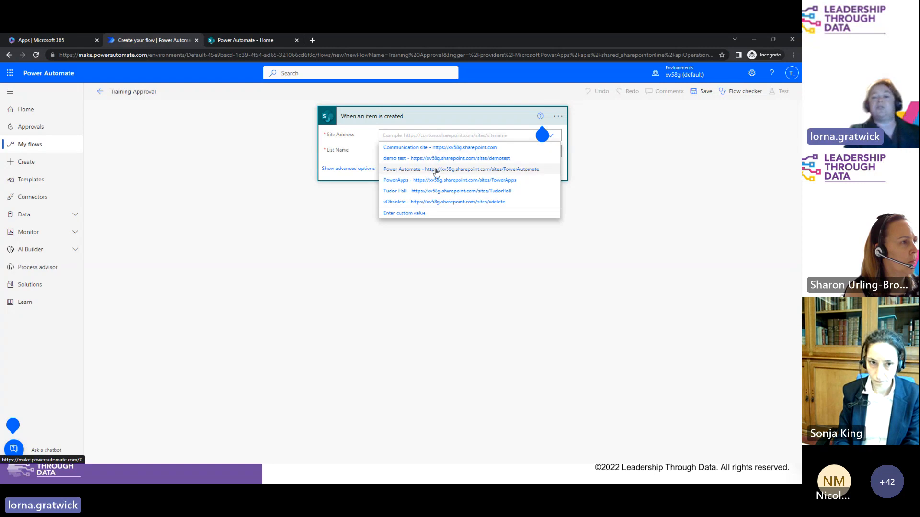
left_click(436, 171)
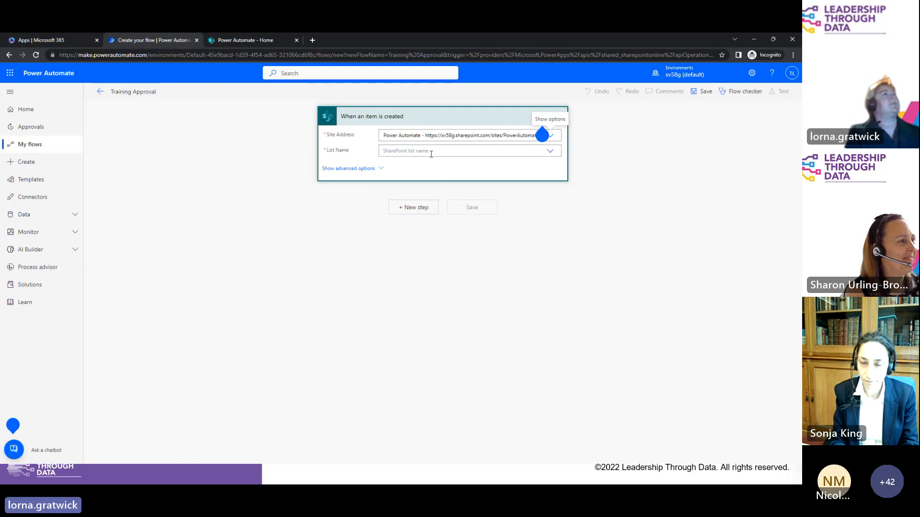
left_click(432, 153)
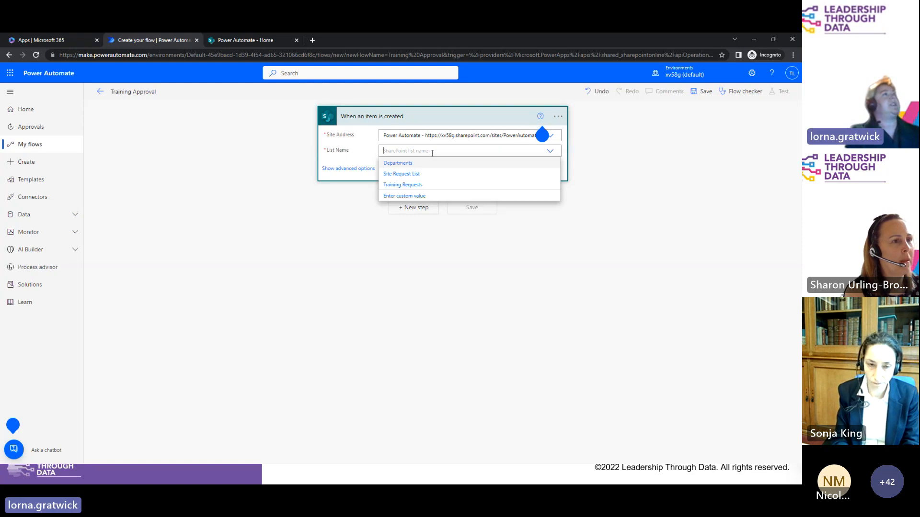
left_click(416, 187)
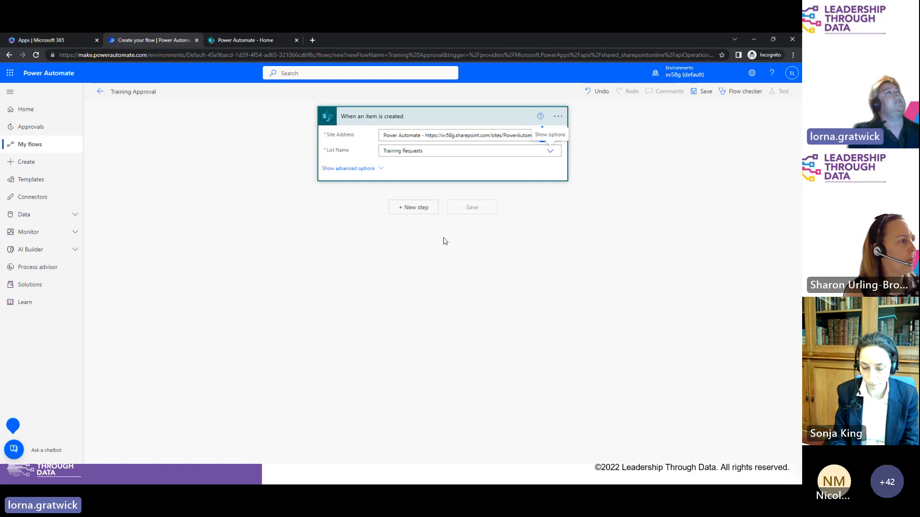
Step: Add a 'Start and wait for an approval' action below the SharePoint trigger
left_click(415, 209)
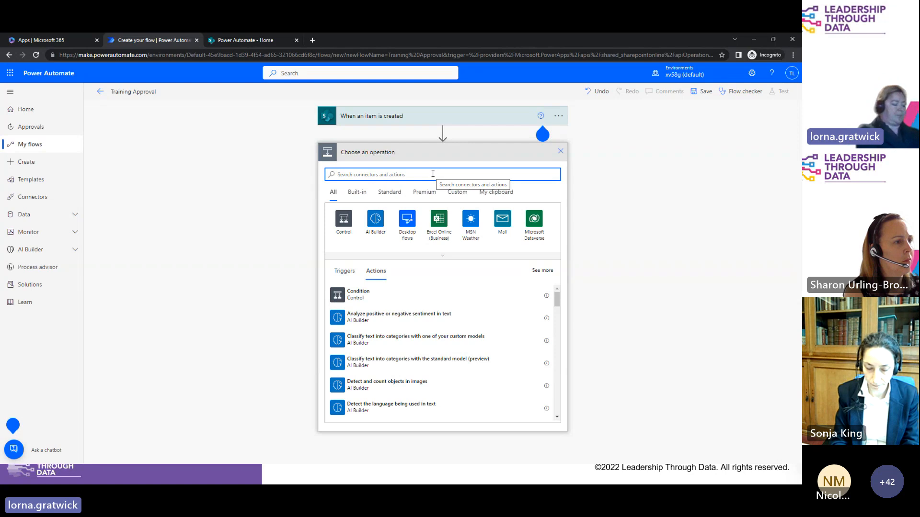
type("start and wait")
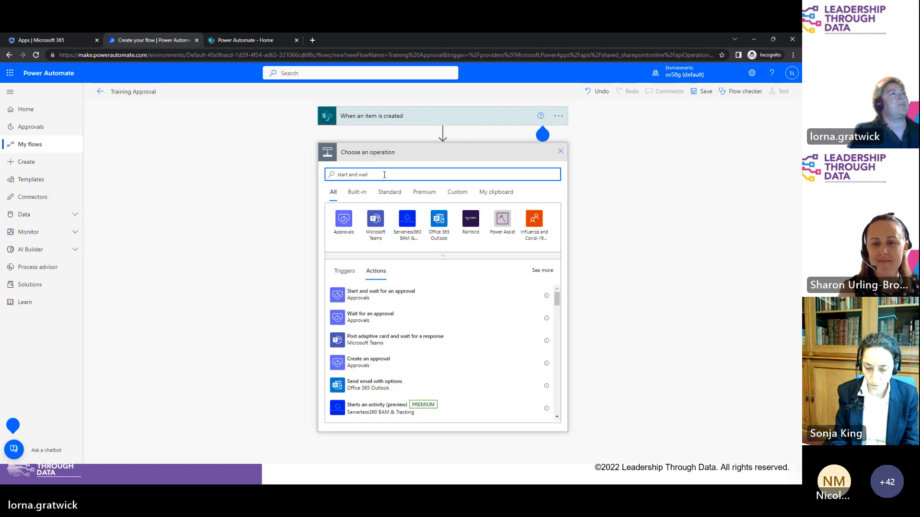
left_click(383, 296)
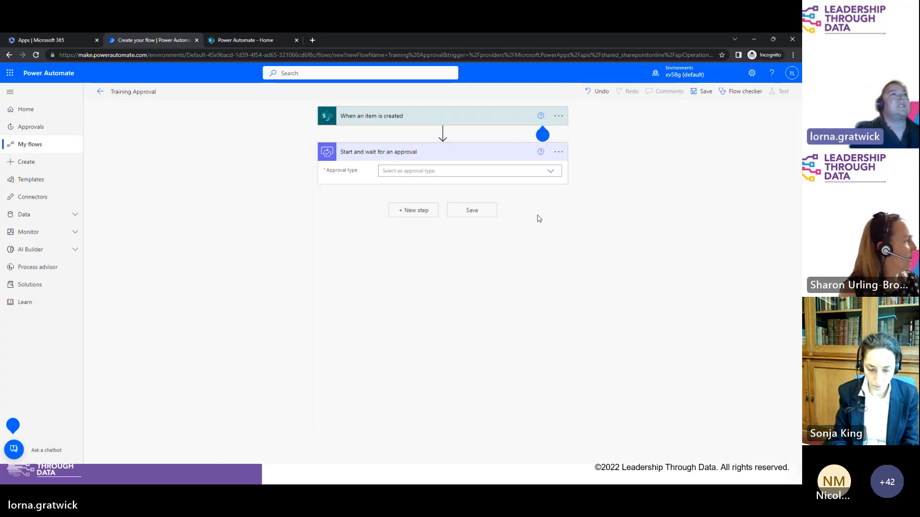
Step: Choose 'Approve/Reject - First to respond' as the approval type
left_click(547, 172)
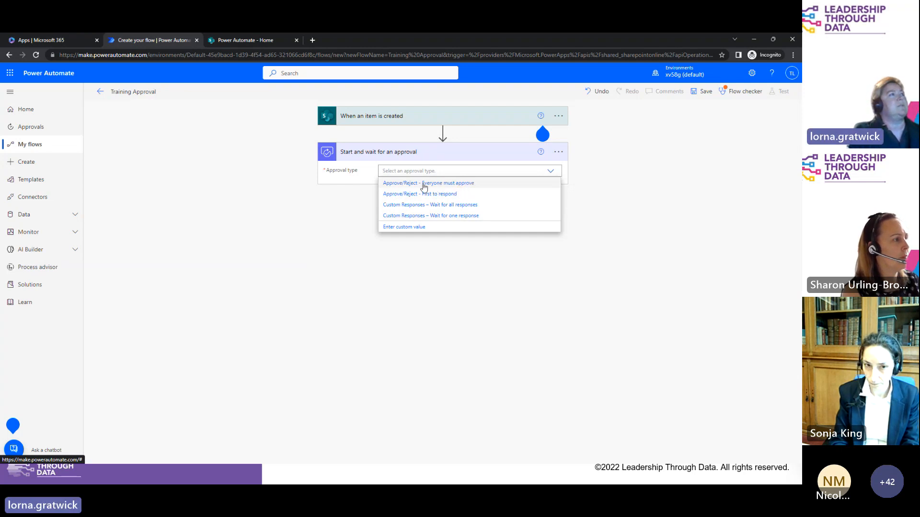
left_click(436, 194)
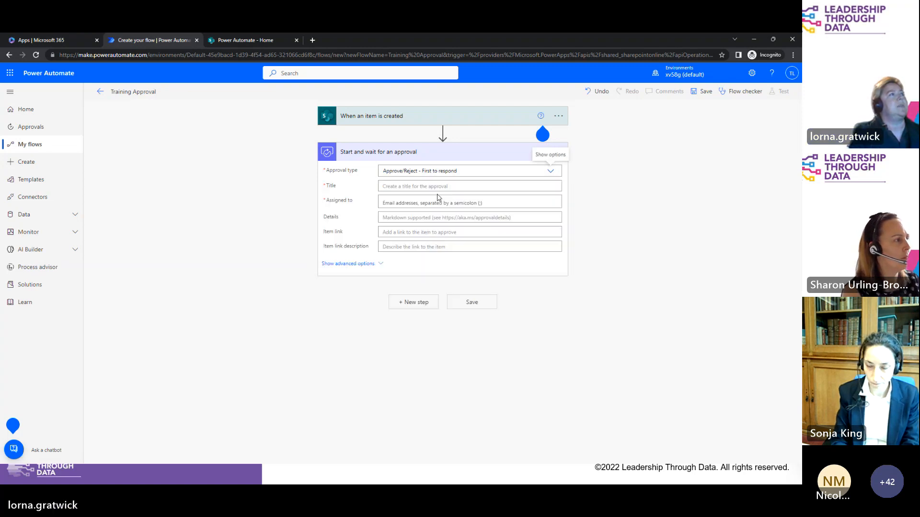
Step: Title the approval 'Please Approve this Request for Training' and assign it to the suggested approver
left_click(402, 187)
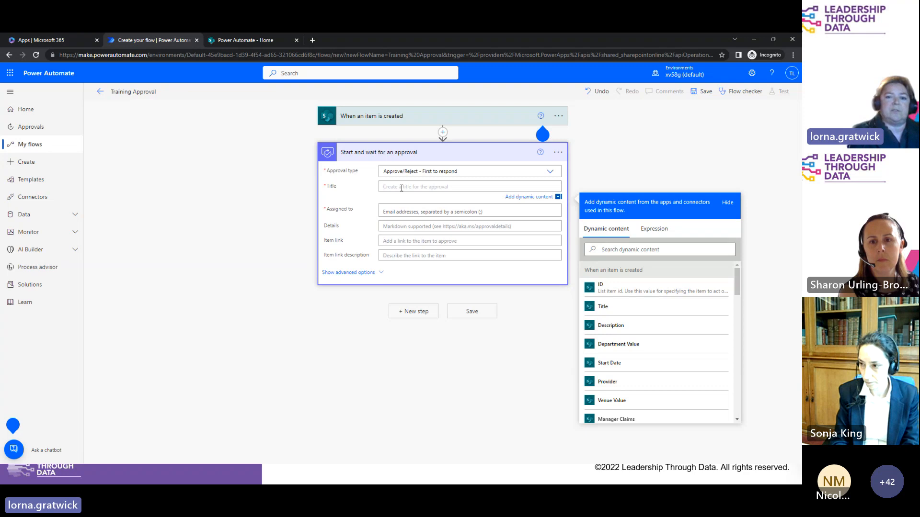
type("P")
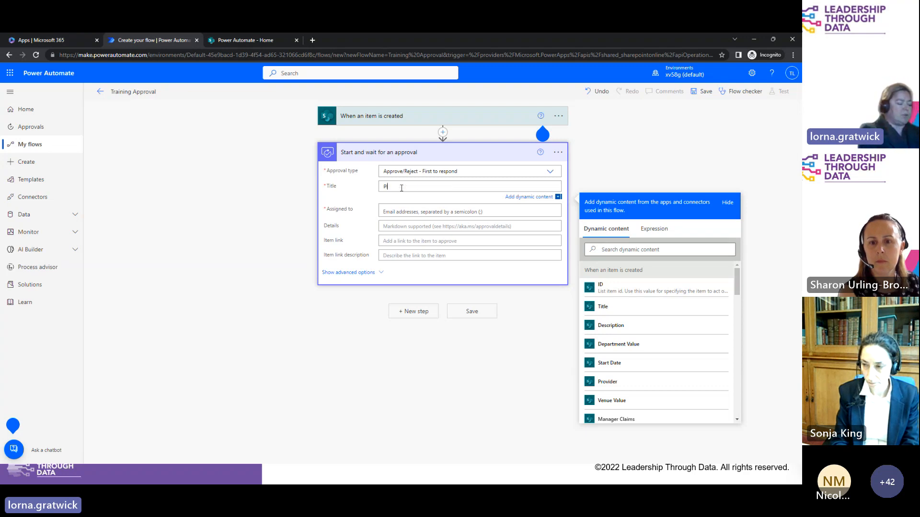
type("lease Ap")
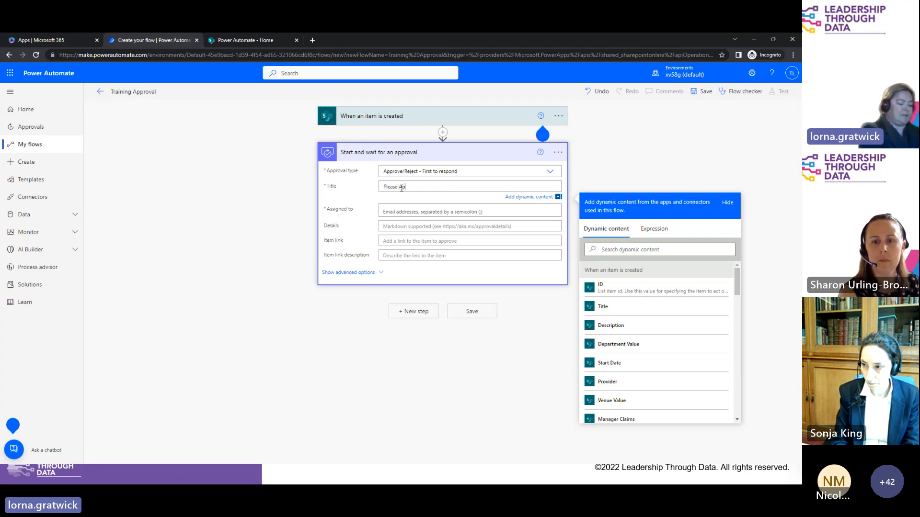
type("prove this ")
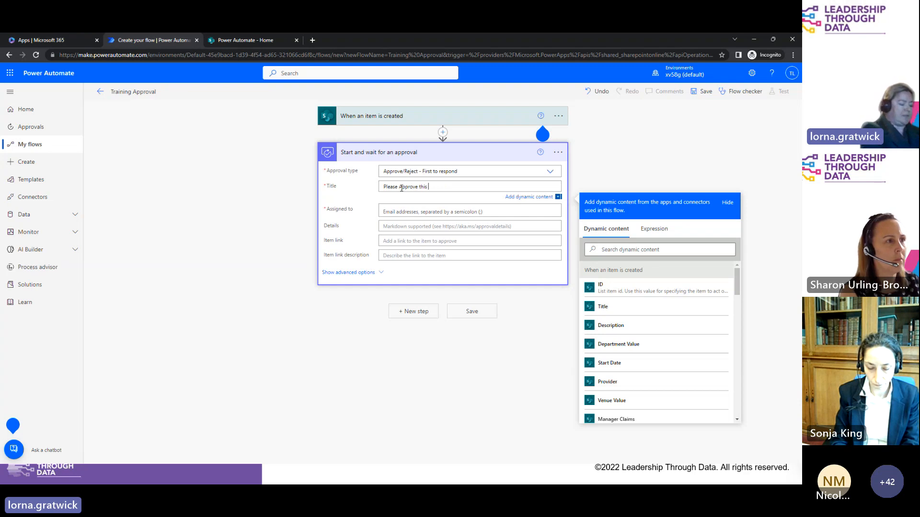
type("Request fo")
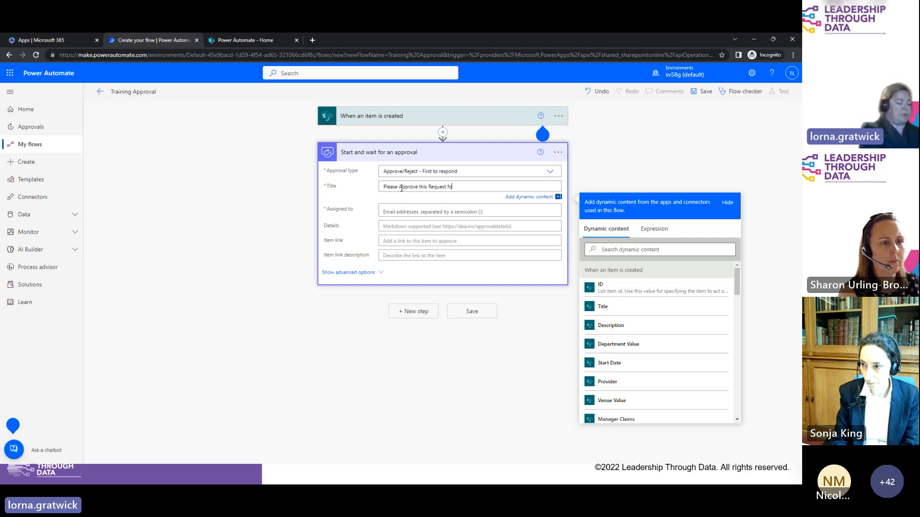
type("r Training")
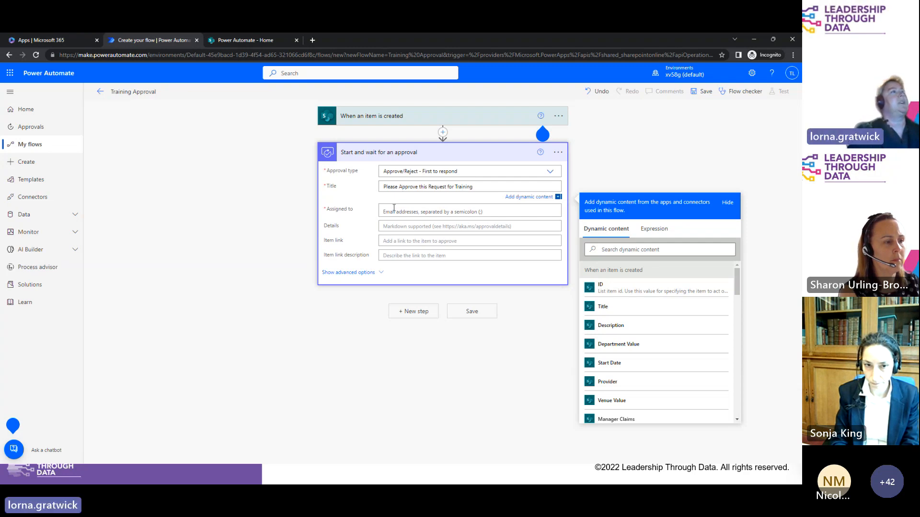
left_click(393, 207)
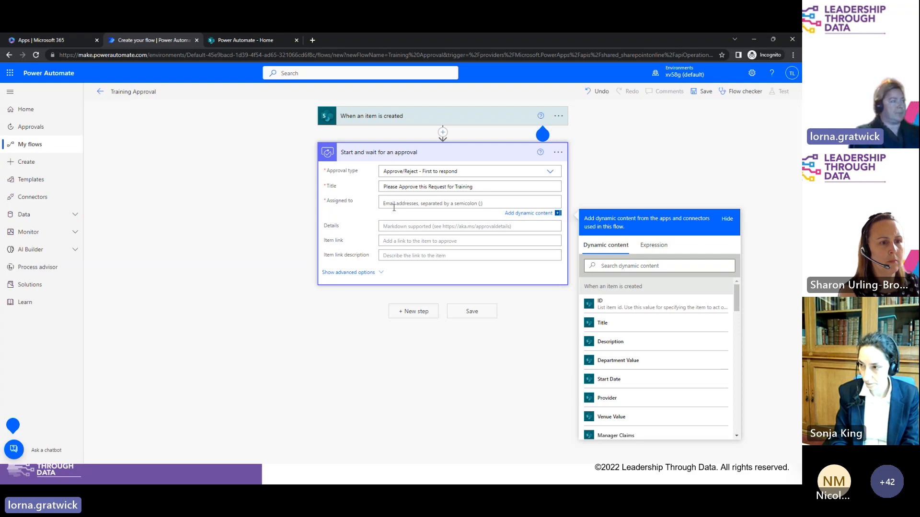
type("tom")
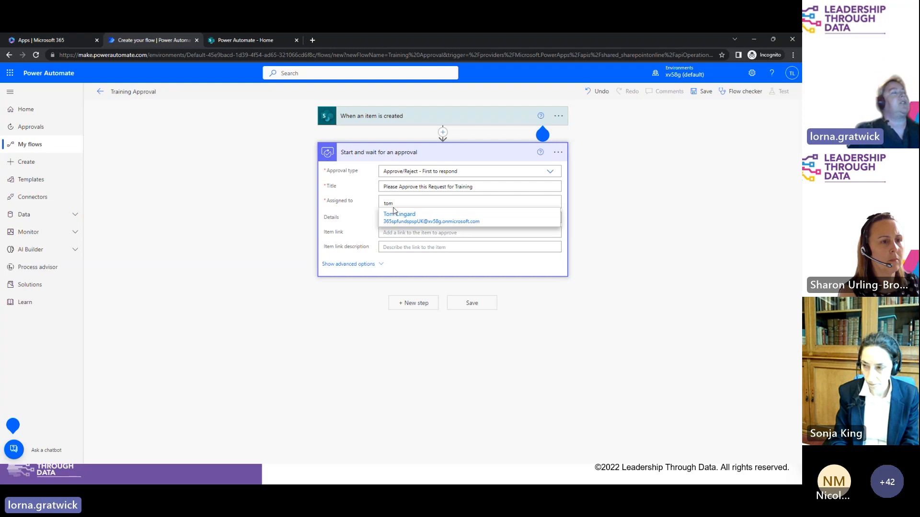
left_click(417, 219)
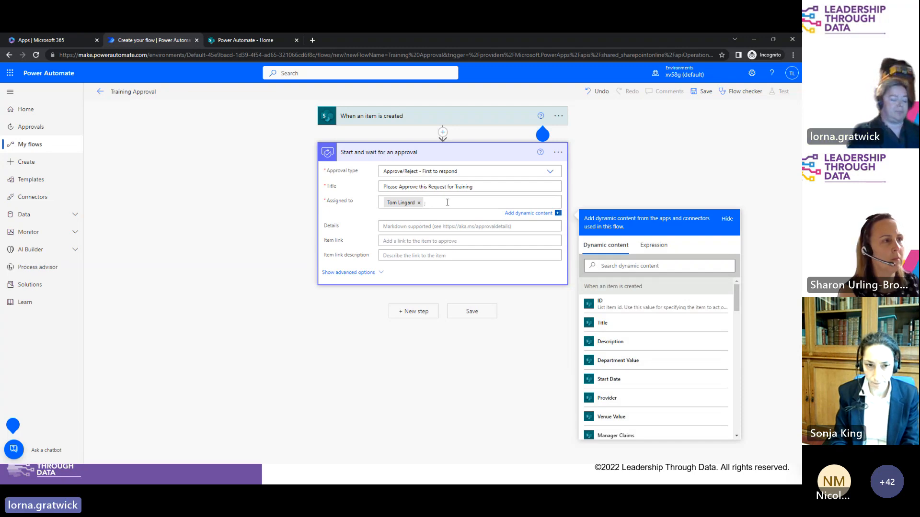
left_click(424, 225)
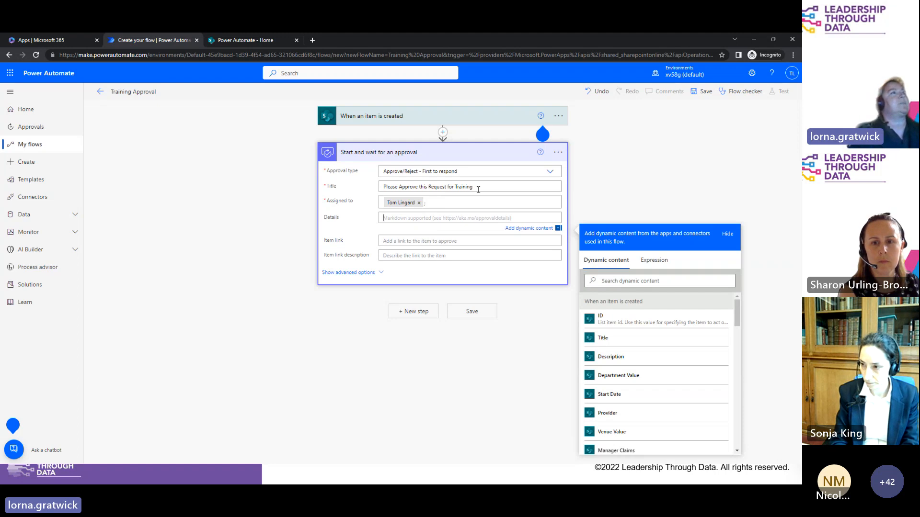
Step: Copy the approval title into Details and append ' - requested by'
left_click_drag(478, 189, 383, 187)
key("ctrl+c")
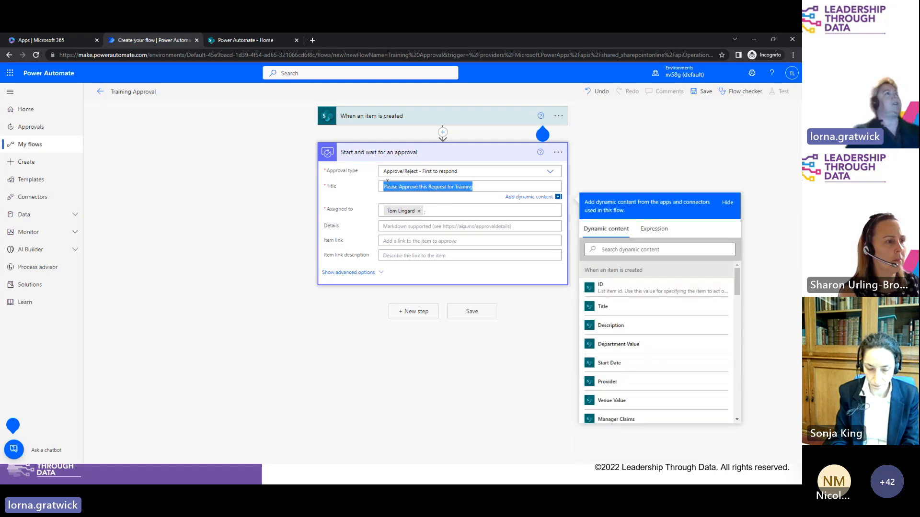
left_click(389, 226)
key("ctrl+v")
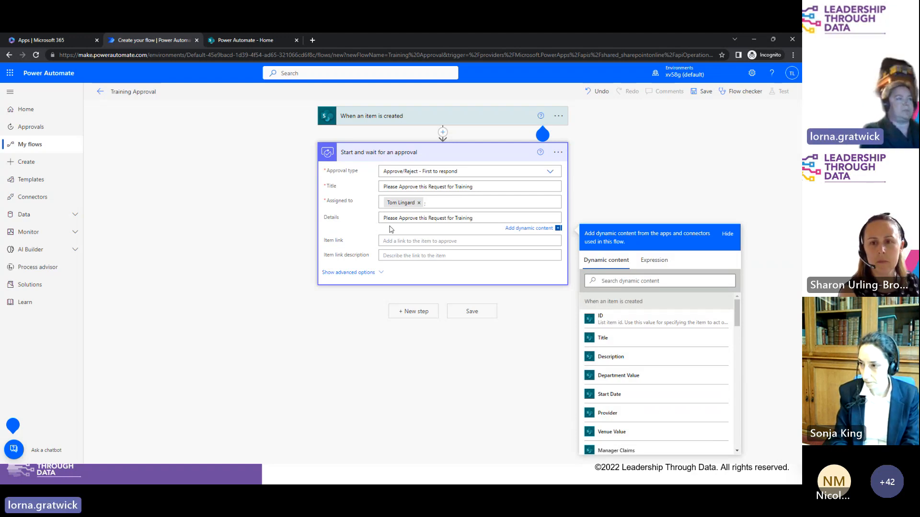
type("-")
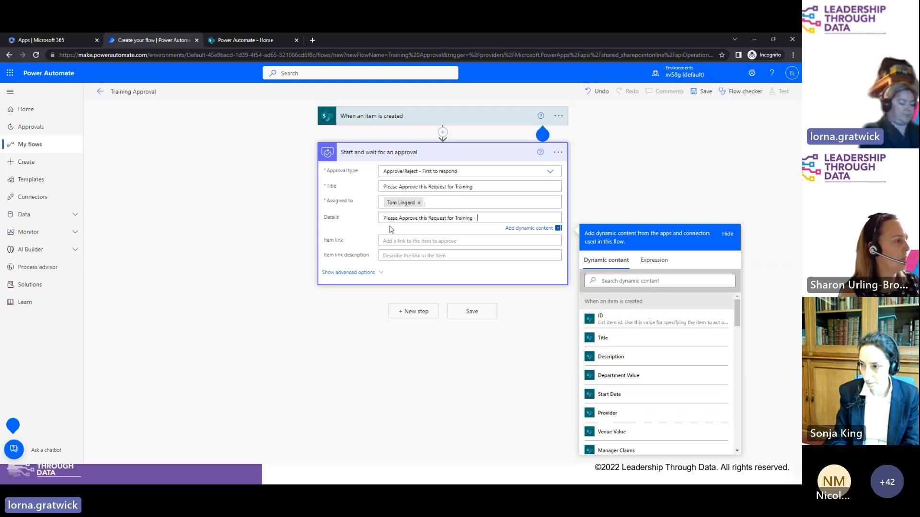
type(" requested")
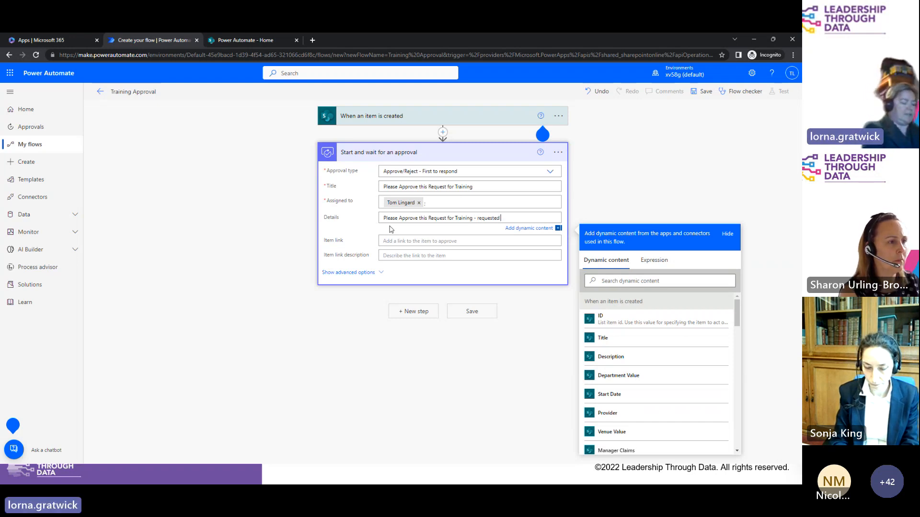
type(" by")
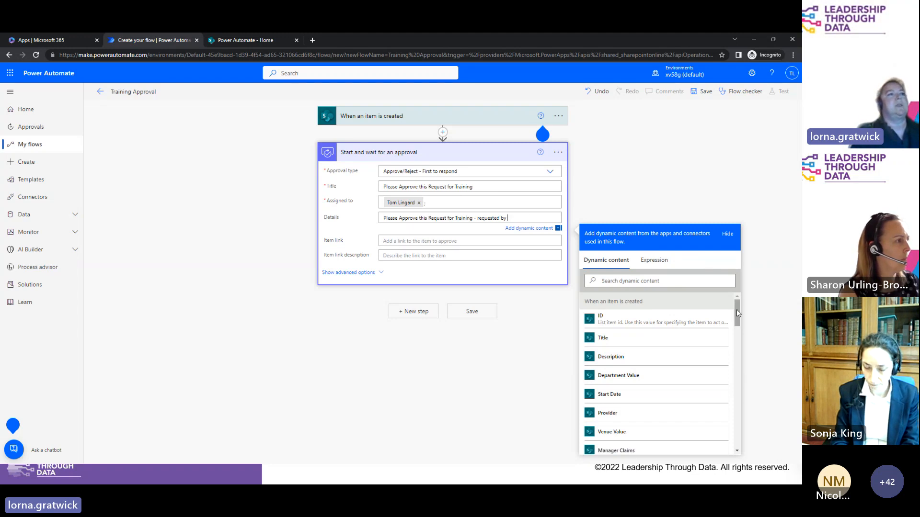
Step: Insert Created By DisplayName at the end of Details and Provider after 'for'
left_click_drag(737, 310, 732, 365)
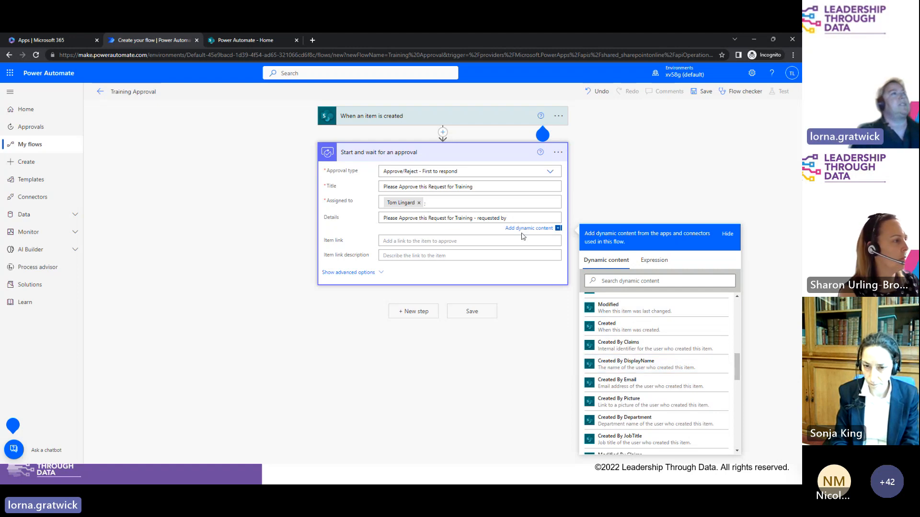
left_click(664, 370)
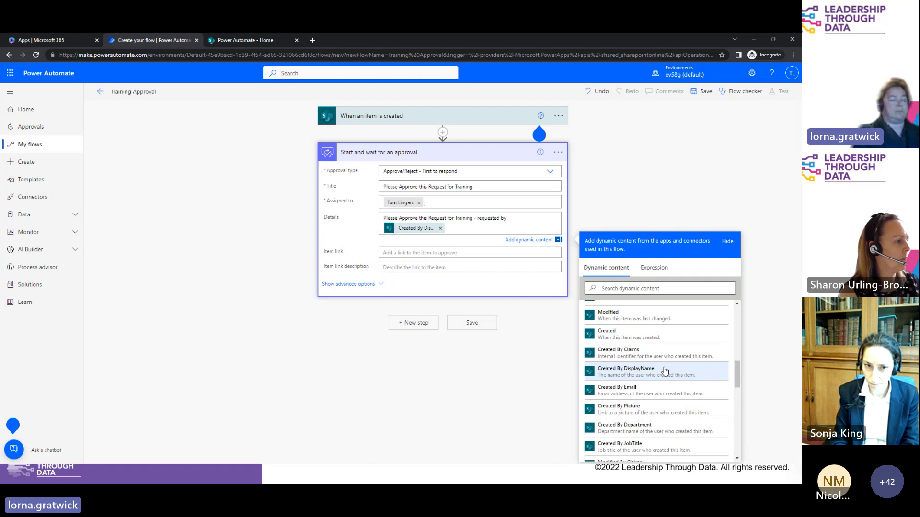
type("on")
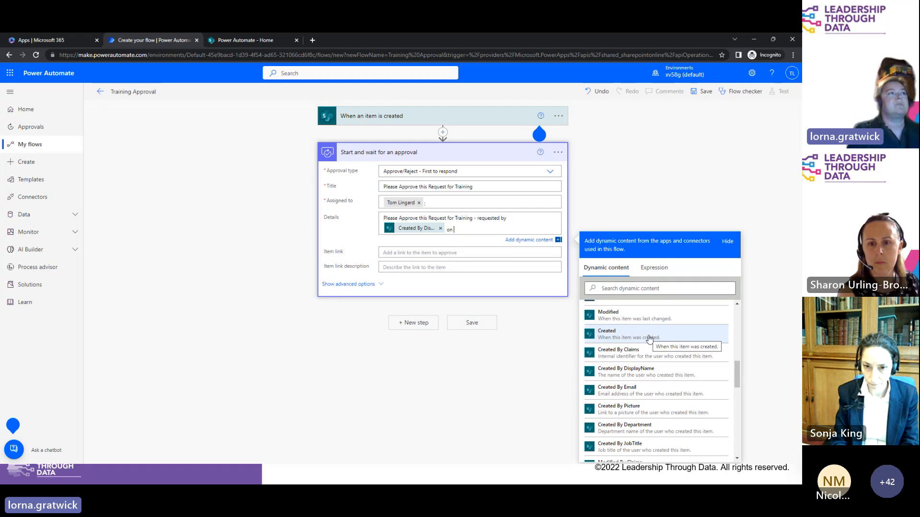
key("BackSpace")
key("BackSpace")
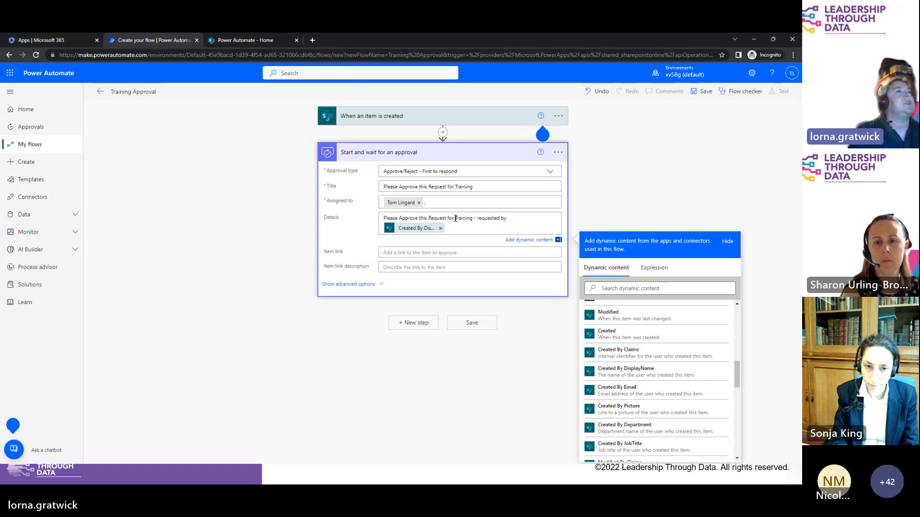
scroll(741, 330, "up", 3)
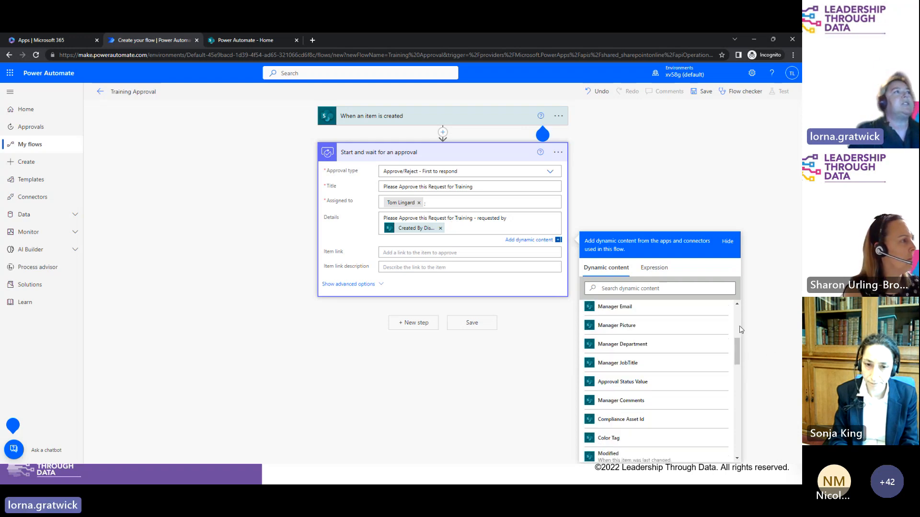
scroll(737, 331, "up", 3)
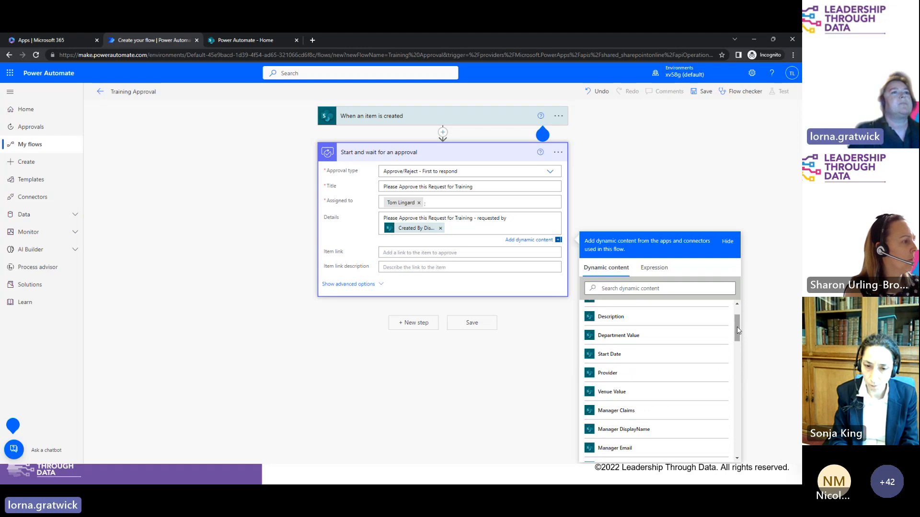
scroll(737, 330, "up", 2)
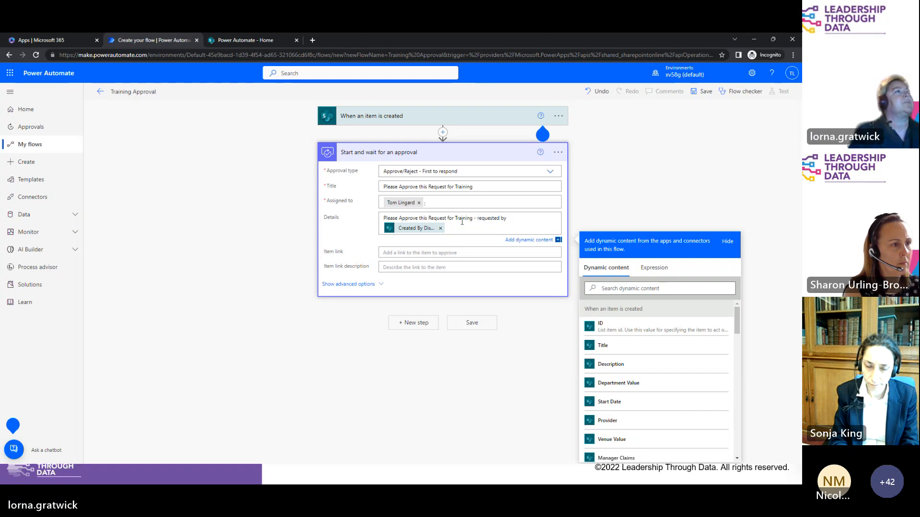
left_click(622, 421)
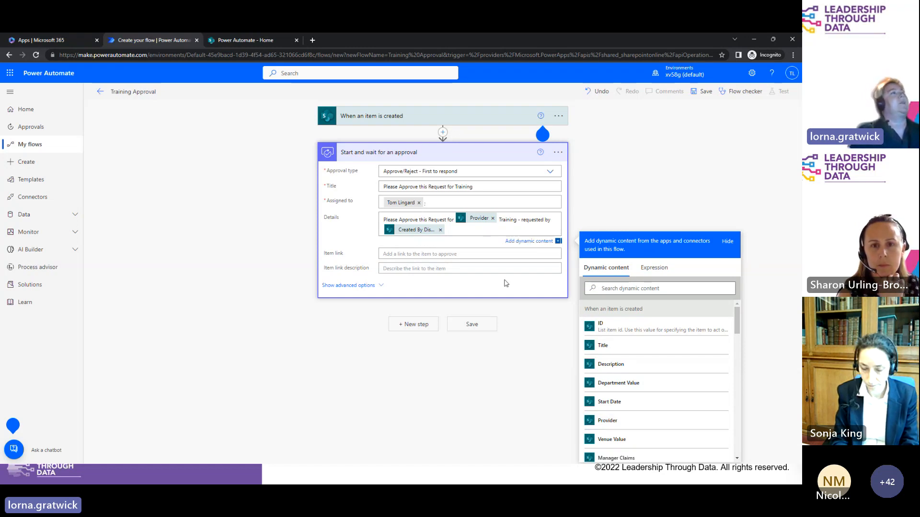
Step: Set Item link to the item's 'Link to item' and Item link description to its Title
left_click(391, 255)
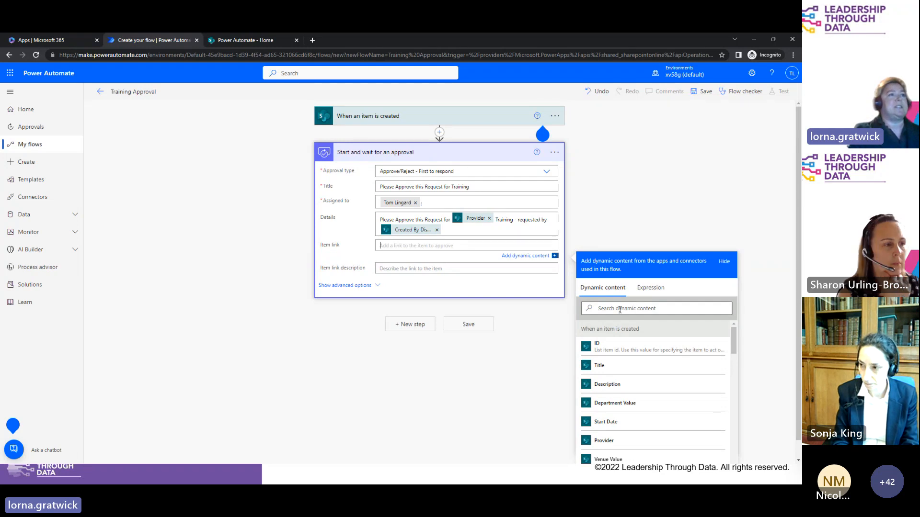
left_click_drag(734, 344, 745, 438)
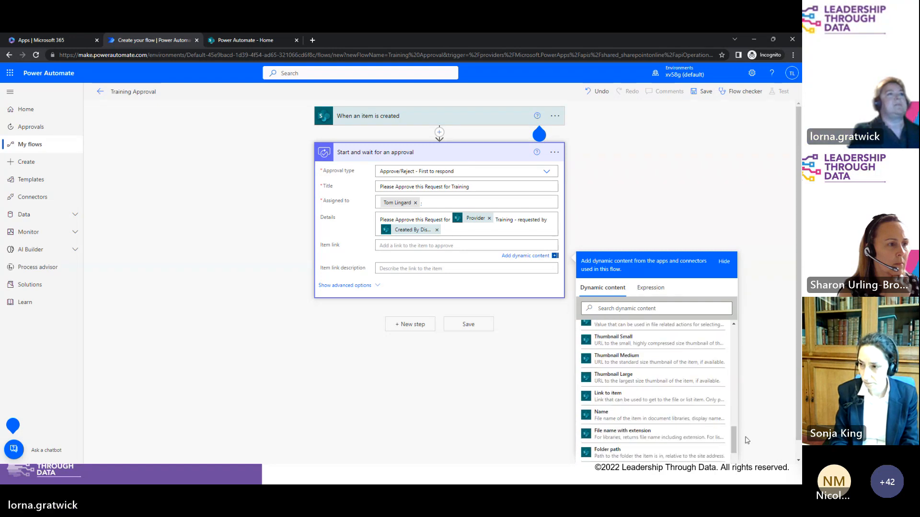
left_click(615, 306)
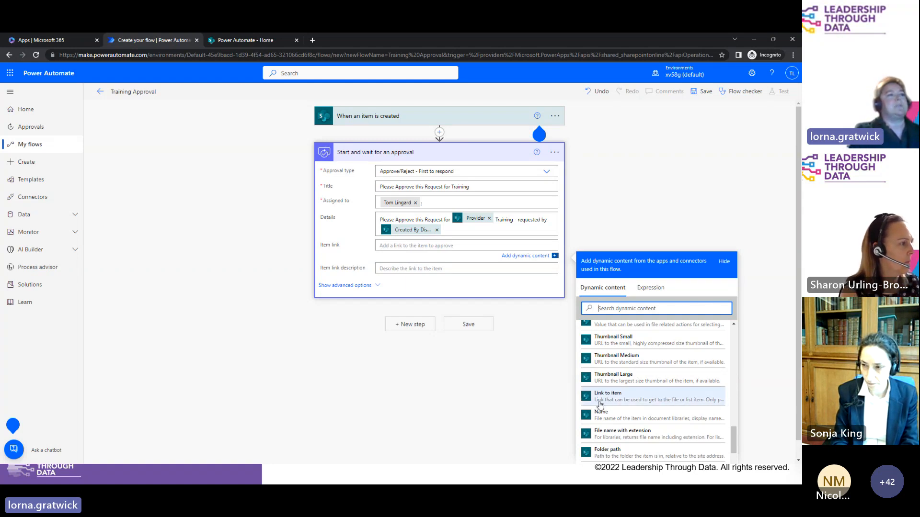
left_click(649, 399)
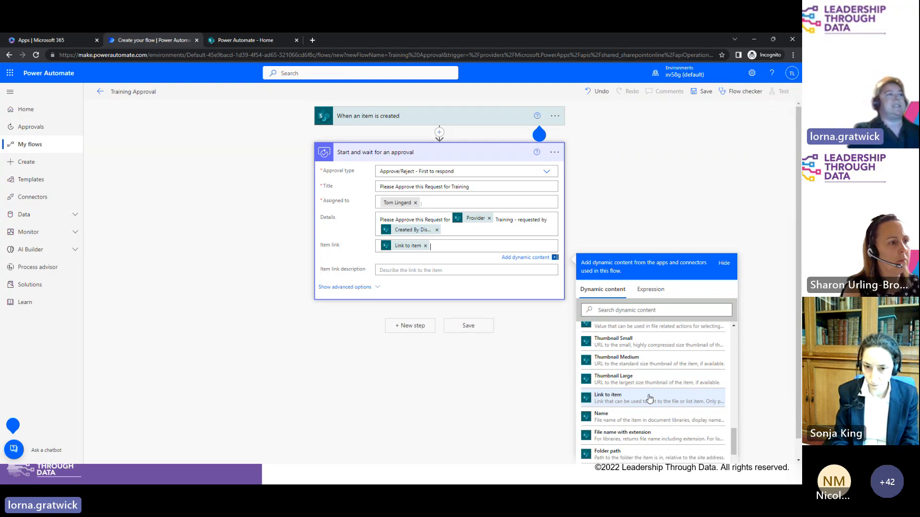
left_click(391, 271)
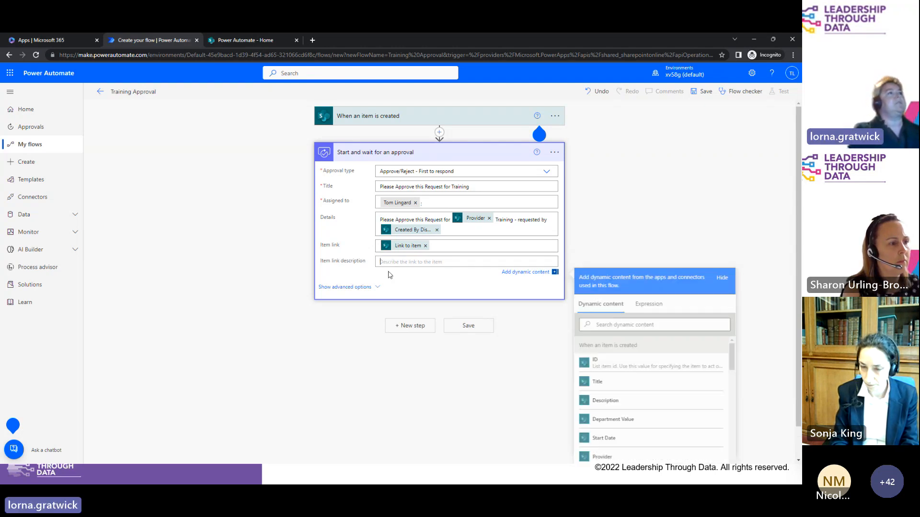
left_click(615, 389)
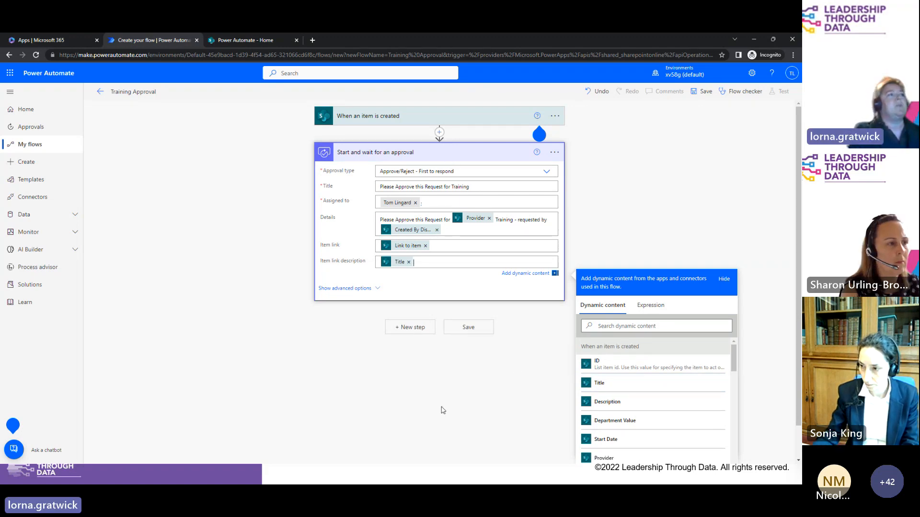
Step: Insert a Condition control step below the approval action
left_click(413, 327)
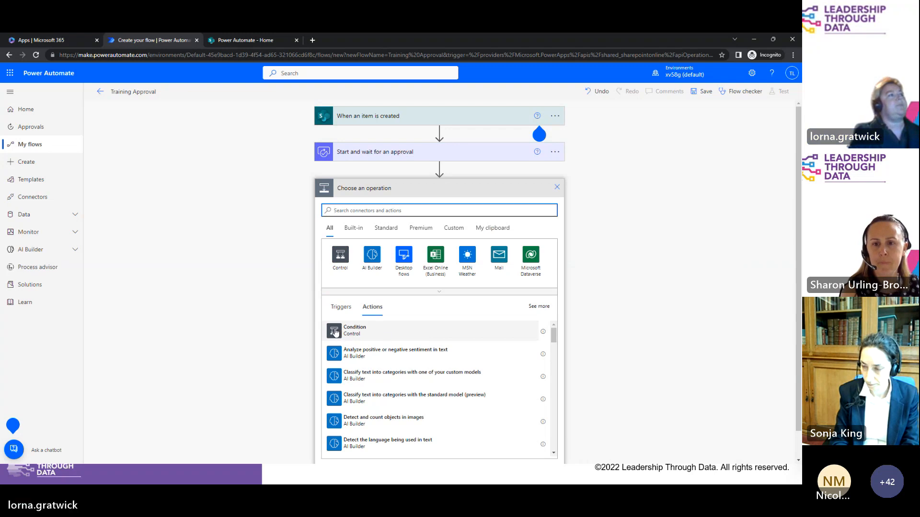
left_click(353, 331)
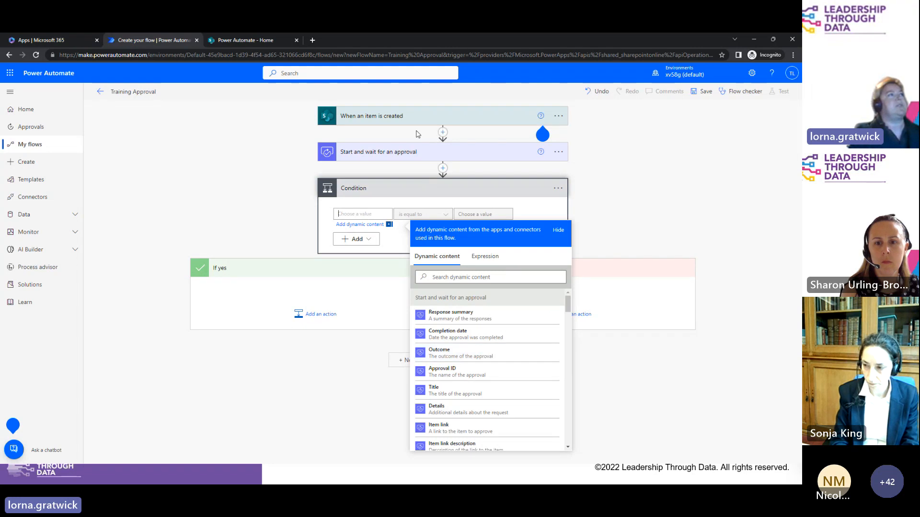
Step: Make the condition test whether approval Outcome is equal to 'Approve'
left_click(462, 357)
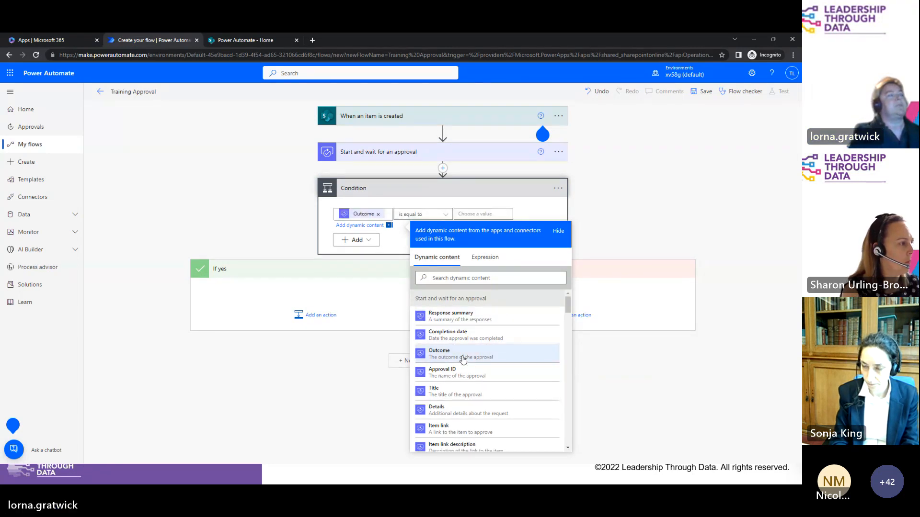
left_click(473, 215)
type("Approve")
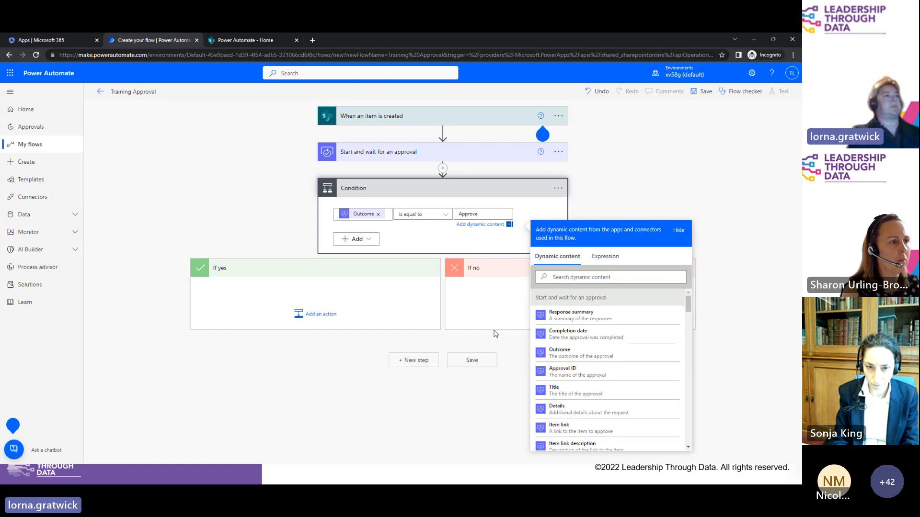
left_click(313, 320)
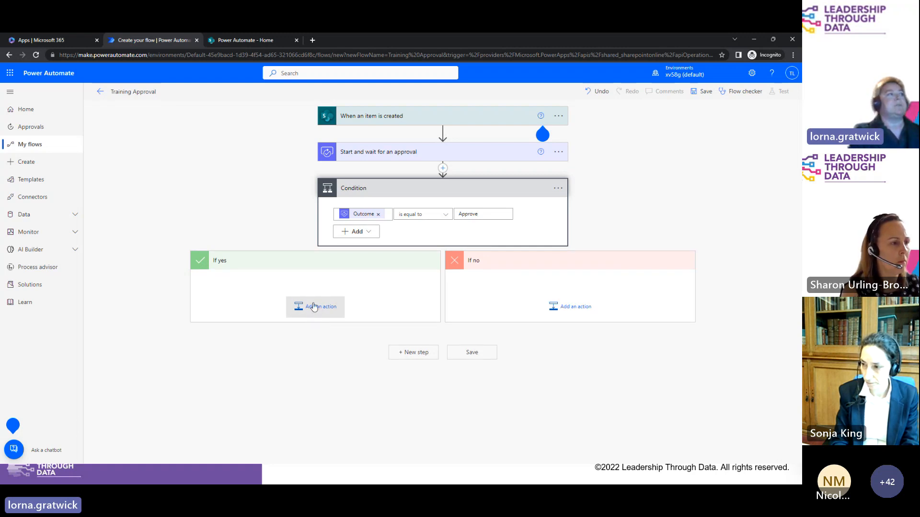
Step: Search 'send email' in the If yes branch's action picker and browse the email actions
left_click(313, 305)
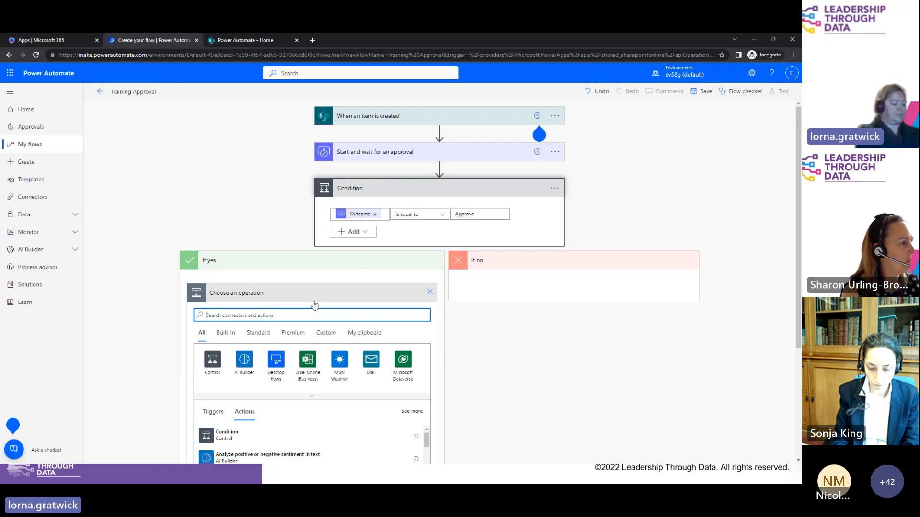
type("send email")
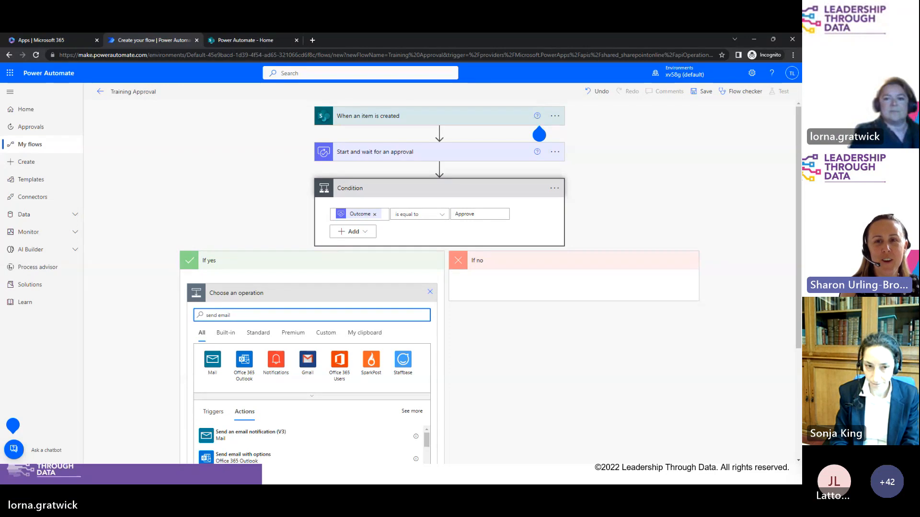
key("super+d")
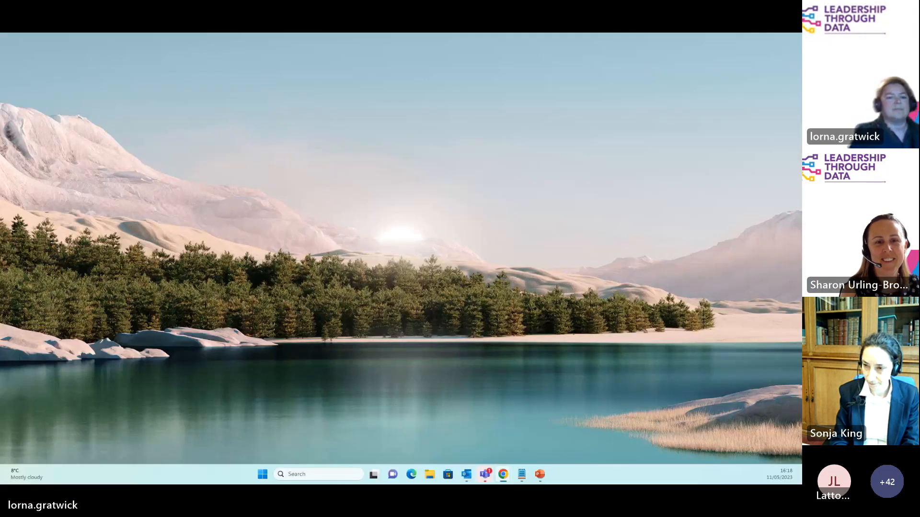
key("super+d")
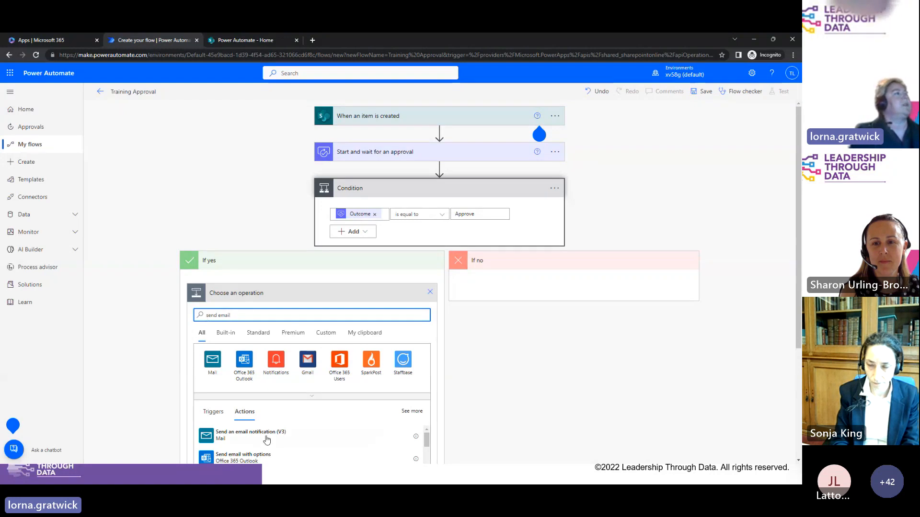
triple_click(247, 316)
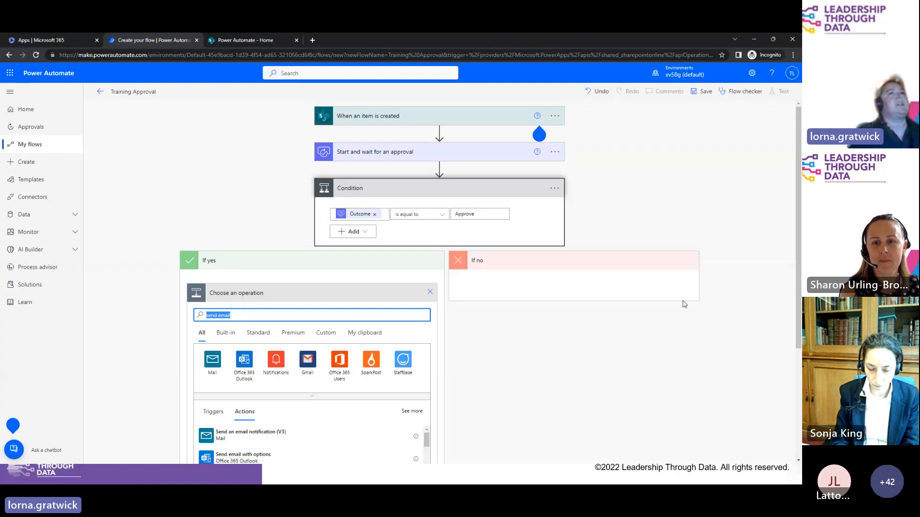
left_click_drag(799, 252, 798, 322)
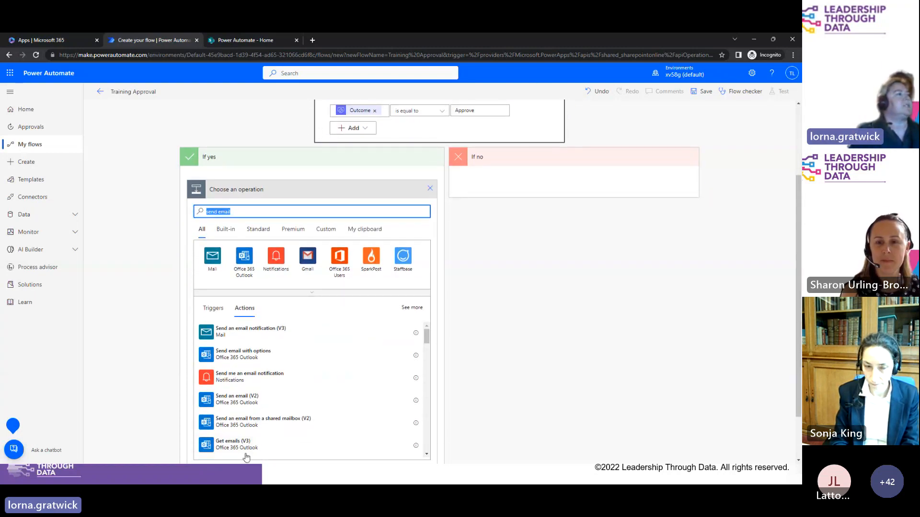
Step: Add Send an email (V2) under If yes, addressed to the suggested colleague
left_click(235, 407)
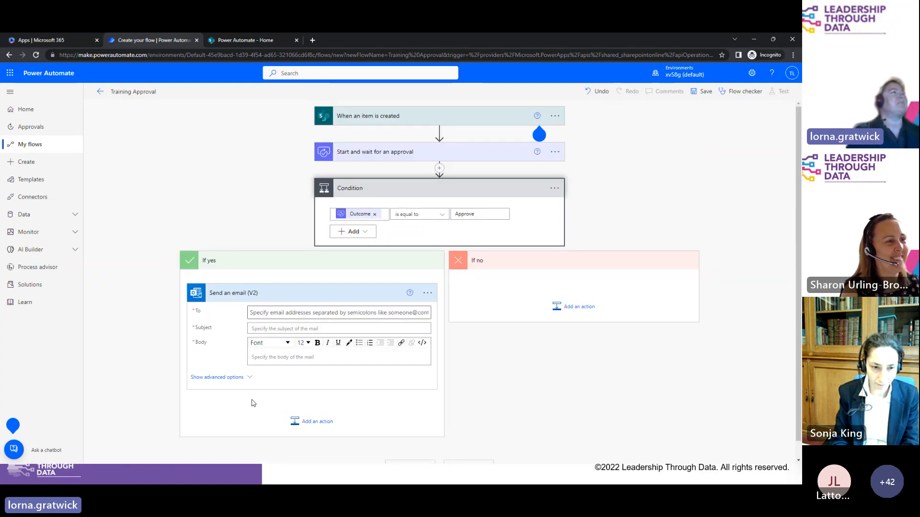
left_click(267, 314)
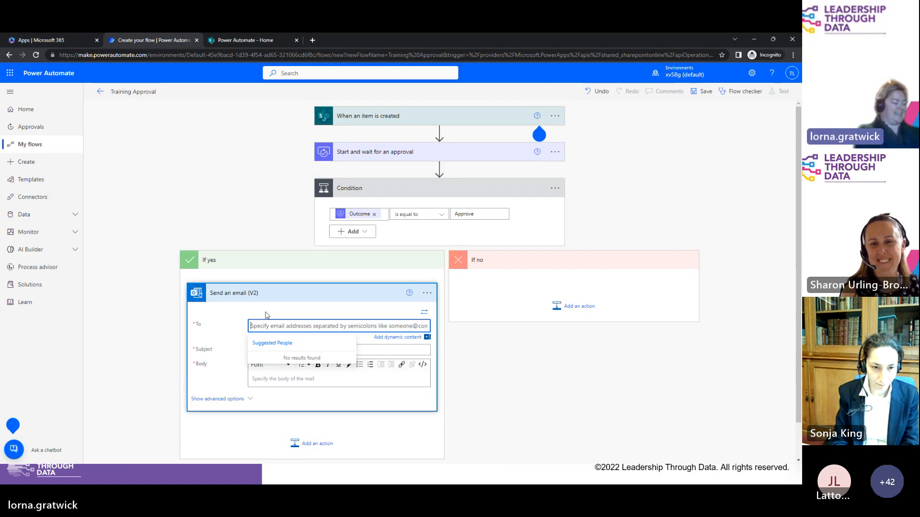
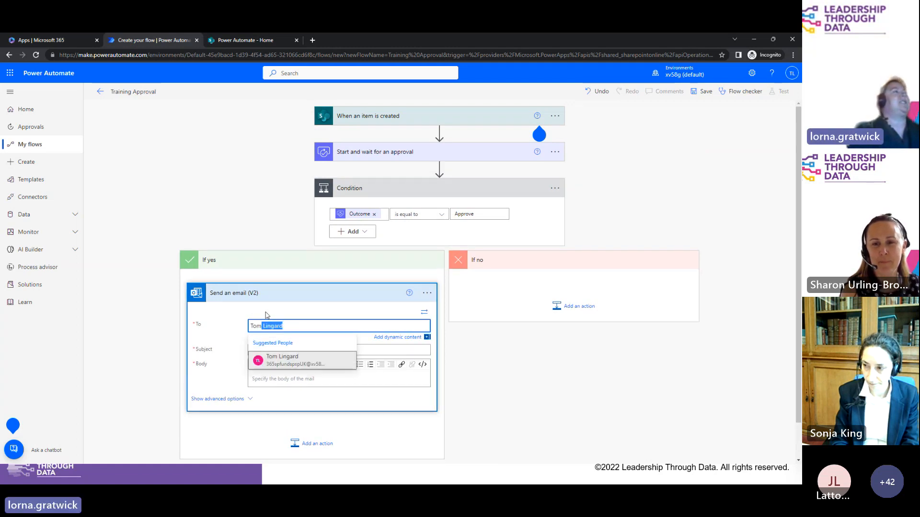
left_click(278, 363)
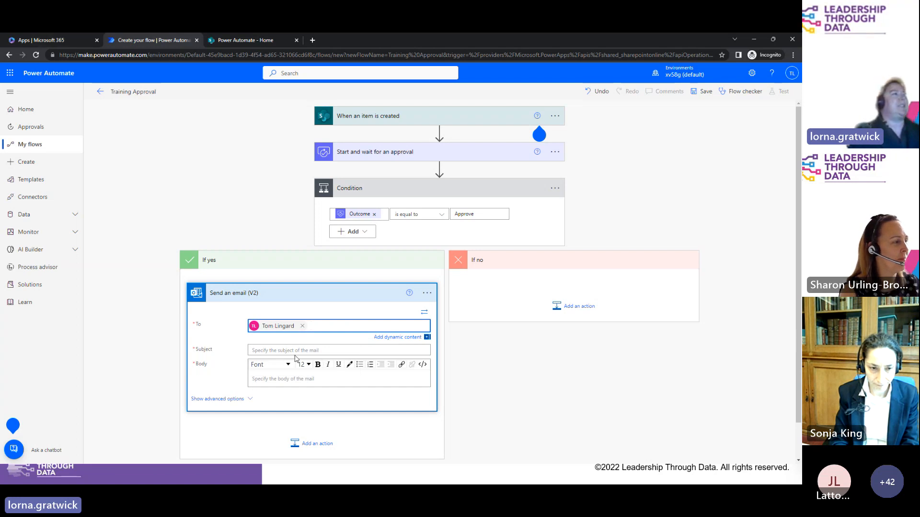
Step: Give the email subject 'Training Request Approved' and body 'This training request was approved.'
left_click(264, 351)
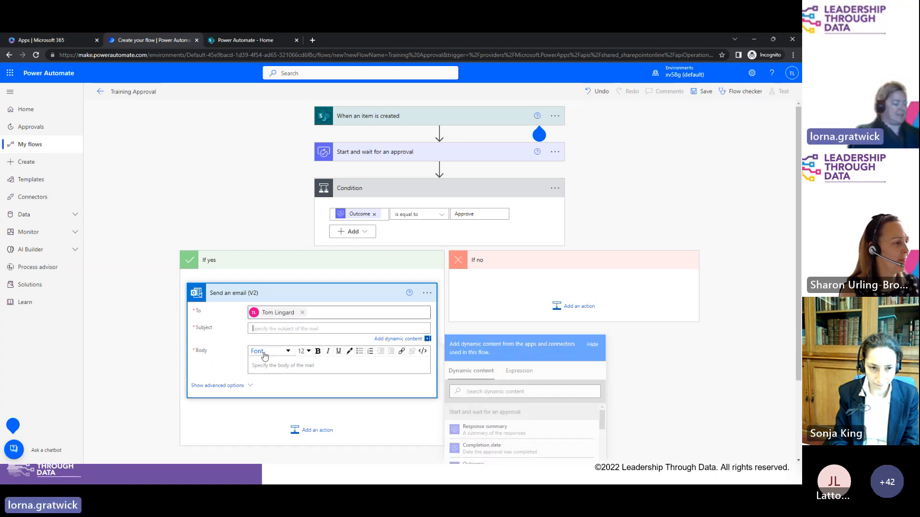
type("Training Reque")
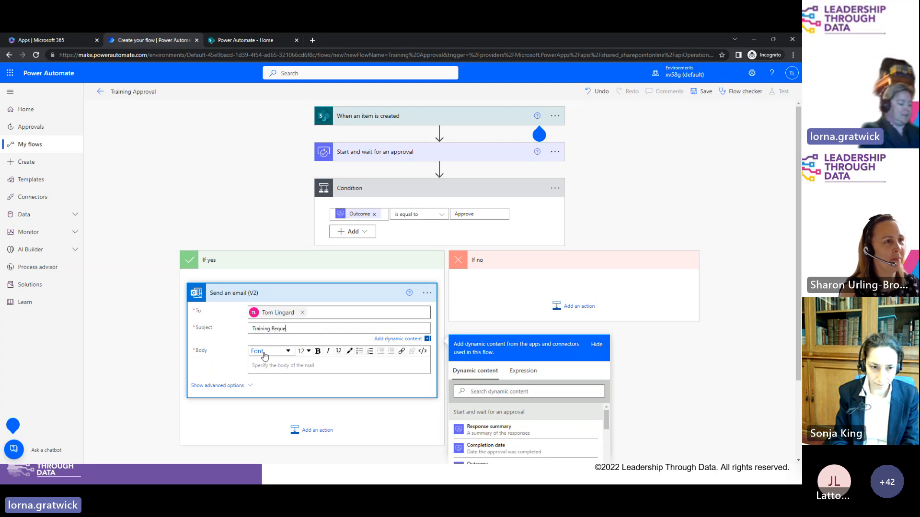
type("st Approved")
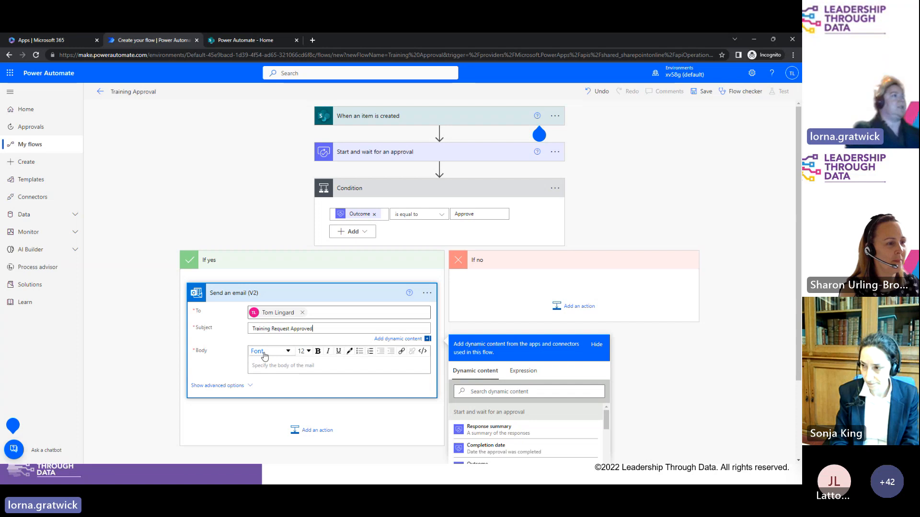
left_click(299, 366)
type("Th")
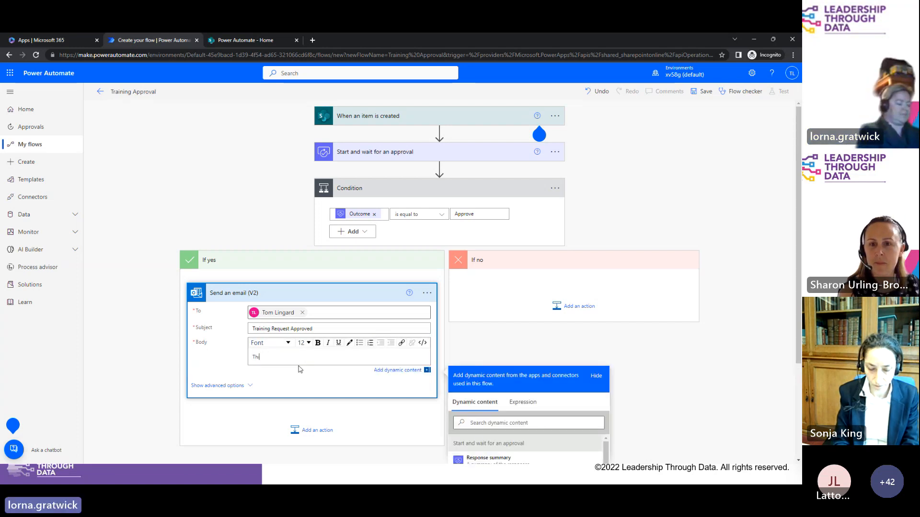
type("is training request ")
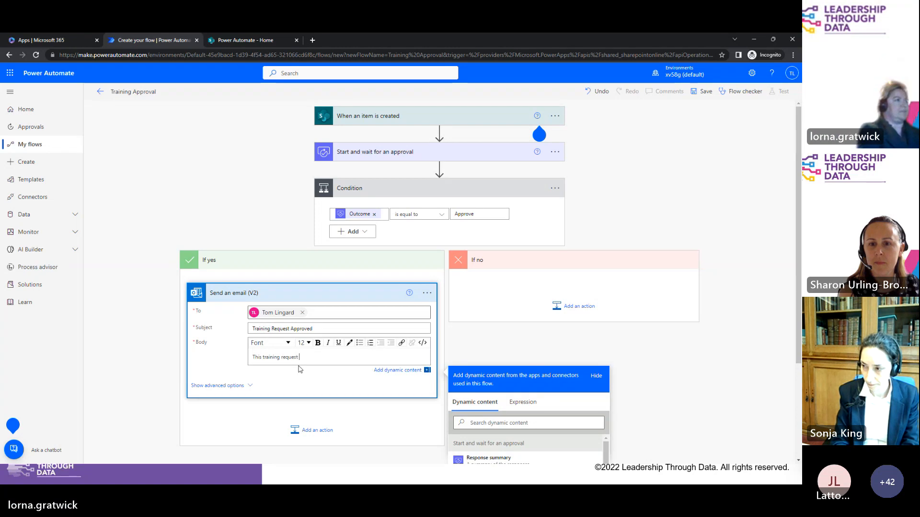
type("was approved")
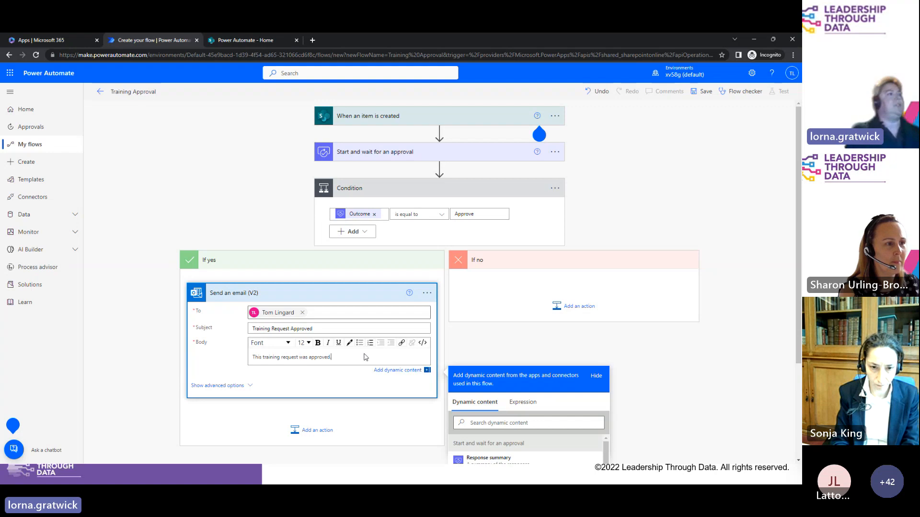
type(".")
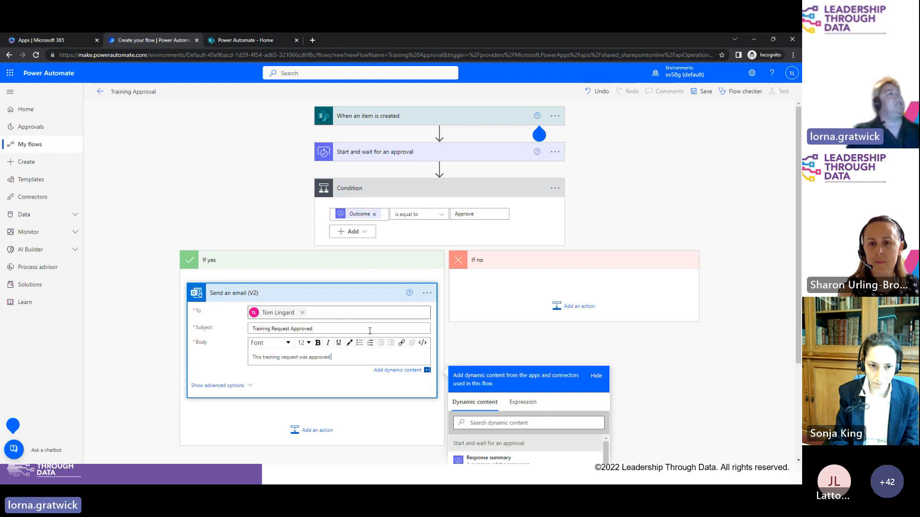
left_click(337, 316)
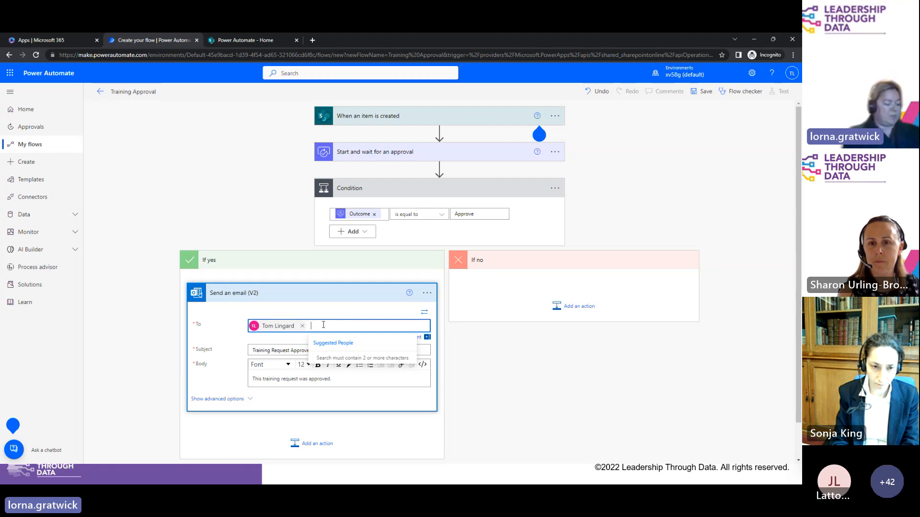
type(";")
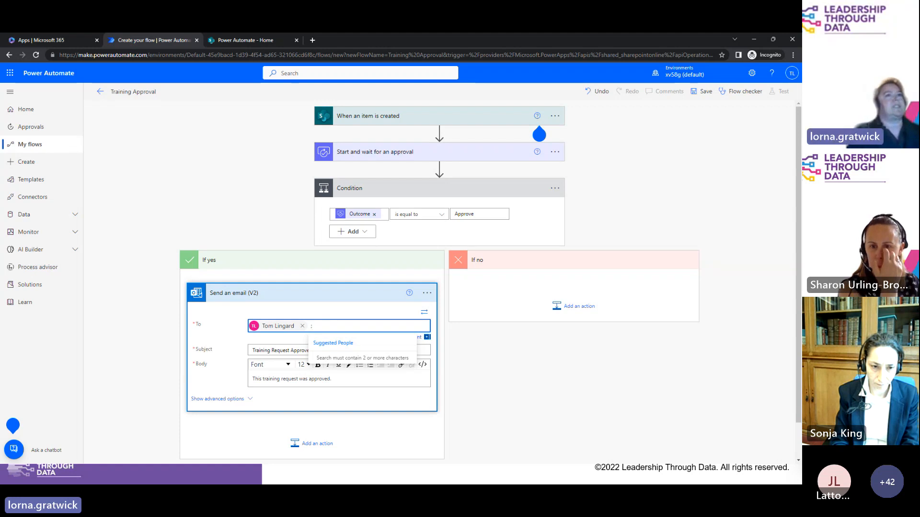
left_click_drag(799, 259, 800, 293)
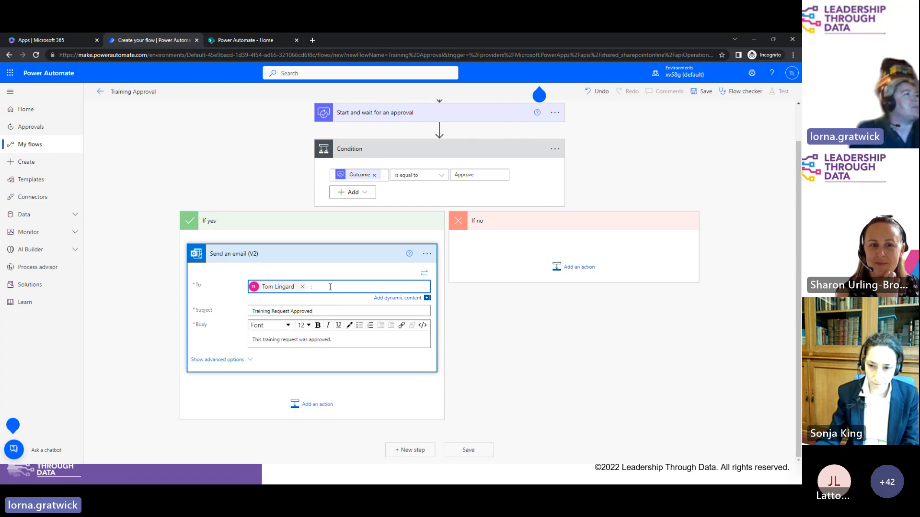
Step: Add Manager Email and Created By Email as extra recipients from dynamic content
left_click(410, 299)
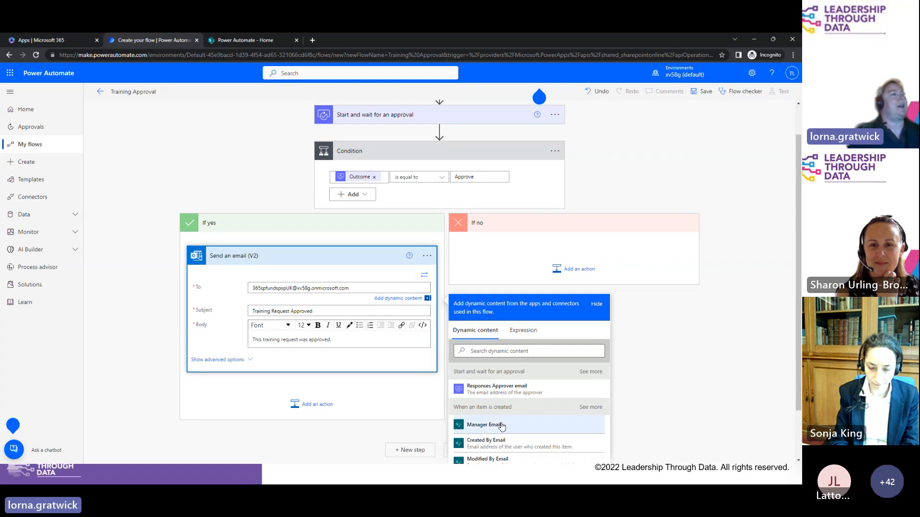
left_click(483, 425)
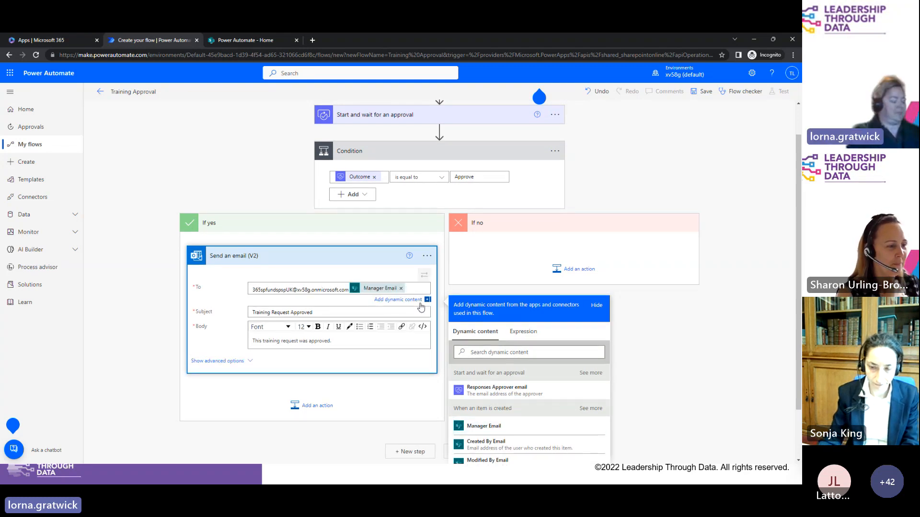
left_click(499, 453)
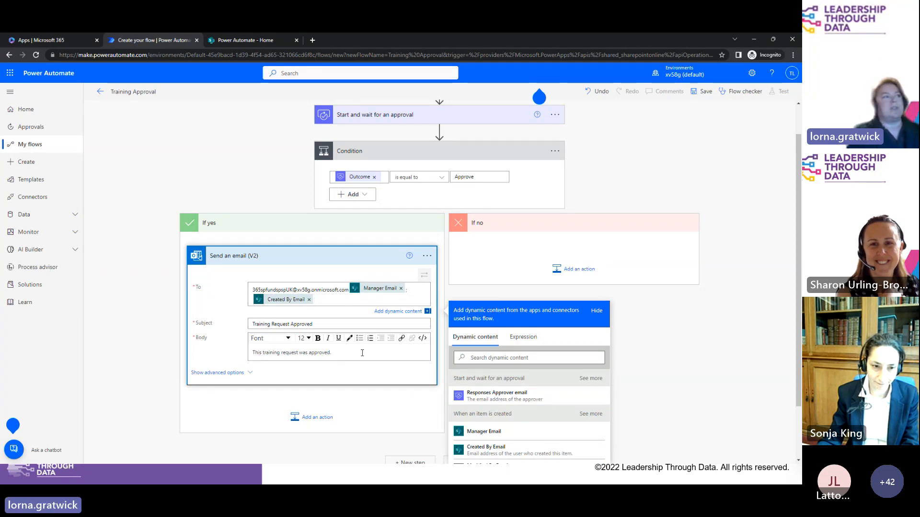
Step: Add a new body line 'Link to Item -' followed by the Link to item dynamic value
left_click(362, 353)
key("Return")
type("Link t")
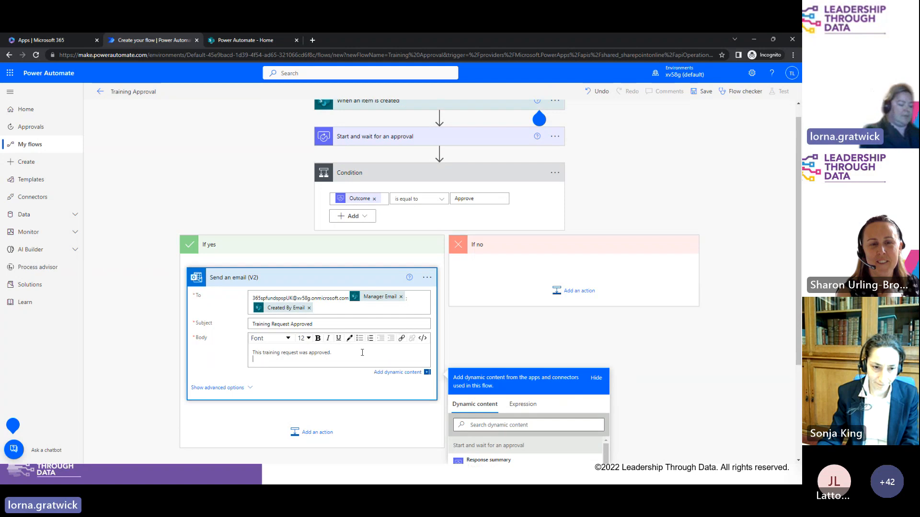
type("o")
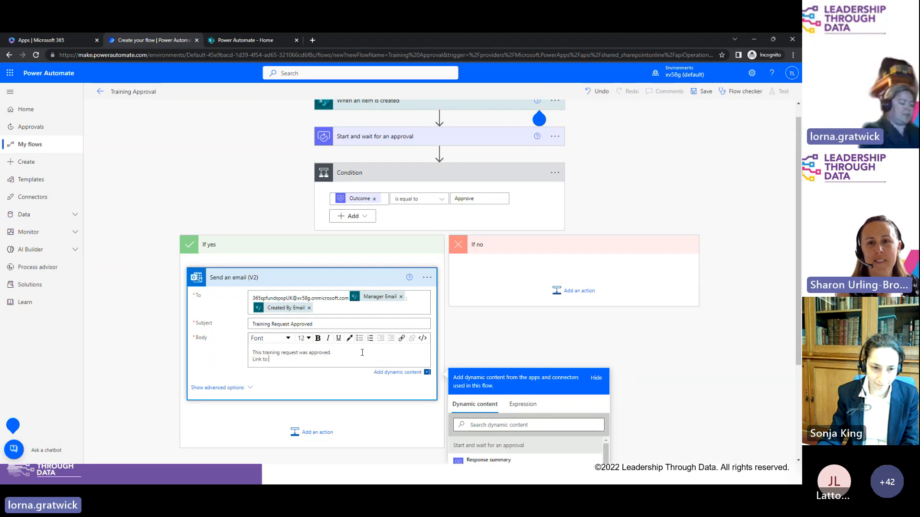
type(" Item -")
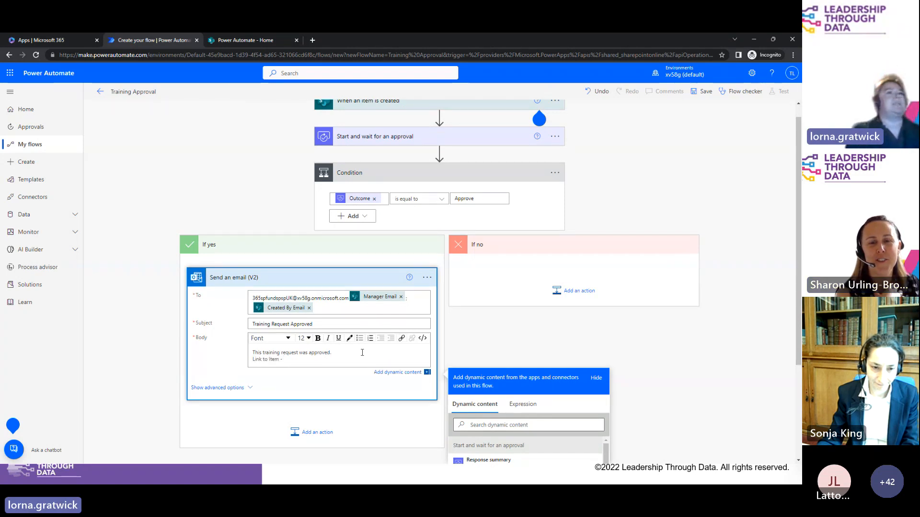
scroll(792, 364, "down", 2)
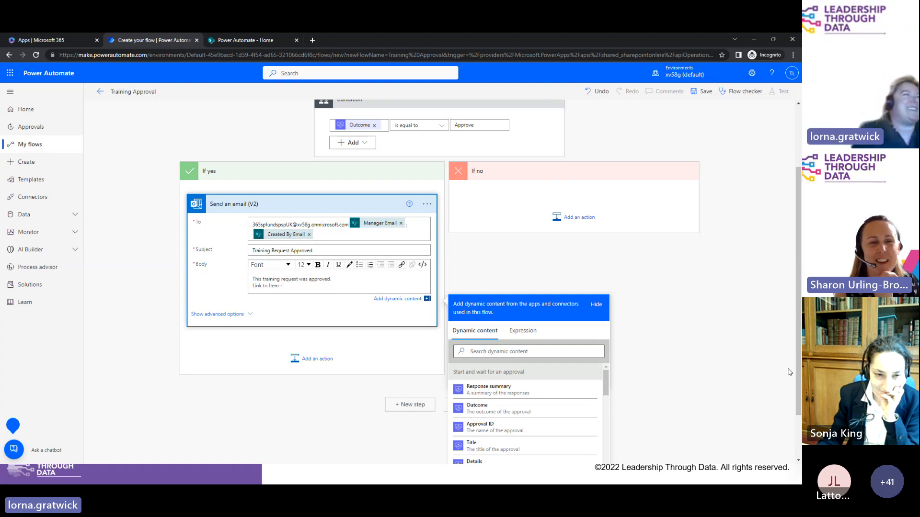
left_click(524, 352)
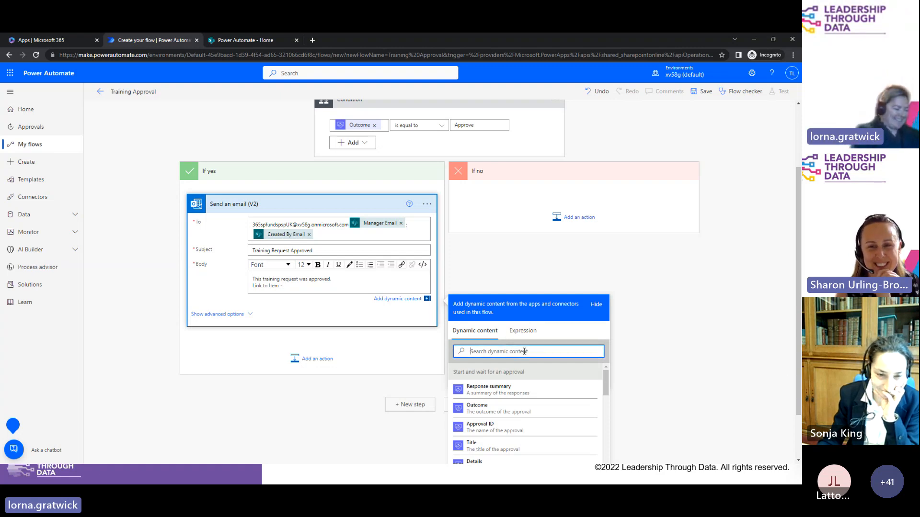
type("l")
key("BackSpace")
type("link")
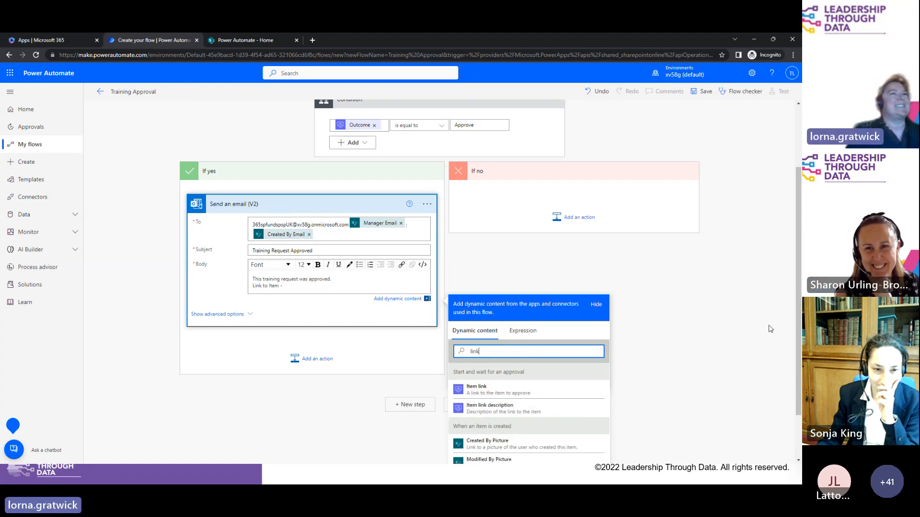
scroll(794, 298, "down", 1)
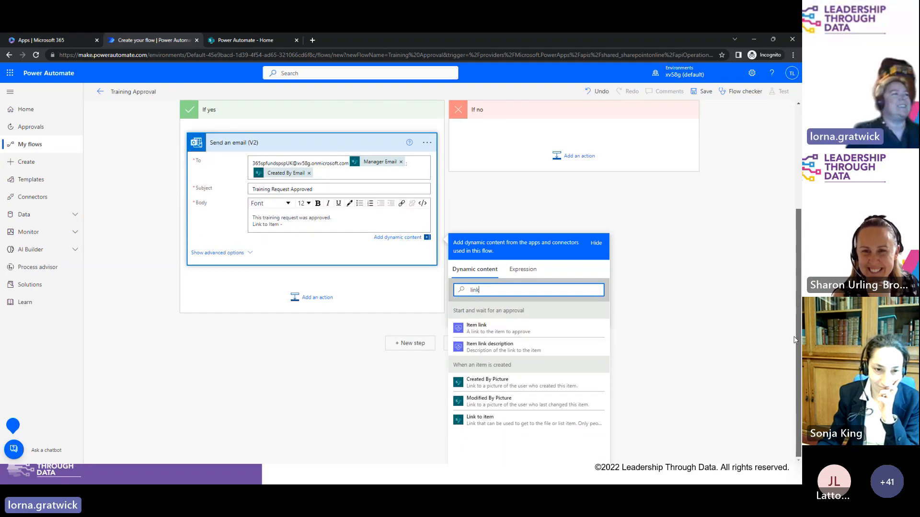
left_click(517, 421)
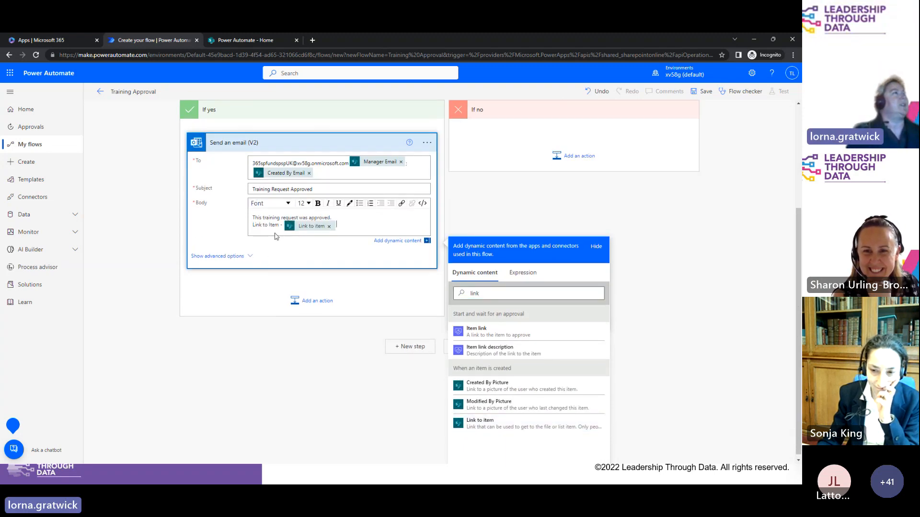
left_click(349, 170)
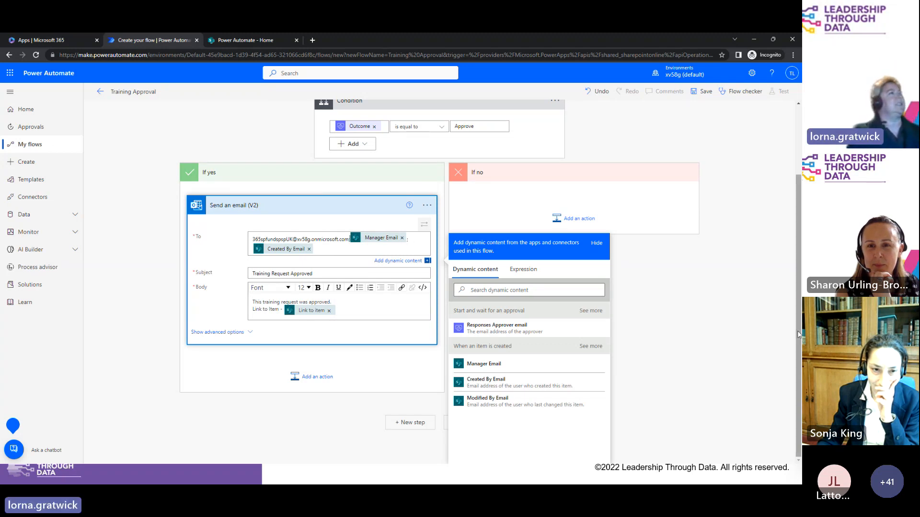
Step: Search 'update item' and add the SharePoint Update item action under the If yes branch
left_click(325, 378)
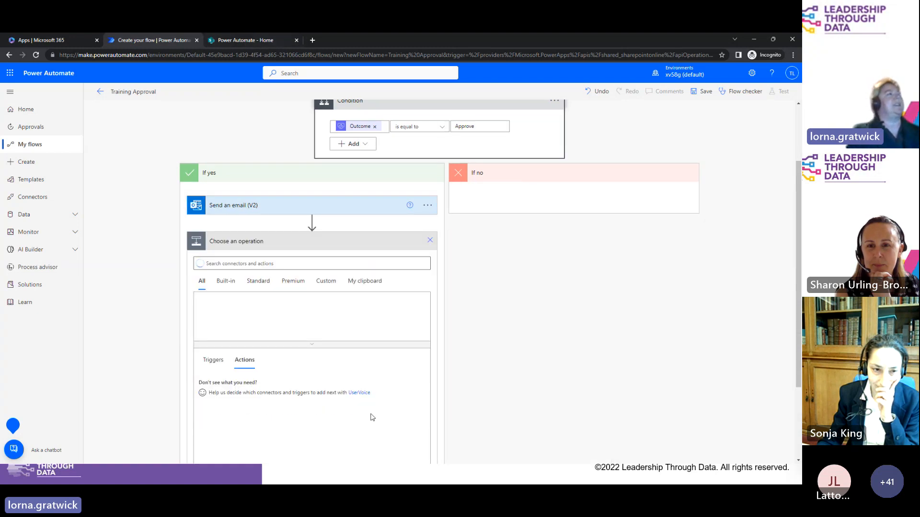
left_click(272, 263)
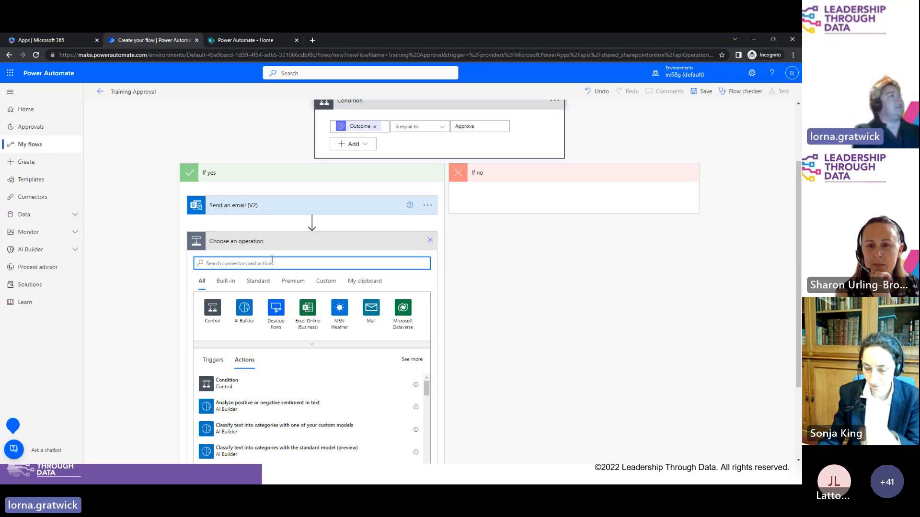
type("updat")
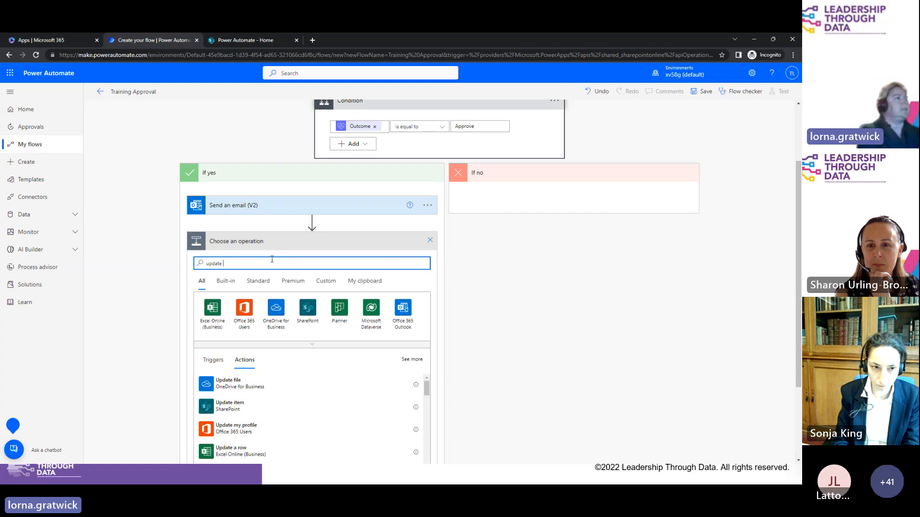
type("e")
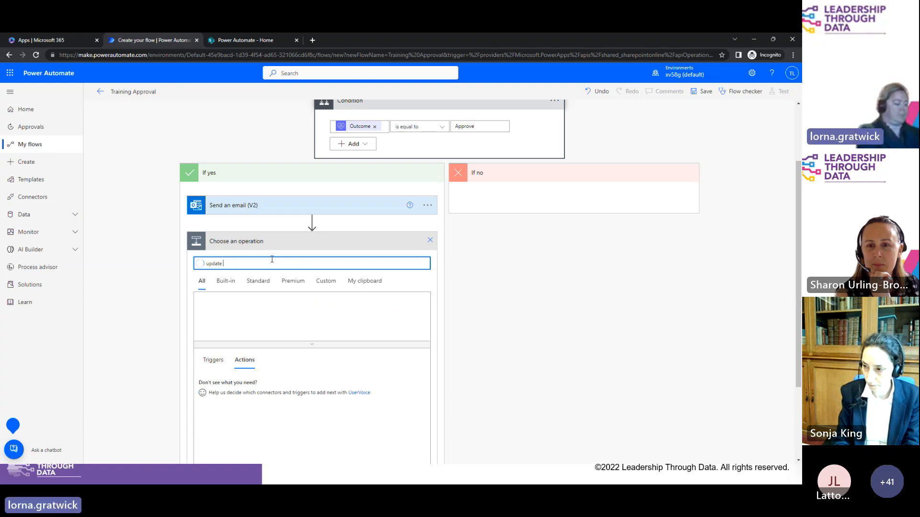
type(" item")
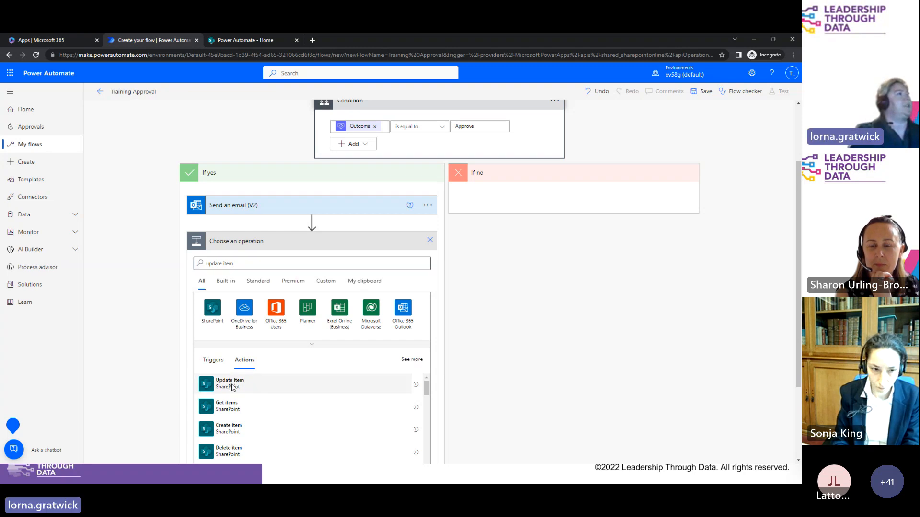
left_click(231, 385)
Step: Point Update item at the Power Automate site and its Training Requests list
left_click(301, 314)
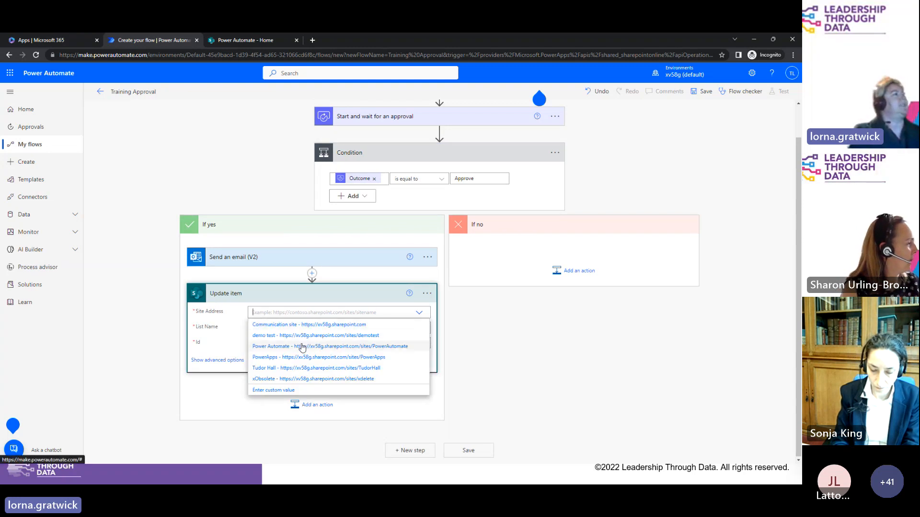
left_click(303, 347)
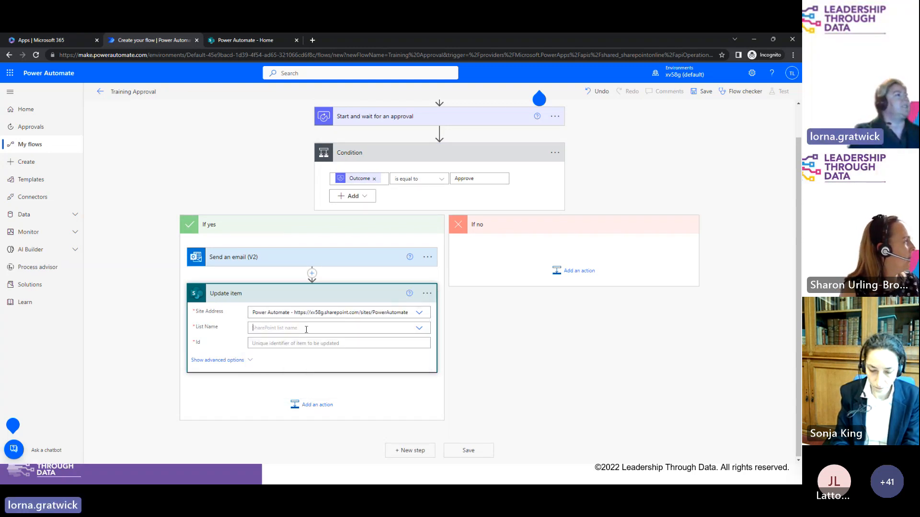
left_click(306, 329)
left_click(282, 362)
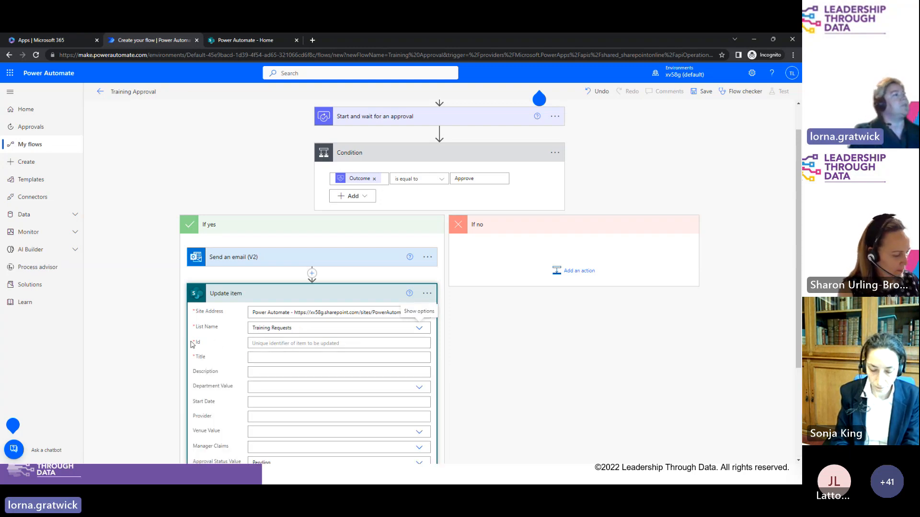
Step: Fill the Id field with the new item's ID and Title with its Title
left_click(272, 344)
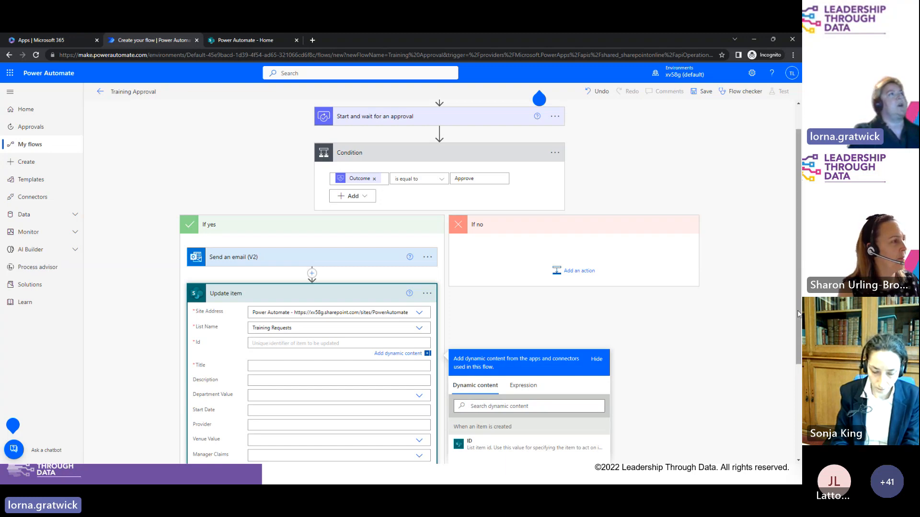
left_click_drag(798, 311, 797, 259)
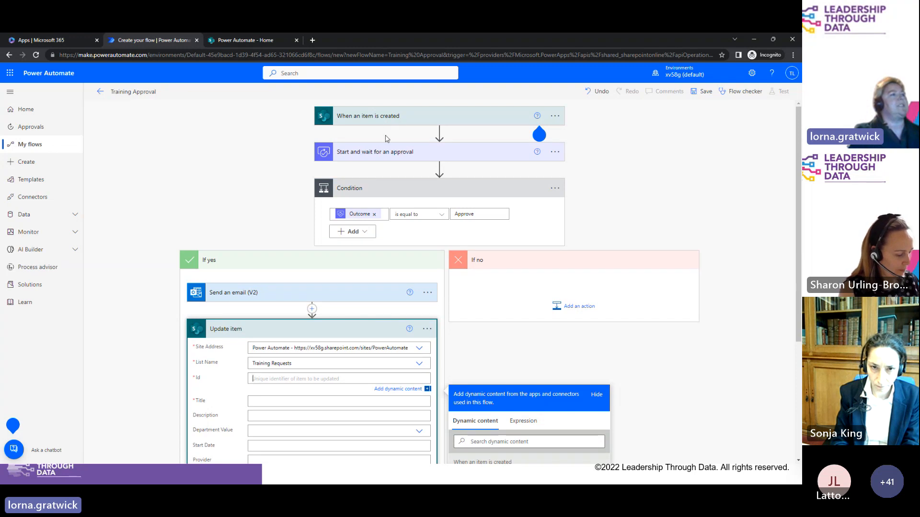
scroll(479, 311, "down", 3)
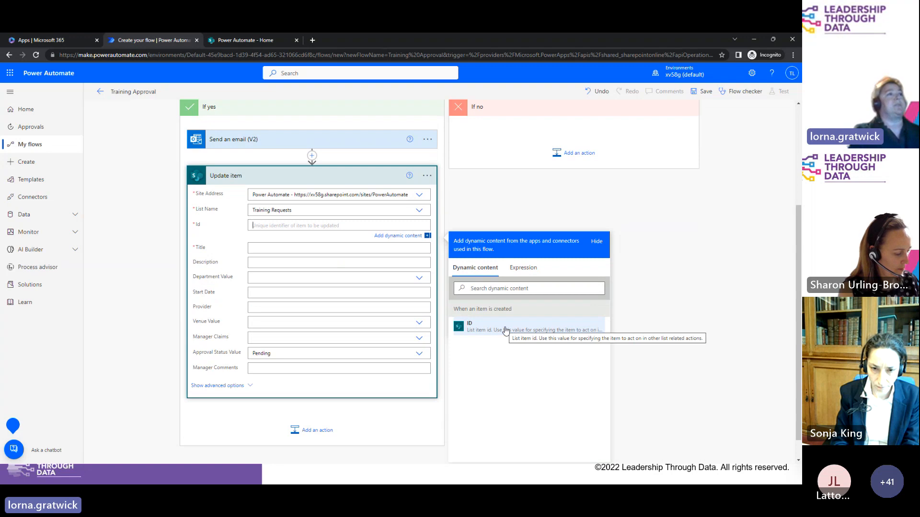
left_click(506, 330)
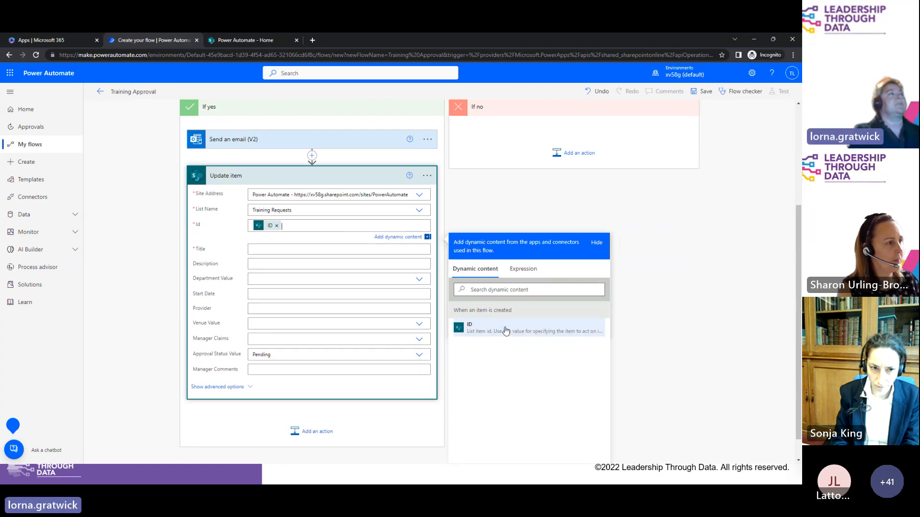
left_click(259, 246)
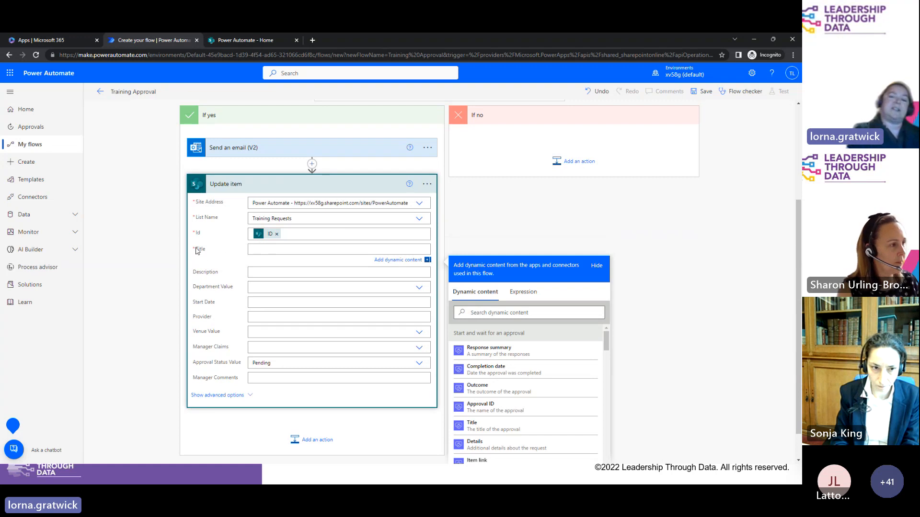
left_click(534, 313)
type("titl")
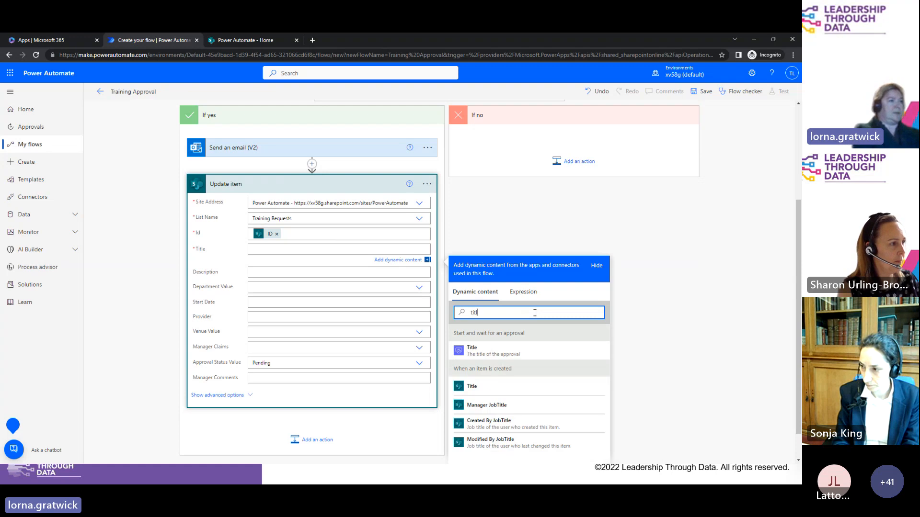
left_click(486, 391)
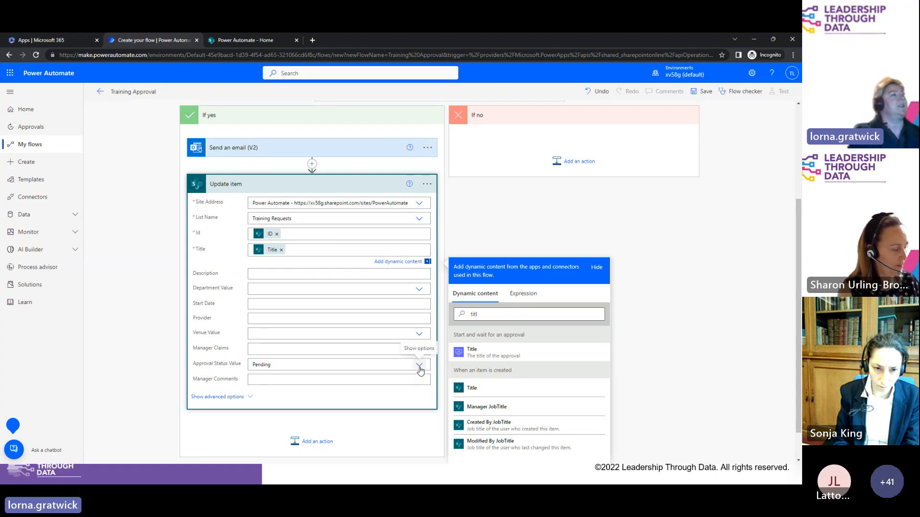
Step: Compare the SharePoint Training Requests list columns with the flow editor, ending back in the flow
left_click(246, 40)
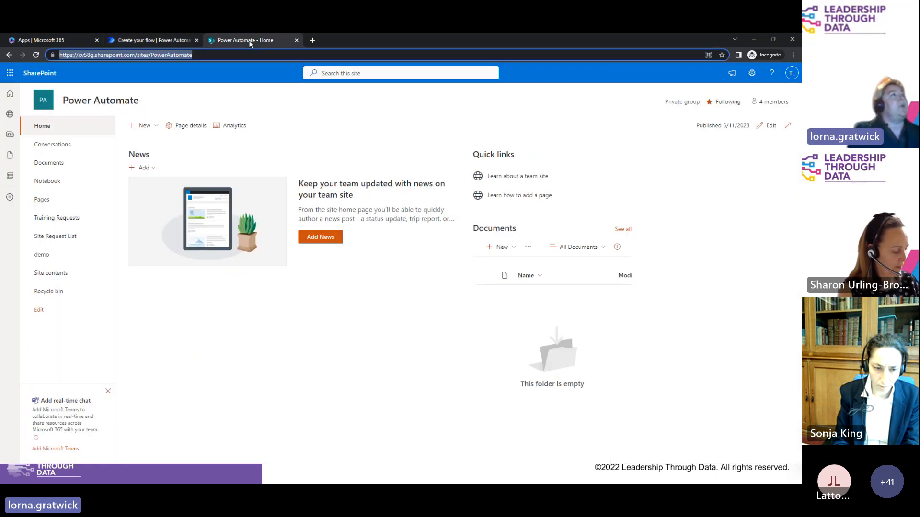
left_click(56, 218)
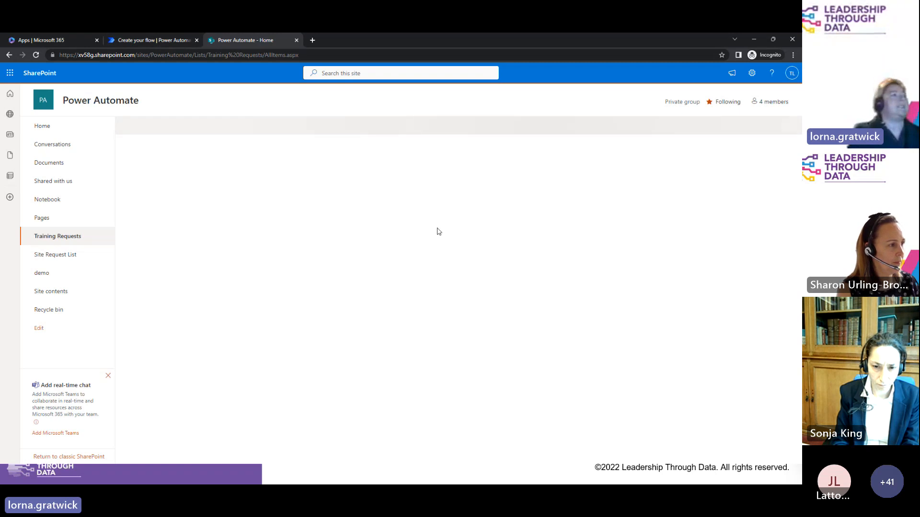
left_click(157, 41)
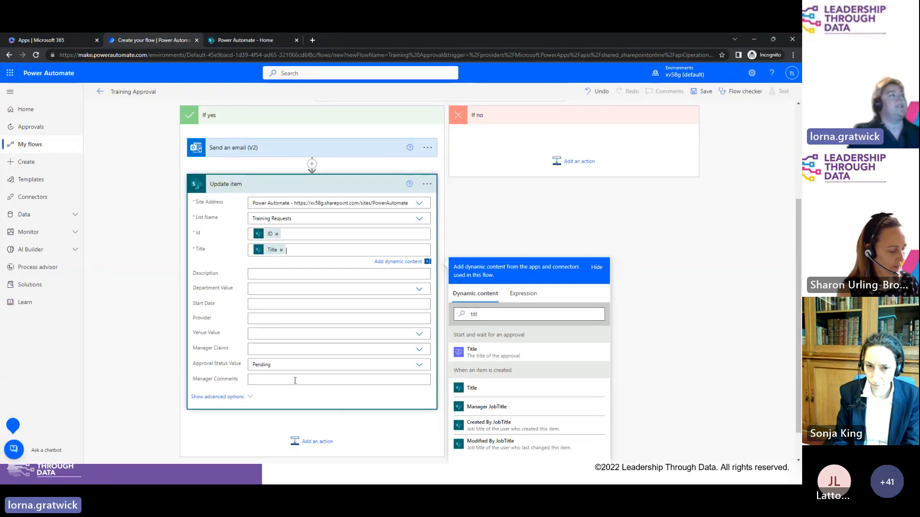
left_click(248, 41)
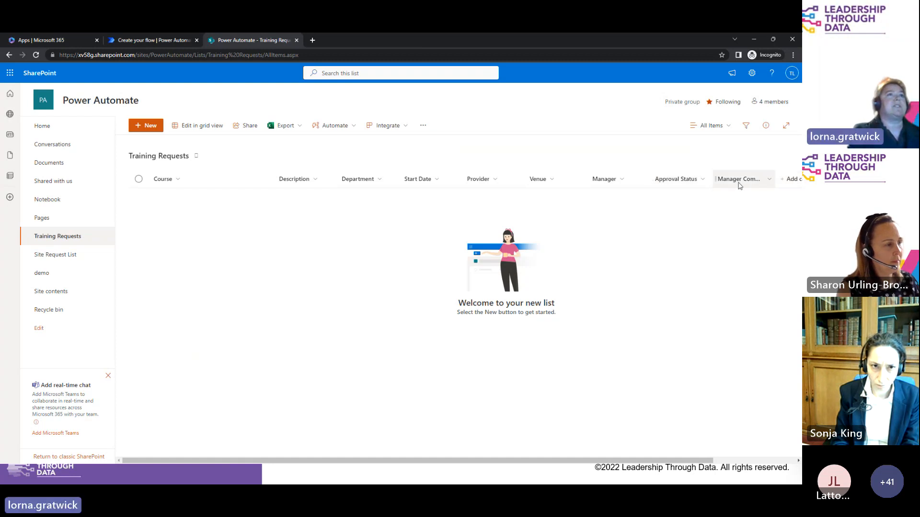
left_click(147, 42)
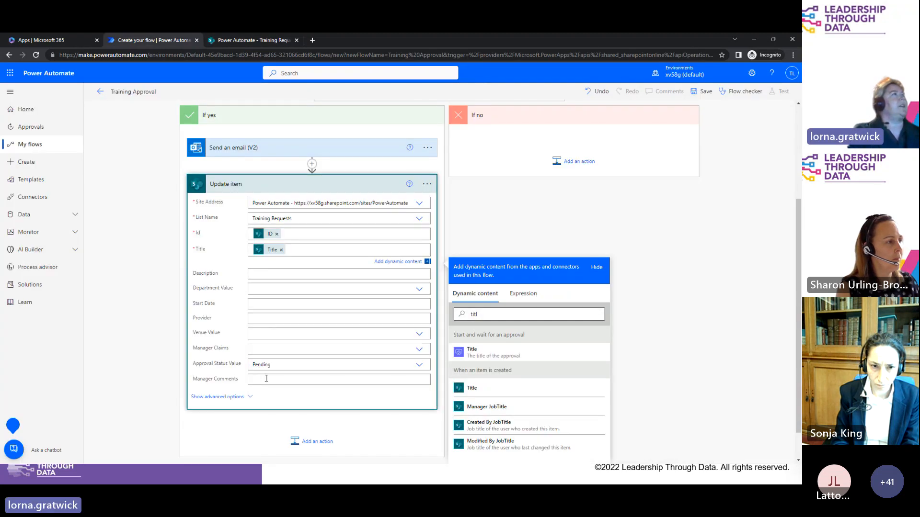
left_click(232, 41)
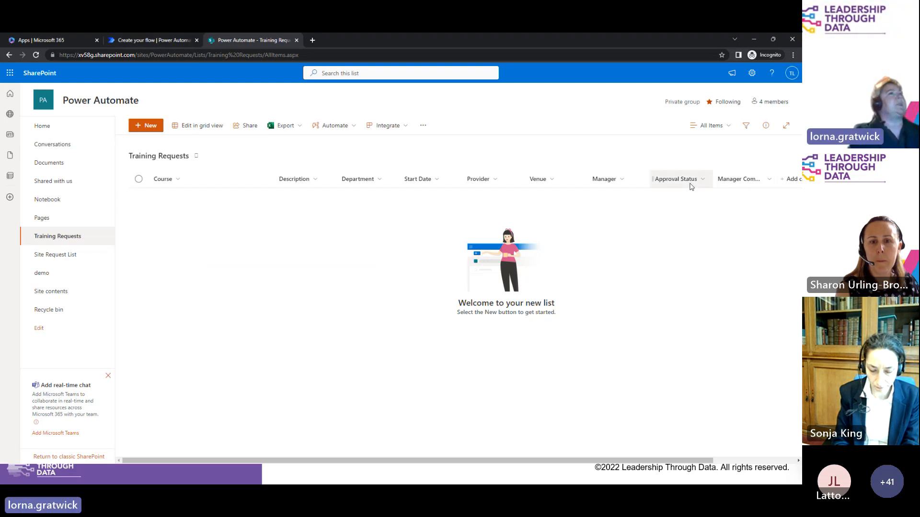
left_click(153, 42)
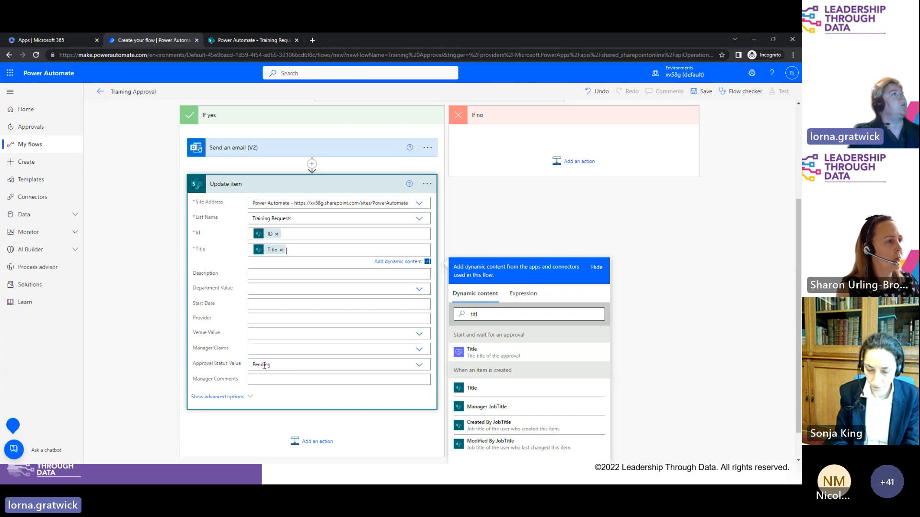
Step: Set Approval Status Value to Approved and scroll dynamic content toward Responses Comments for Manager Comments
left_click(419, 366)
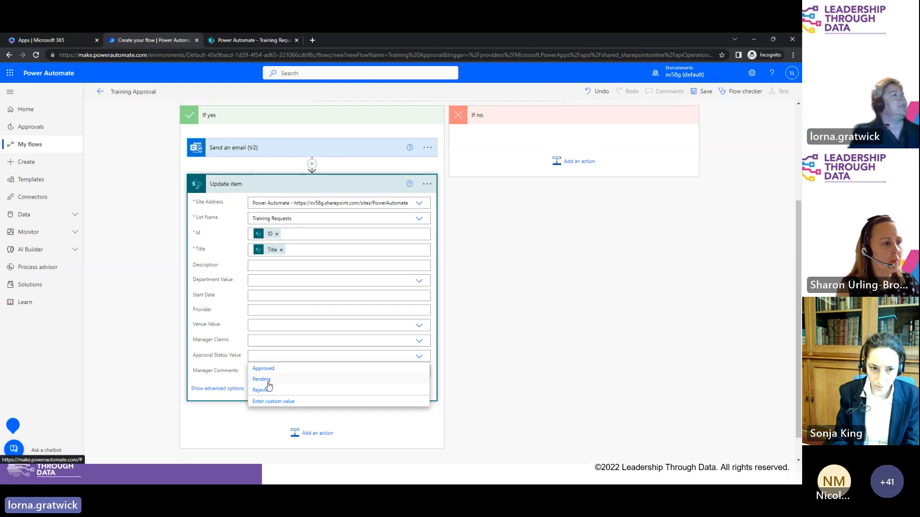
left_click(264, 369)
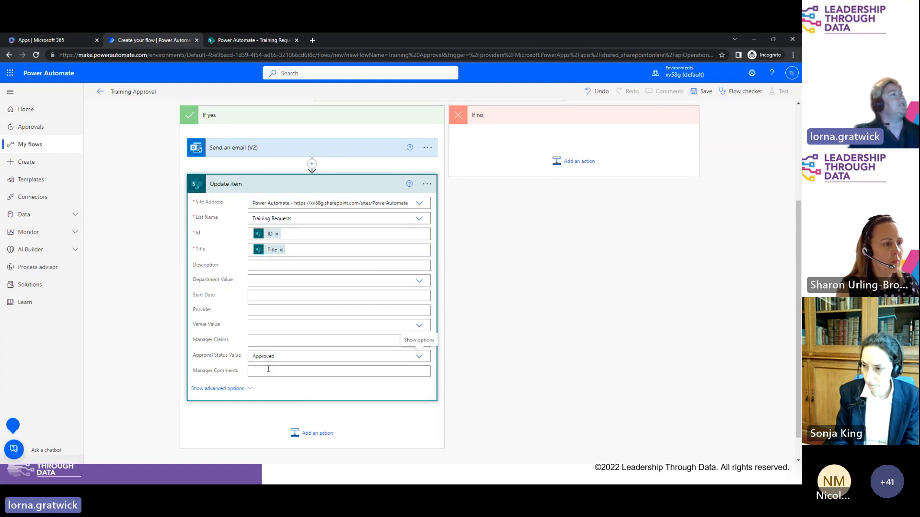
left_click(264, 372)
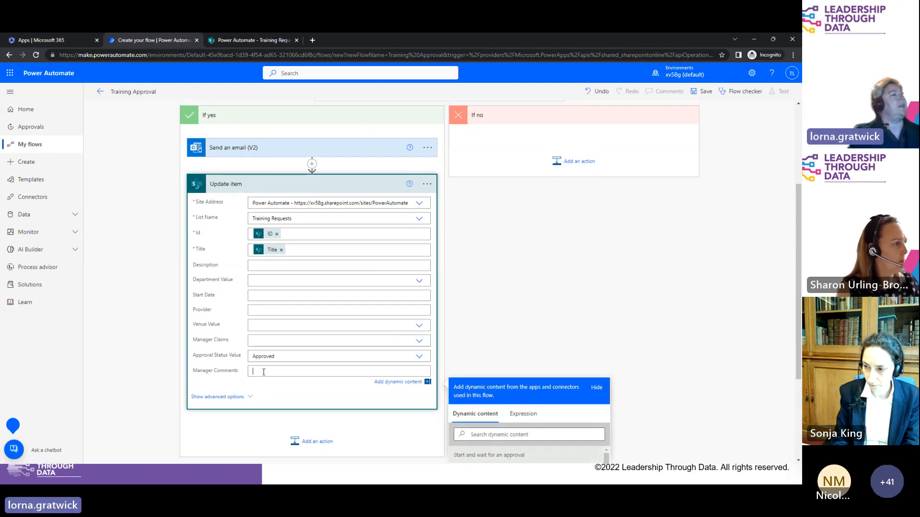
left_click_drag(796, 262, 795, 345)
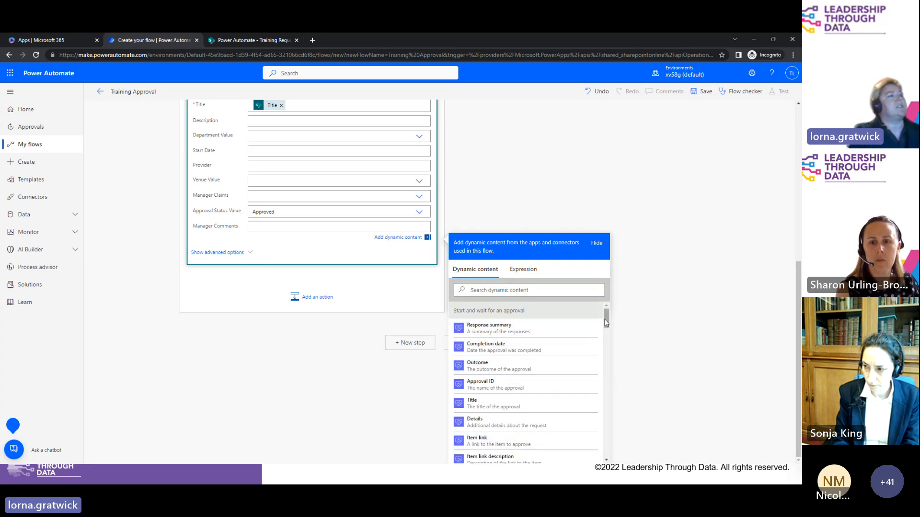
left_click_drag(606, 322, 606, 340)
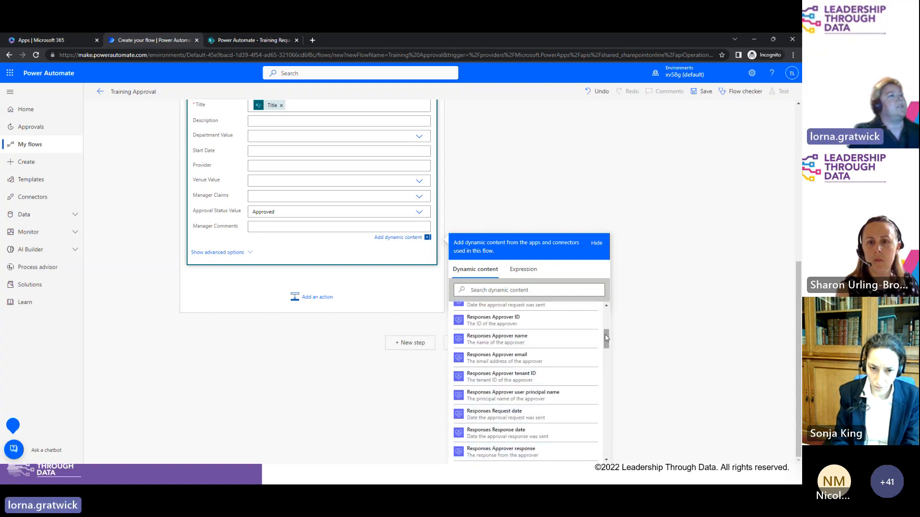
left_click_drag(607, 337, 607, 344)
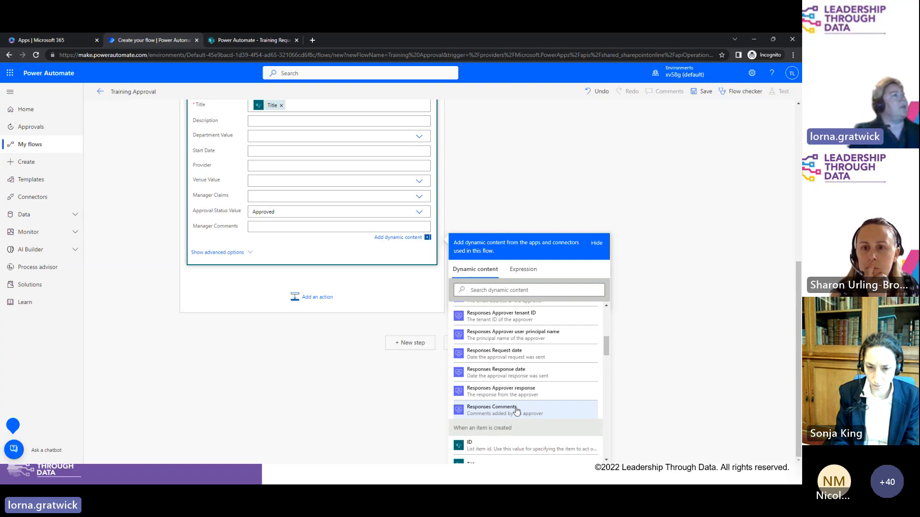
Step: Insert the Responses Comments value into the Manager Comments field
left_click(516, 410)
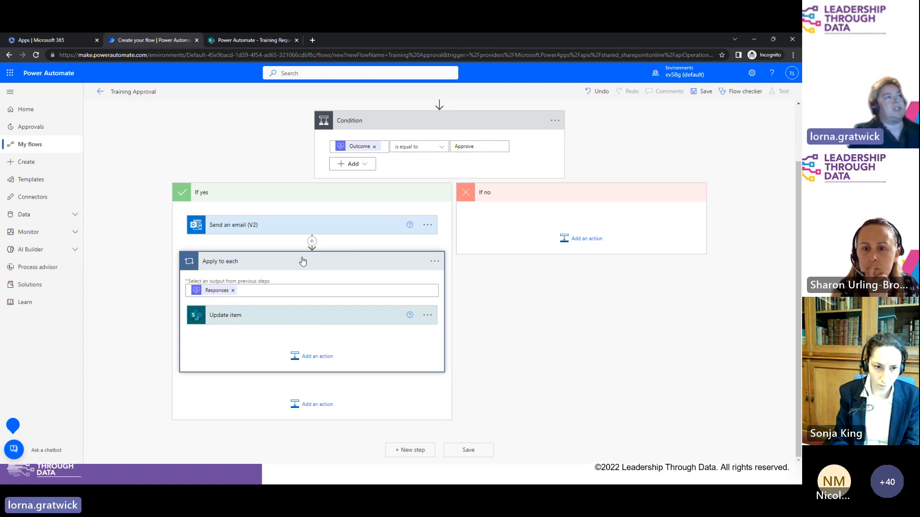
left_click(258, 319)
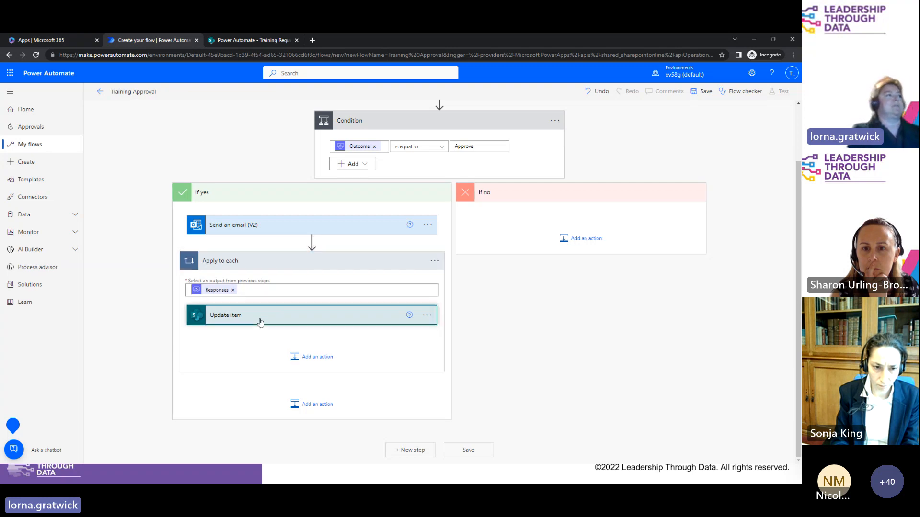
left_click_drag(799, 198, 799, 259)
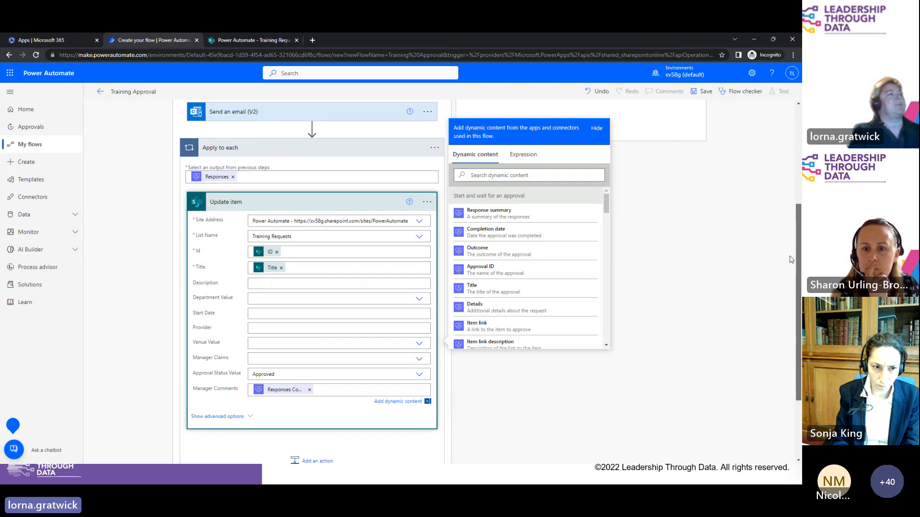
Step: Try appending ', Approved' plus the Responses Approver name to Manager Comments, then delete both
left_click(328, 390)
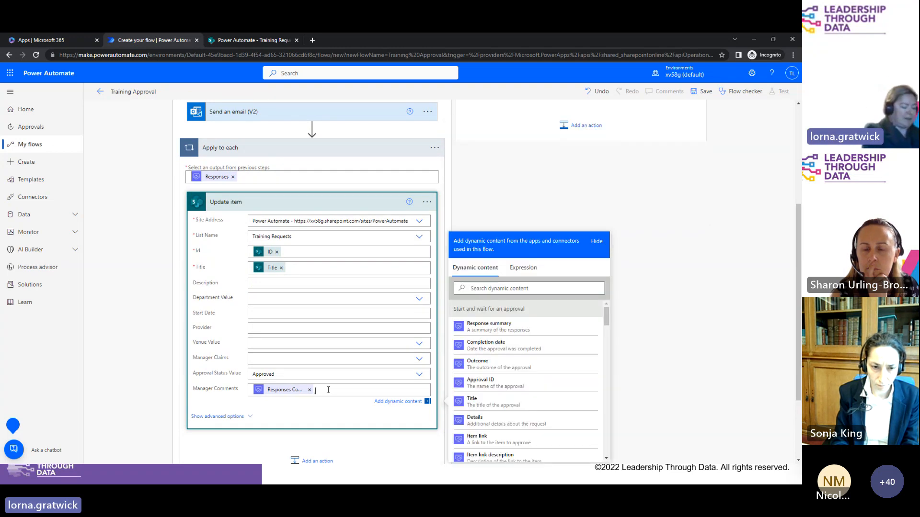
type(", Approve")
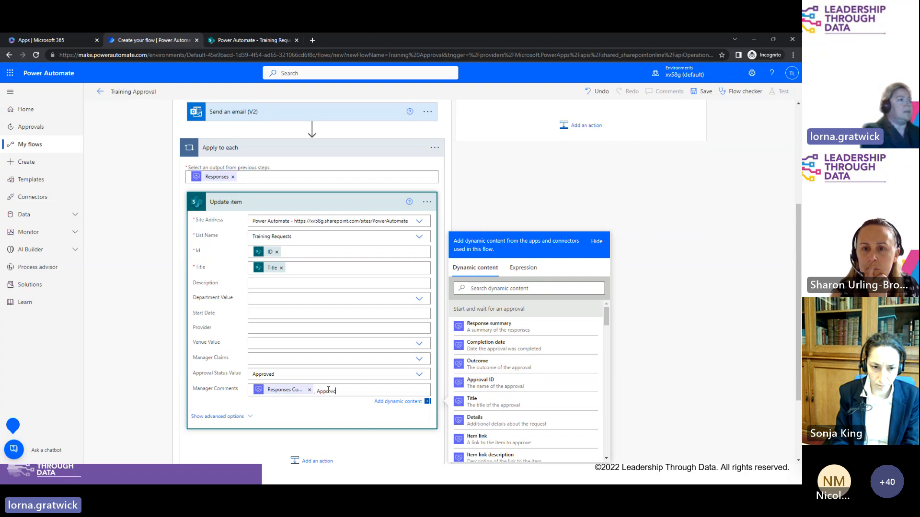
type("d by")
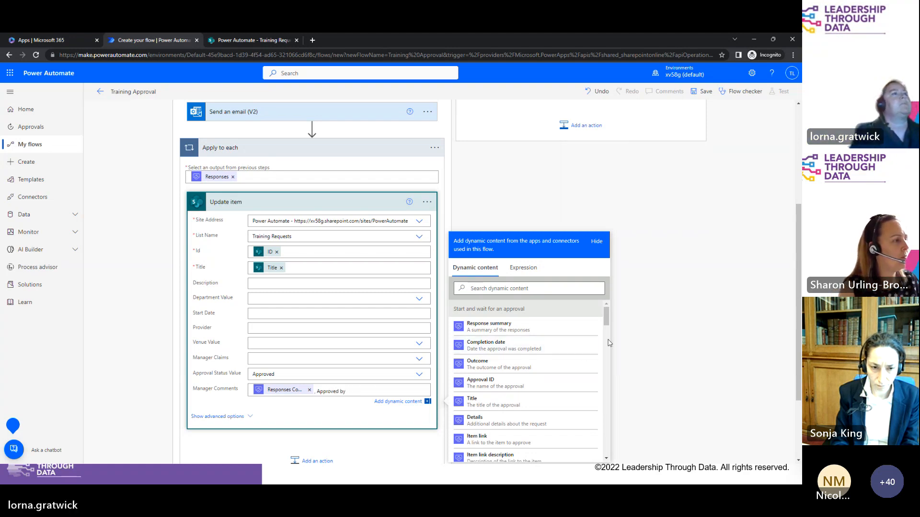
scroll(575, 364, "down", 3)
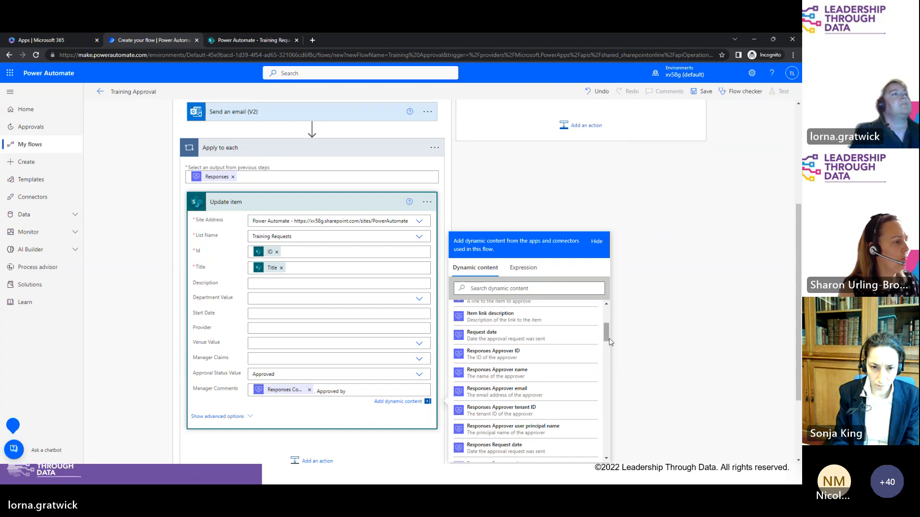
left_click(514, 379)
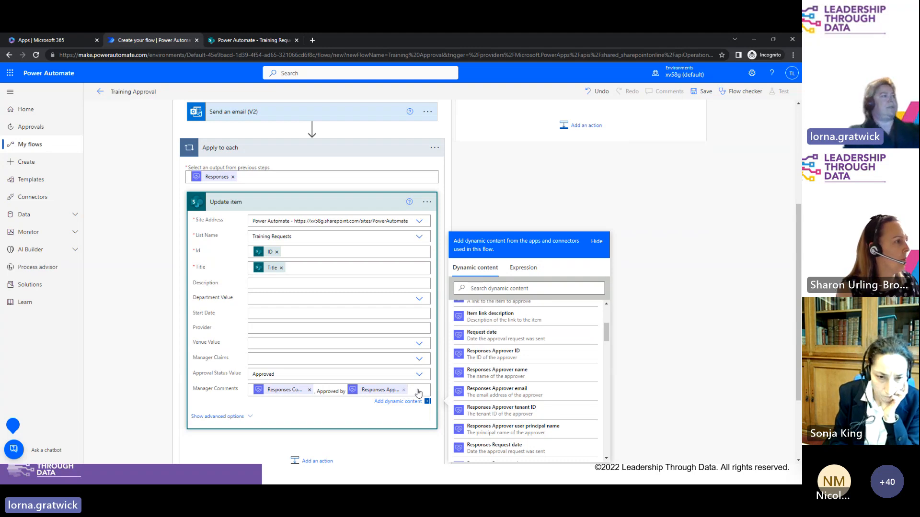
left_click(403, 390)
left_click_drag(316, 391, 361, 389)
key("BackSpace")
key("BackSpace")
key("BackSpace")
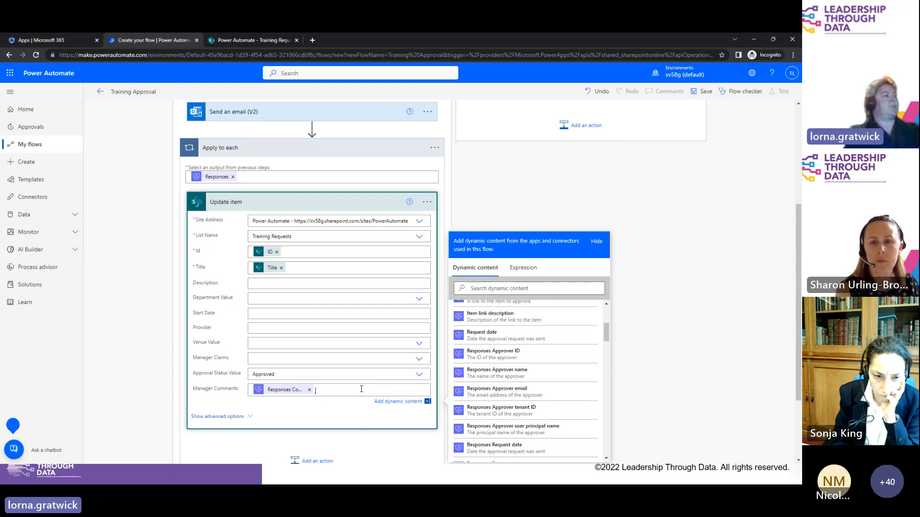
Step: Collapse the Update item card and save the Training Approval flow
left_click(328, 203)
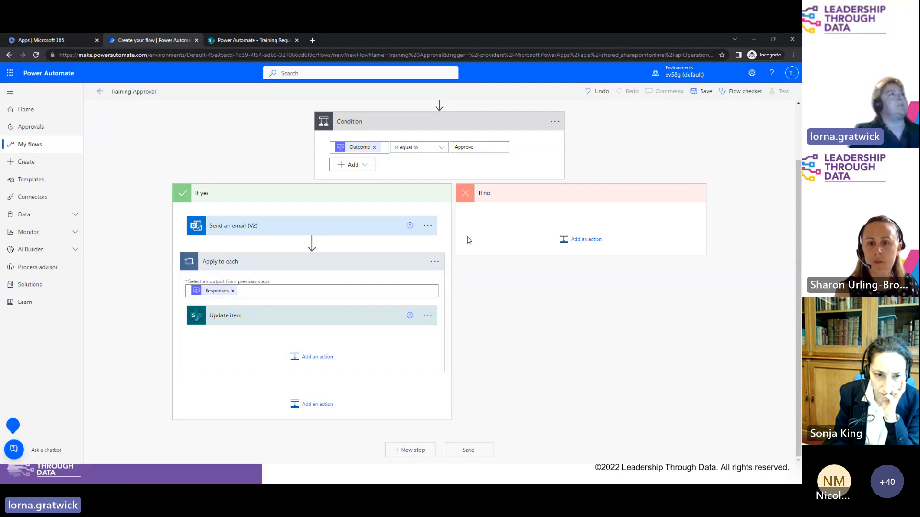
left_click(706, 91)
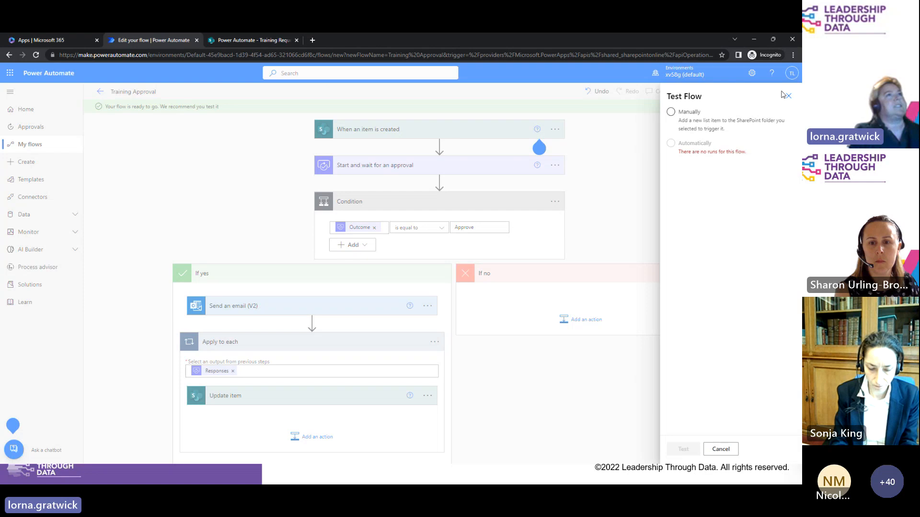
Step: Start a manual test so the flow waits for a new SharePoint list item
left_click(690, 113)
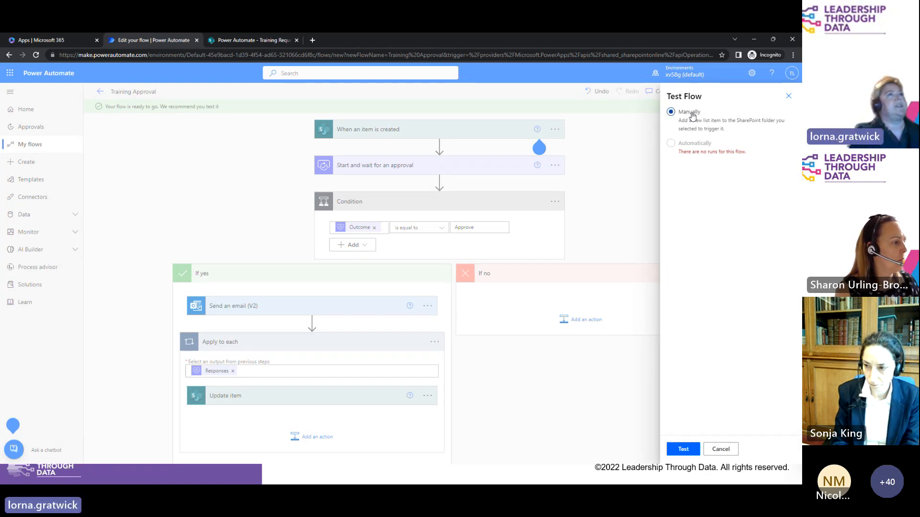
left_click(683, 449)
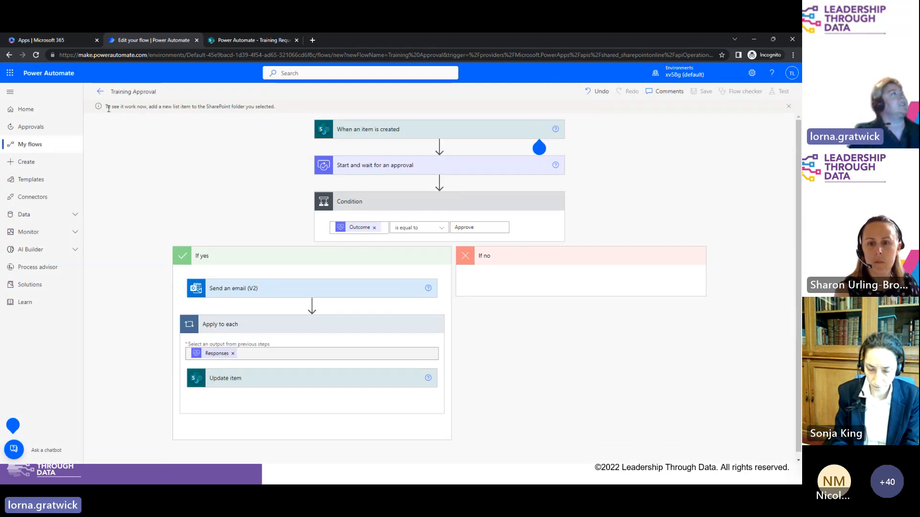
left_click_drag(108, 108, 287, 107)
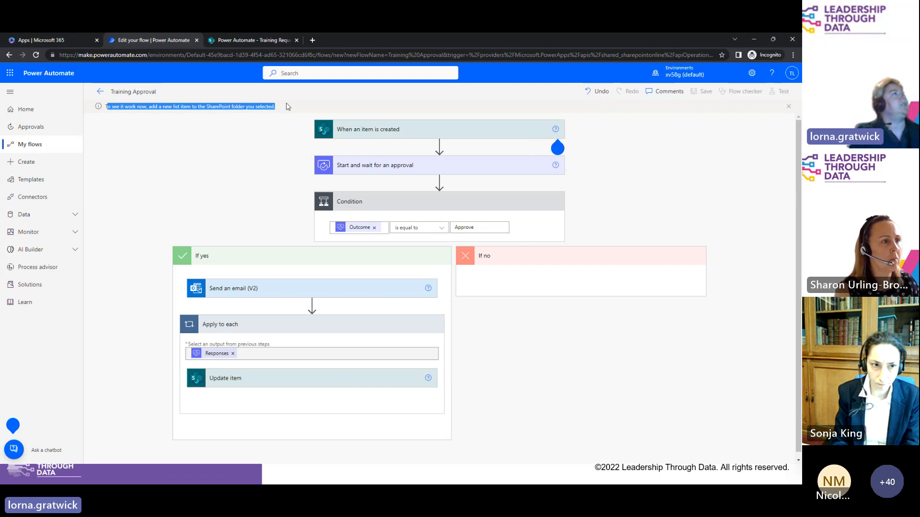
Step: Start a new Training Requests item: course Excel Advanced, start date 5/12/2023, description 'excel cour'
left_click(248, 40)
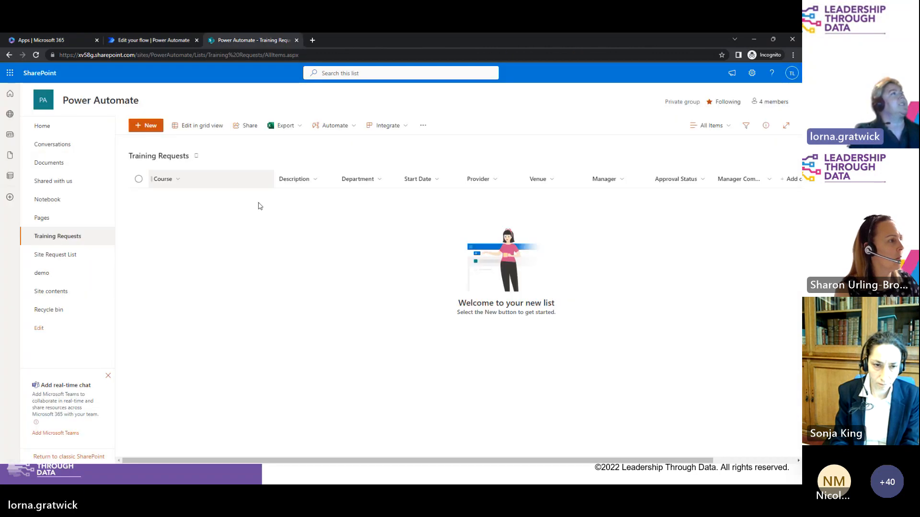
left_click(151, 126)
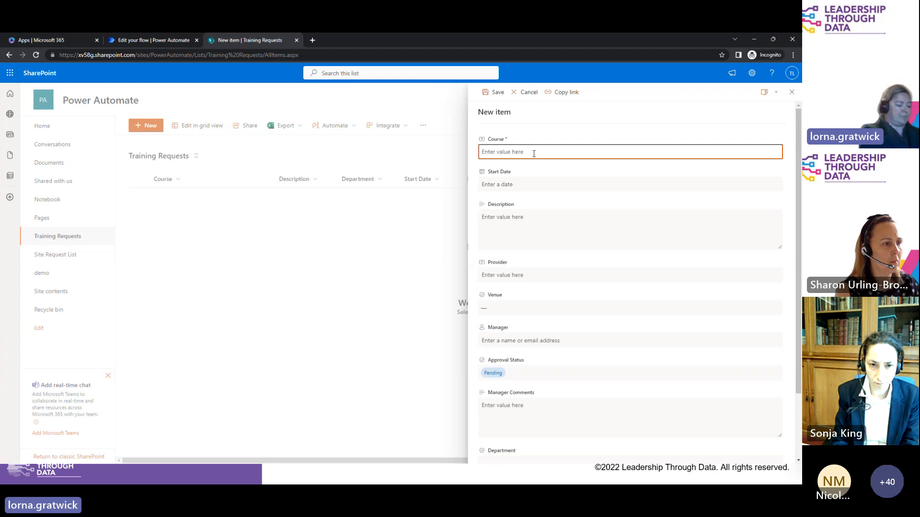
type("Ex")
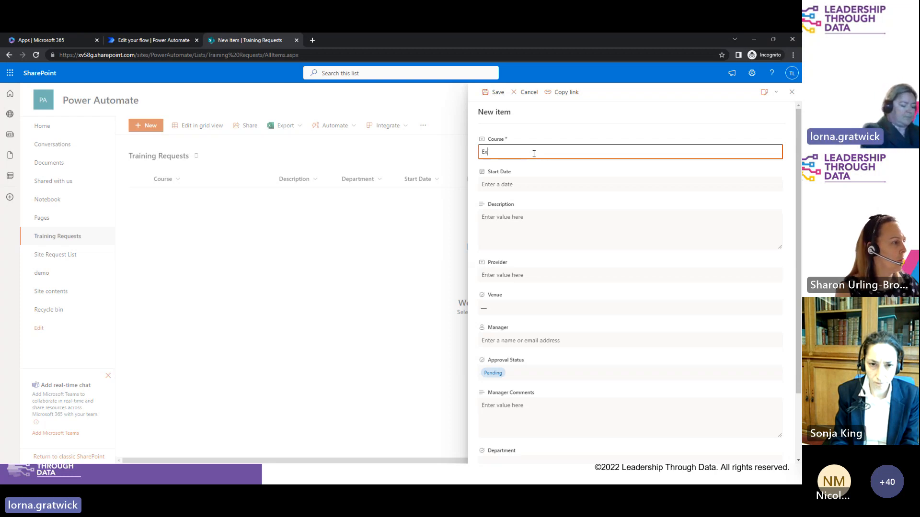
type("cel Ad")
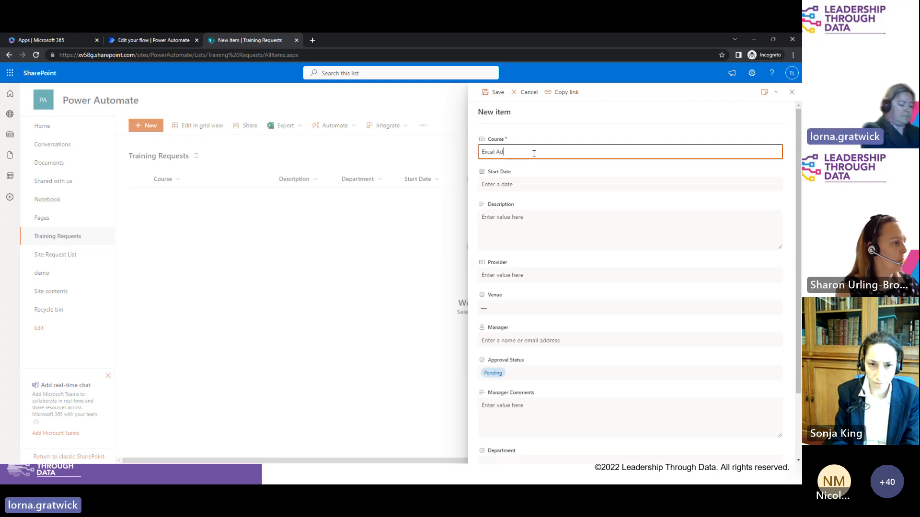
type("vanced")
left_click(525, 184)
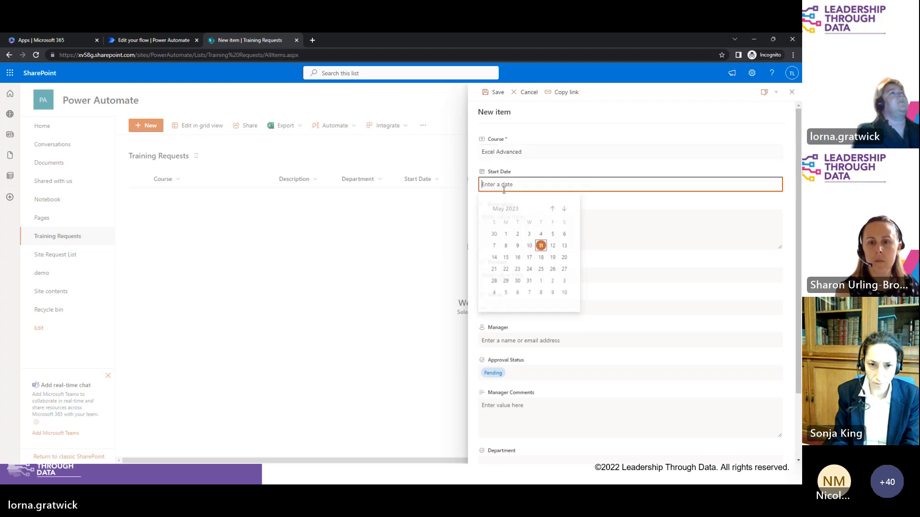
left_click(552, 246)
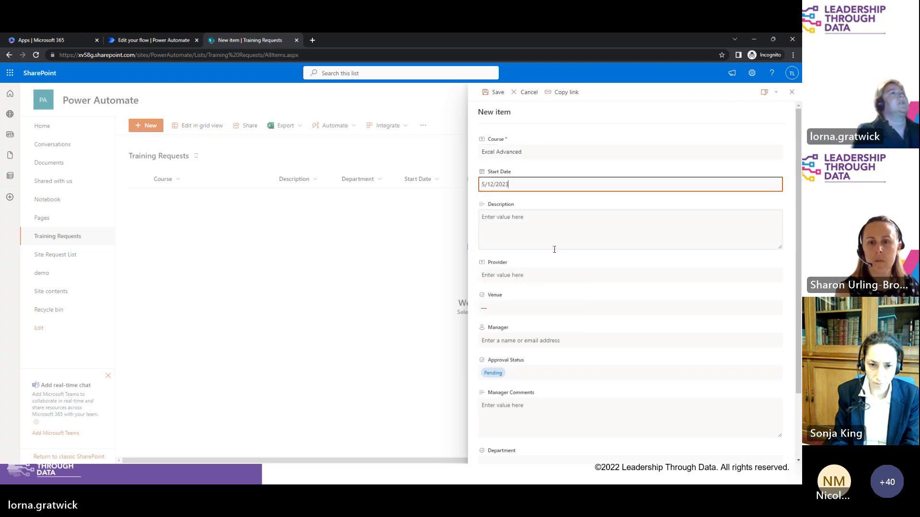
left_click(507, 229)
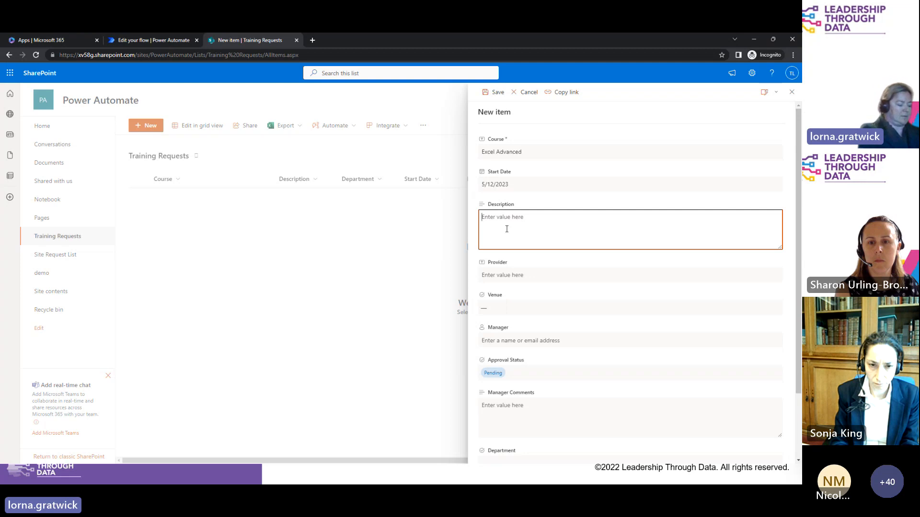
type("excel")
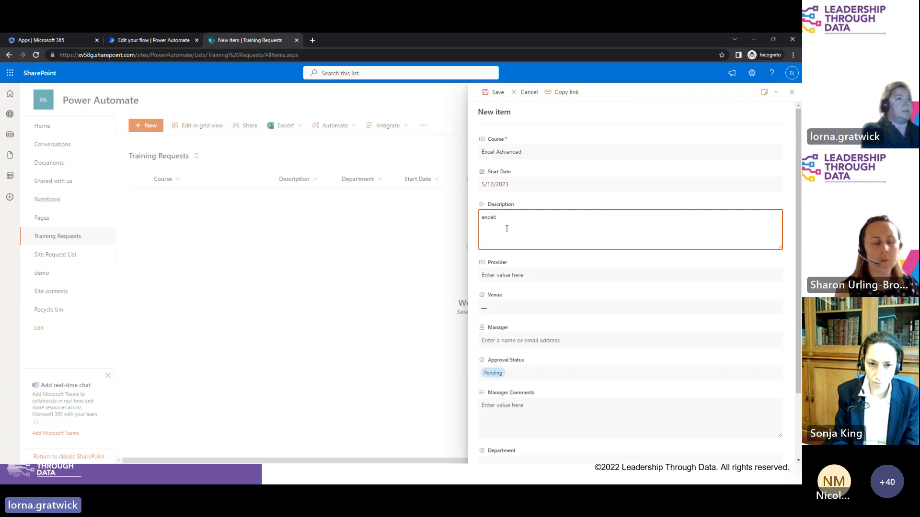
type(" course")
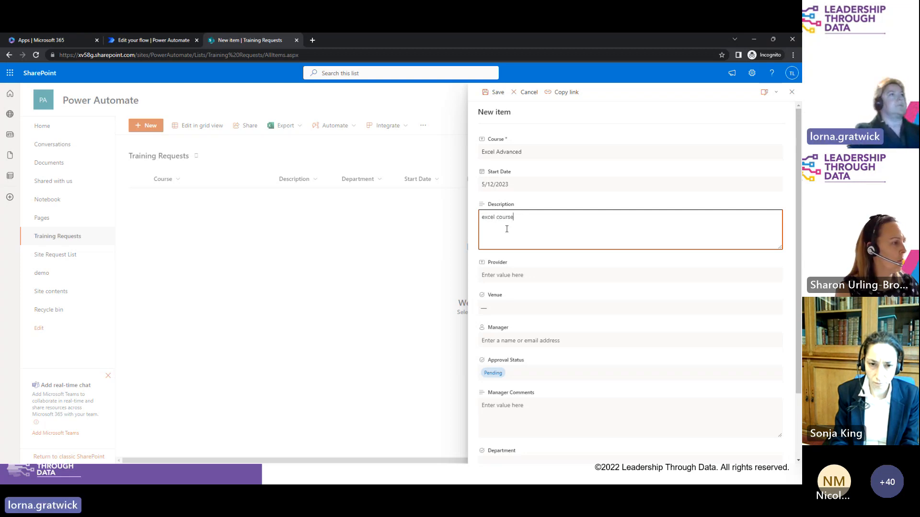
Step: Set provider Microsoft and venue In House, assign the suggested manager, and save the item
left_click(497, 275)
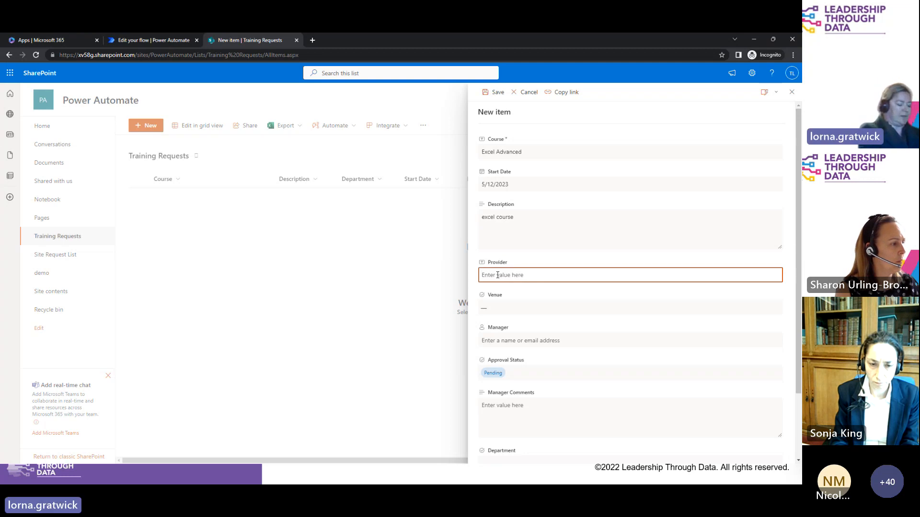
type("Microsoft")
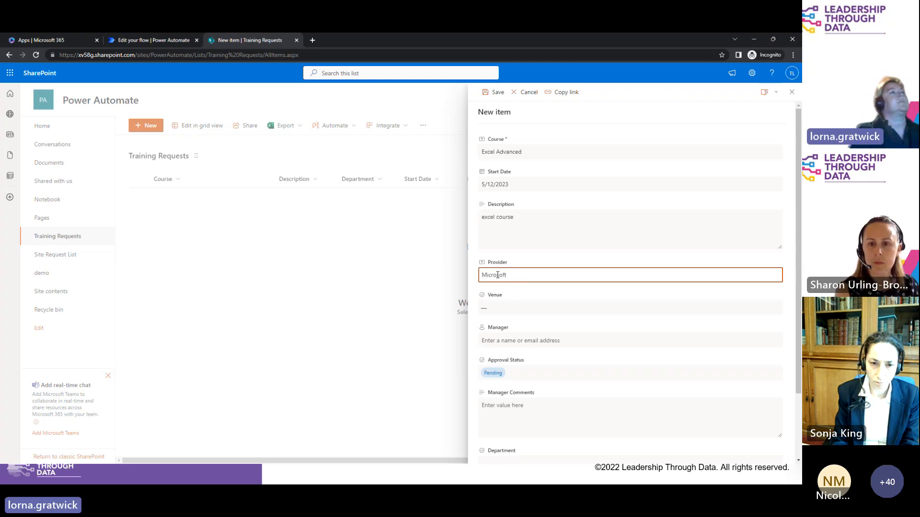
left_click(504, 309)
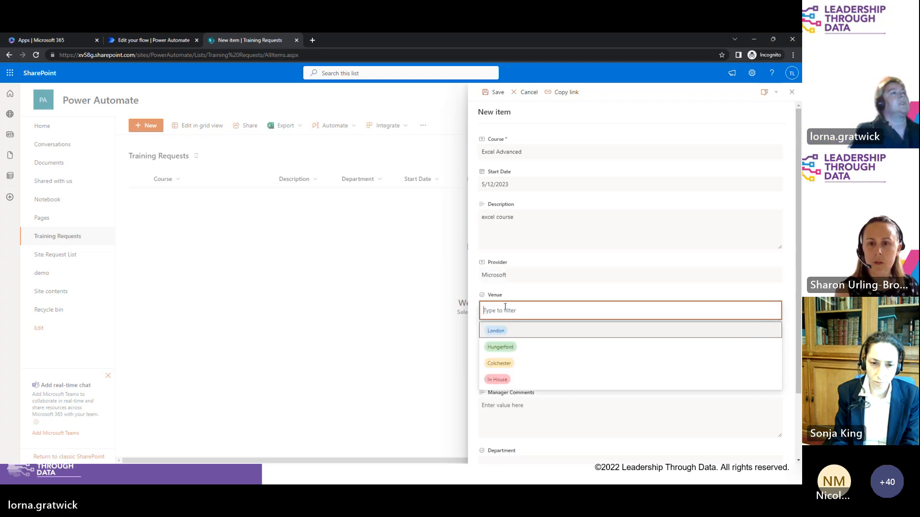
left_click(497, 379)
left_click(517, 339)
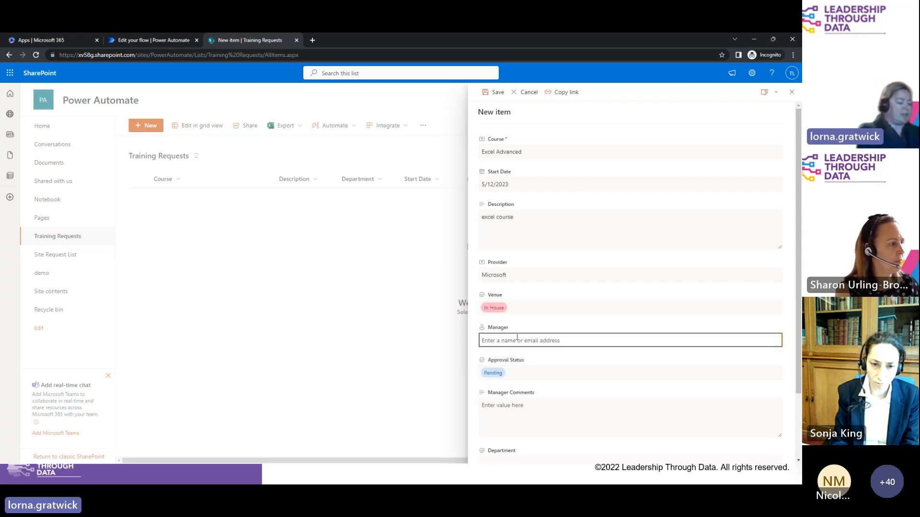
type("tom")
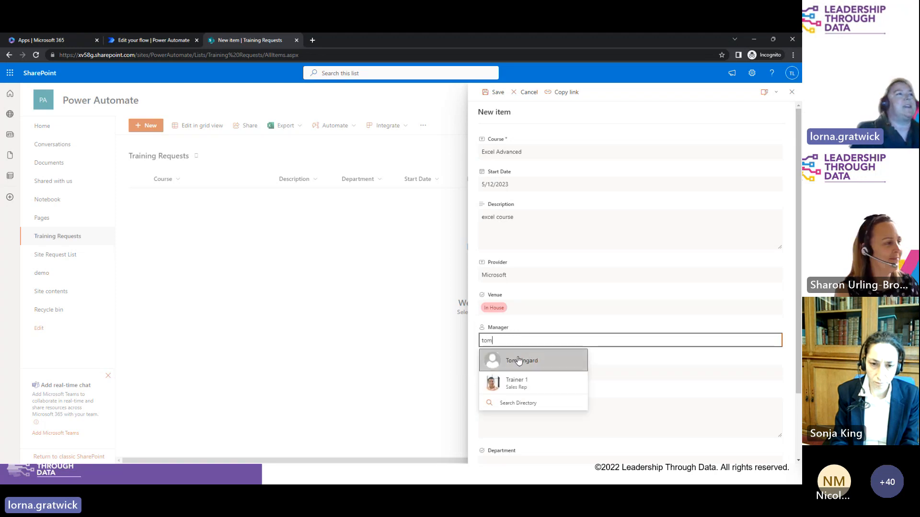
left_click(519, 360)
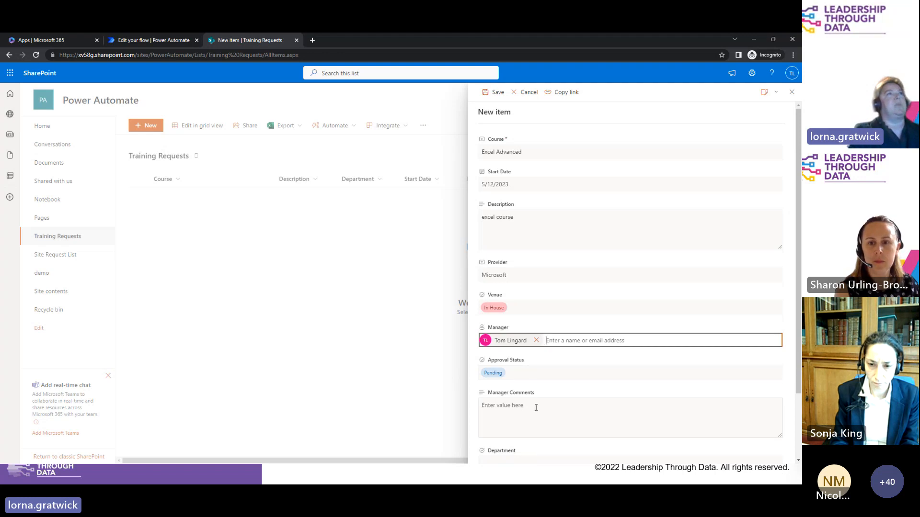
left_click(497, 97)
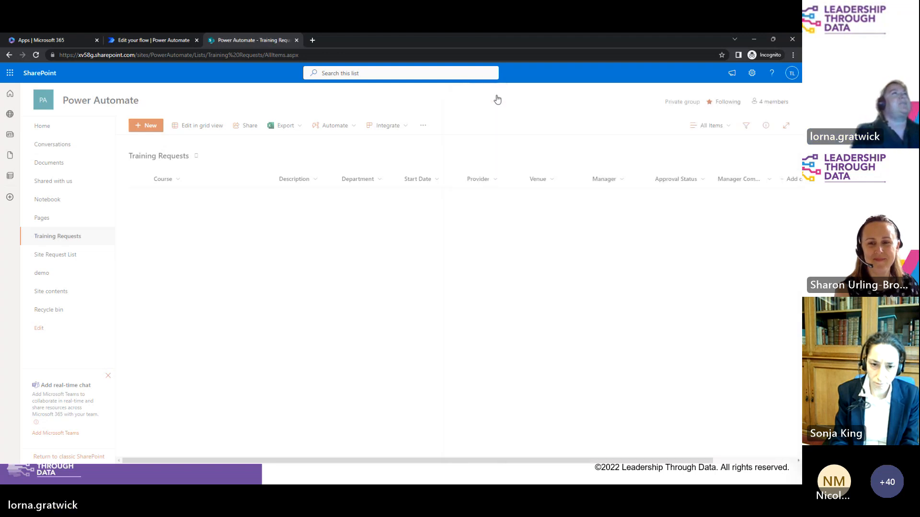
Step: Check the test run, expanding and collapsing the waiting 'Start and wait for an approval' step
left_click(143, 39)
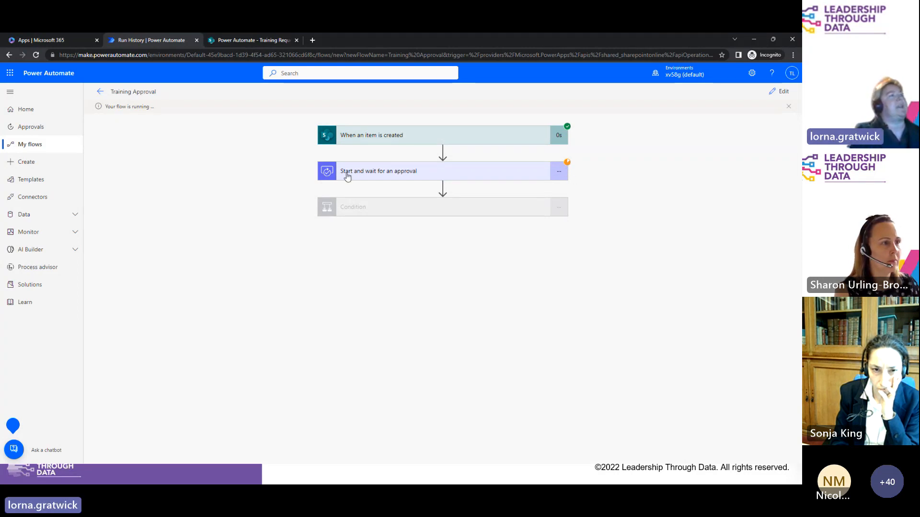
left_click(523, 179)
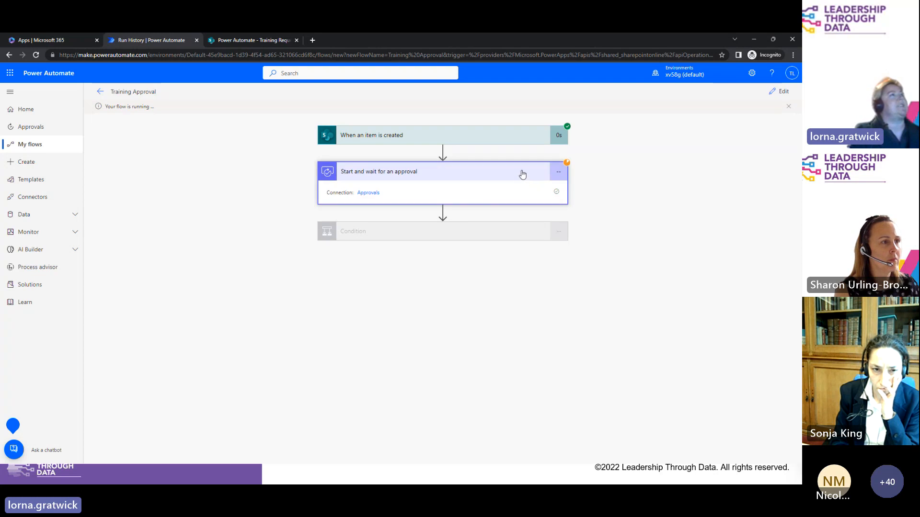
left_click(521, 173)
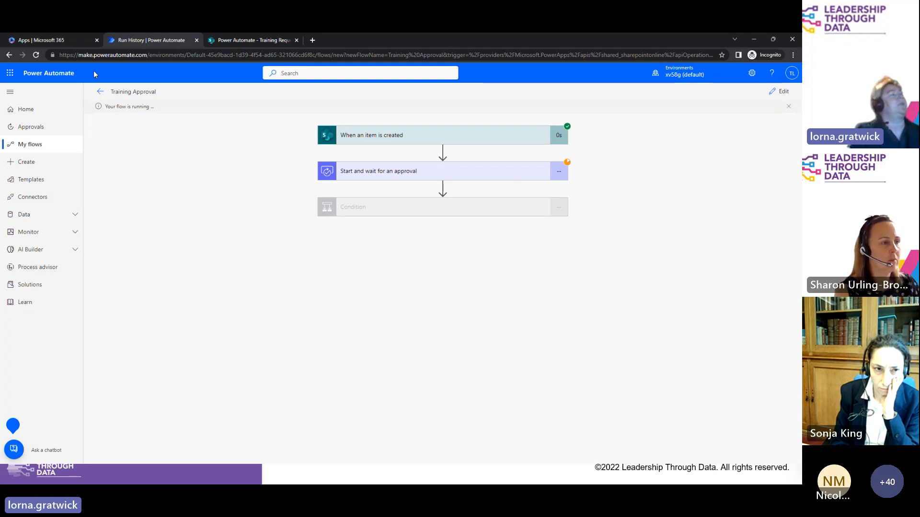
Step: Open the approval request email in Outlook and view its linked Excel Advanced item, then close it
left_click(55, 41)
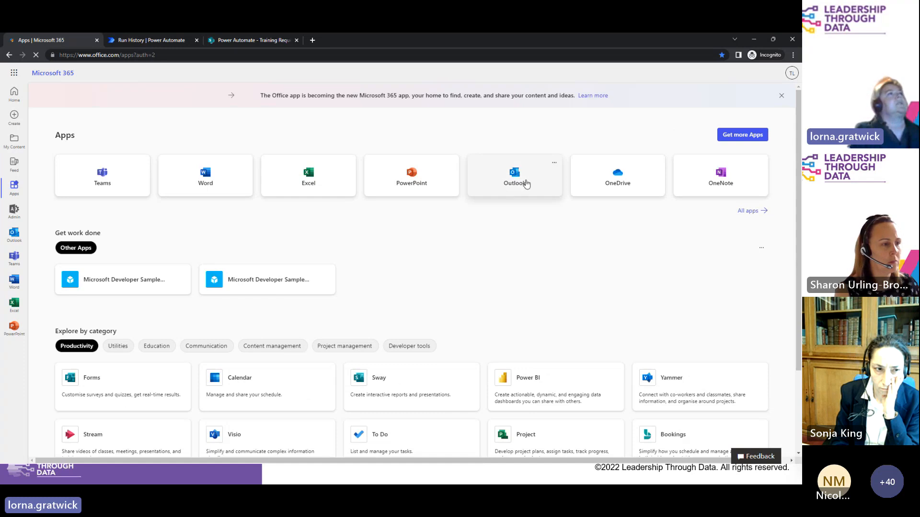
left_click(524, 182)
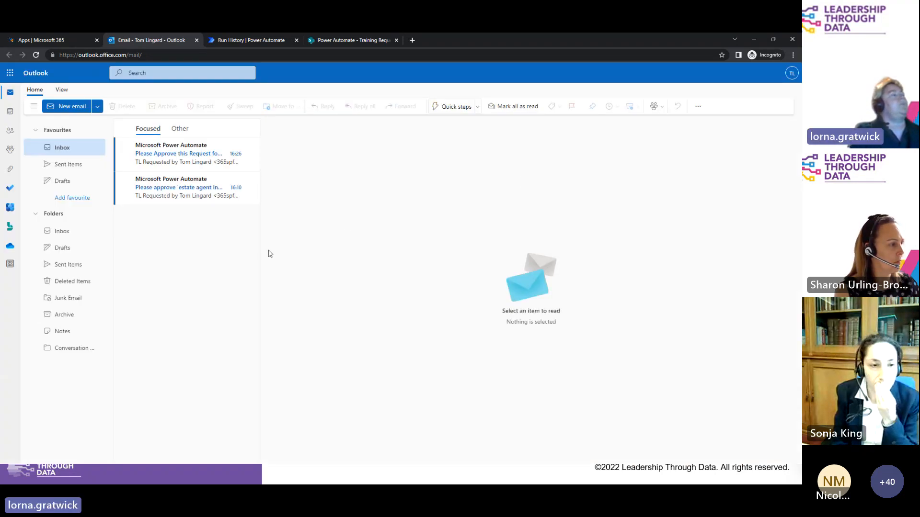
left_click(154, 161)
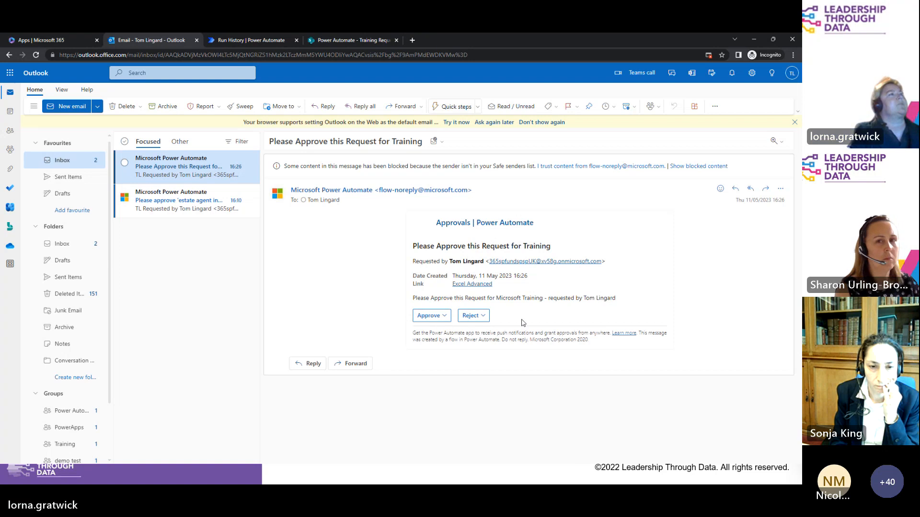
left_click(472, 286)
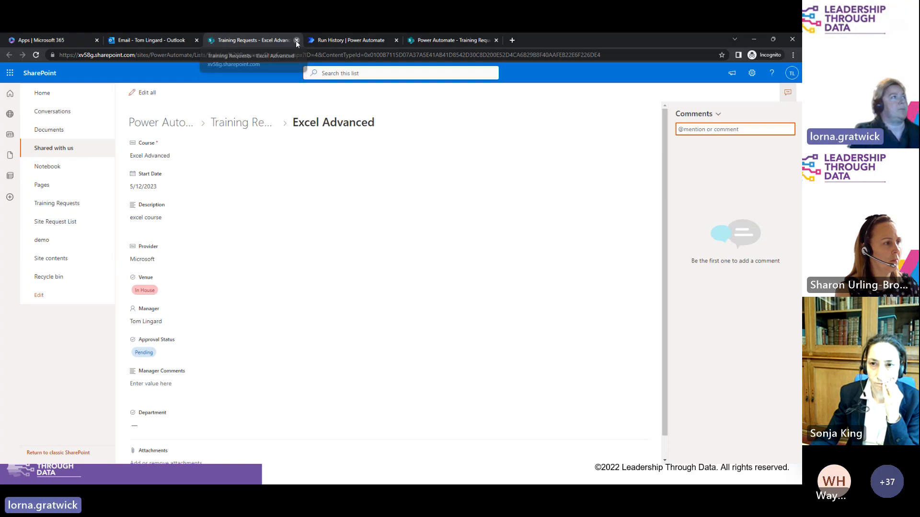
left_click(296, 40)
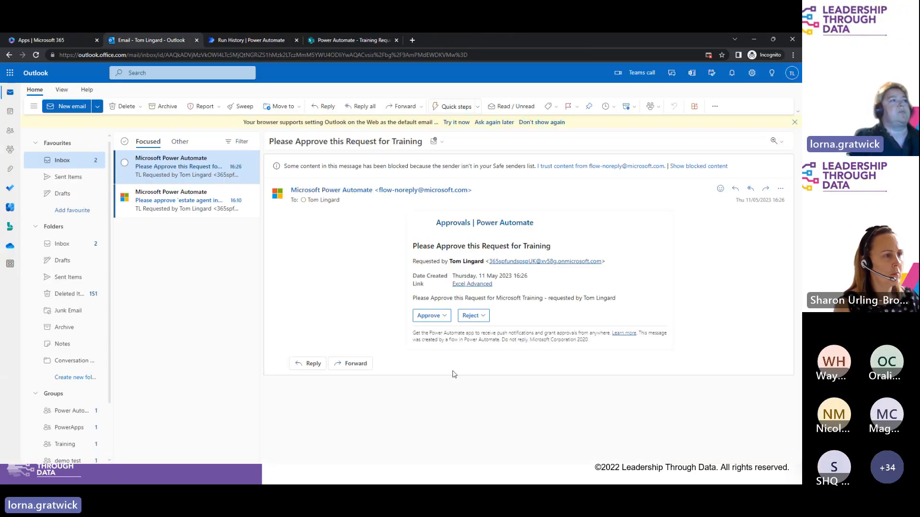
Step: Approve the training request in the Outlook email card with the comment 'great choice!'
left_click(427, 316)
scroll(431, 316, "down", 1)
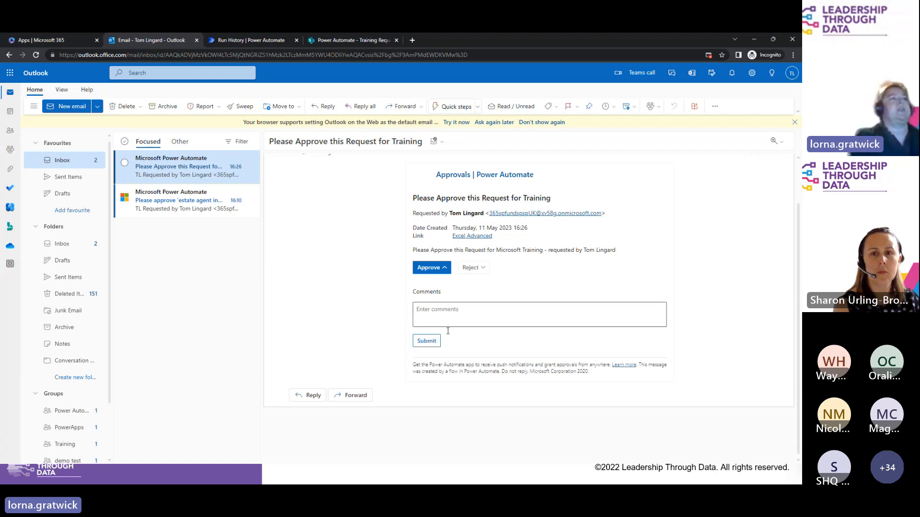
left_click(454, 314)
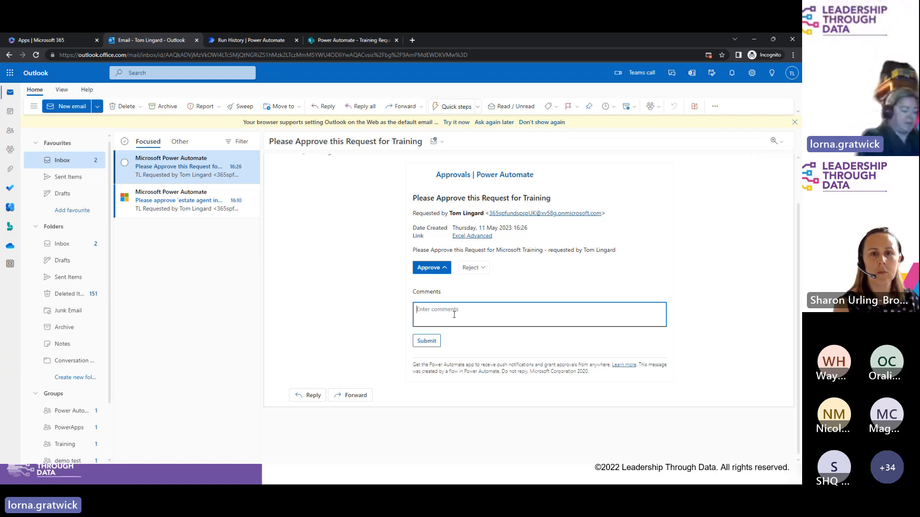
type("great ")
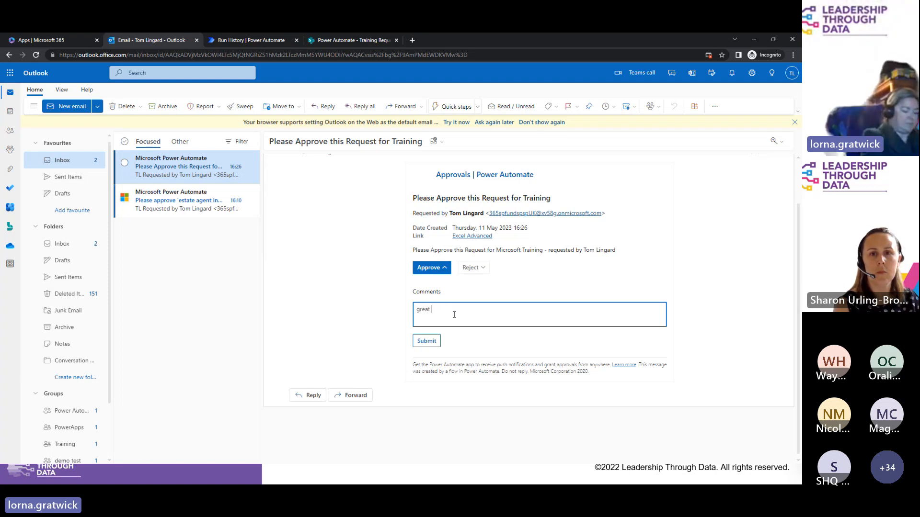
type("choice!")
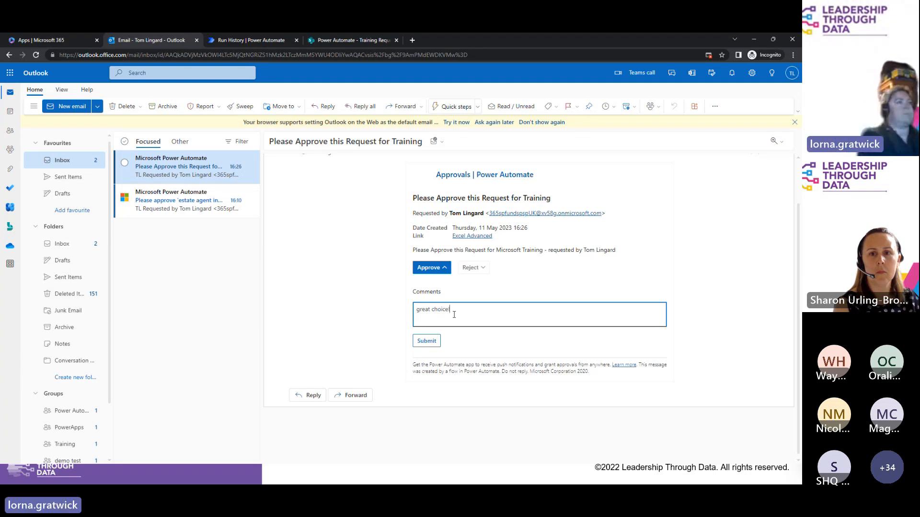
left_click(429, 342)
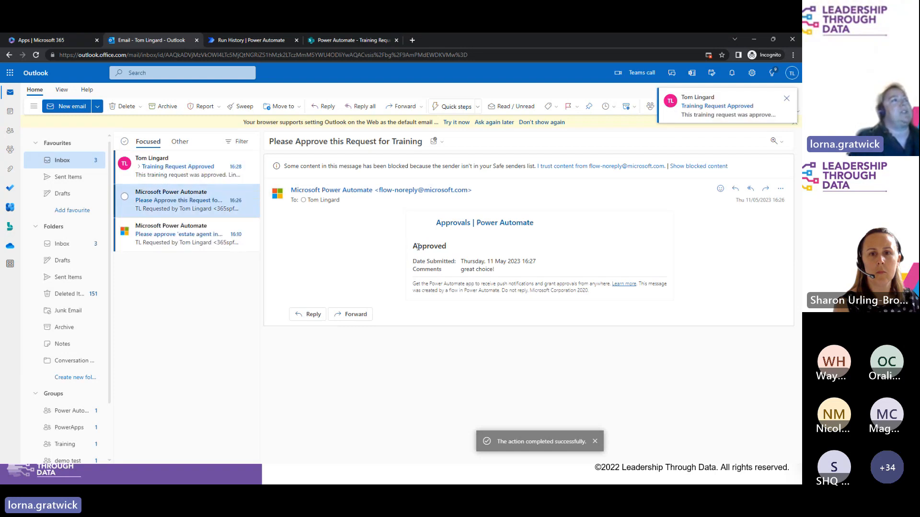
Step: Check the Approved result, then open the Training Request Approved email and highlight its list-item link
left_click_drag(464, 253, 404, 250)
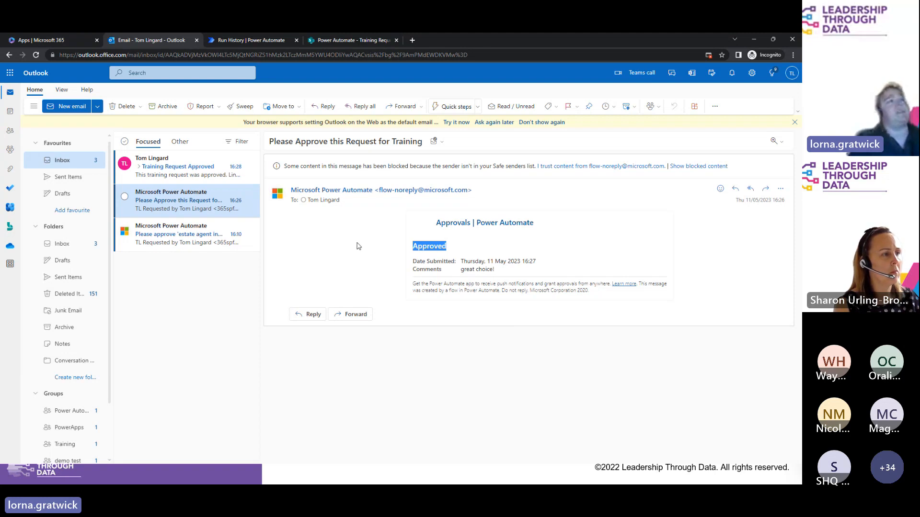
left_click(162, 167)
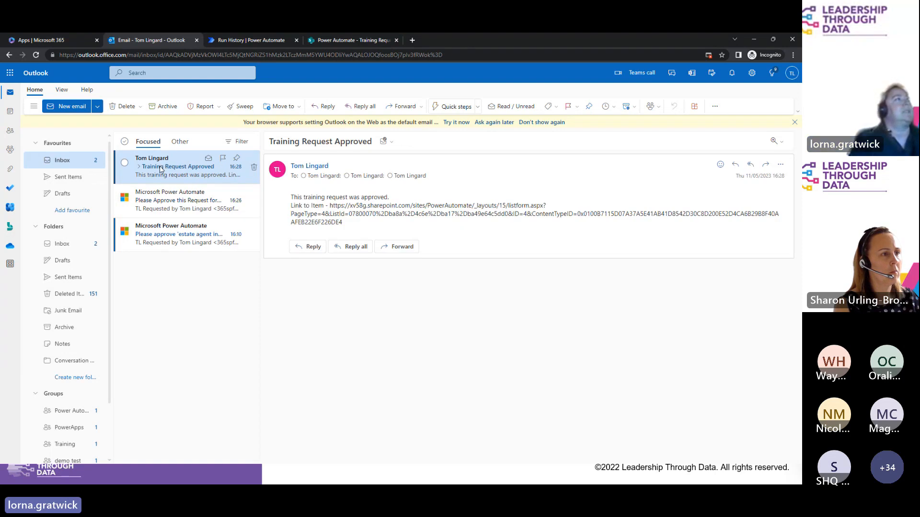
double_click(161, 168)
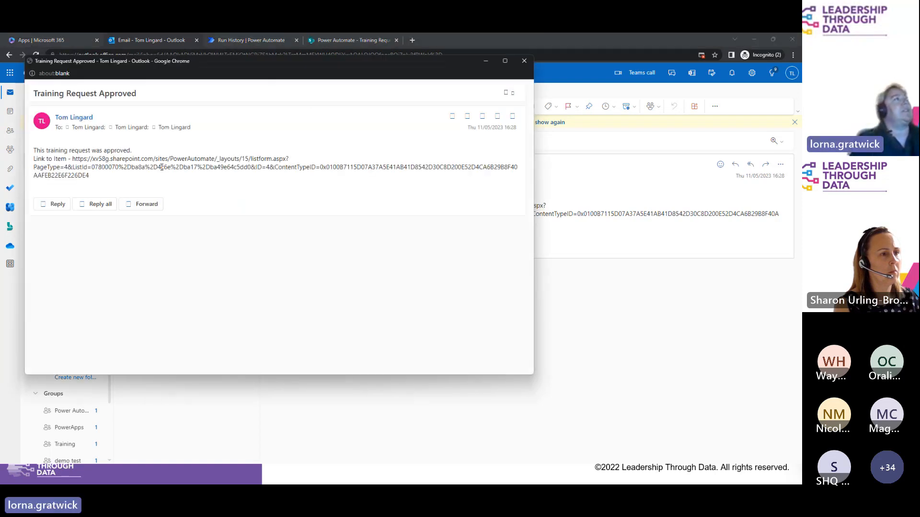
left_click_drag(143, 171, 95, 196)
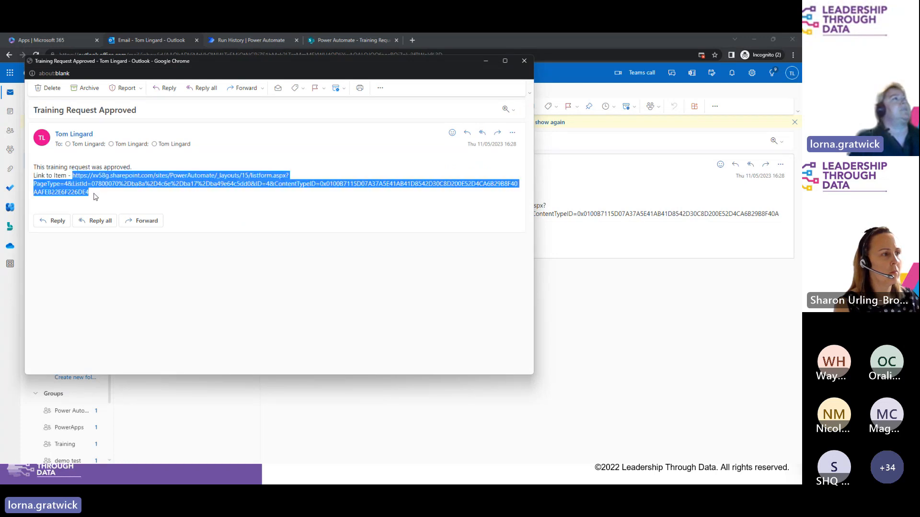
left_click(94, 196)
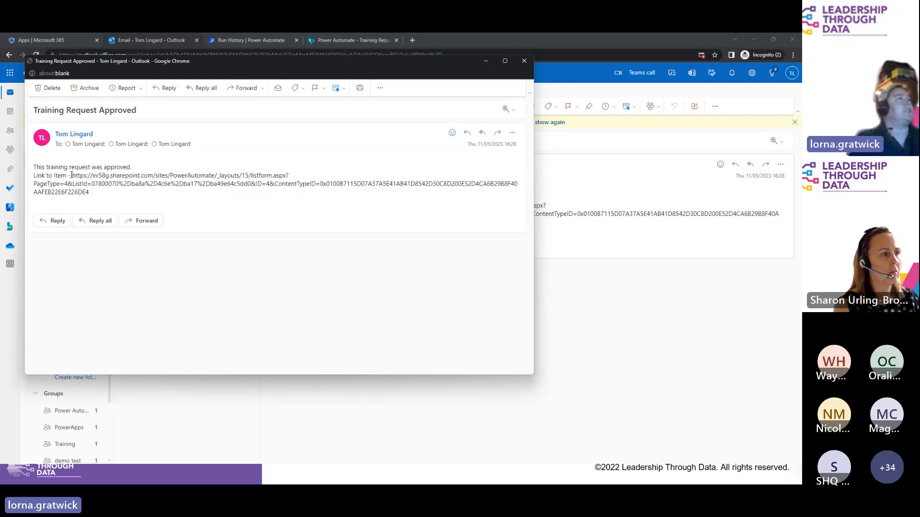
left_click_drag(75, 176, 102, 196)
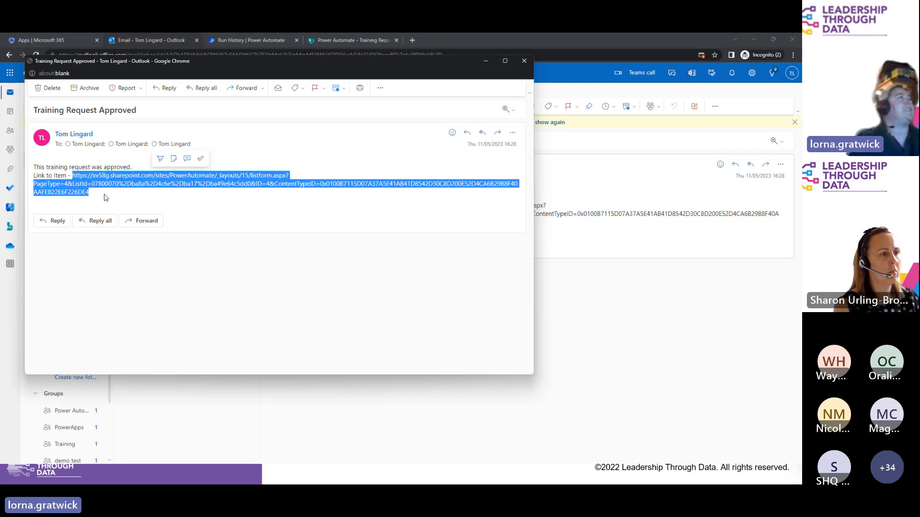
Step: Delete the Training Request Approved email together with the approval request email
left_click(524, 65)
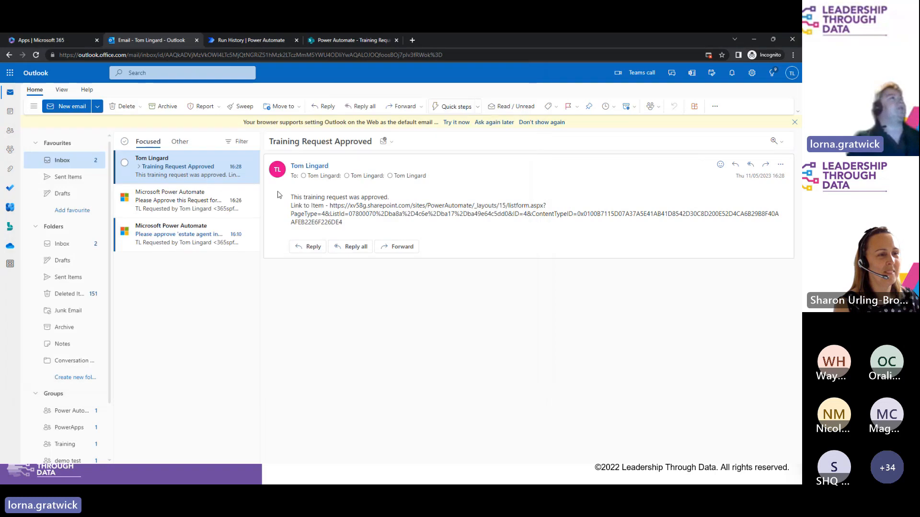
left_click(176, 205, "ctrl")
key("Delete")
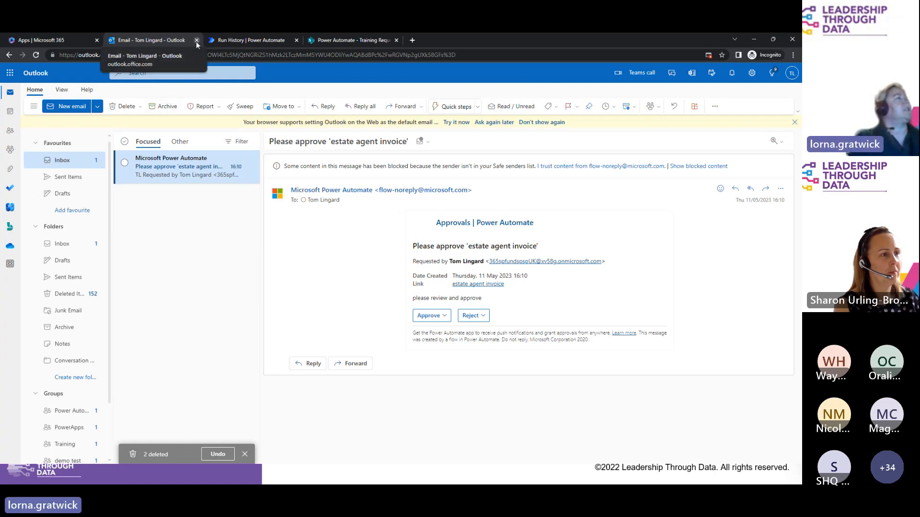
Step: Check the Training Approval run history for the successful run, then return to the slide show
left_click(232, 39)
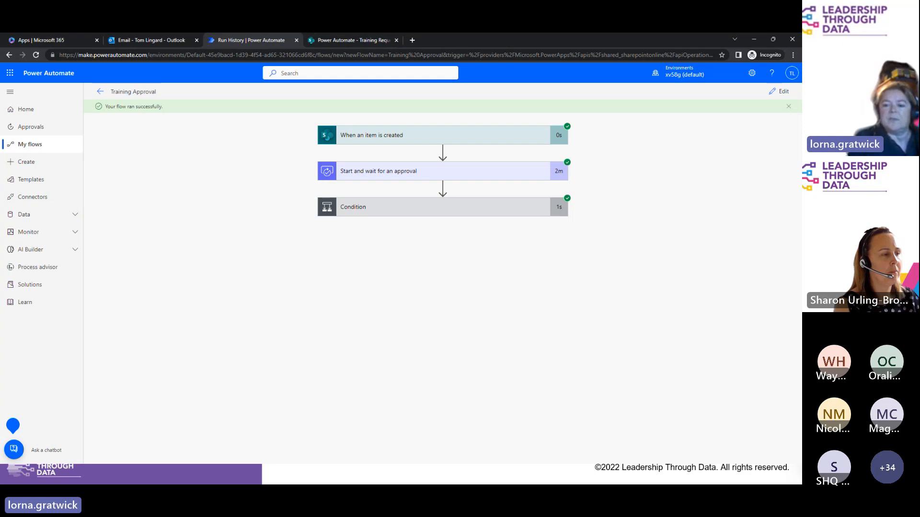
key("alt+Tab")
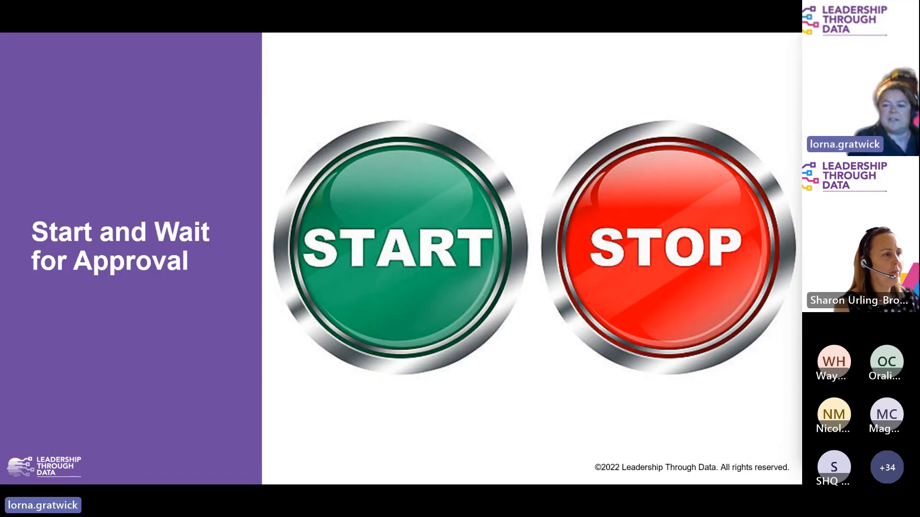
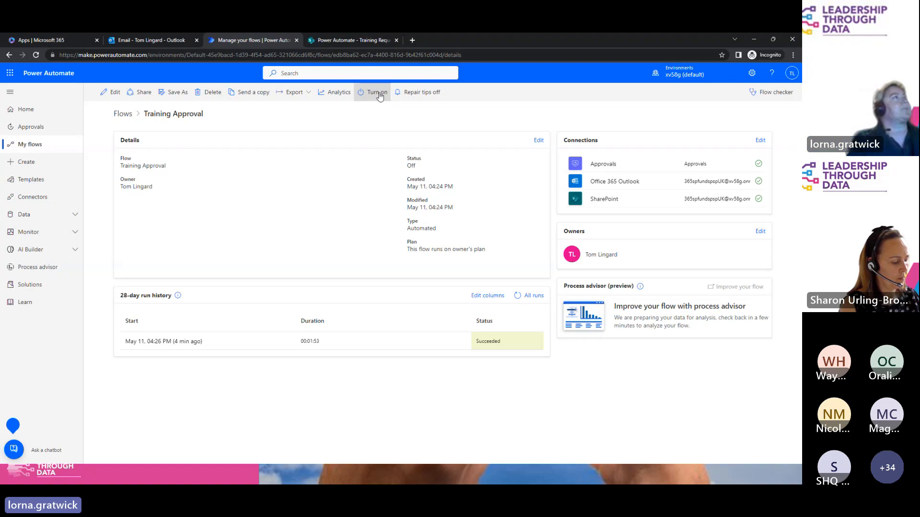
Step: Create the automated cloud flow 'Training Requests 2' with the SharePoint 'When an item is created' trigger
left_click(27, 162)
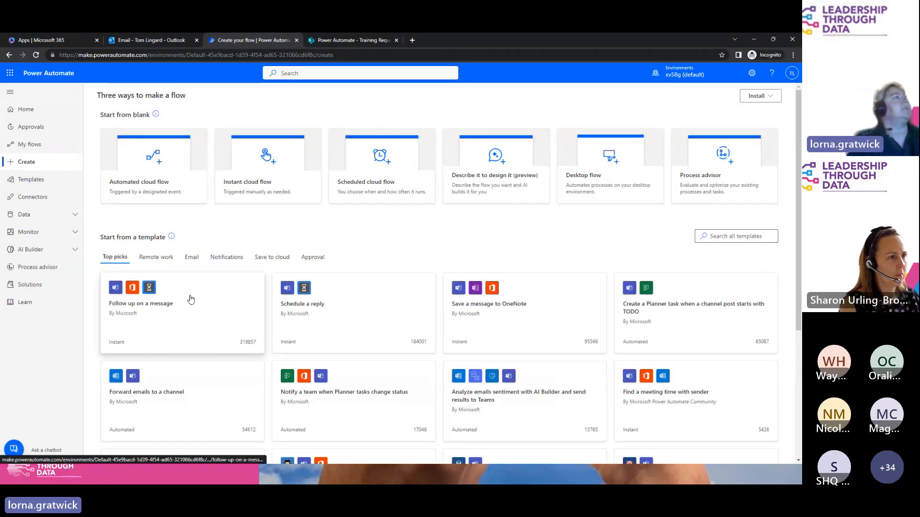
left_click(136, 162)
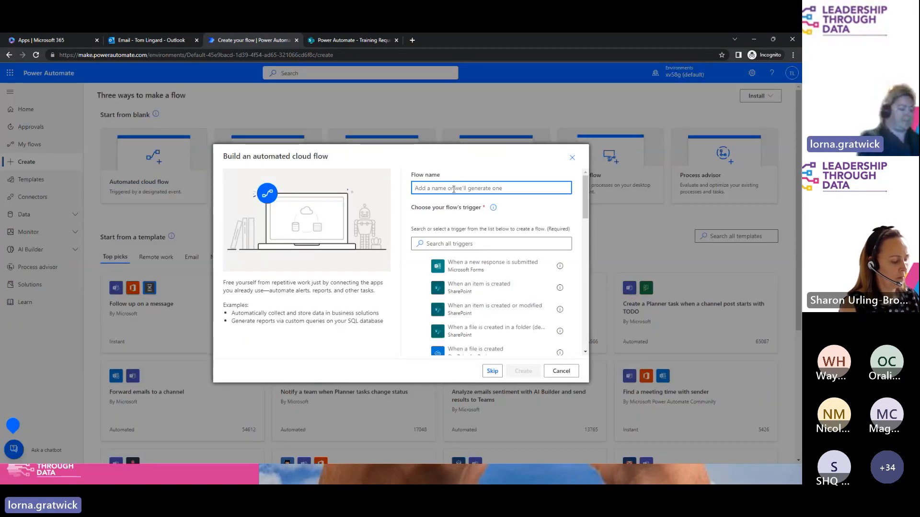
type("Training Requests 2")
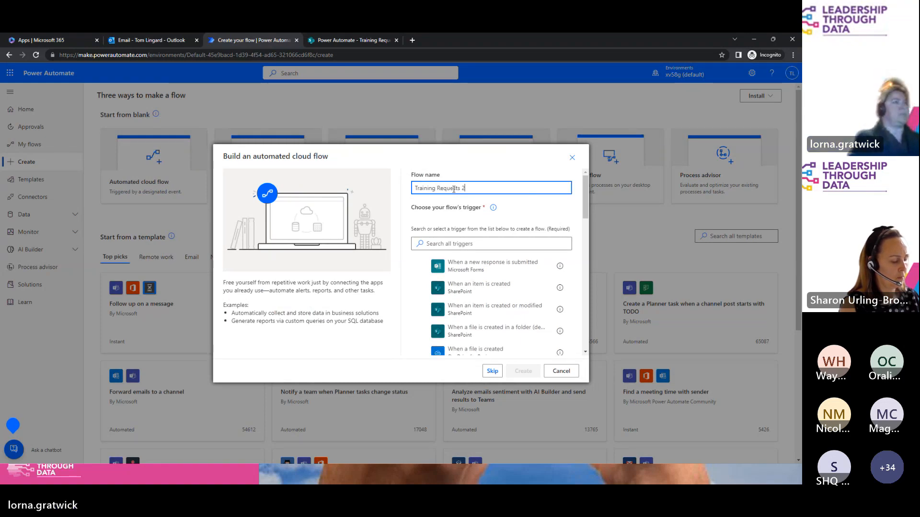
left_click(470, 292)
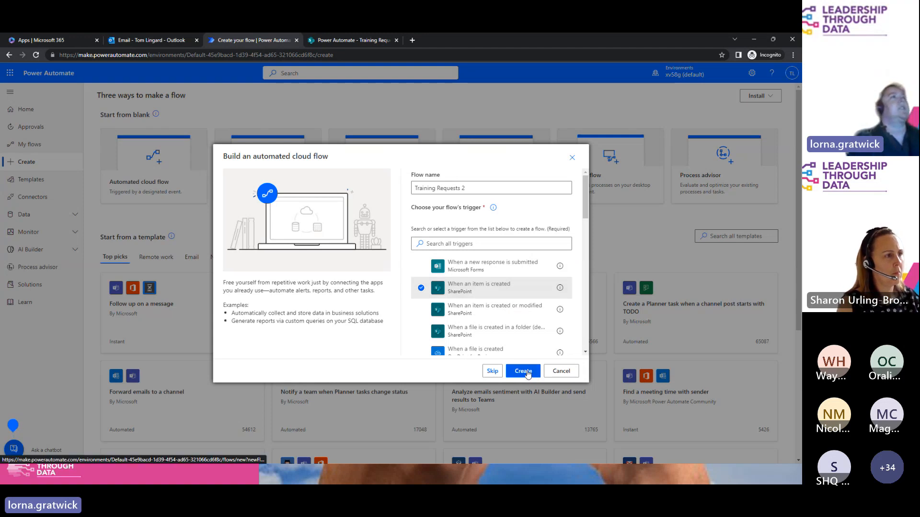
left_click(523, 371)
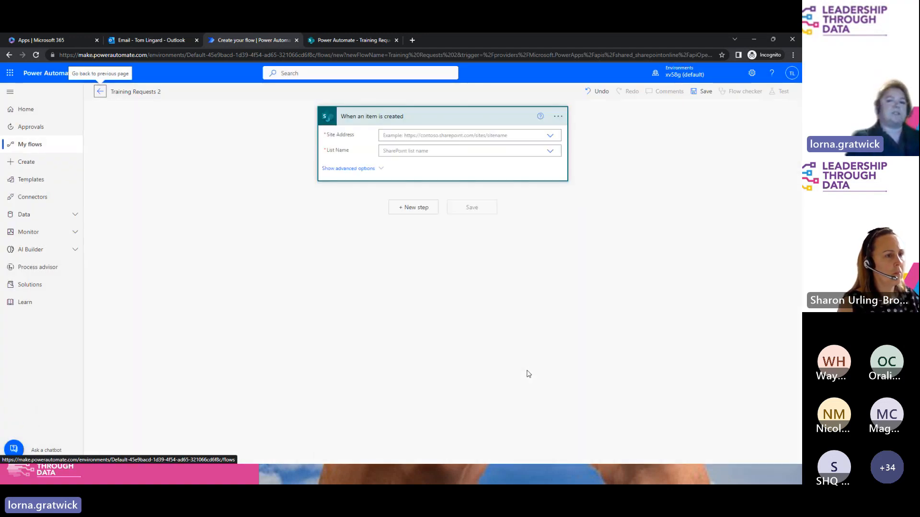
Step: Point the trigger at the Power Automate site's Training Requests list and add a new step
left_click(493, 136)
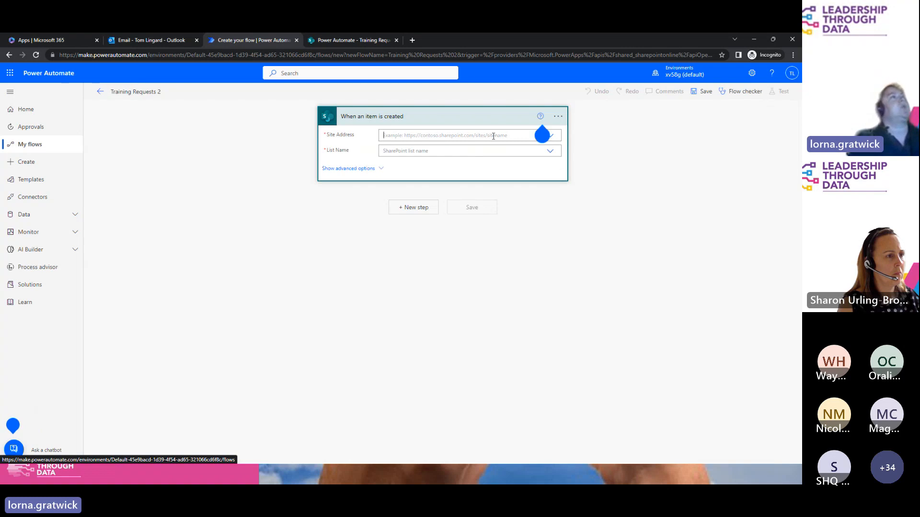
left_click(474, 172)
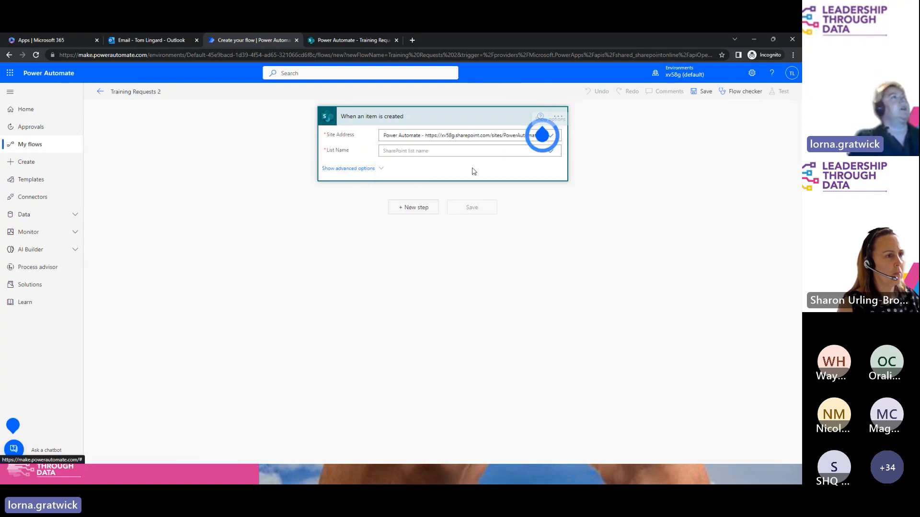
left_click(417, 151)
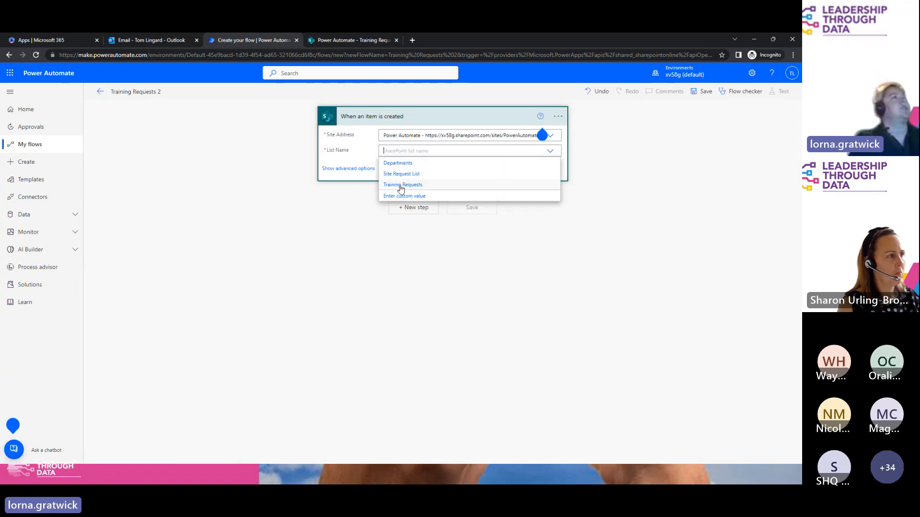
left_click(402, 185)
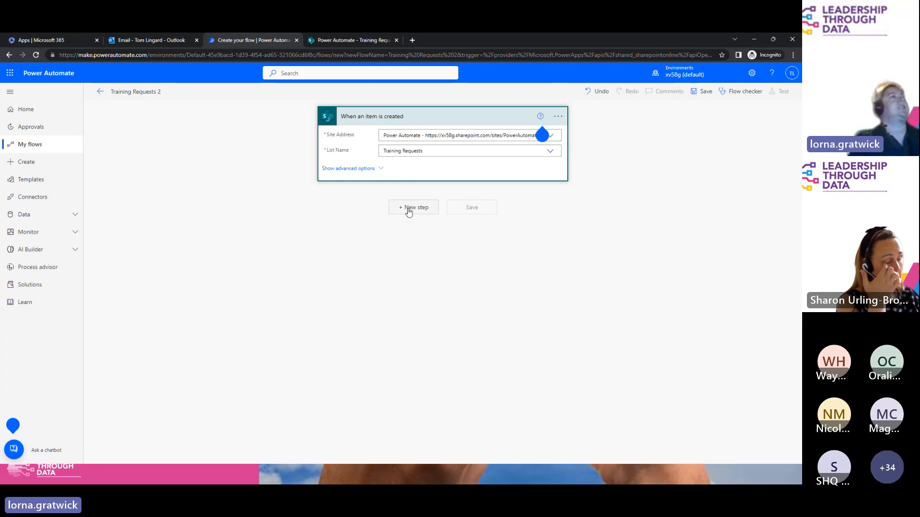
left_click(409, 209)
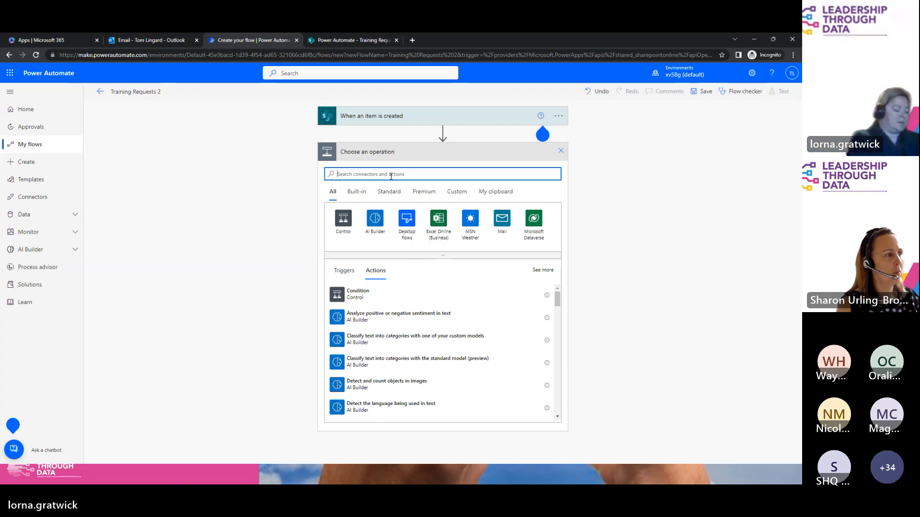
Step: Add a Send email with options action addressed to the suggested reviewer
type("send em")
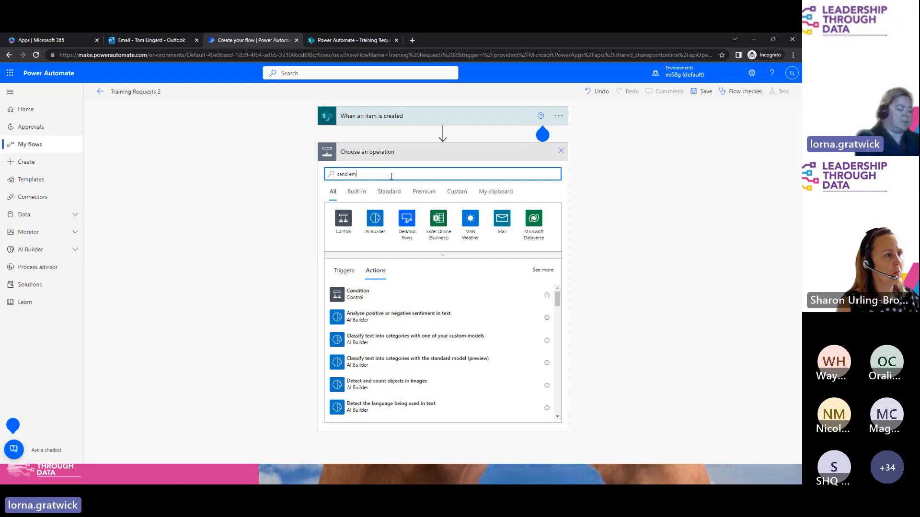
type("ail")
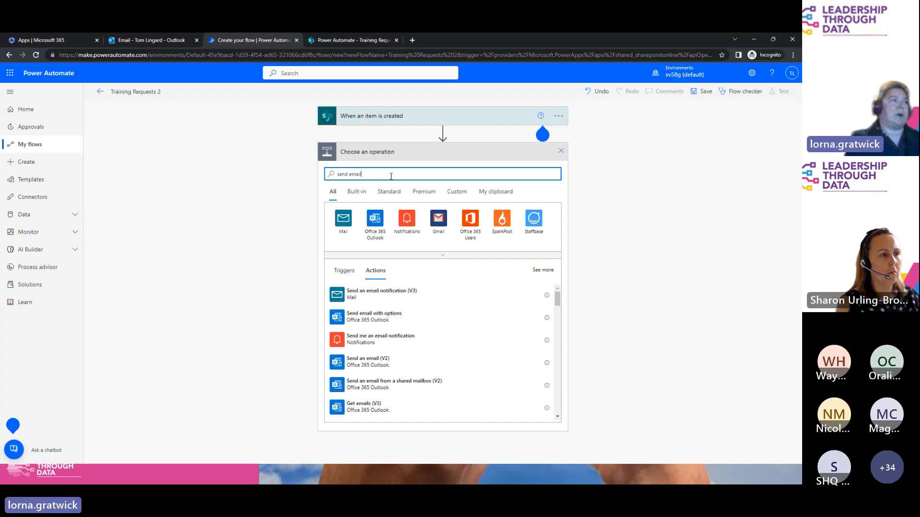
left_click(372, 316)
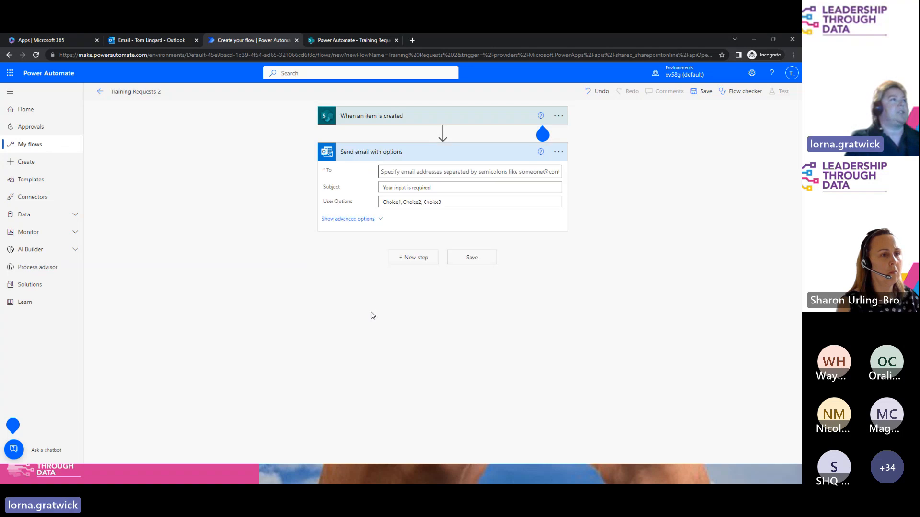
left_click(398, 173)
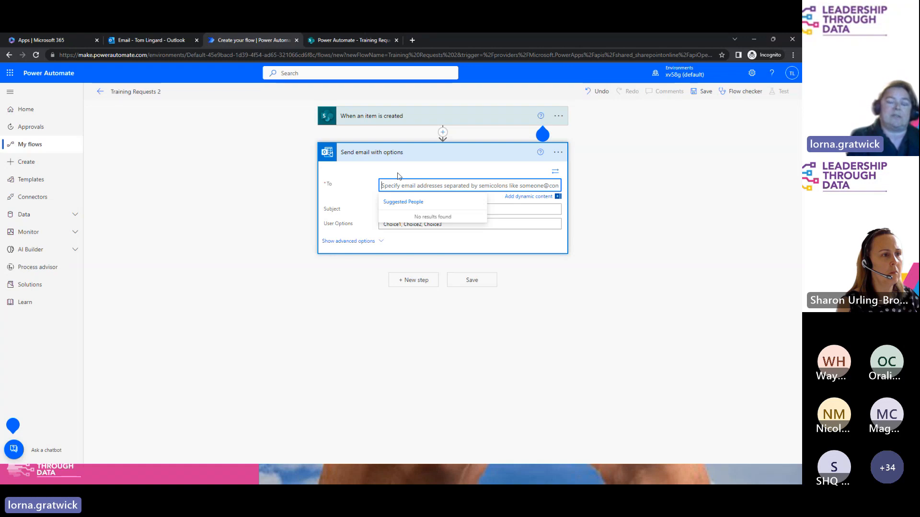
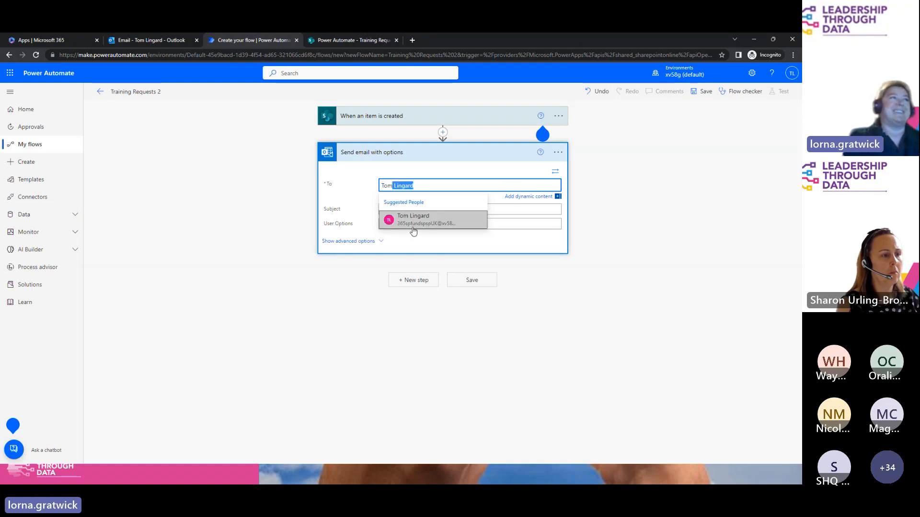
left_click(415, 219)
Step: Set the email subject to 'Please Review TR'
left_click(439, 210)
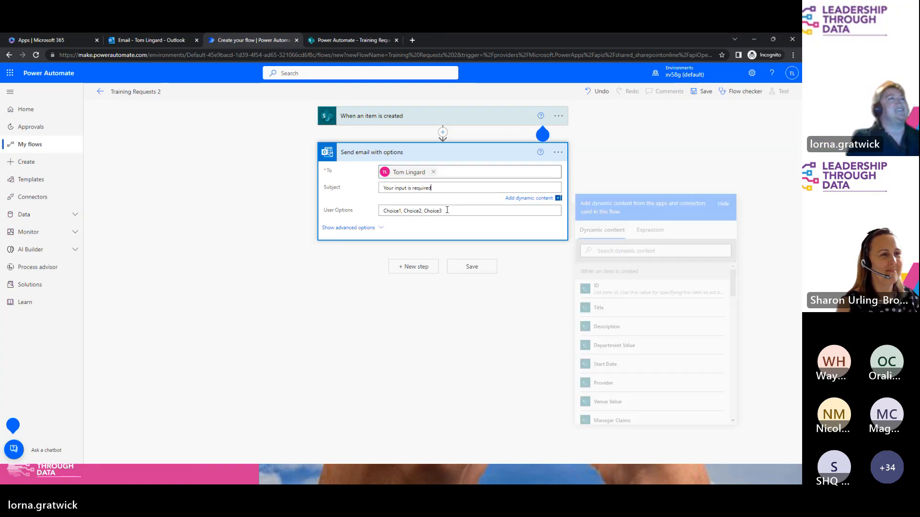
key("ctrl+a")
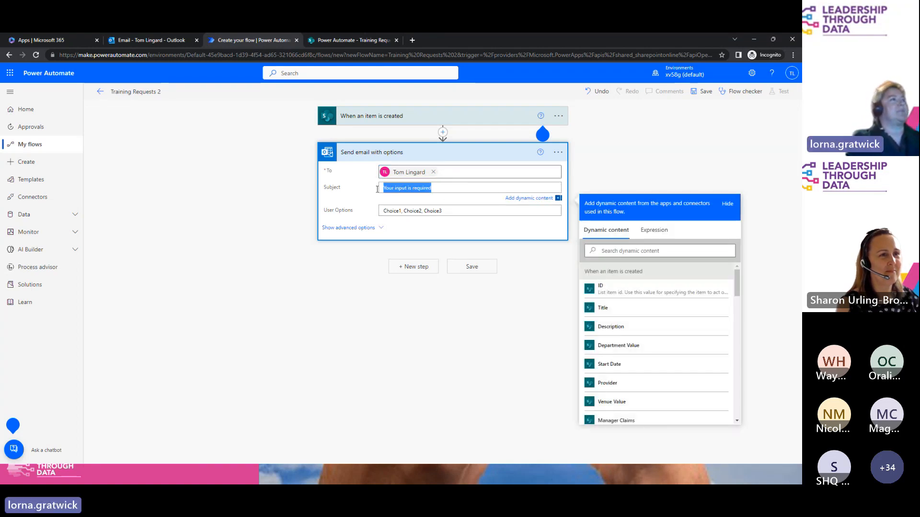
type("Please Revire TR")
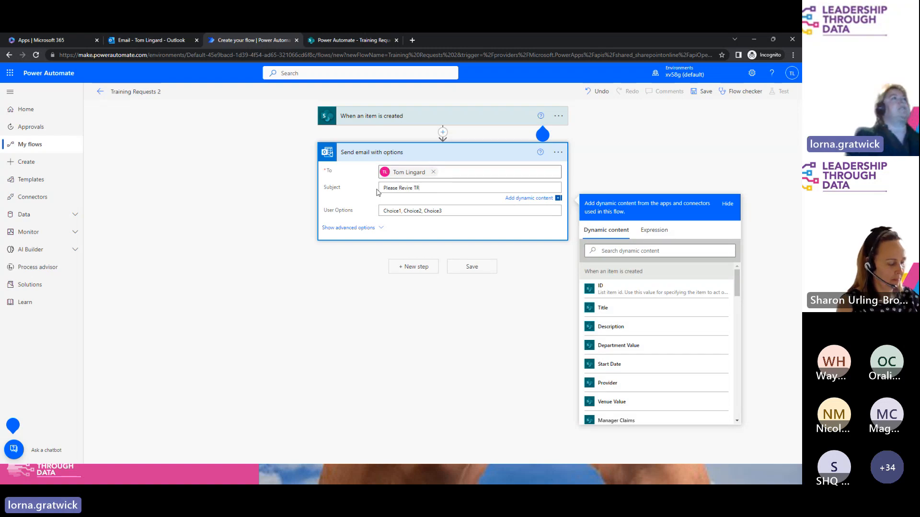
left_click(411, 188)
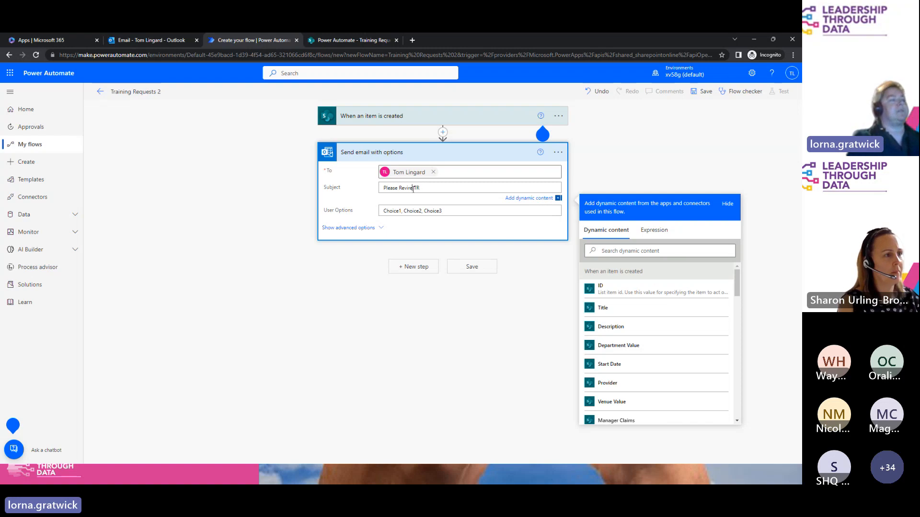
key("BackSpace")
key("BackSpace")
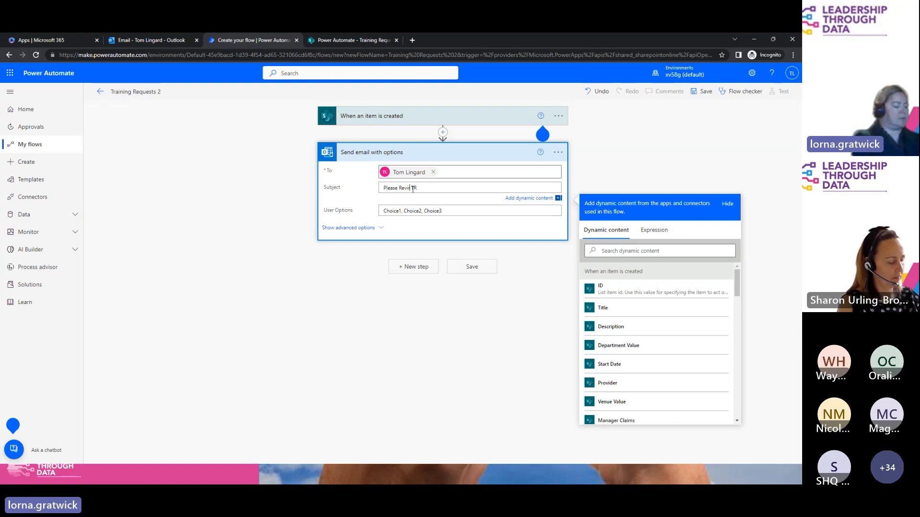
Step: Set the user options to Approve and Reject, removing Choice3
double_click(401, 211)
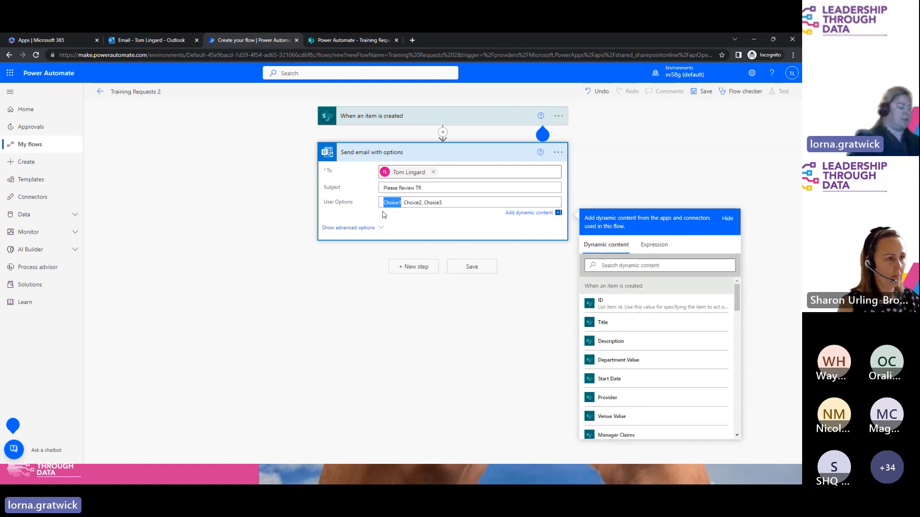
type("Approve")
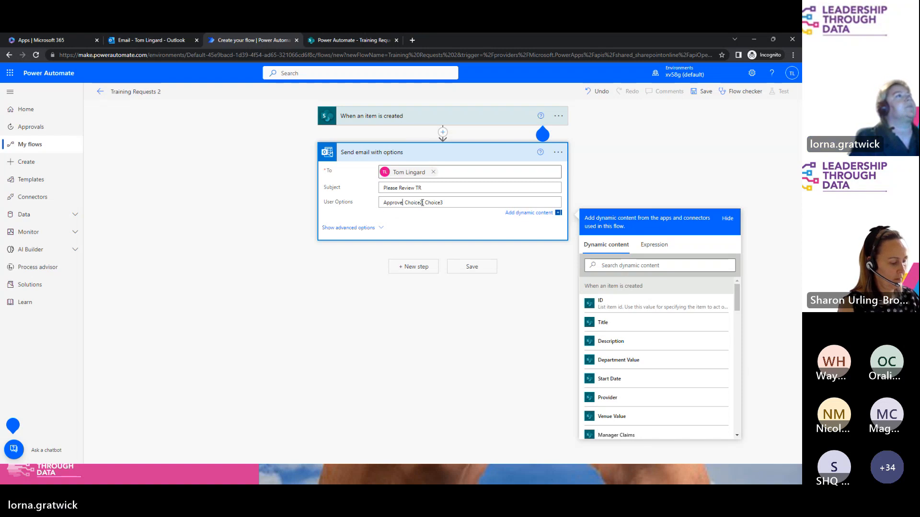
left_click_drag(422, 202, 411, 202)
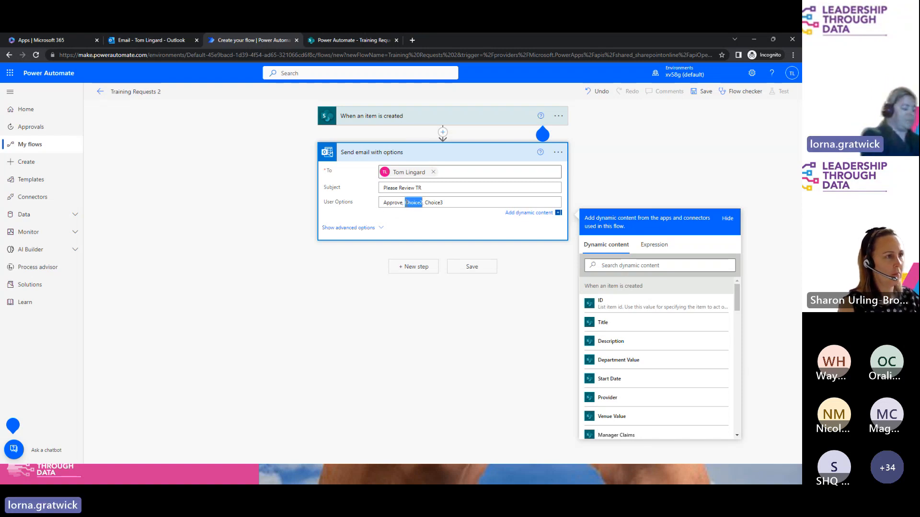
type("Reject")
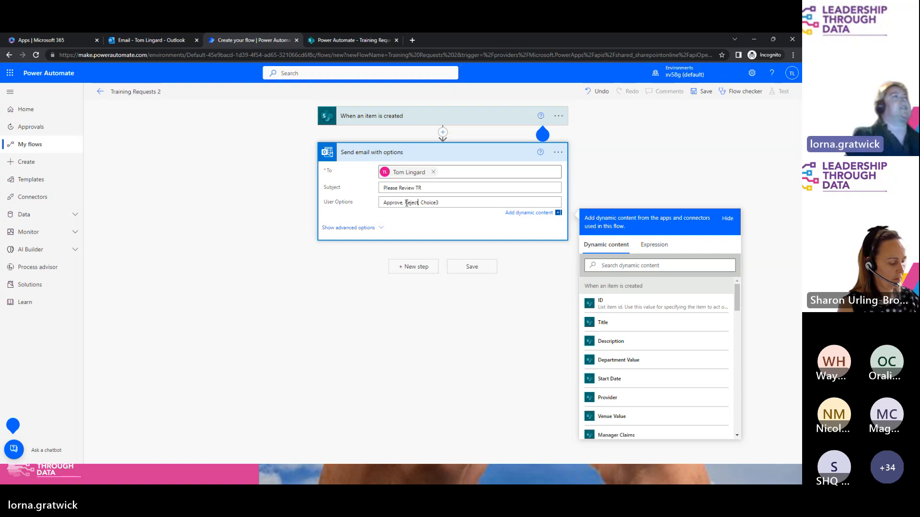
left_click_drag(421, 202, 476, 207)
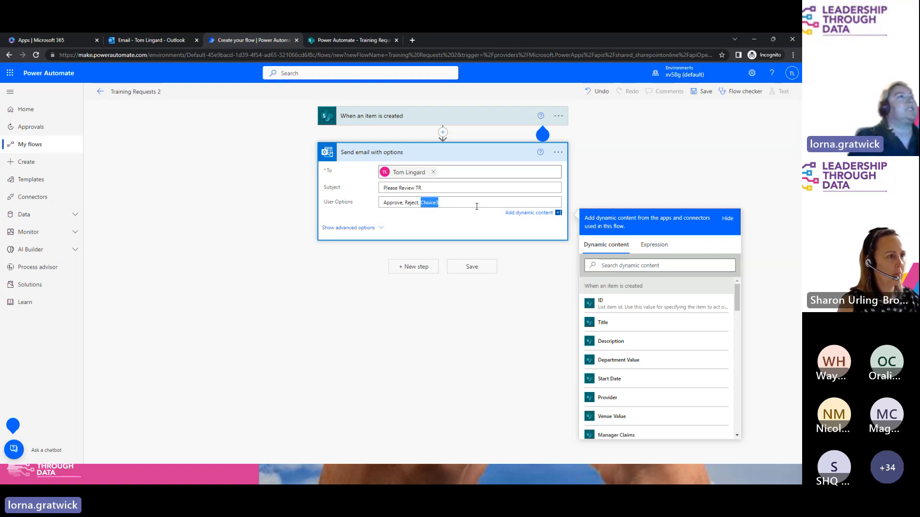
key("BackSpace")
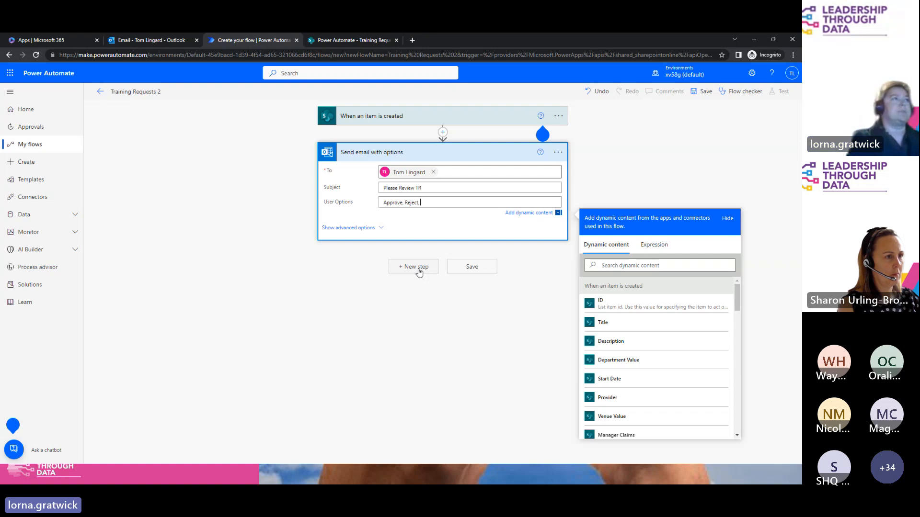
Step: Set header 'Please Review this Training Request' and selection text 'Please review the item then click on Approve or Reject'
left_click(363, 229)
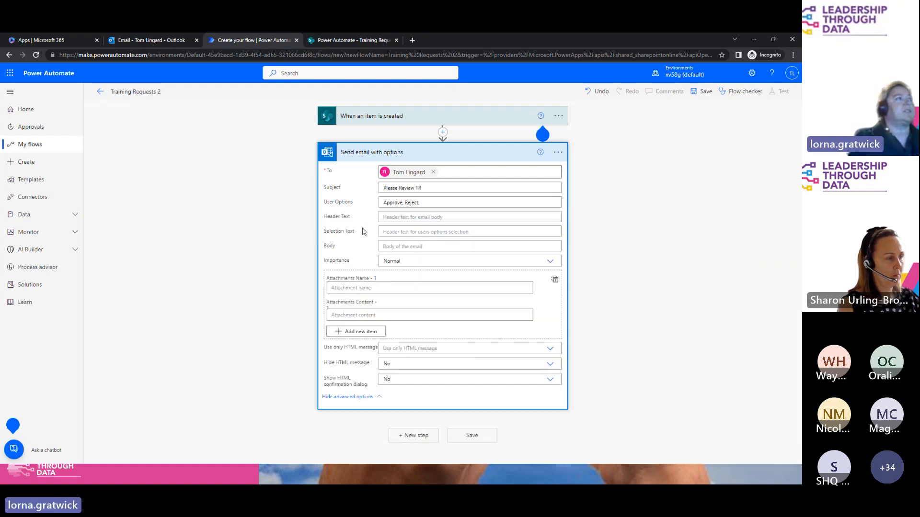
left_click(429, 218)
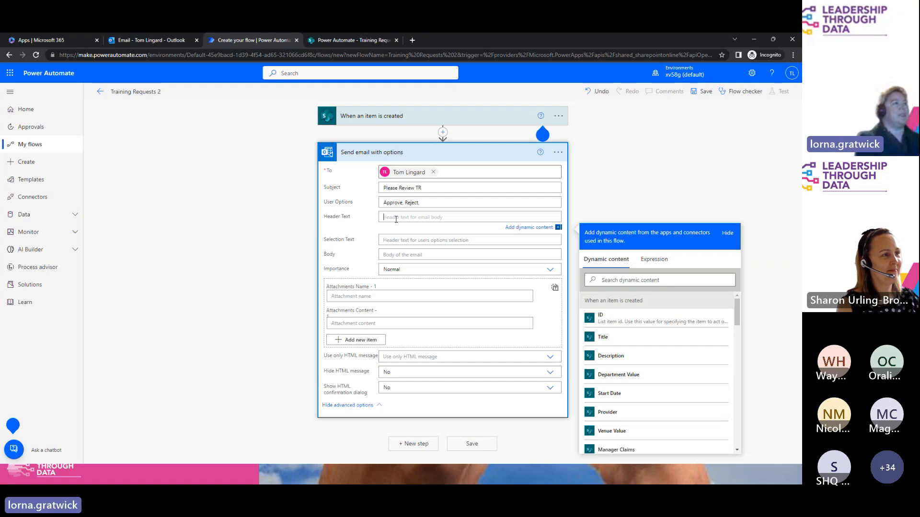
type("Please")
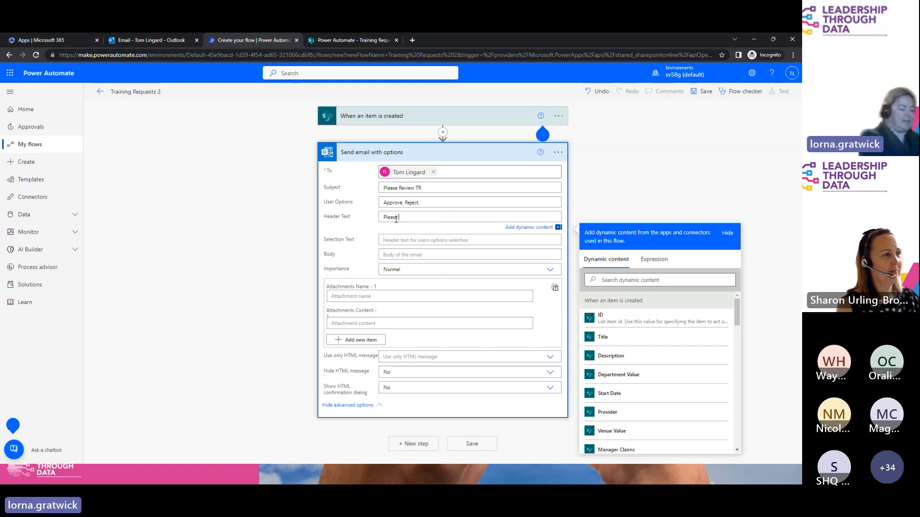
type(" Review thi")
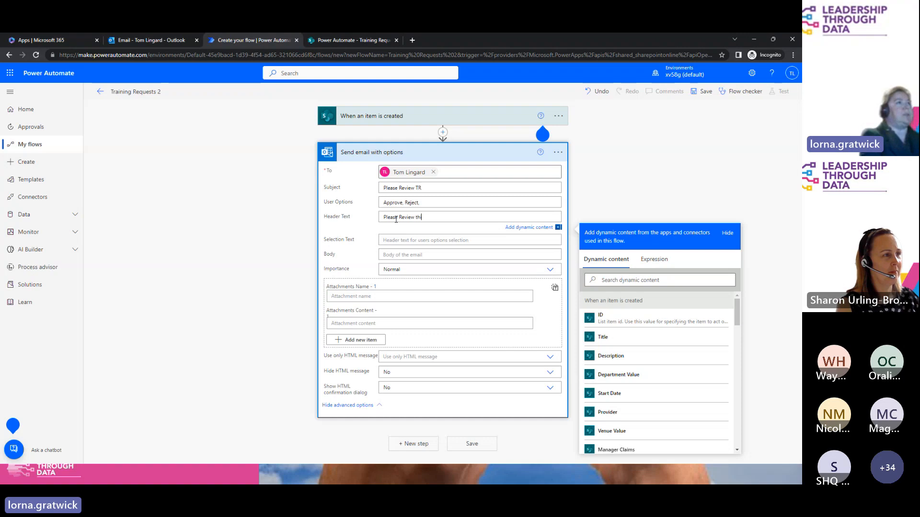
type("s Trai")
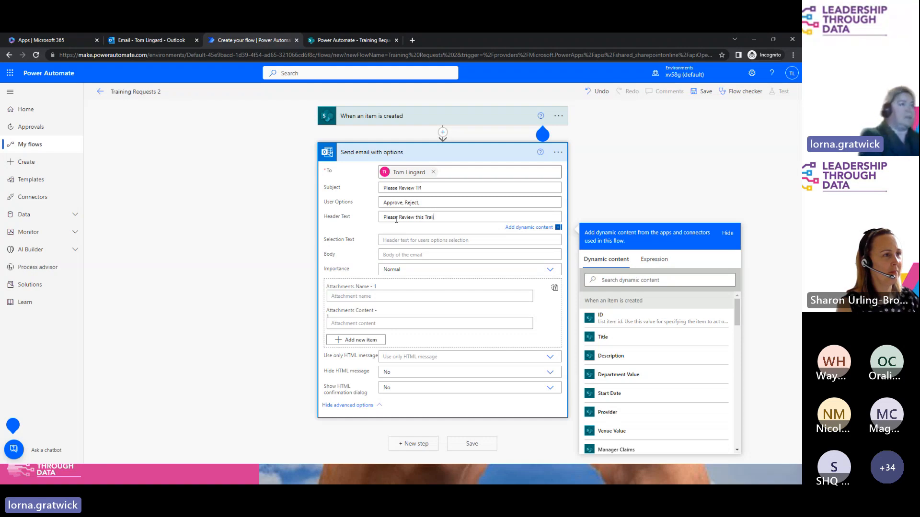
type("ning")
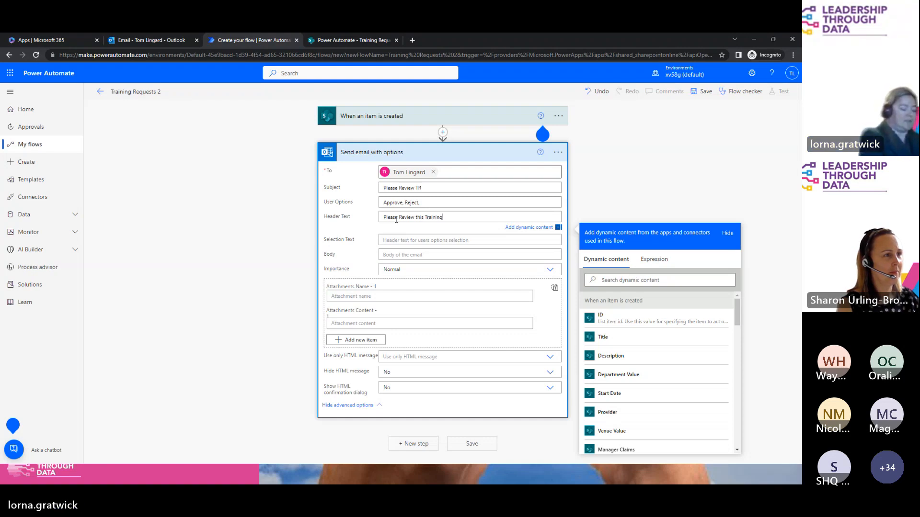
type(" Request")
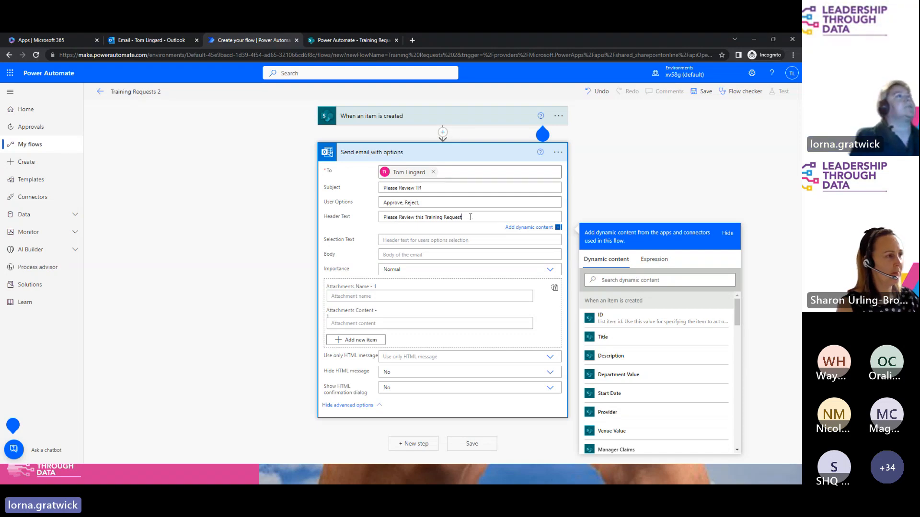
left_click(394, 241)
type("Please c")
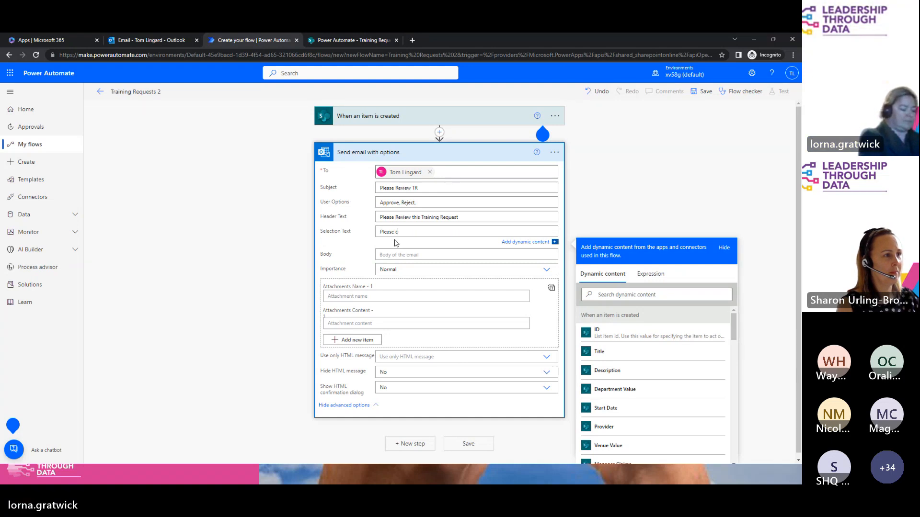
type("review the item")
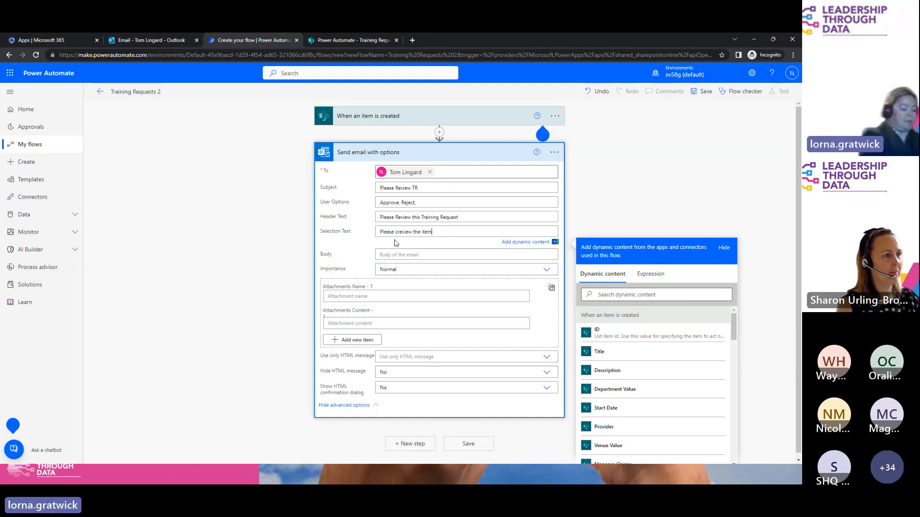
type(" then click on Approve")
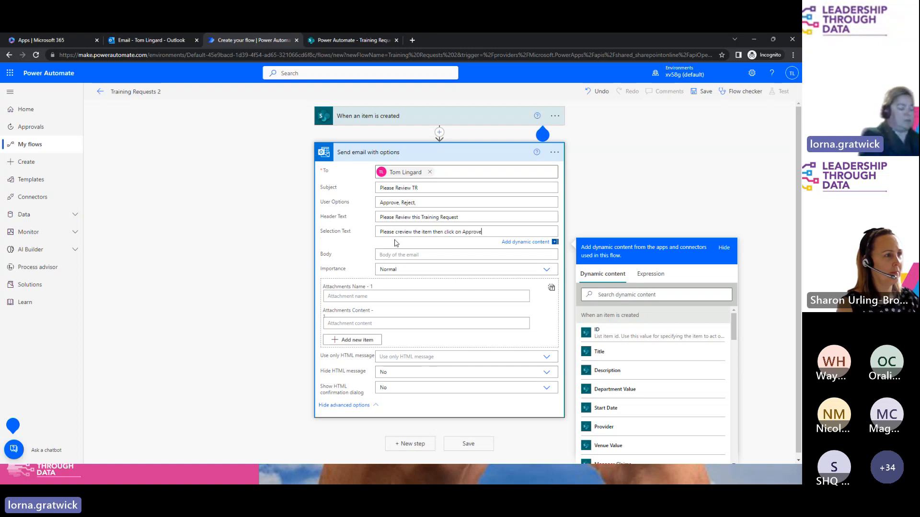
type(" or Reject")
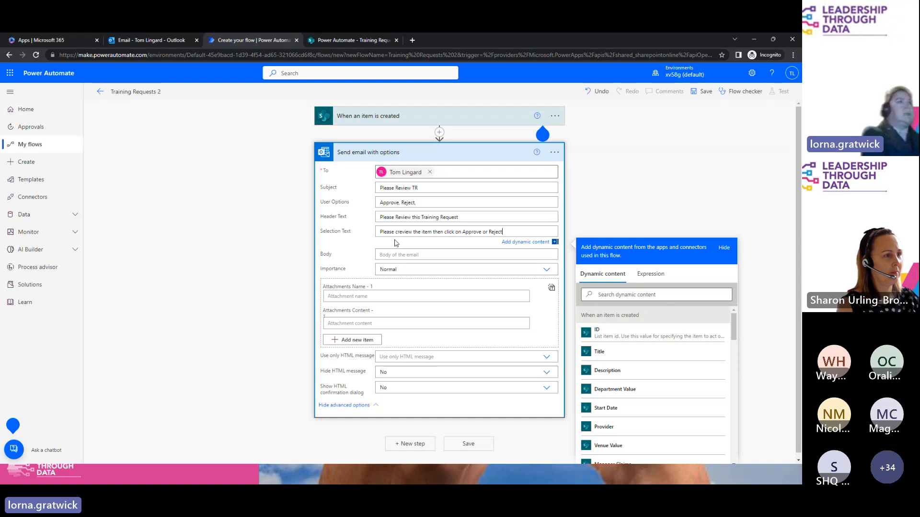
left_click(397, 234)
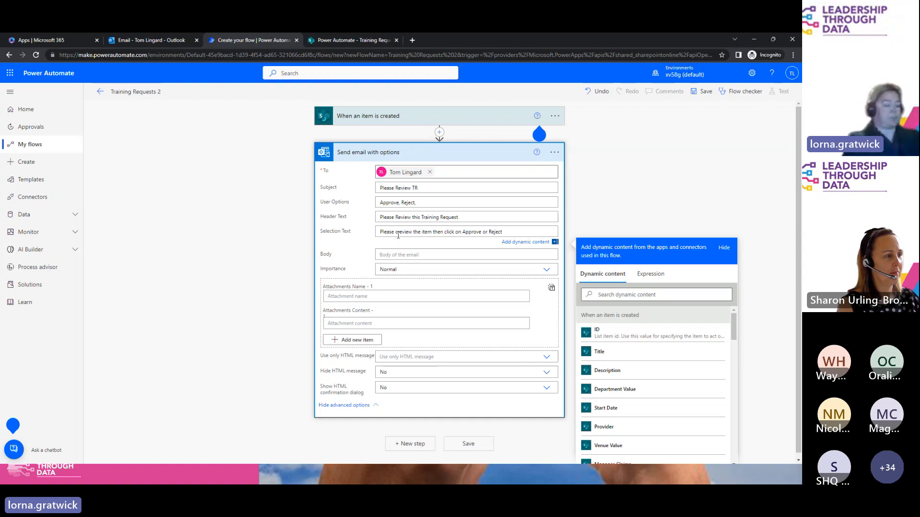
key("BackSpace")
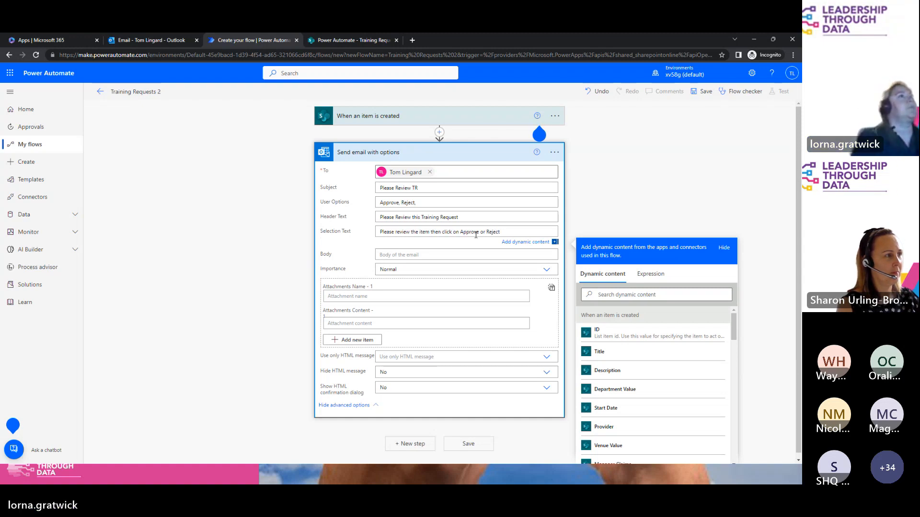
Step: Copy the selection text into the Body followed by ' - ', then collapse the email step
left_click_drag(506, 232, 369, 226)
key("ctrl+c")
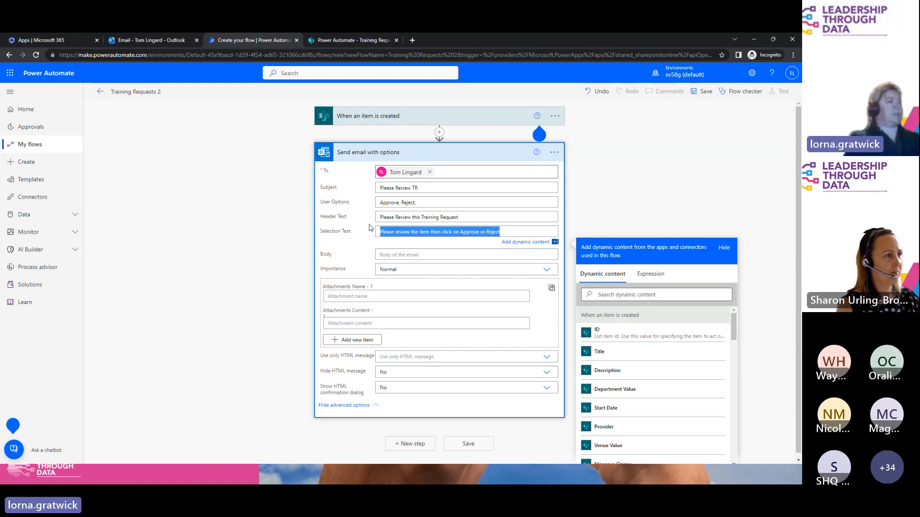
left_click(390, 253)
key("ctrl+v")
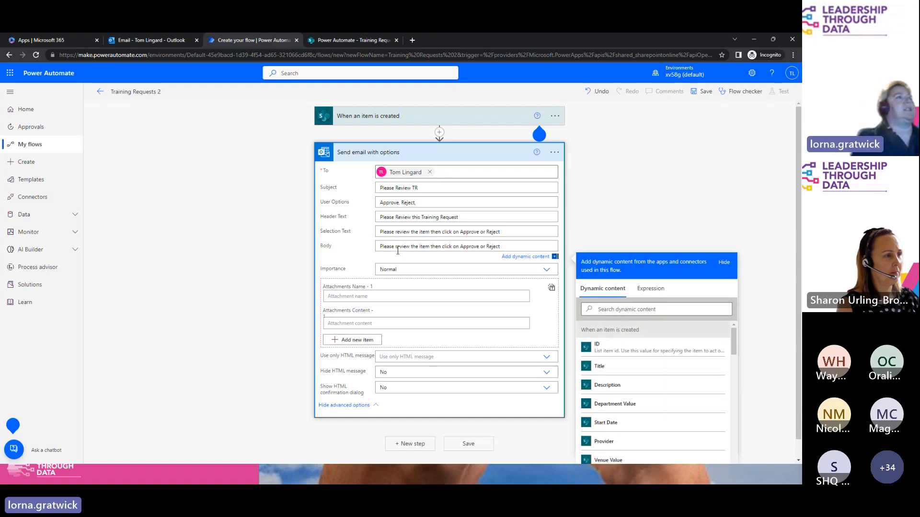
type("-")
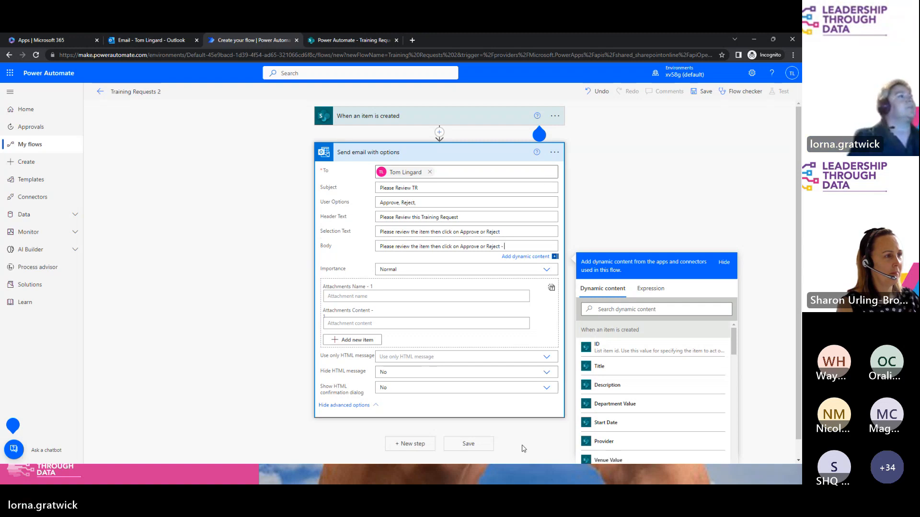
left_click(402, 152)
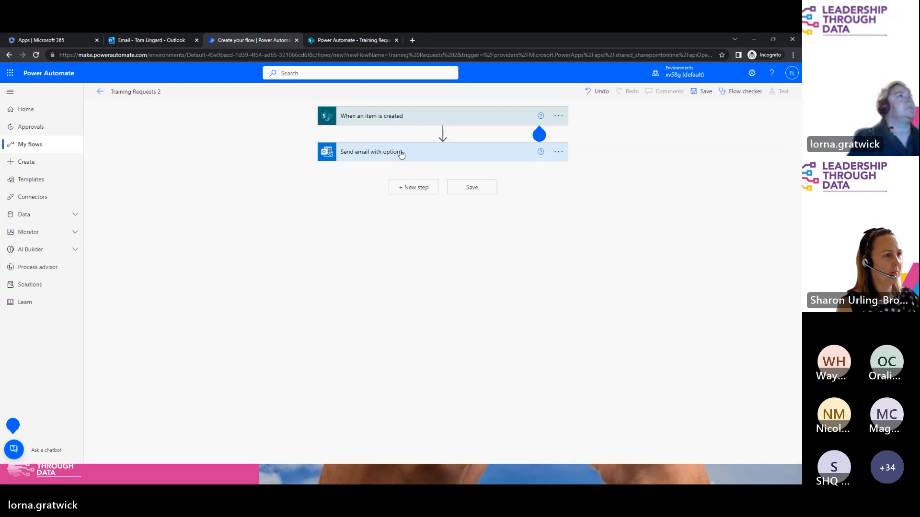
Step: Add a Condition testing whether SelectedOption is equal to 'Approve'
left_click(421, 189)
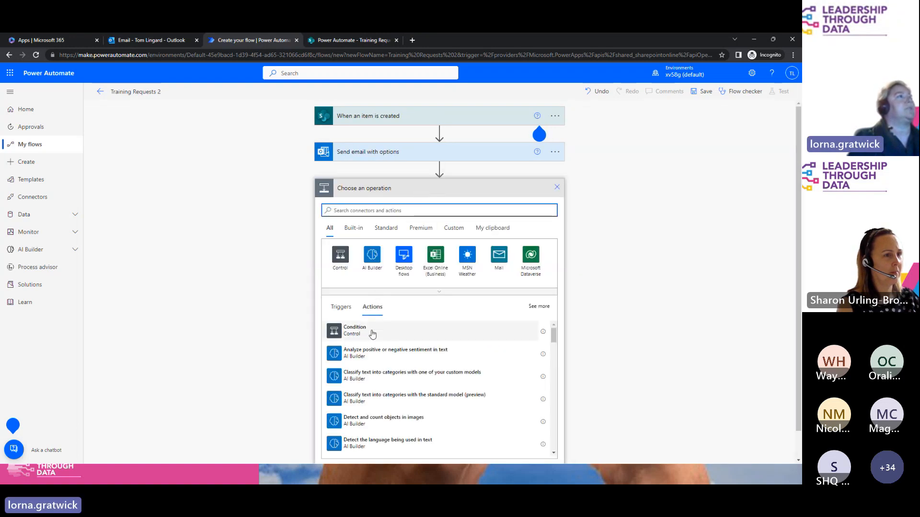
left_click(372, 332)
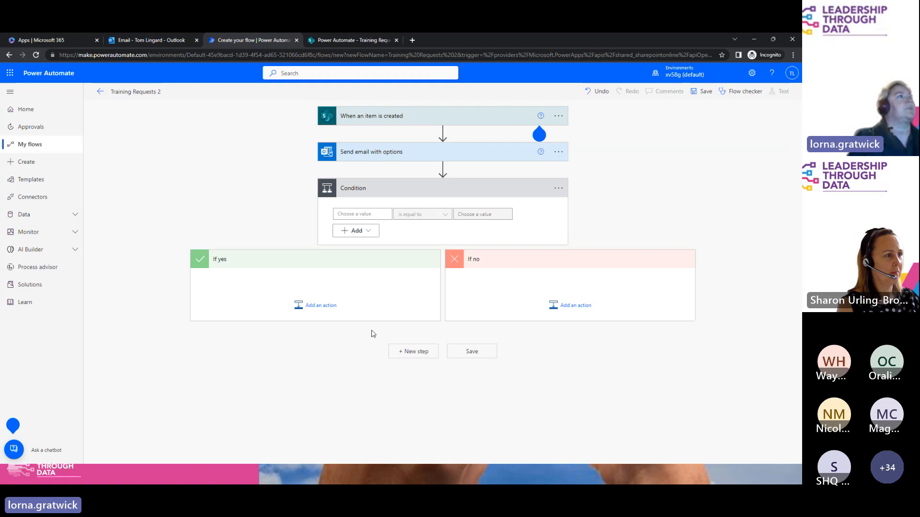
left_click(367, 215)
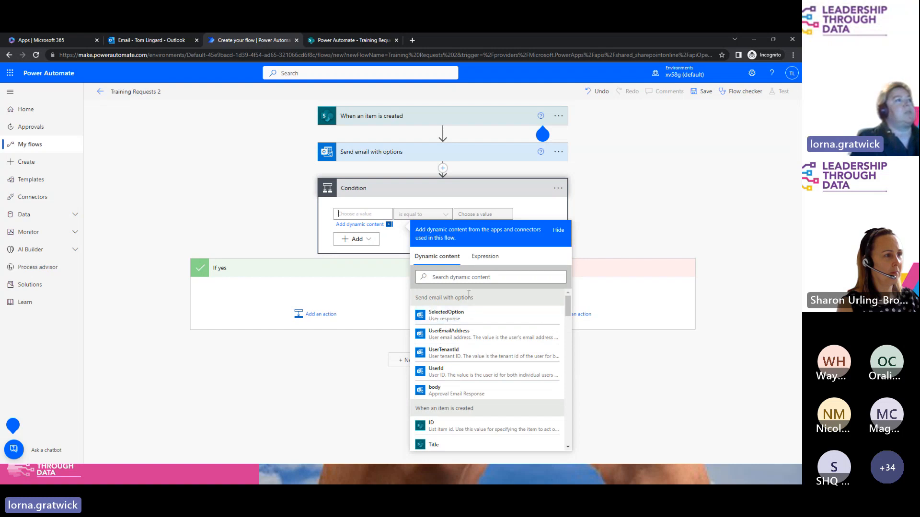
left_click(443, 320)
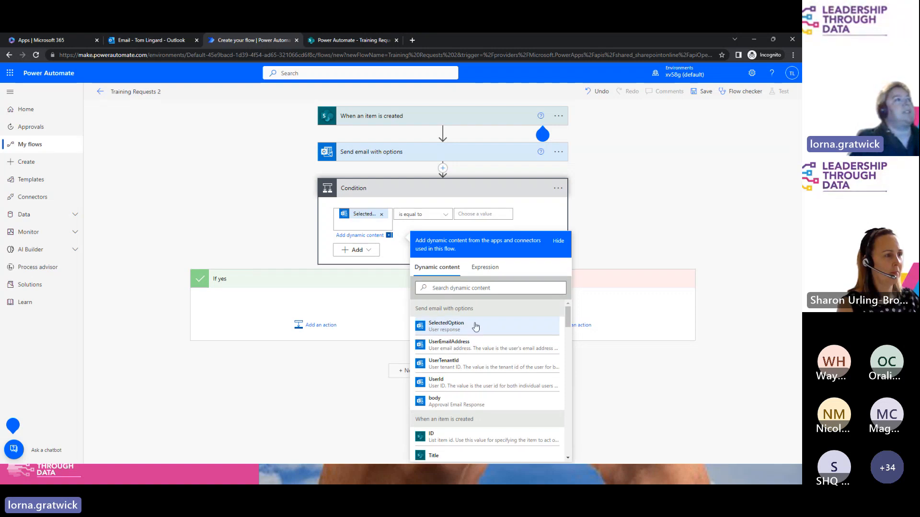
left_click(472, 214)
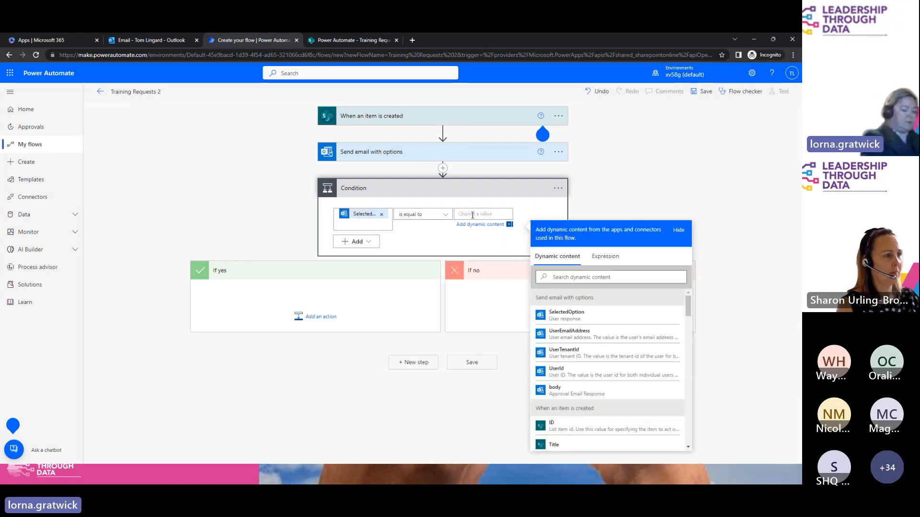
type("Approve")
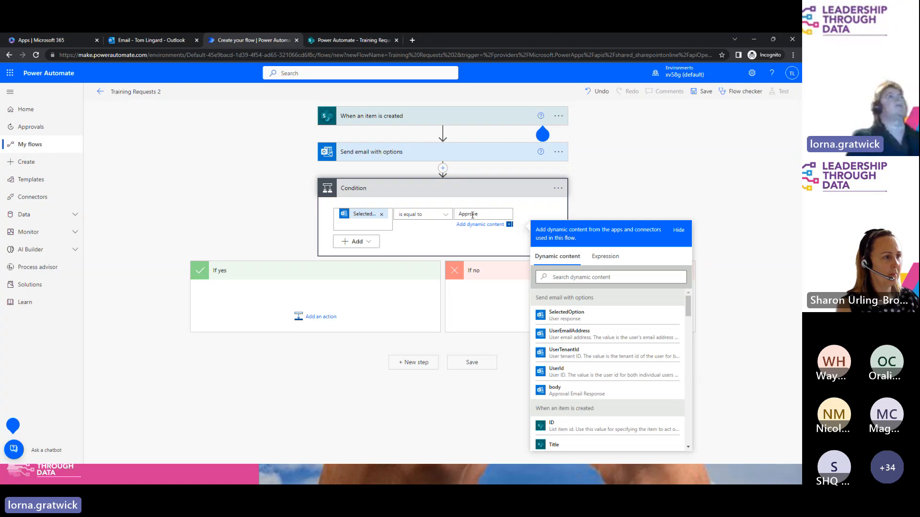
left_click(328, 320)
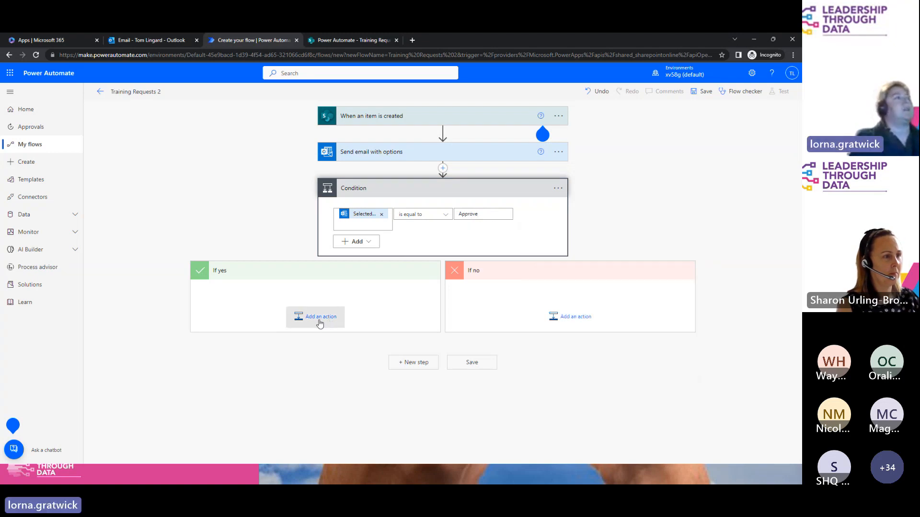
Step: Add a Send an email (V2) action to the If yes branch
left_click(316, 317)
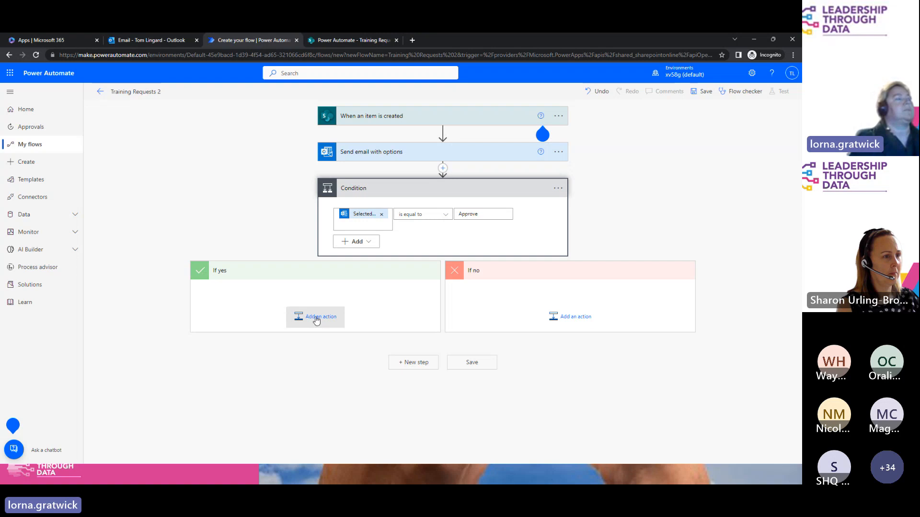
type("send")
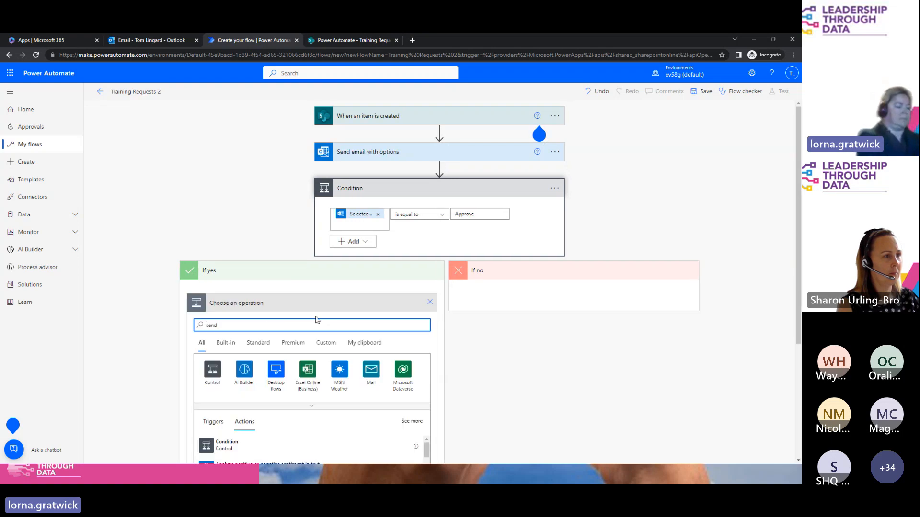
type("emai")
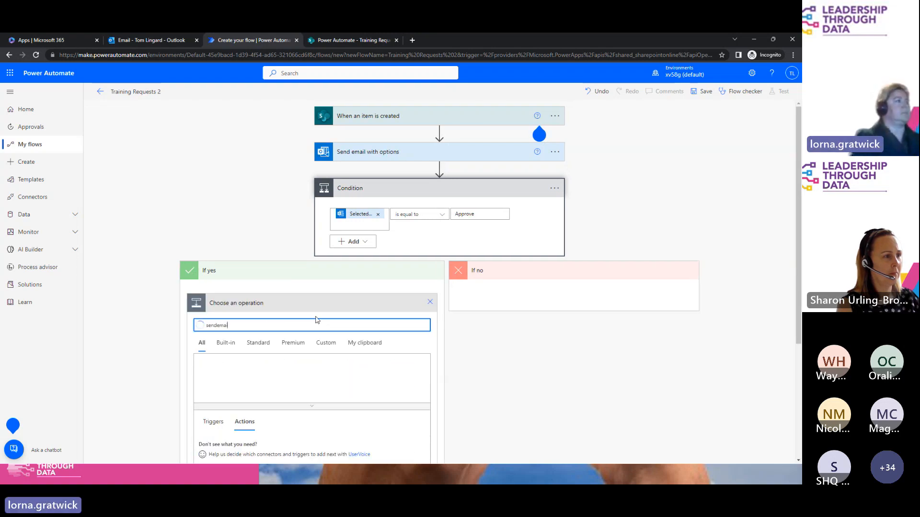
left_click(216, 326)
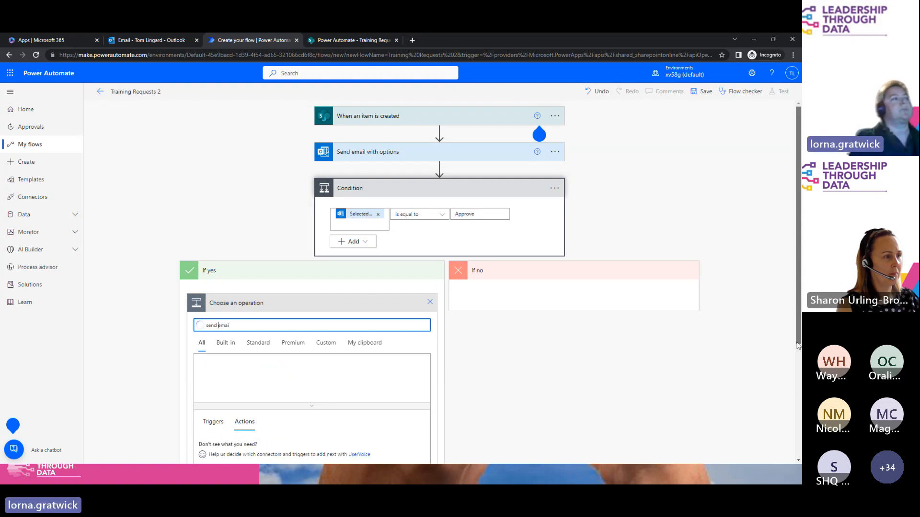
scroll(395, 429, "down", 2)
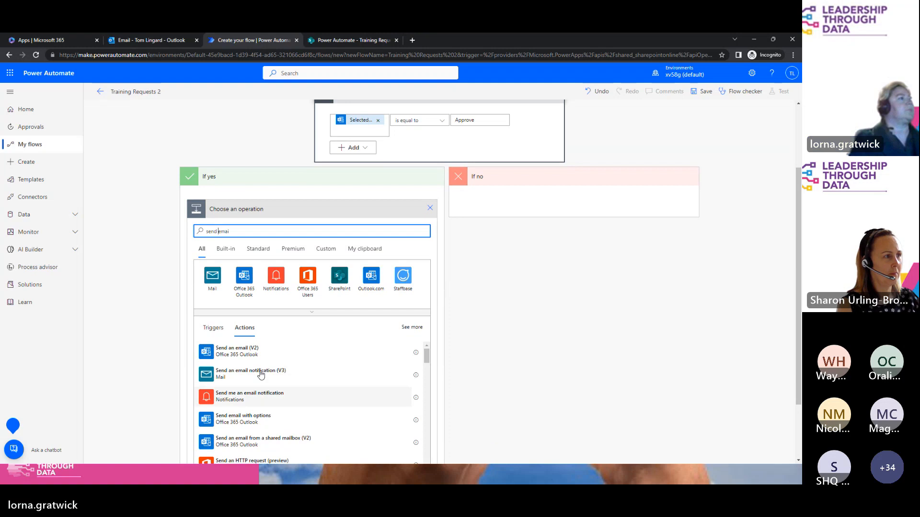
left_click(237, 352)
Step: Address the email to the mailbox plus the Manager Email and Created By Email tokens
left_click(282, 297)
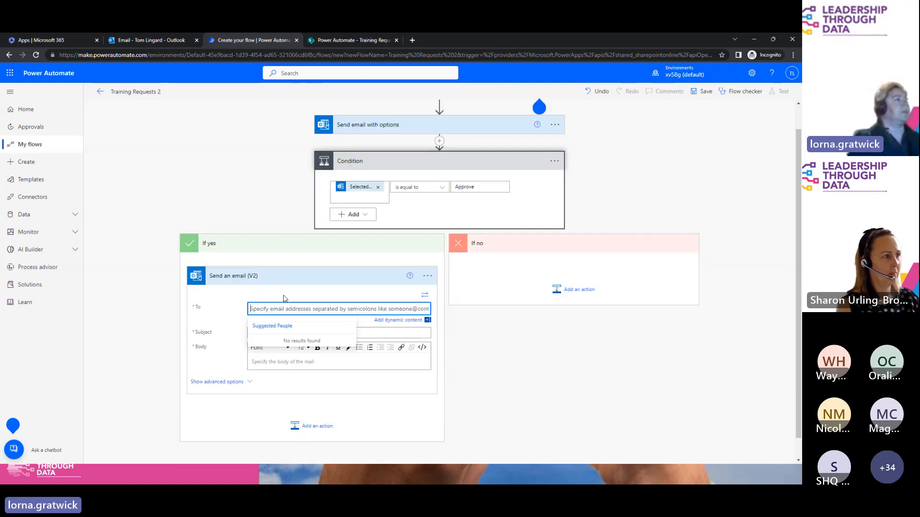
type("tom")
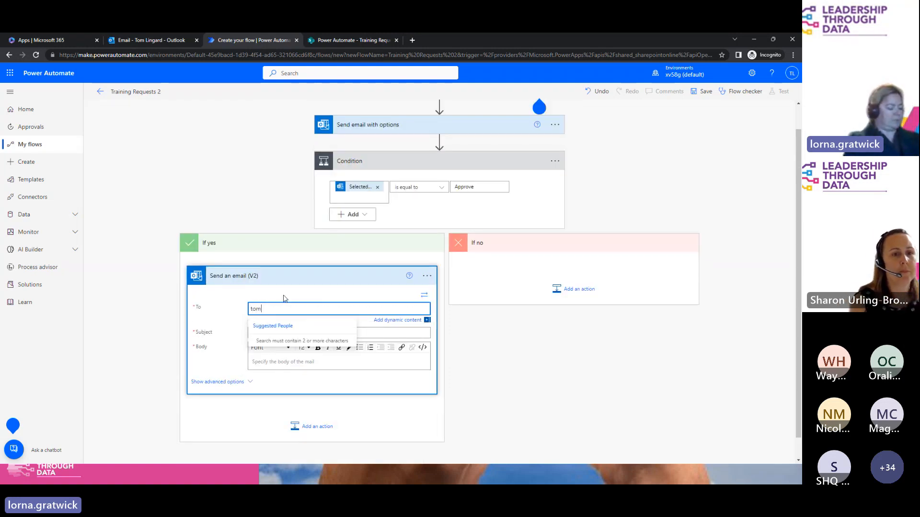
left_click(285, 343)
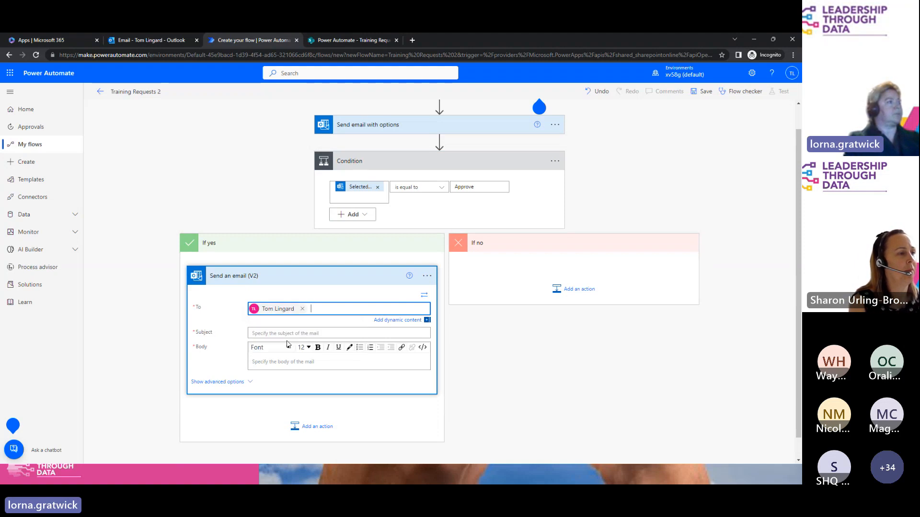
left_click(418, 320)
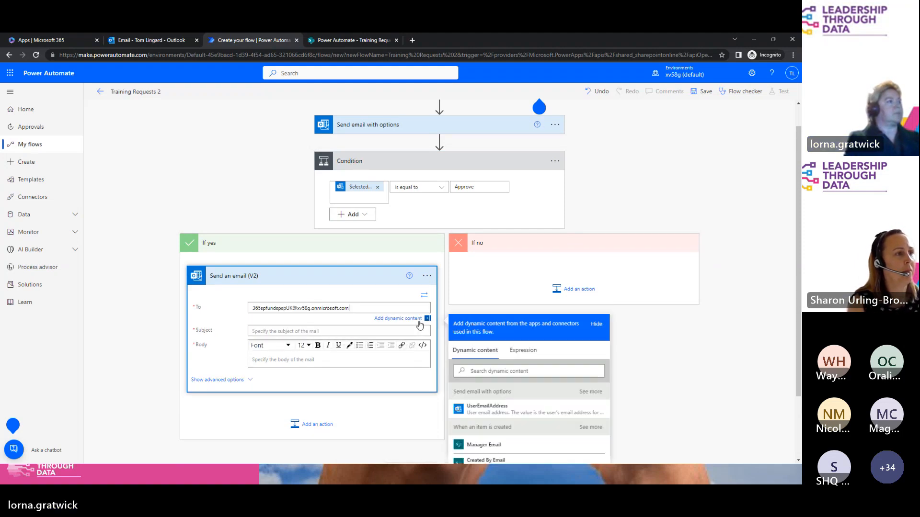
left_click(498, 446)
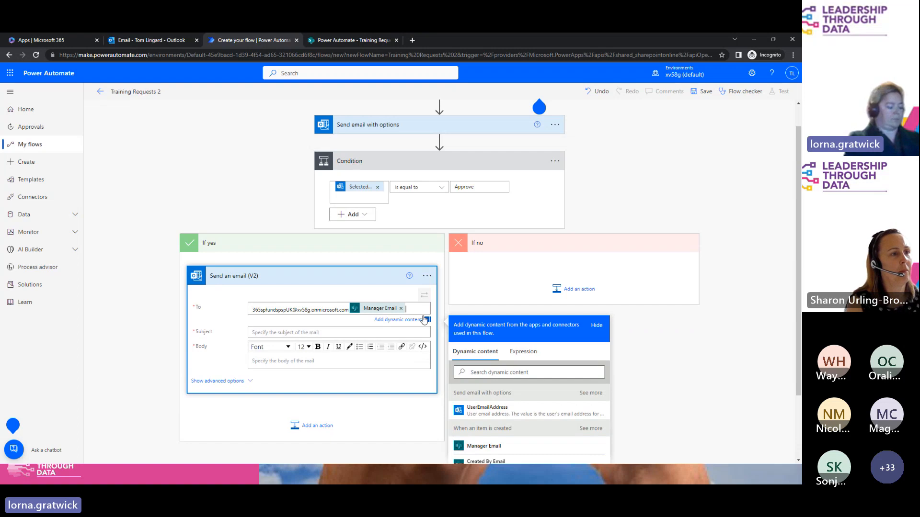
left_click(495, 460)
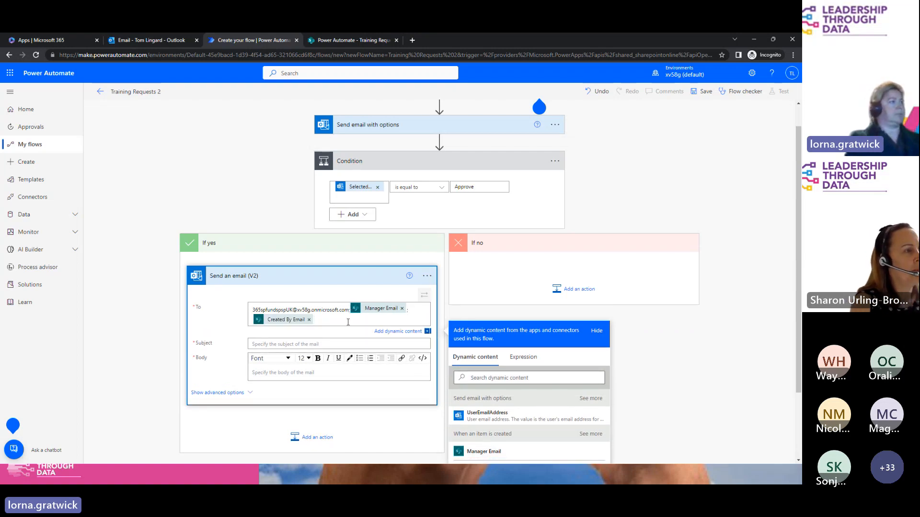
Step: Set the subject to 'Training Request Approved' and copy it into the body
left_click(311, 344)
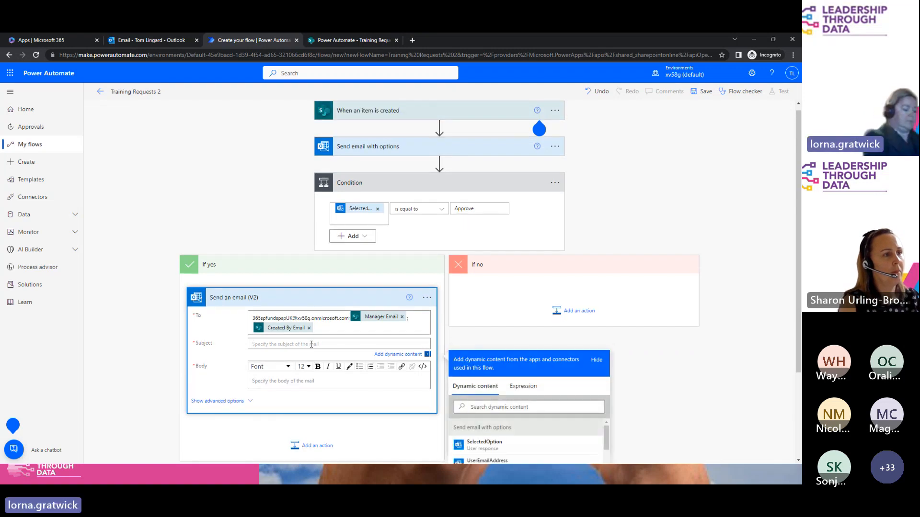
type("Training Request Approved")
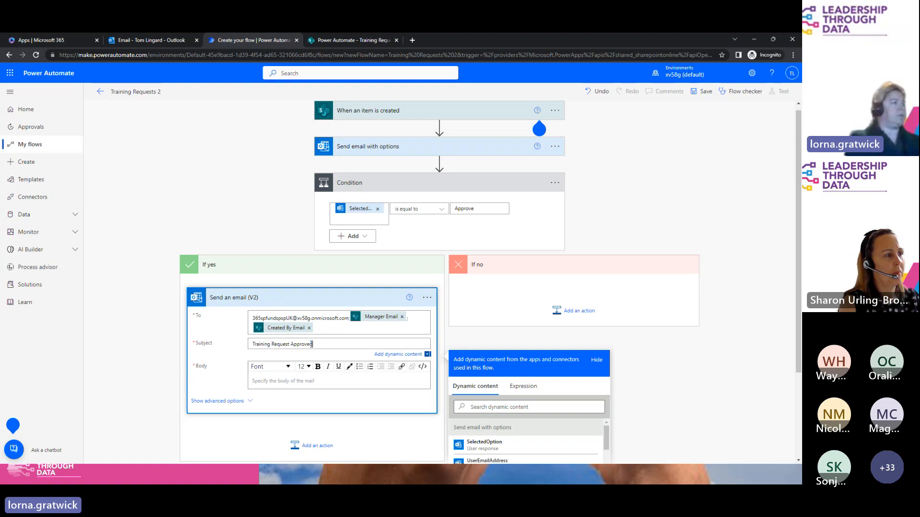
left_click_drag(318, 345, 228, 346)
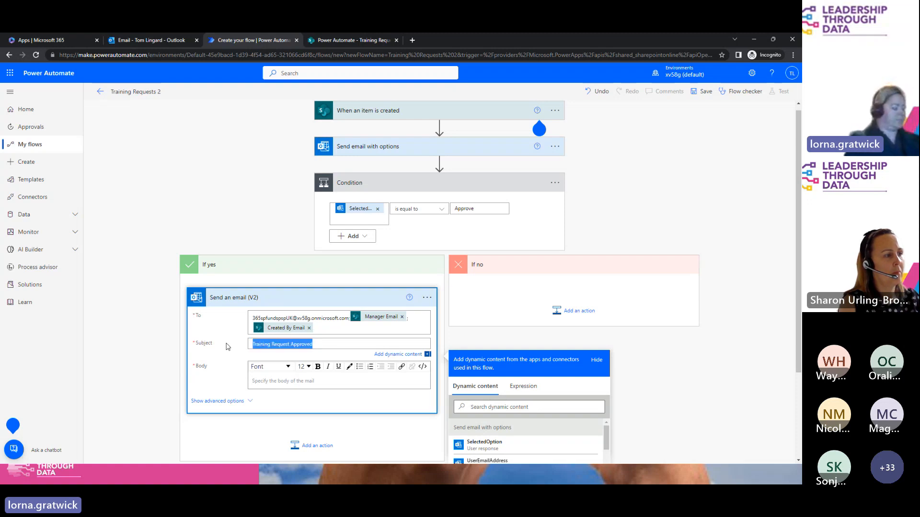
key("ctrl+c")
left_click(287, 381)
key("ctrl+v")
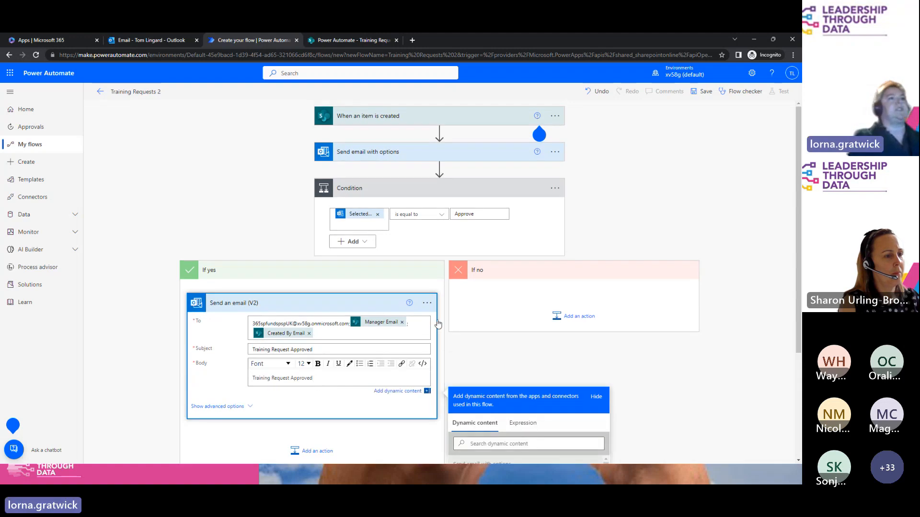
left_click_drag(798, 251, 798, 322)
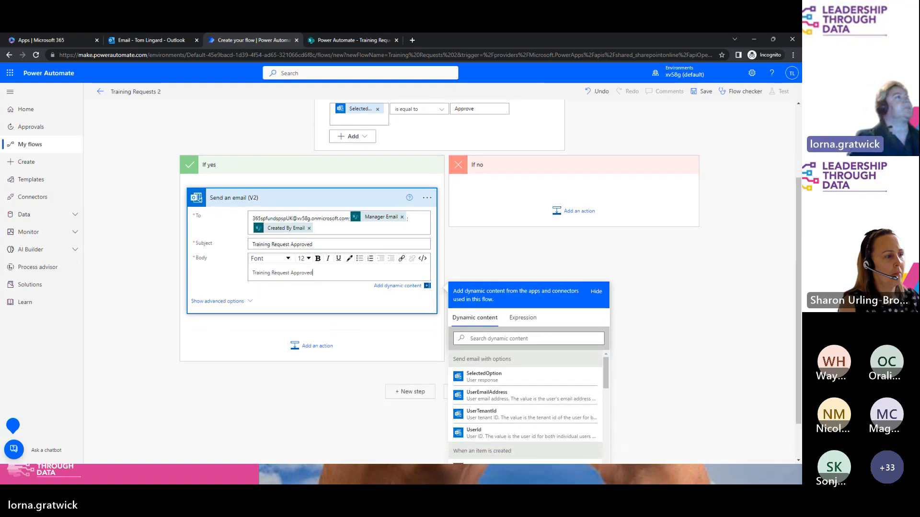
Step: Add a SharePoint Update item action for the Power Automate site's Training Requests list
left_click(306, 350)
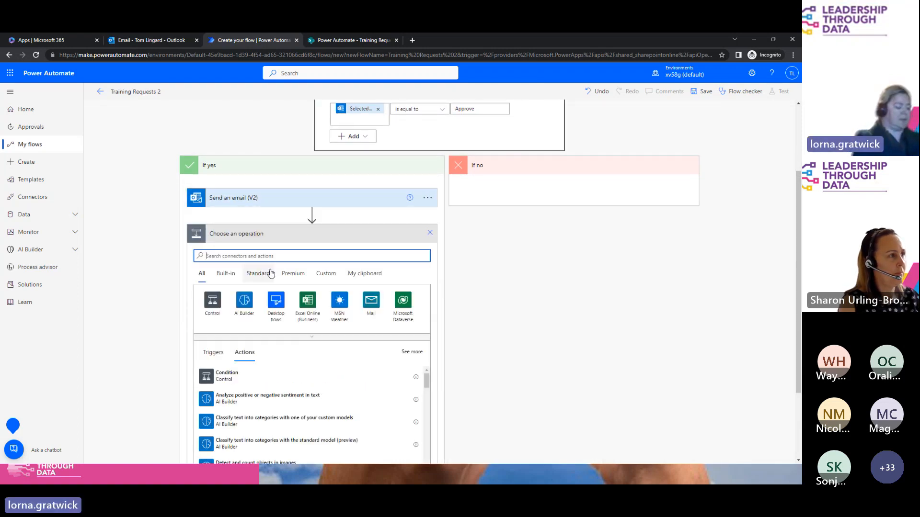
type("update item")
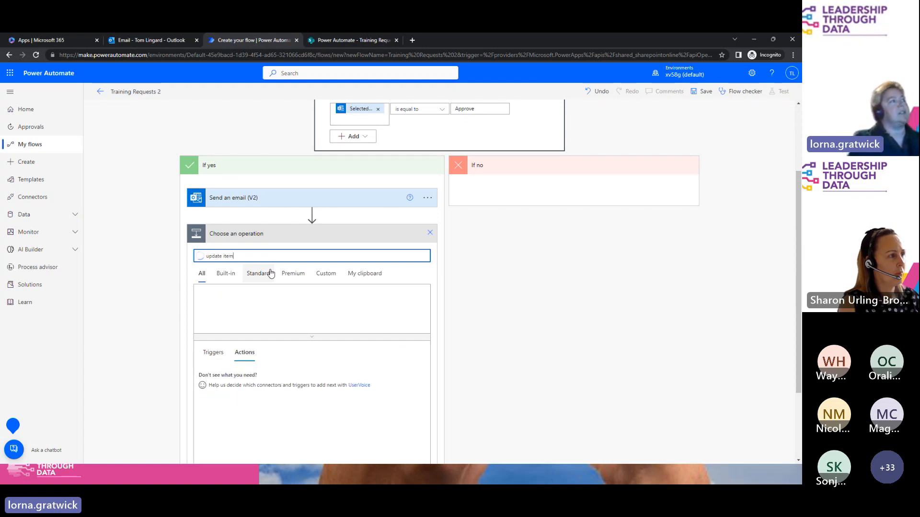
left_click(246, 379)
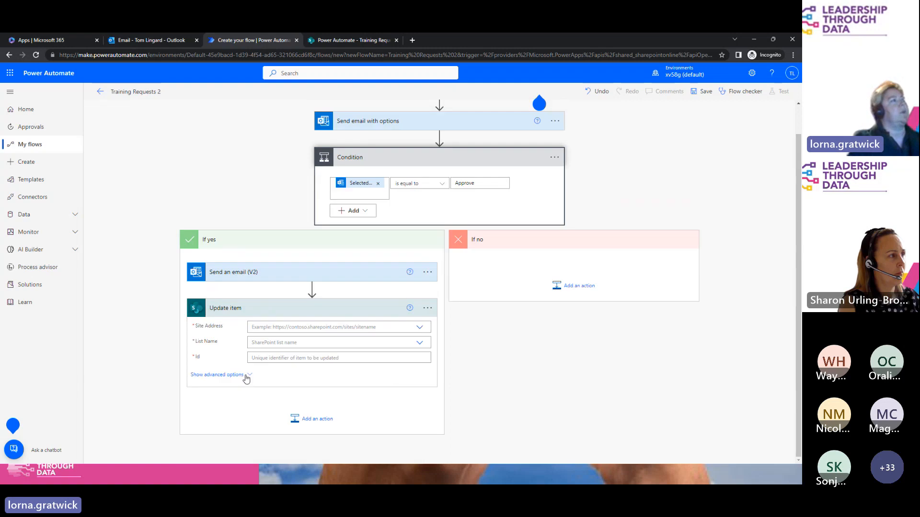
left_click(419, 313)
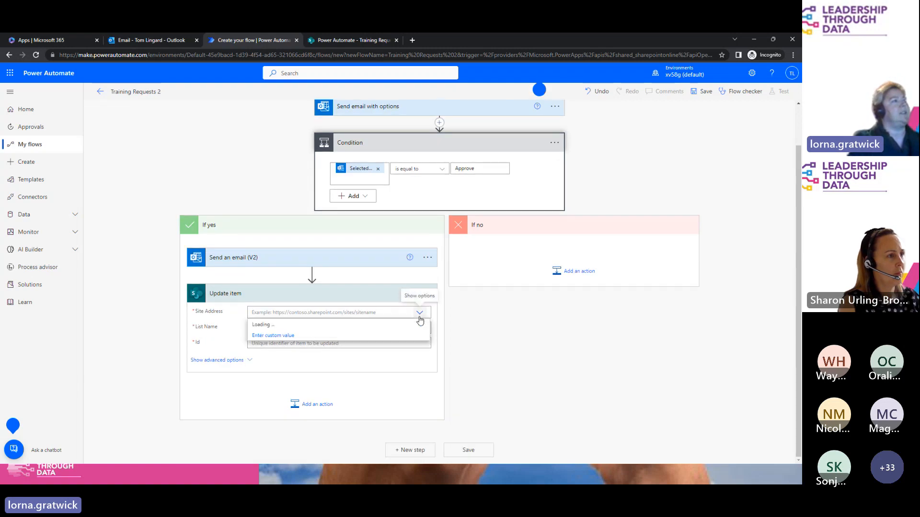
left_click(274, 348)
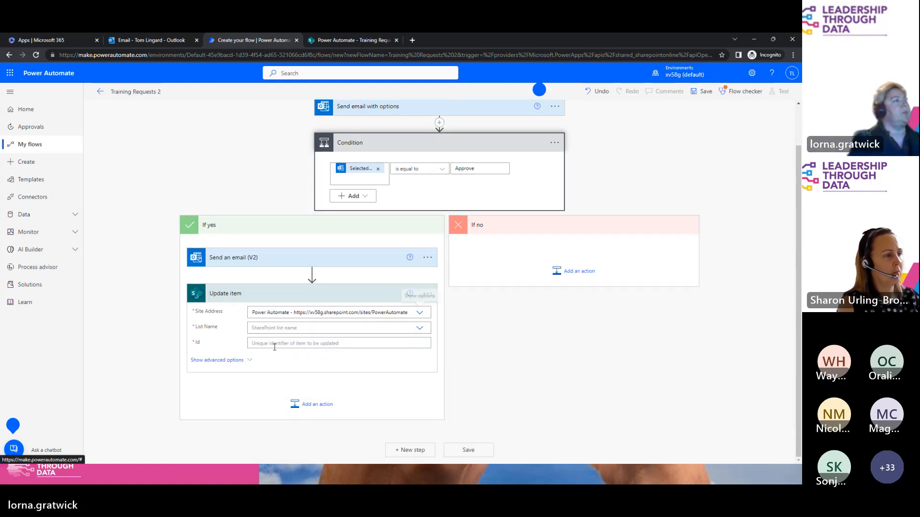
left_click(276, 327)
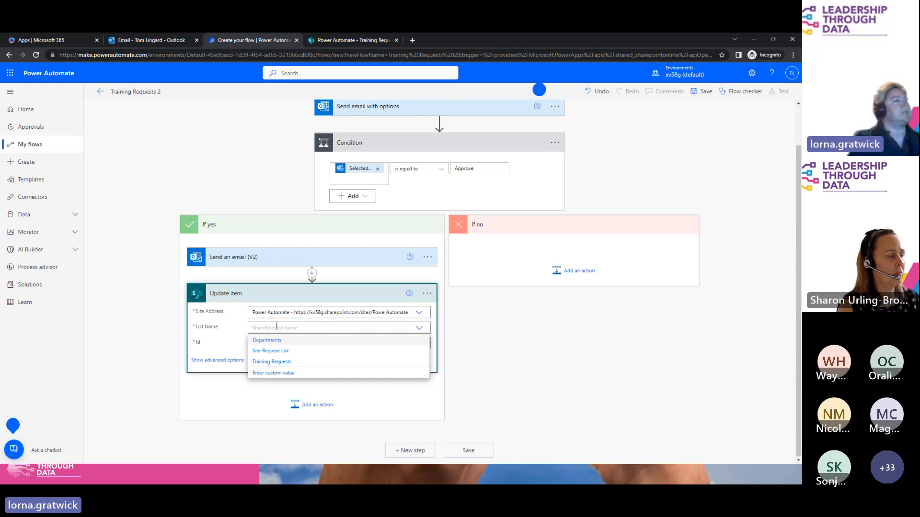
left_click(277, 361)
Step: Fill Id and Title with the triggering item's ID and Title tokens
left_click(278, 345)
left_click(472, 445)
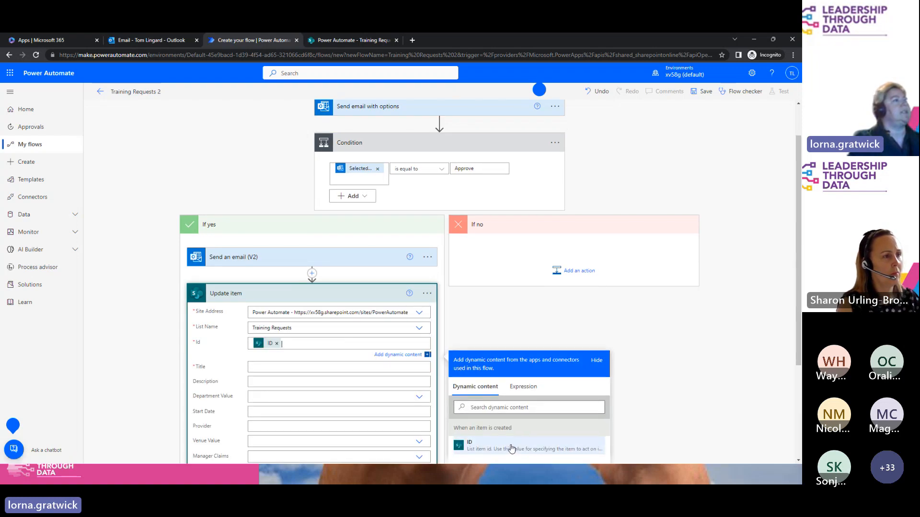
left_click(537, 429)
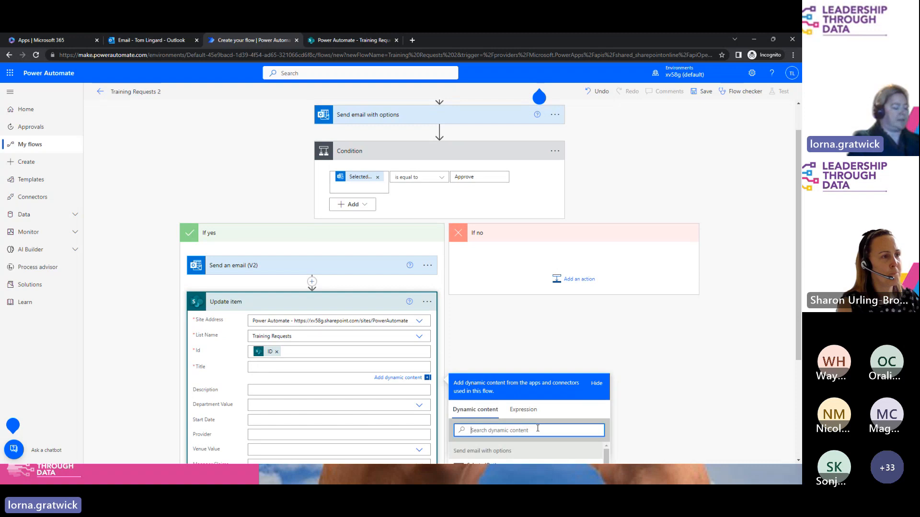
type("title")
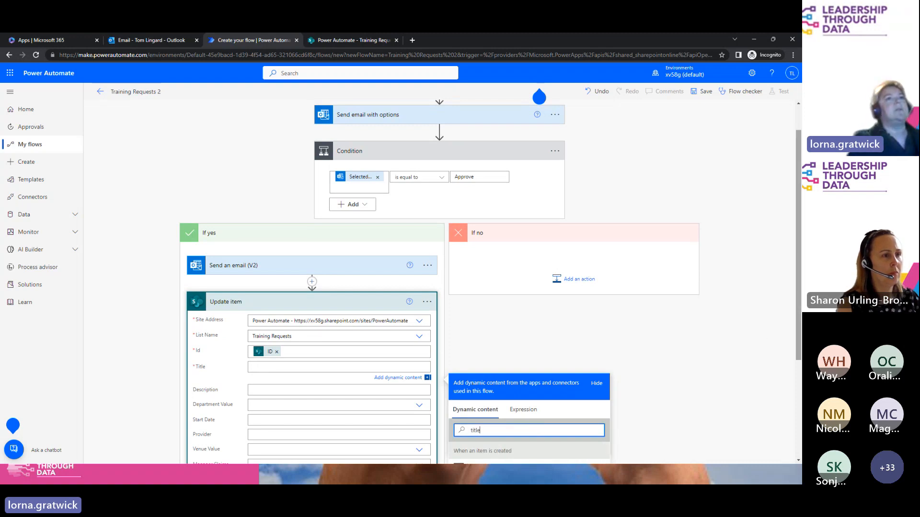
scroll(766, 354, "down", 1)
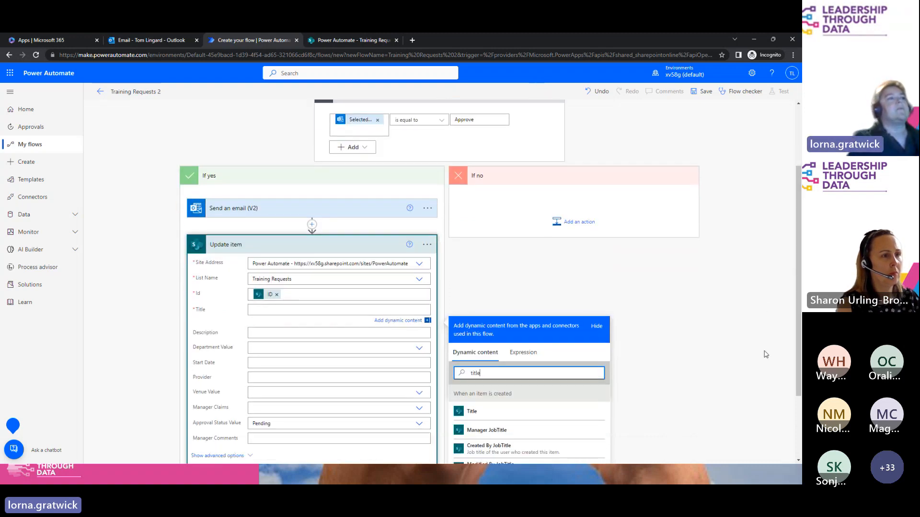
left_click(513, 415)
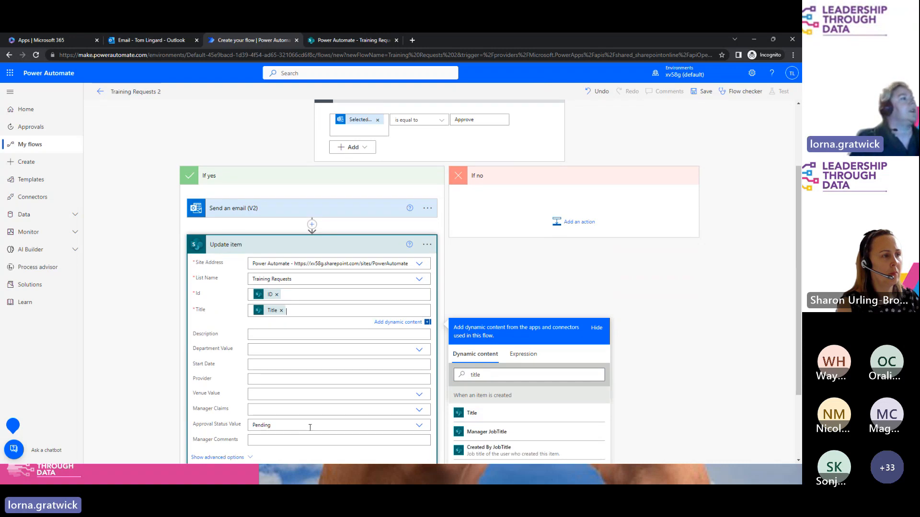
Step: Set Approval Status to Approved and Manager Comments to 'approved by group mailbox'
left_click(310, 426)
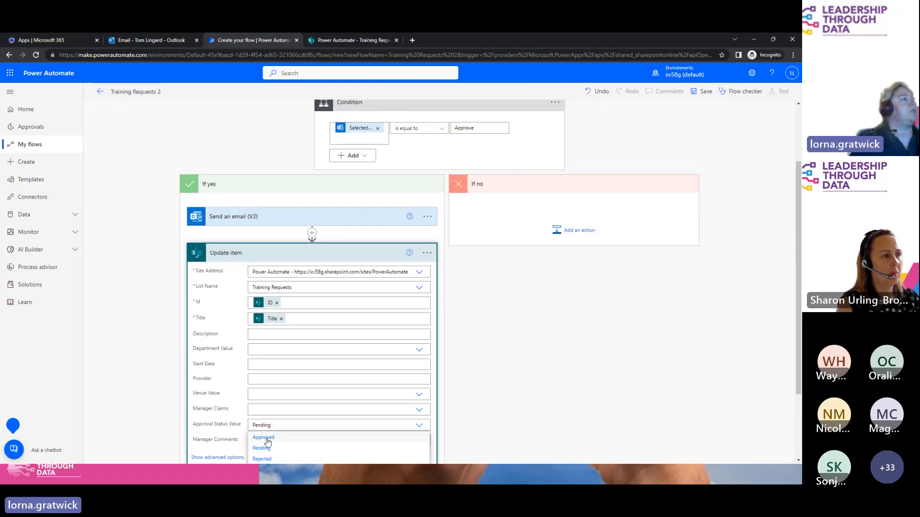
left_click(265, 437)
left_click(265, 439)
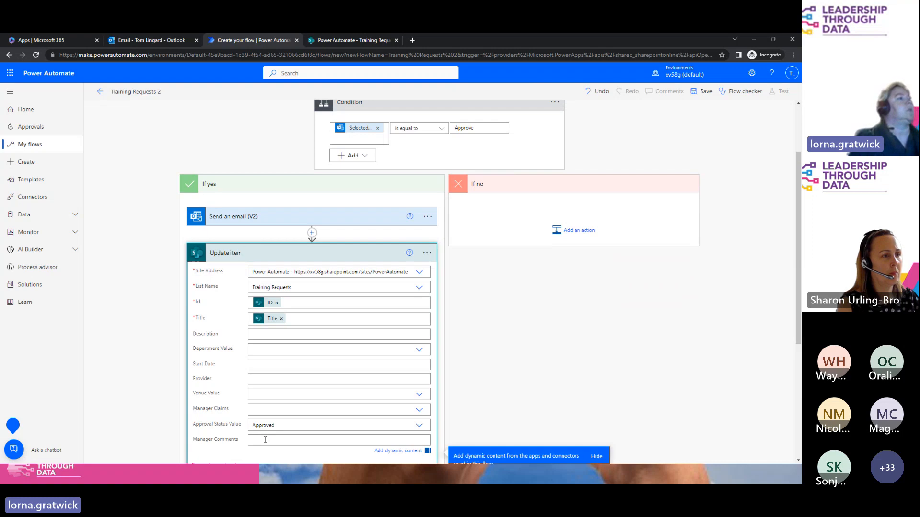
left_click_drag(795, 257, 797, 338)
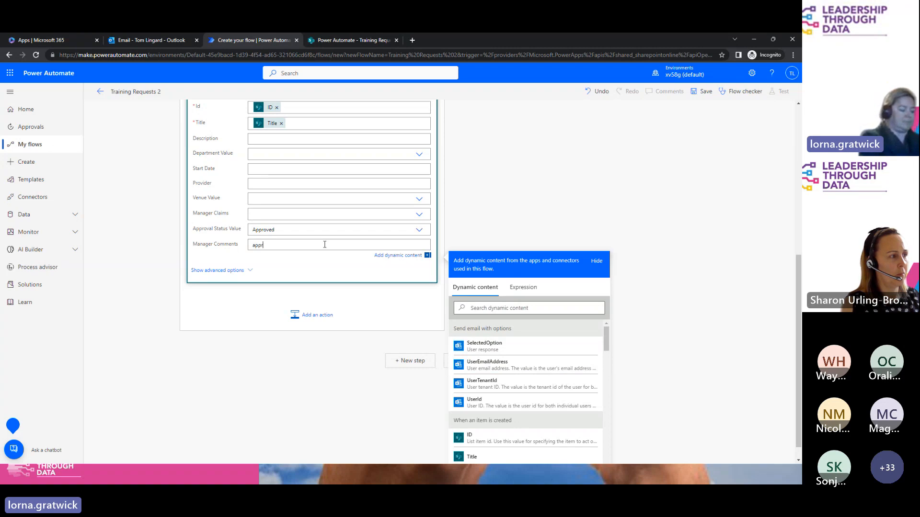
type("oved by group")
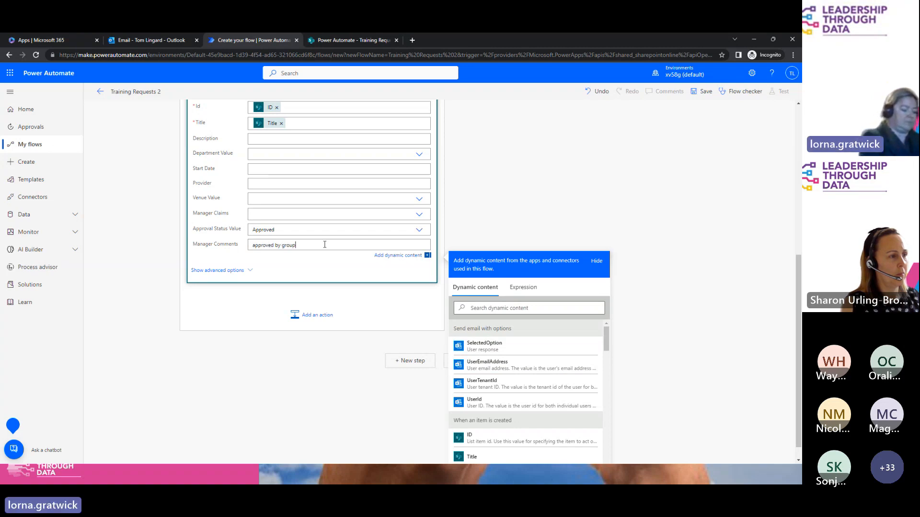
type(" mailbox")
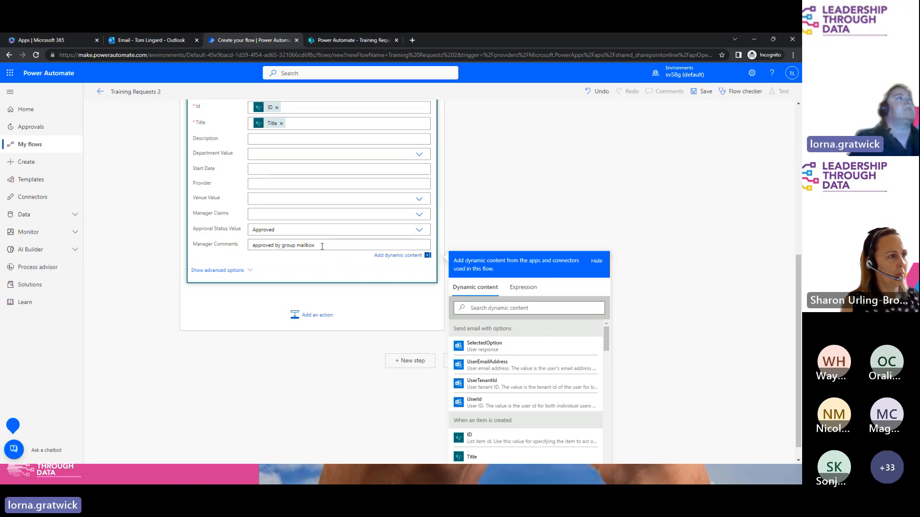
Step: Save the flow and collapse the Update item step
left_click(706, 92)
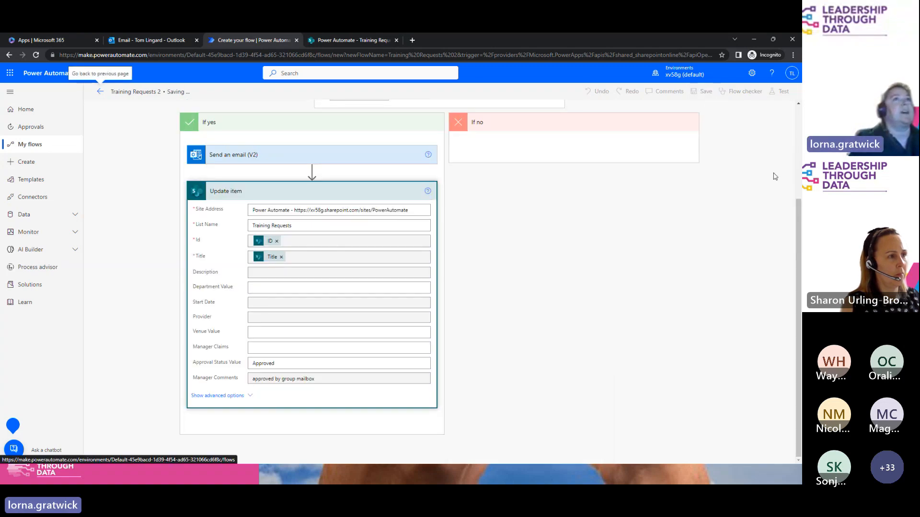
left_click_drag(799, 247, 798, 125)
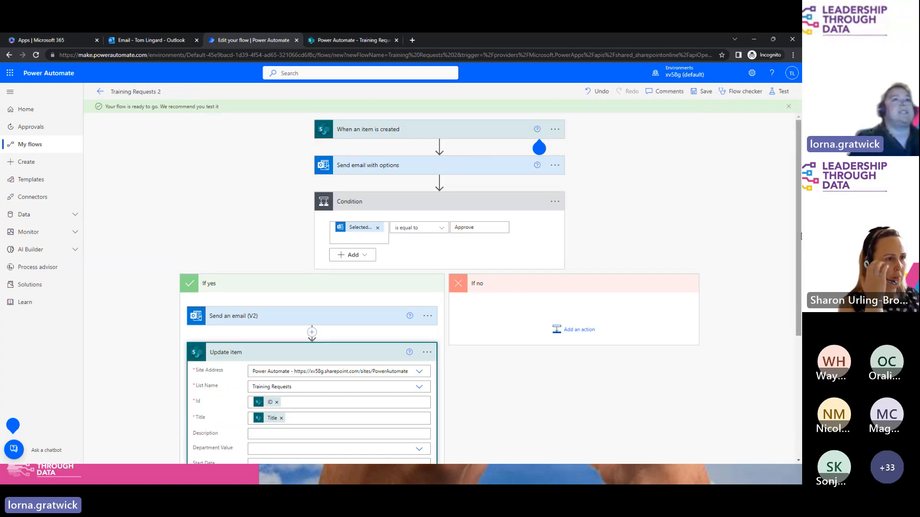
left_click_drag(798, 236, 795, 289)
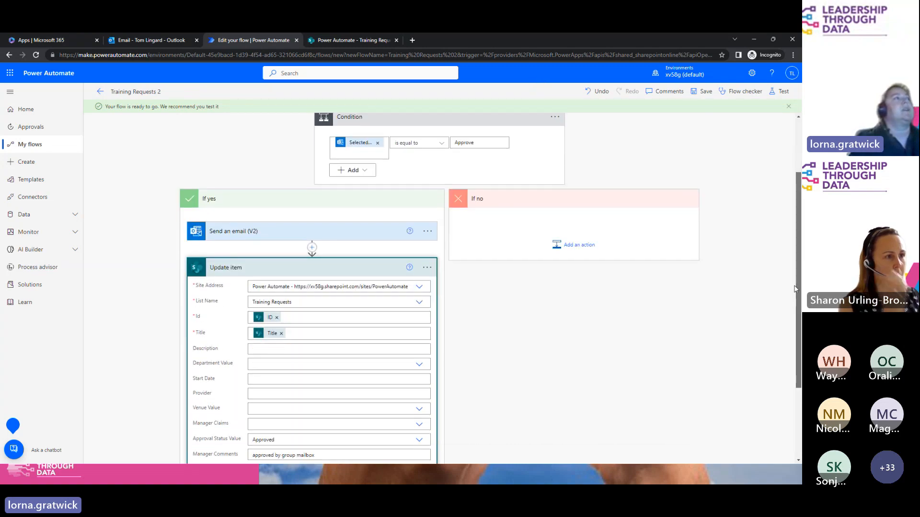
left_click(337, 268)
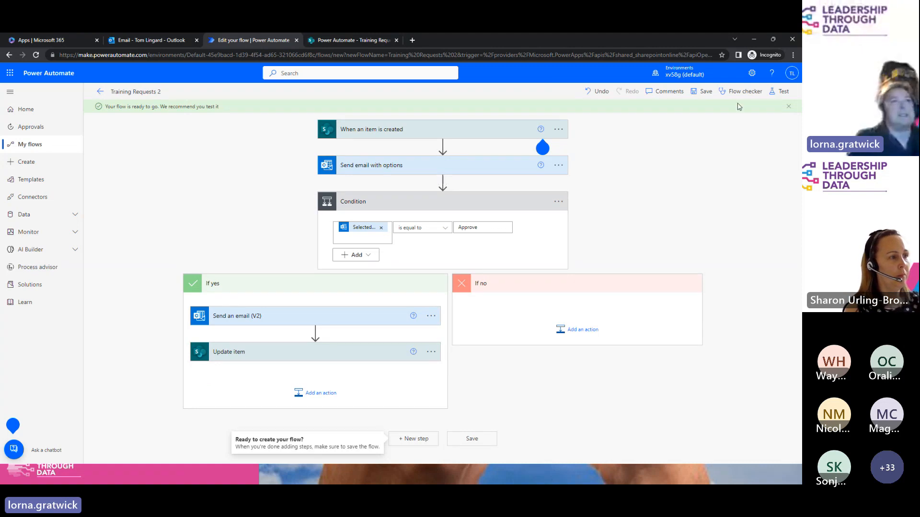
Step: Start a manual test run, then switch to the Training Requests list
left_click(777, 95)
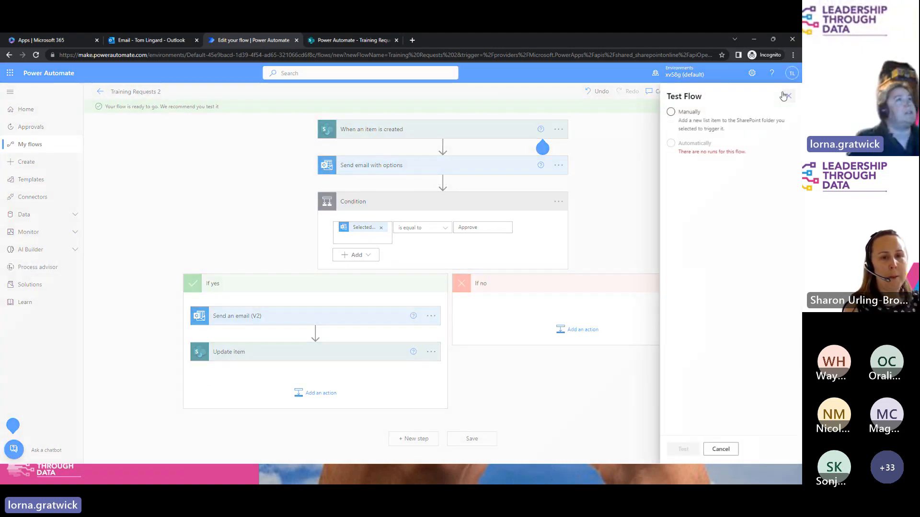
left_click(671, 111)
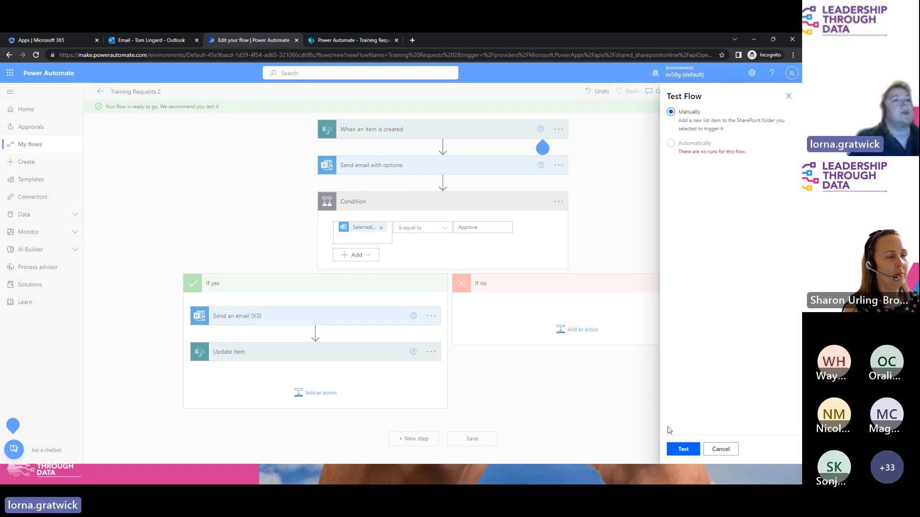
left_click(683, 449)
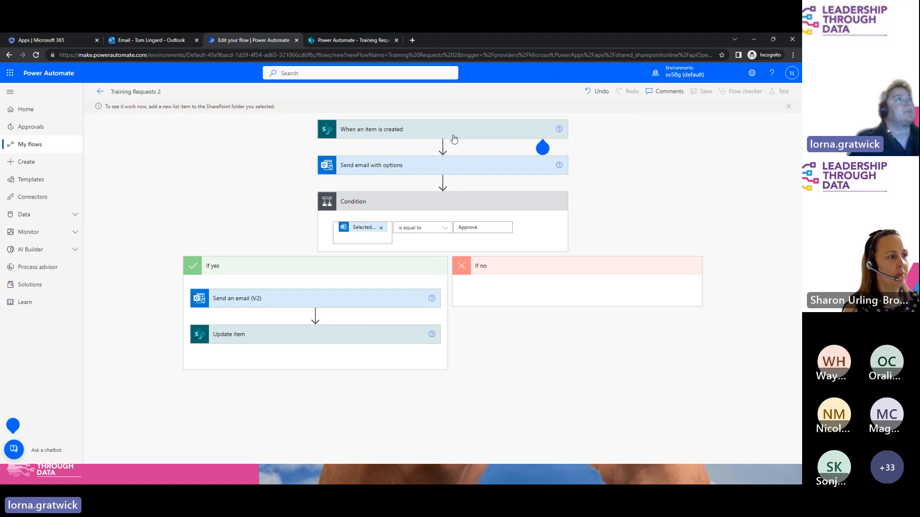
left_click(349, 41)
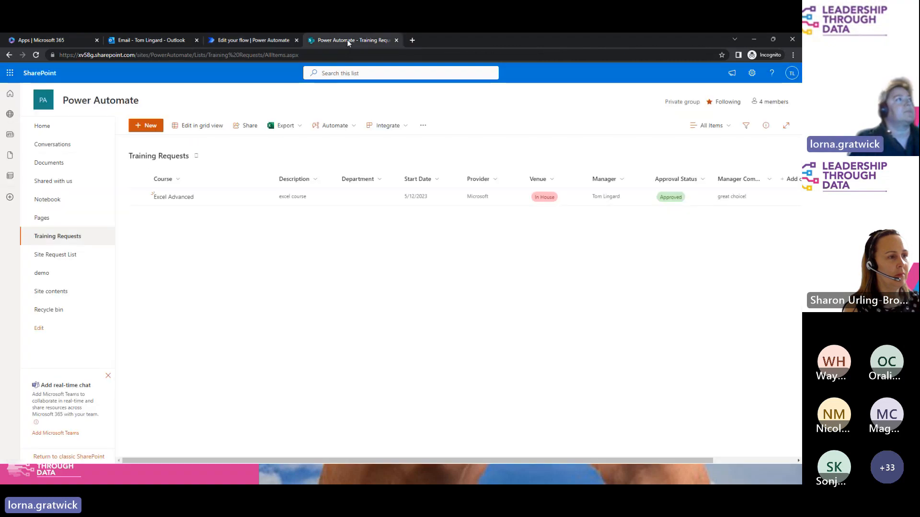
Step: Start a new item: Course 'Excel Advanced', Start Date 5/12/2023, Description 'excel course', Provider 'Microsoft'
left_click(146, 126)
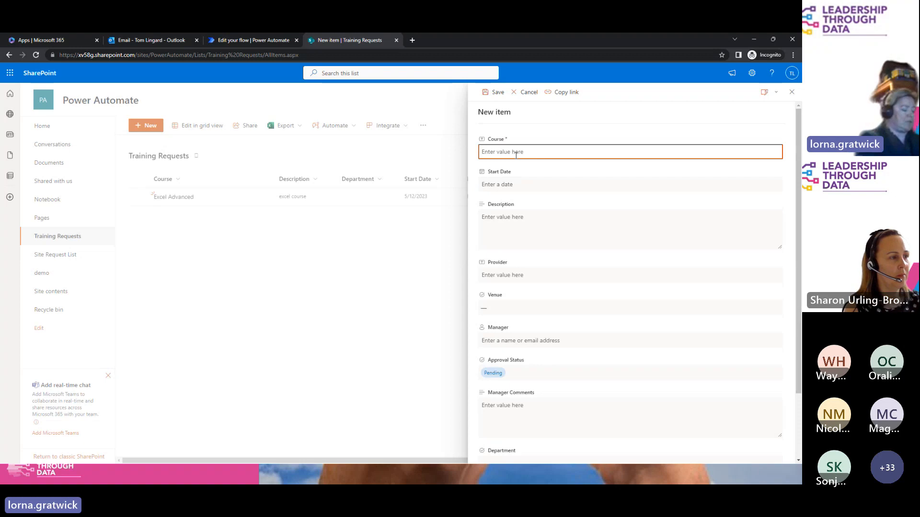
type("Excel")
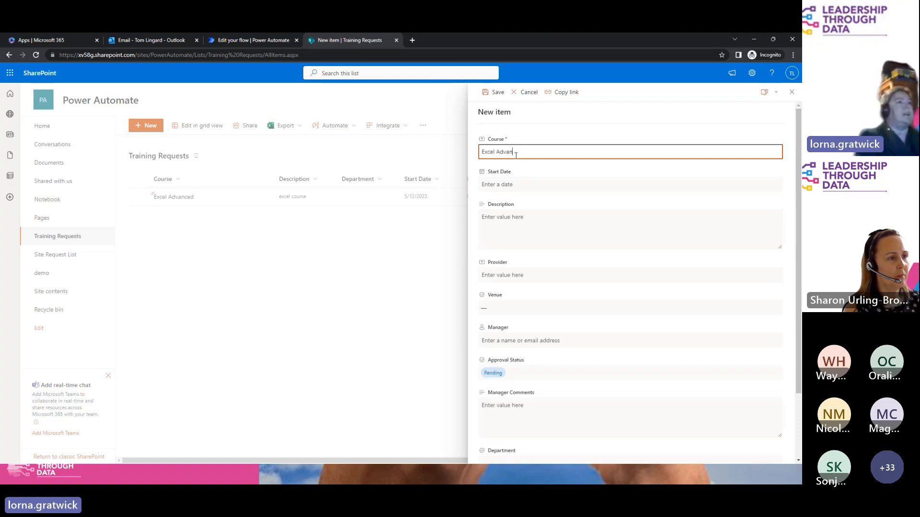
type(" Advanced")
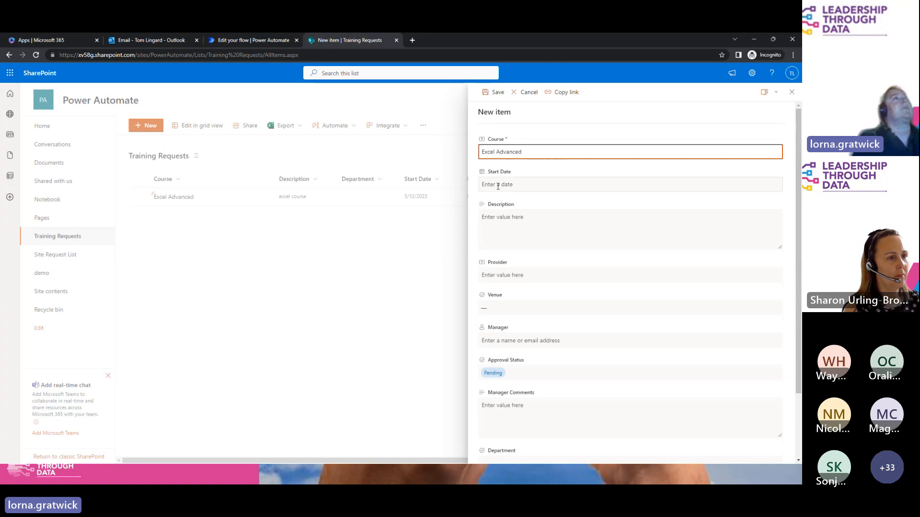
left_click(497, 187)
left_click(557, 245)
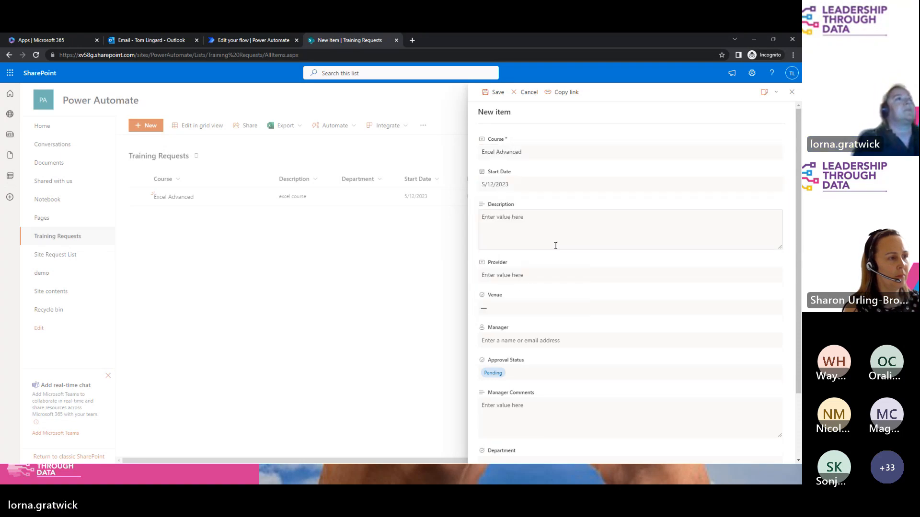
left_click(511, 223)
type("exce")
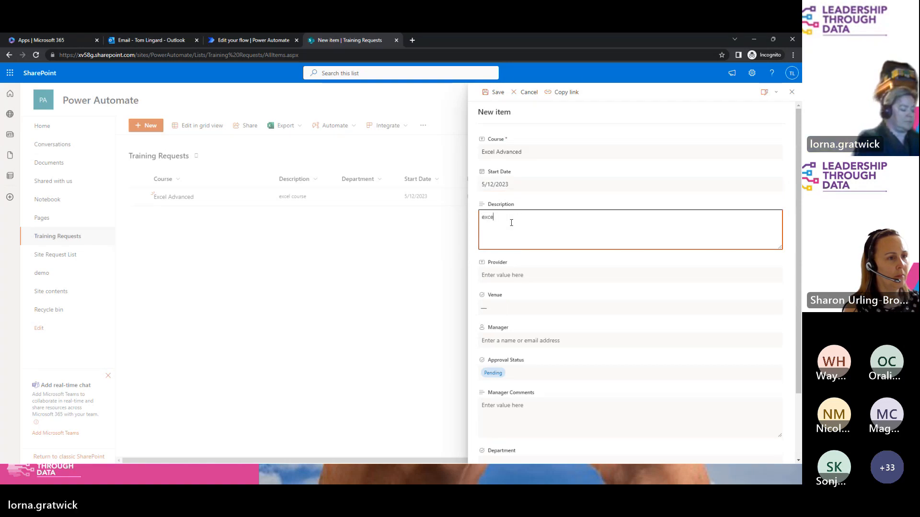
type("l course")
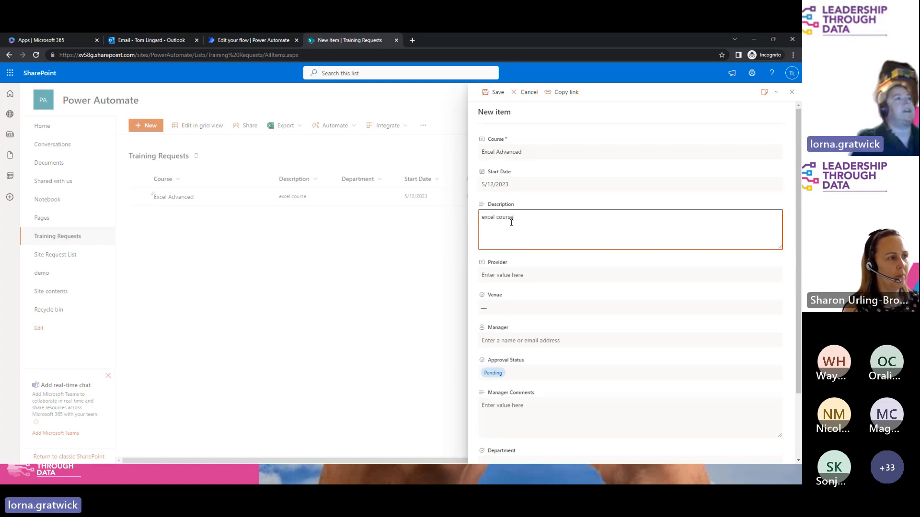
left_click(508, 275)
type("M")
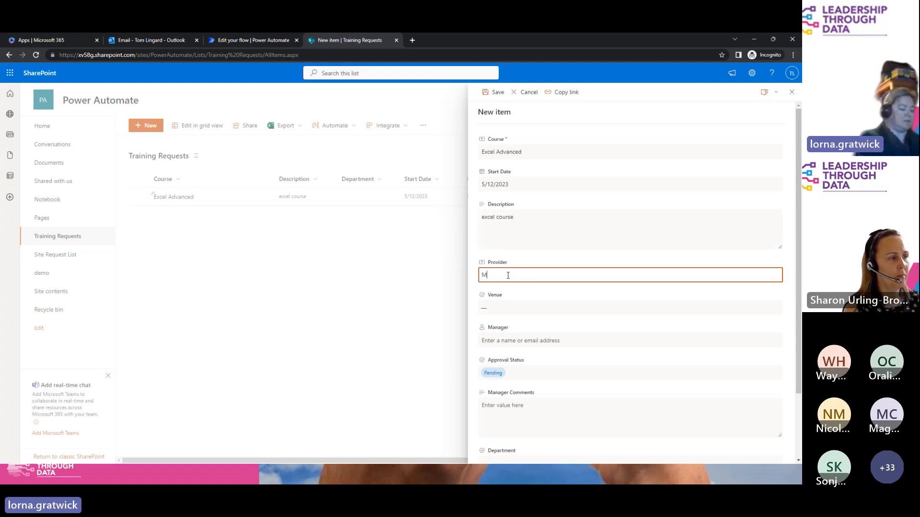
type("icrosoft")
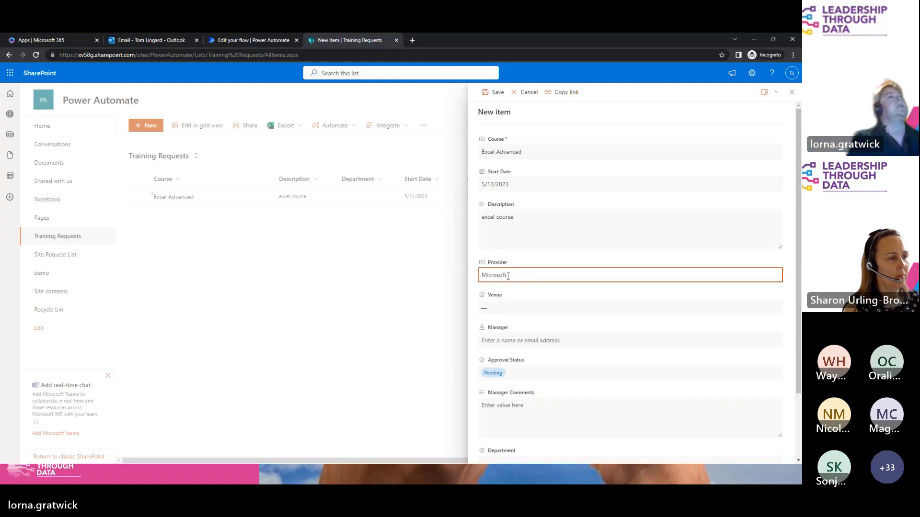
Step: Set the venue to London, assign the suggested manager, and save the request
left_click(504, 307)
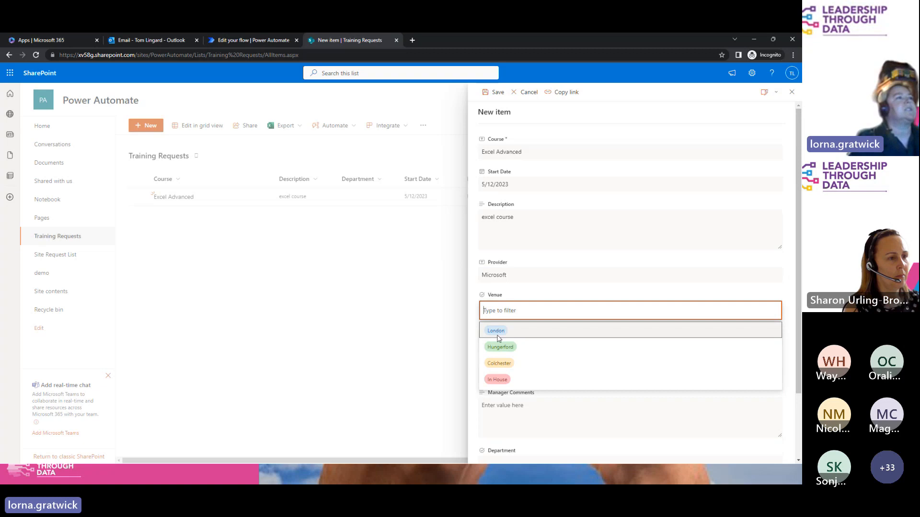
left_click(500, 333)
left_click(533, 344)
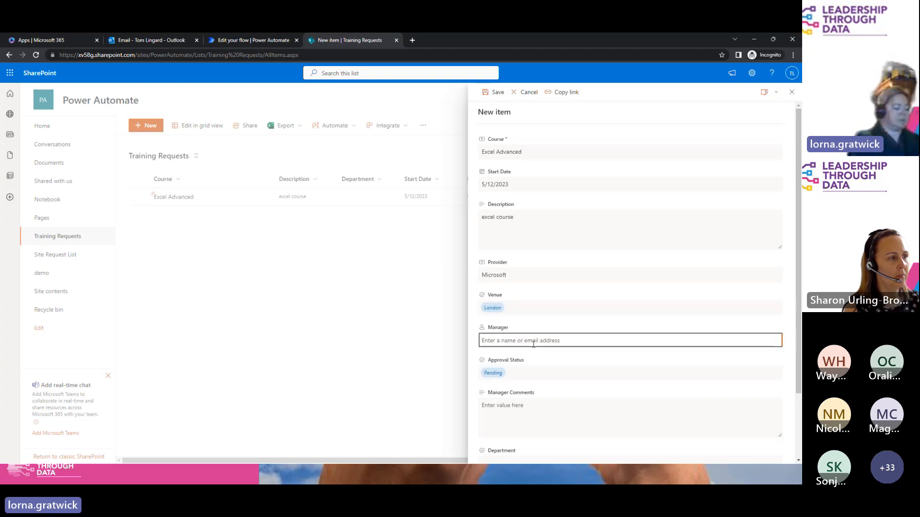
type("tom")
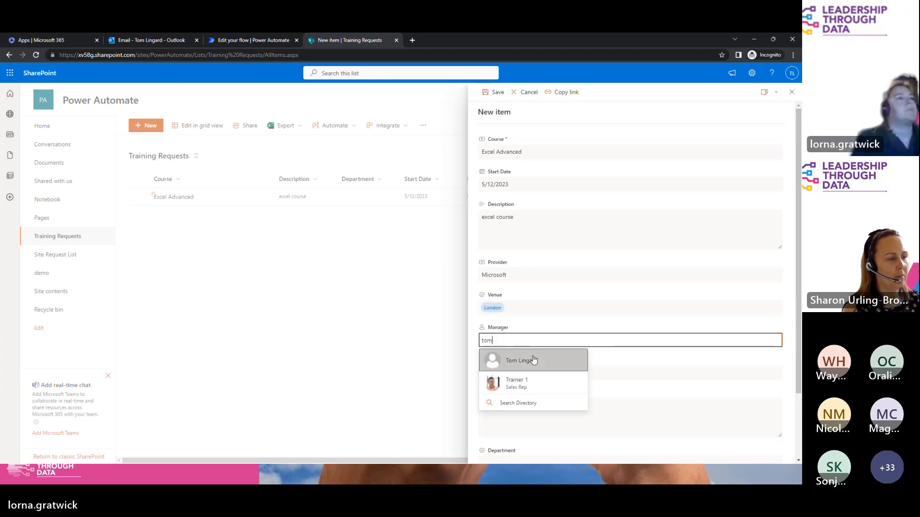
left_click(534, 365)
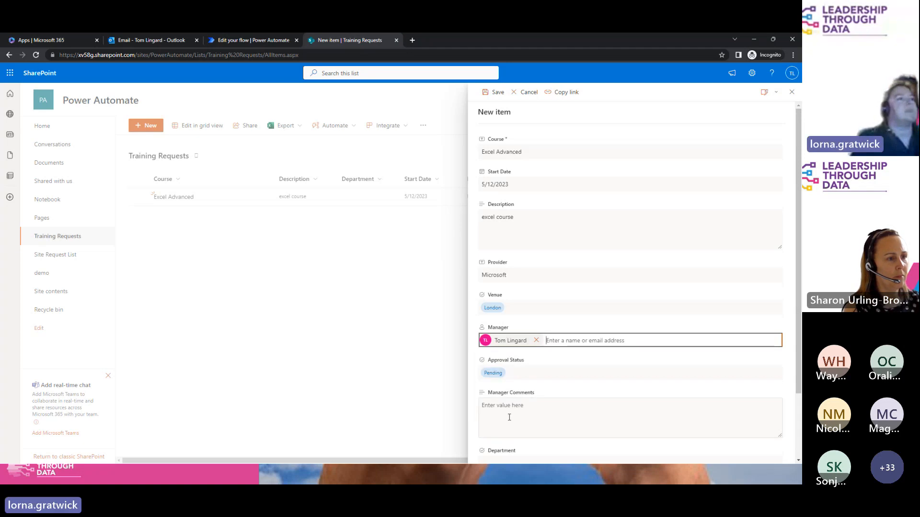
left_click(486, 92)
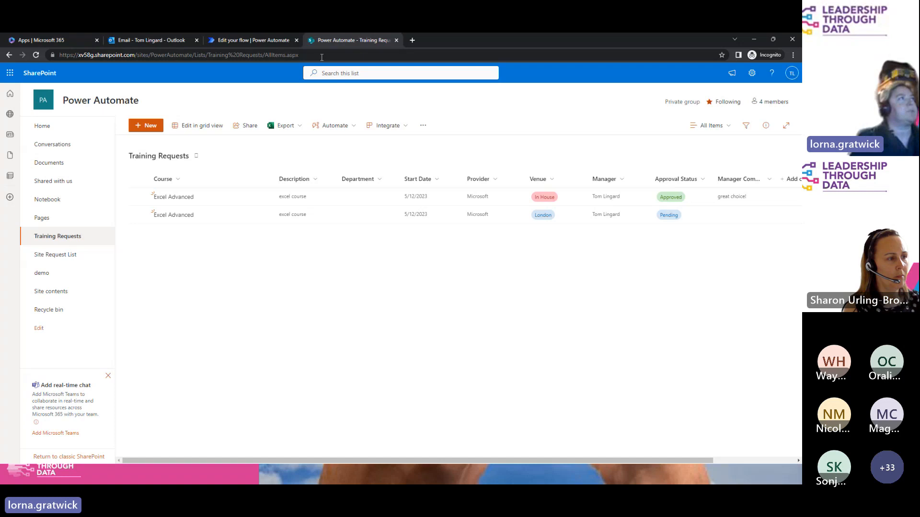
Step: Check the Training Requests 2 test run: trigger succeeded, email-with-options step still running
left_click(225, 39)
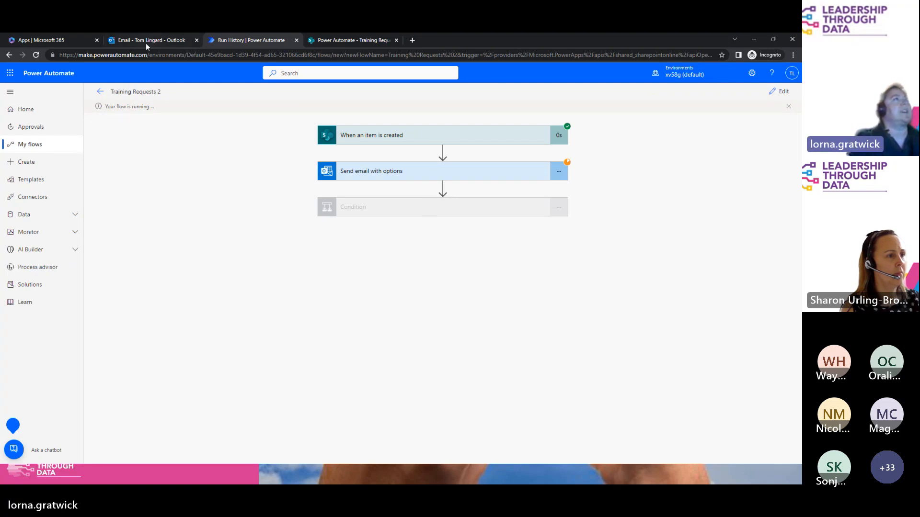
left_click(377, 40)
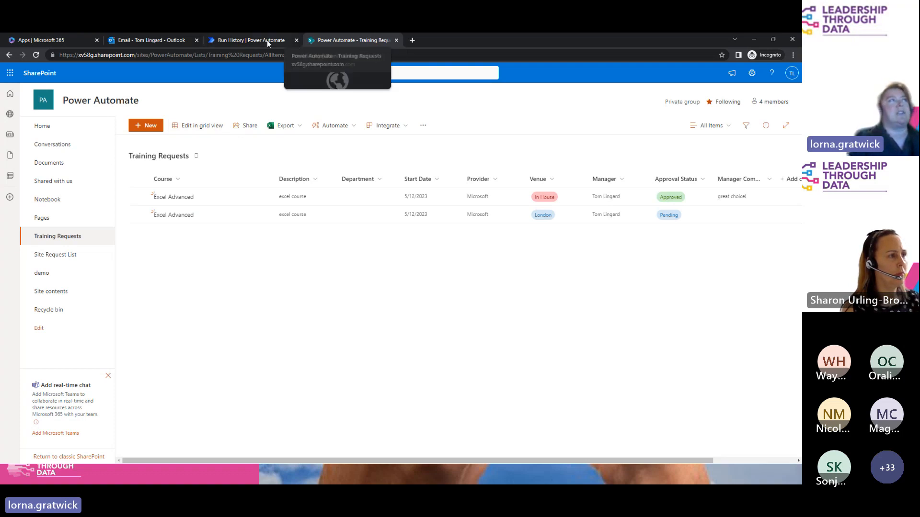
left_click(231, 42)
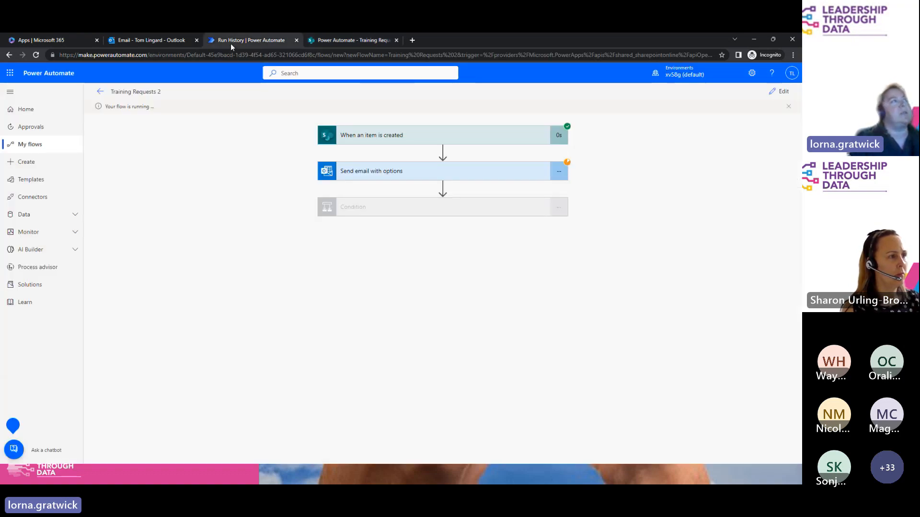
Step: Open the Please Review TR email from the Outlook inbox in its own window and read through it
left_click(141, 42)
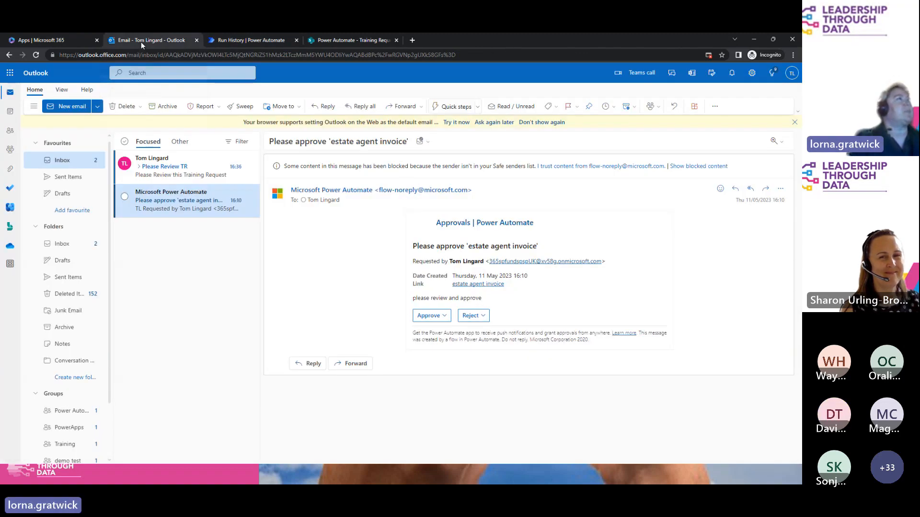
left_click(161, 165)
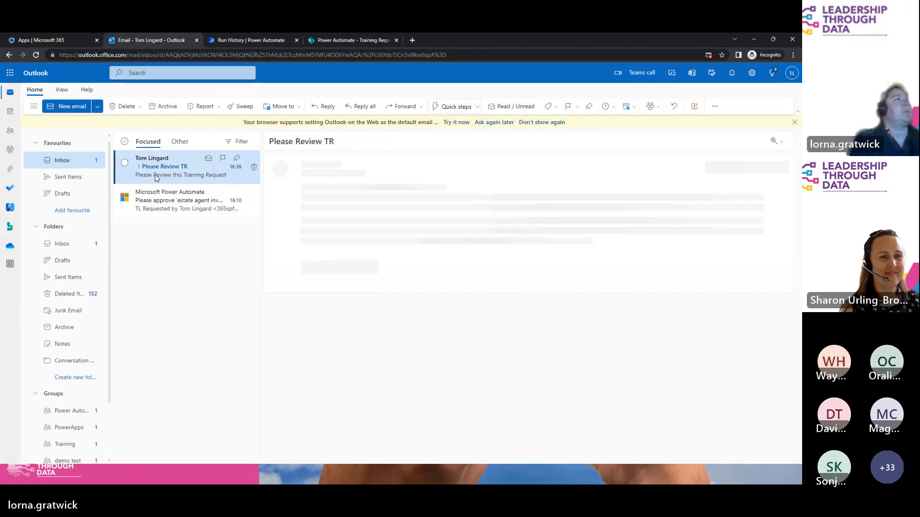
double_click(155, 177)
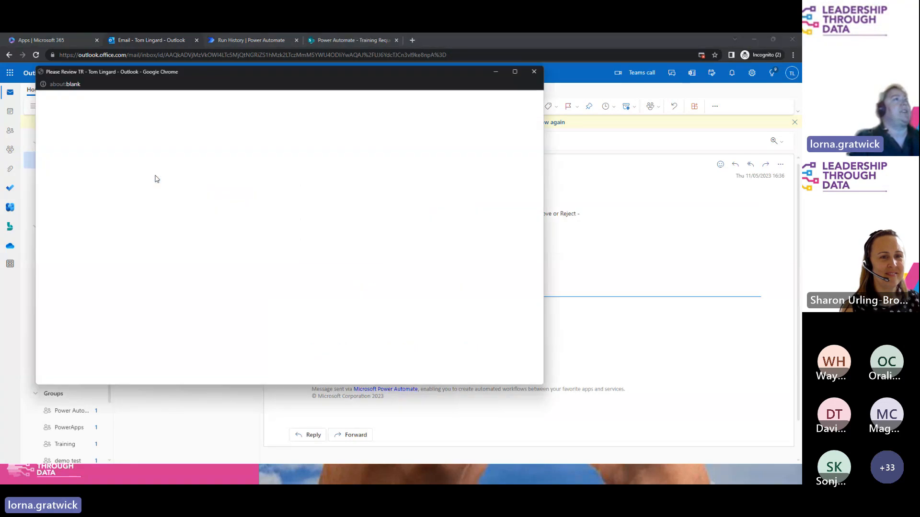
left_click_drag(371, 75, 460, 78)
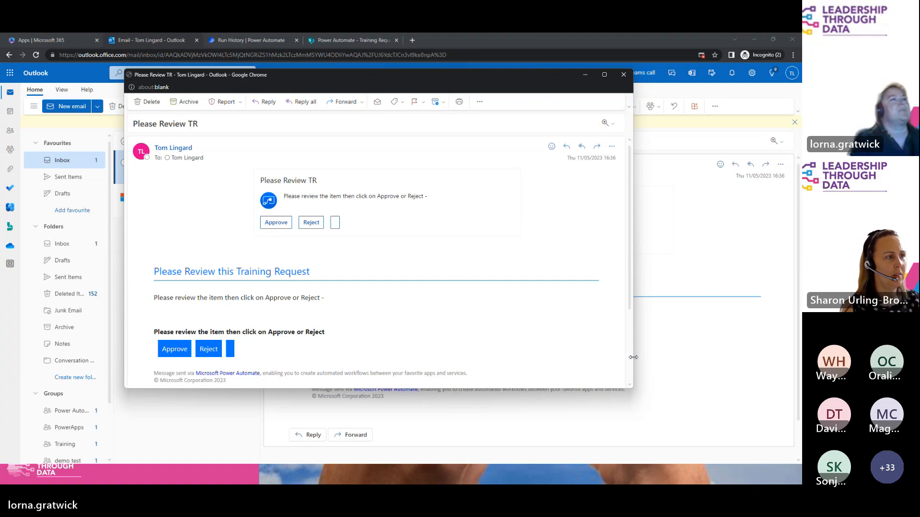
scroll(631, 362, "down", 2)
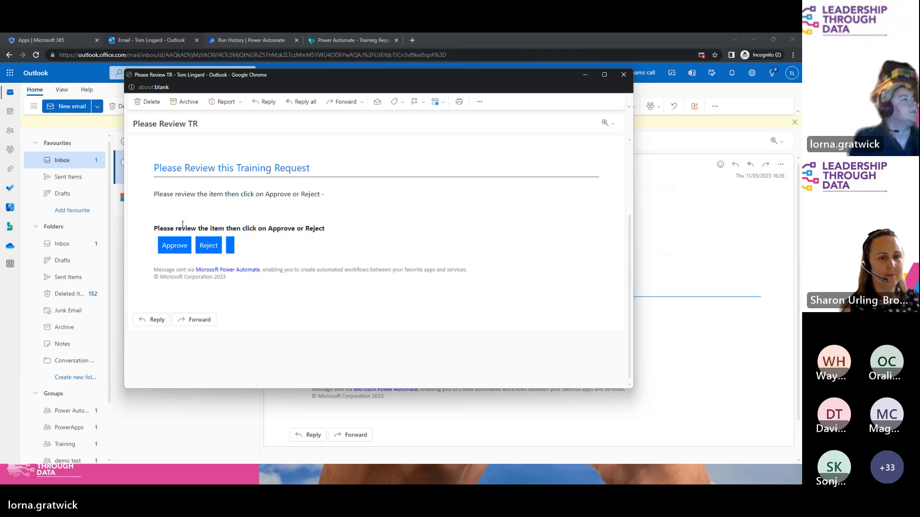
Step: Approve the training request, then read the Training Request Approved email that arrives
left_click(249, 42)
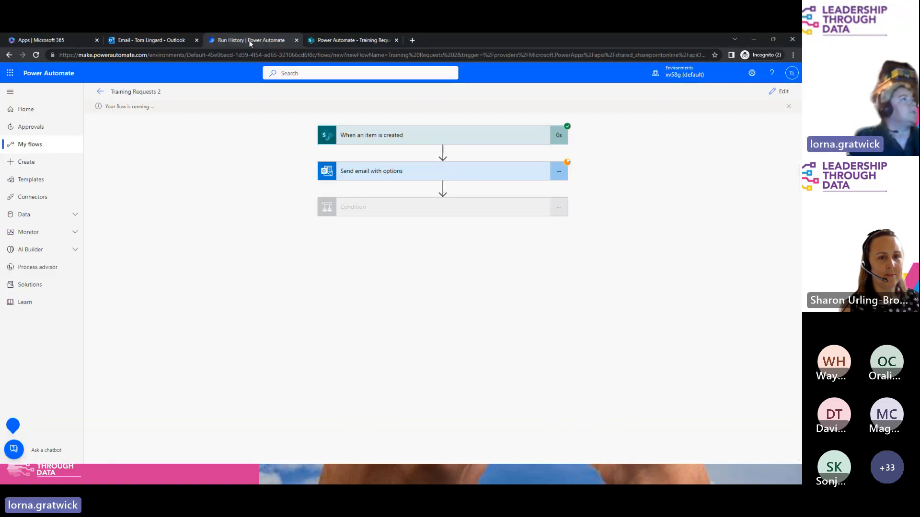
left_click(123, 39)
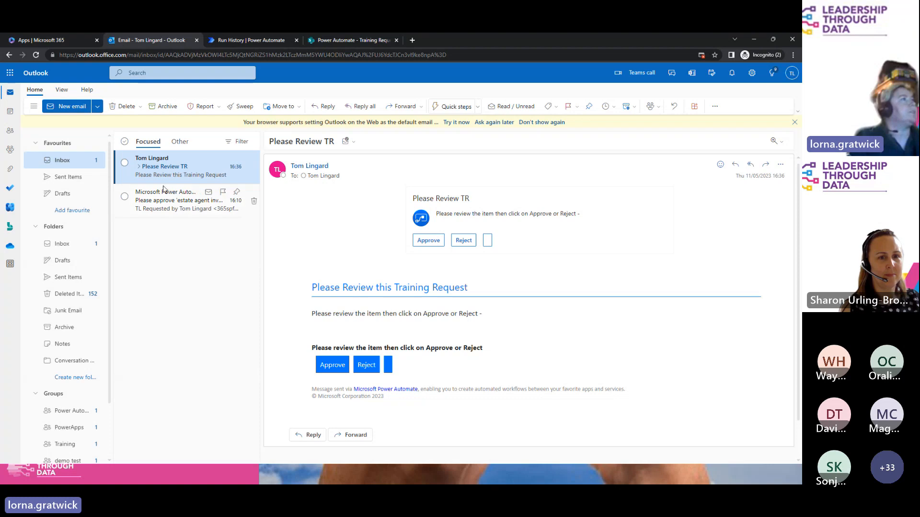
left_click(332, 365)
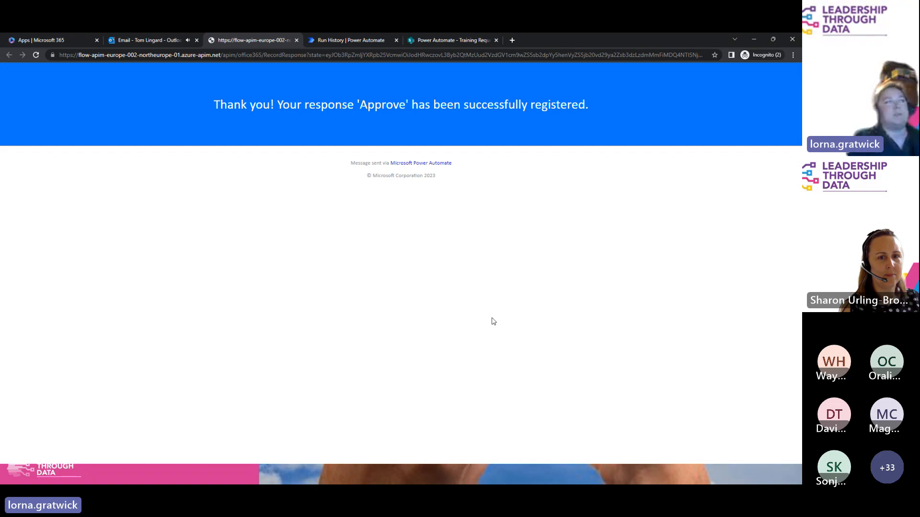
left_click(297, 40)
left_click(186, 166)
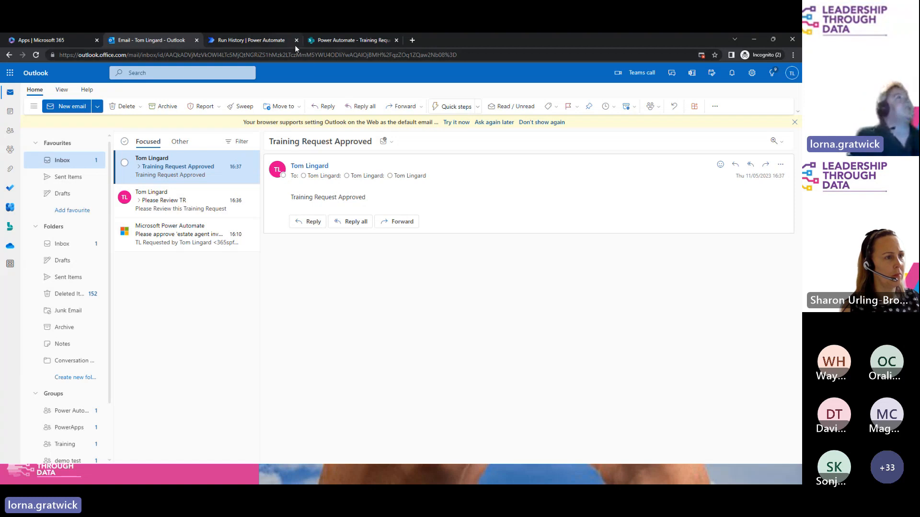
Step: Close Outlook and the Training Requests 2 flow details, dismissing the flow-ready message, to return to SharePoint
left_click(197, 41)
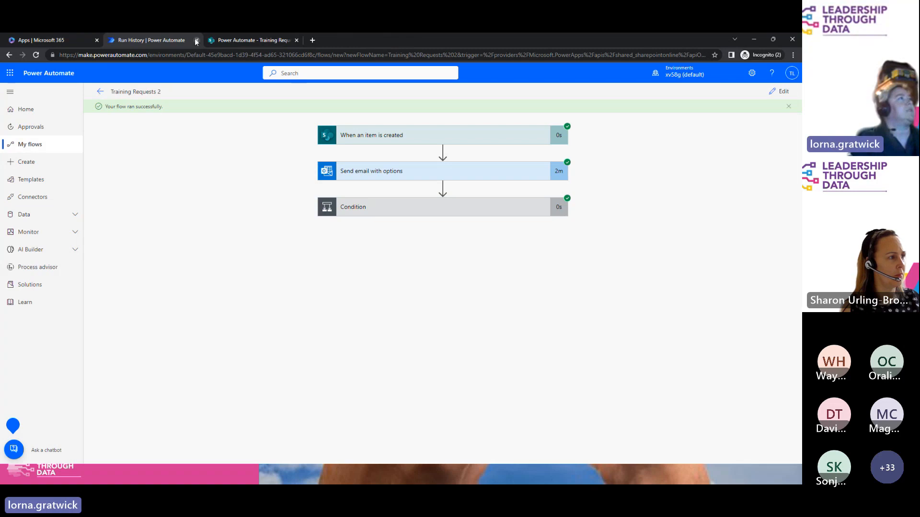
left_click(100, 91)
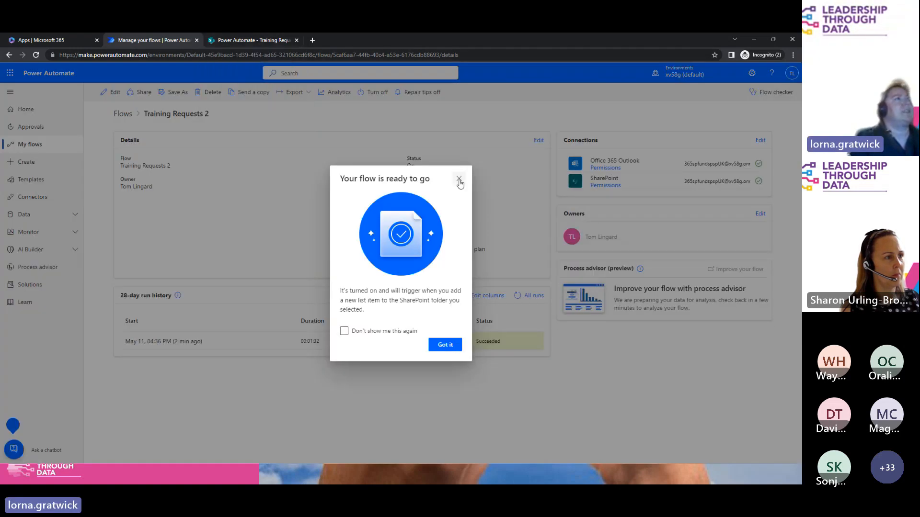
left_click(458, 178)
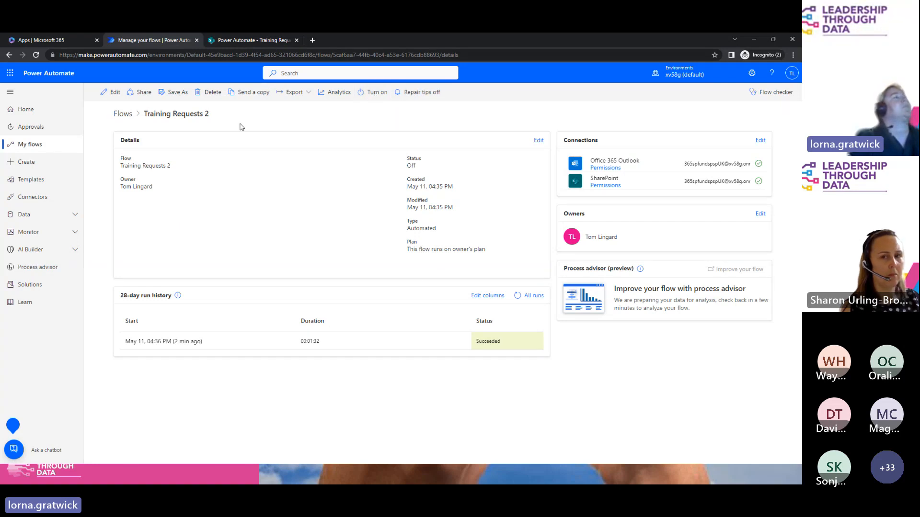
left_click(196, 40)
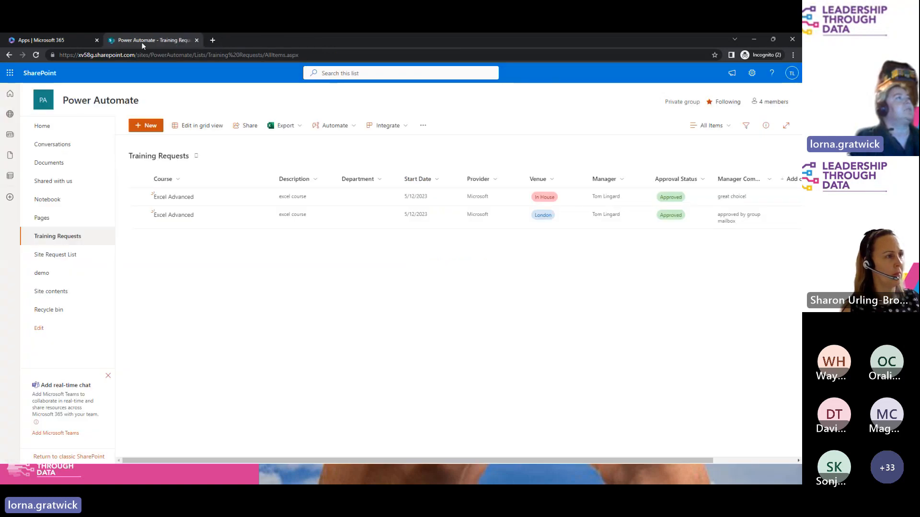
Step: Refresh the Training Requests list, then switch to the Look up Approver from List slide
left_click(35, 55)
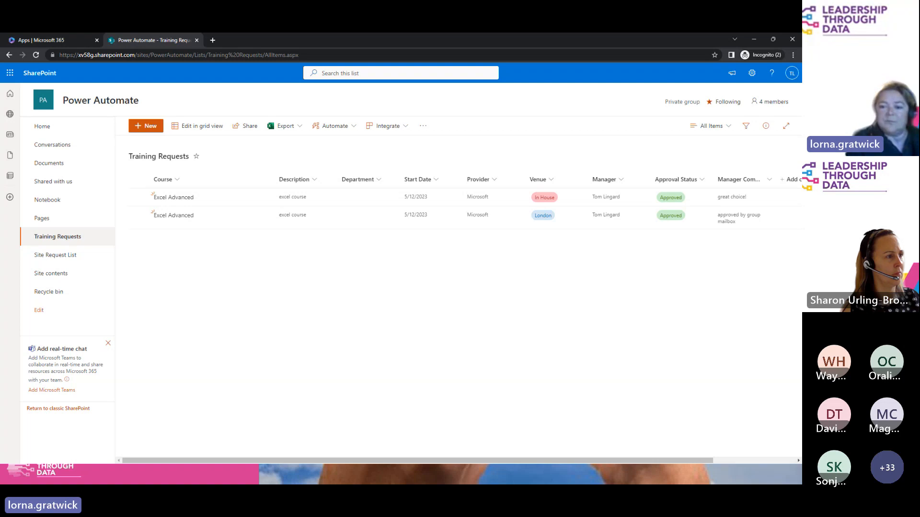
key("alt+Tab")
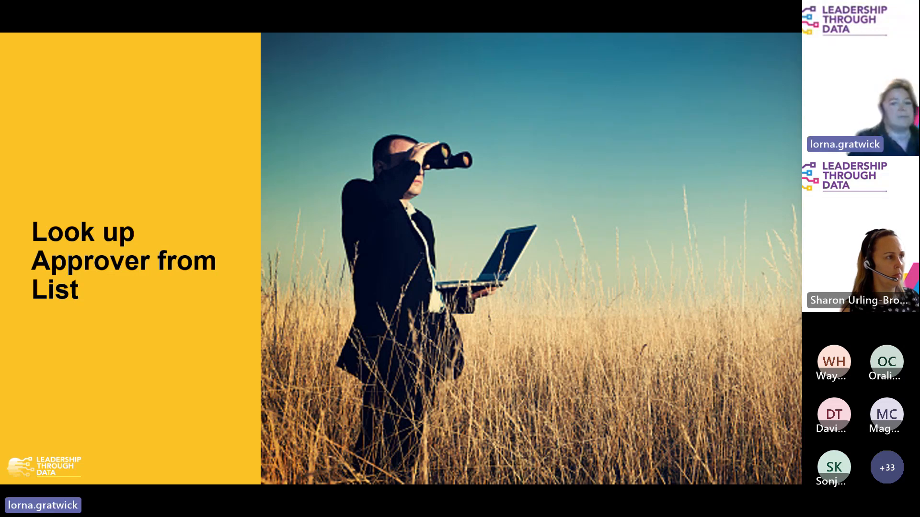
Step: Switch past the Outlook review email back to the SharePoint Training Requests list
key("alt+Tab")
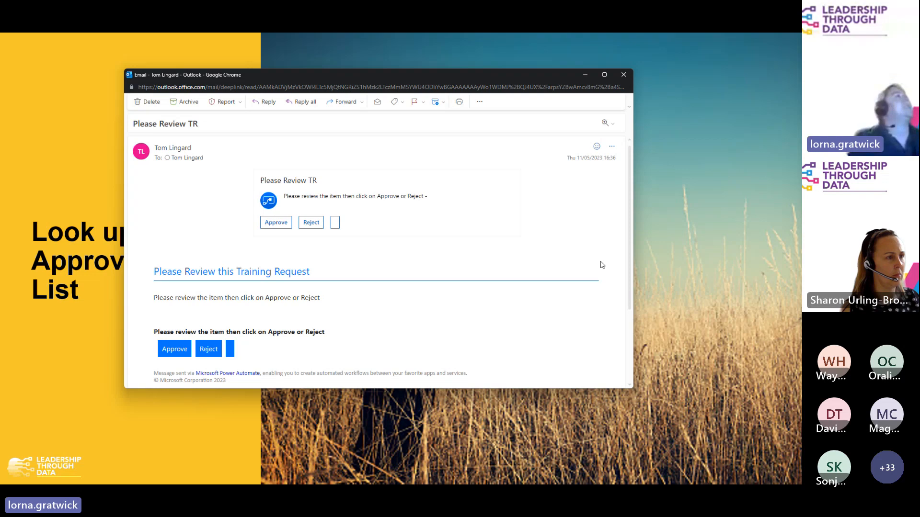
key("alt+Tab")
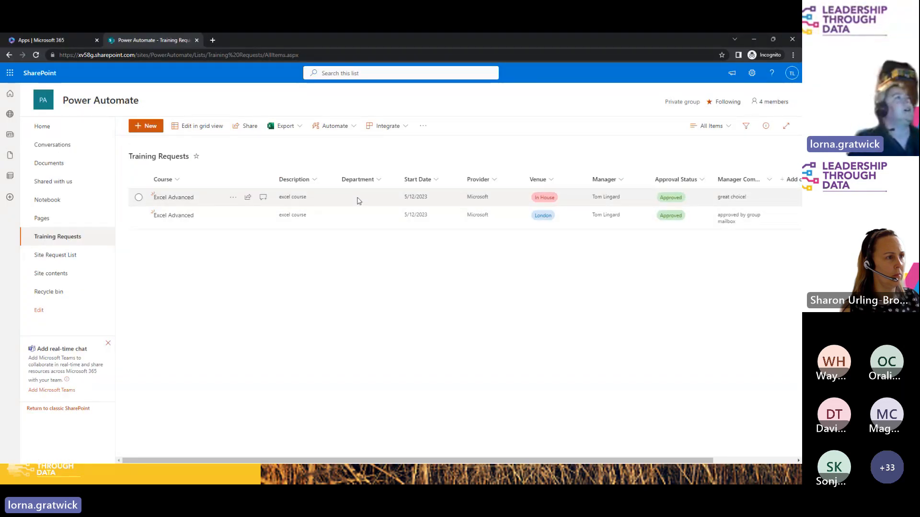
Step: Check the Department choices on the first Excel Advanced request, cancel the edit unsaved, and open Site contents
left_click(232, 199)
left_click(250, 211)
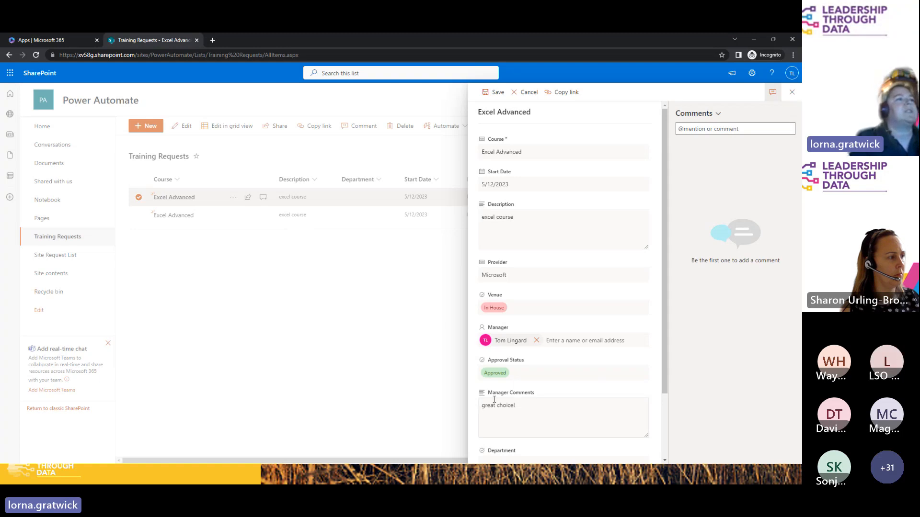
left_click_drag(662, 379, 662, 444)
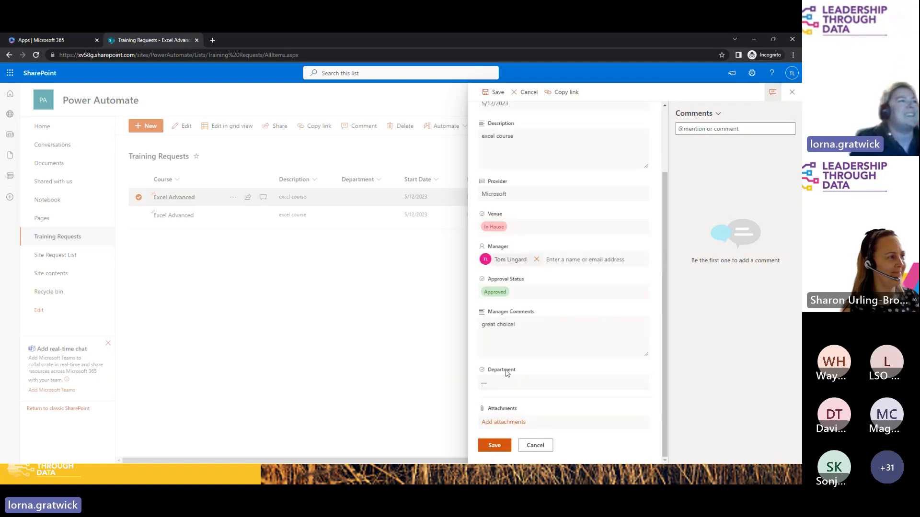
left_click(491, 385)
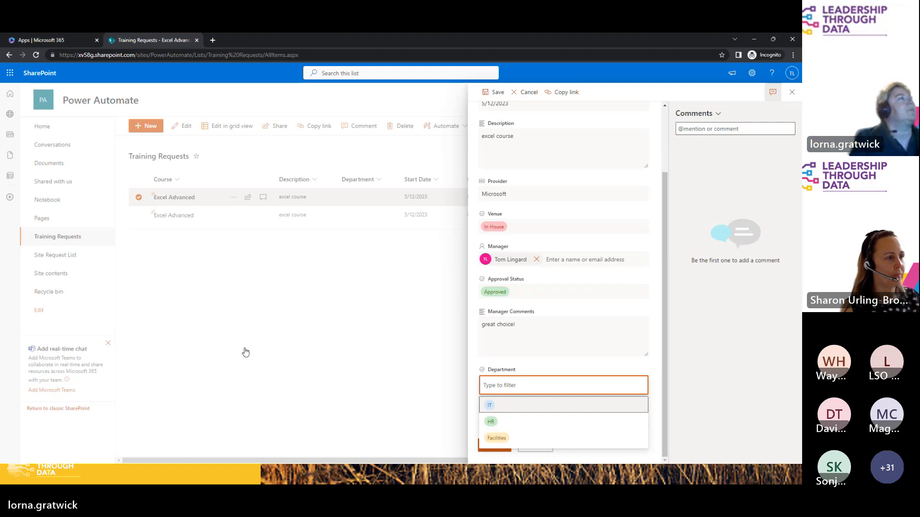
left_click(51, 276)
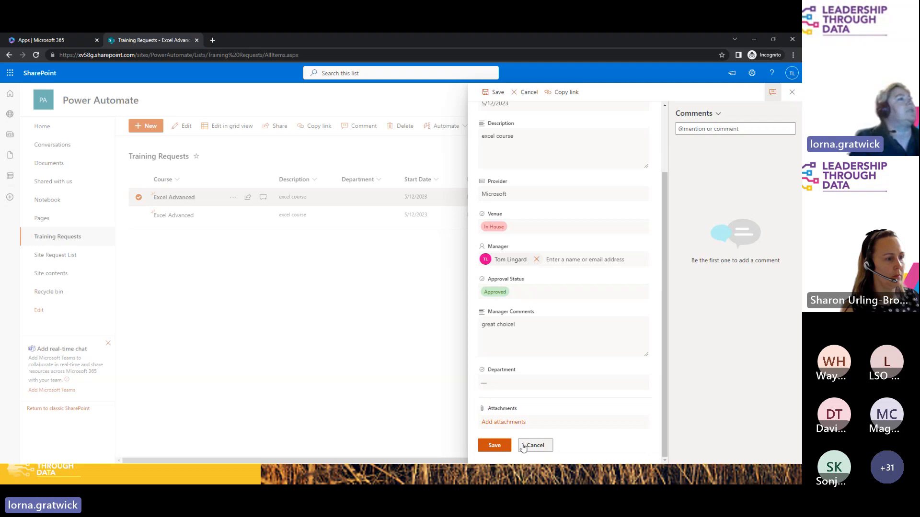
left_click(523, 447)
left_click(52, 274)
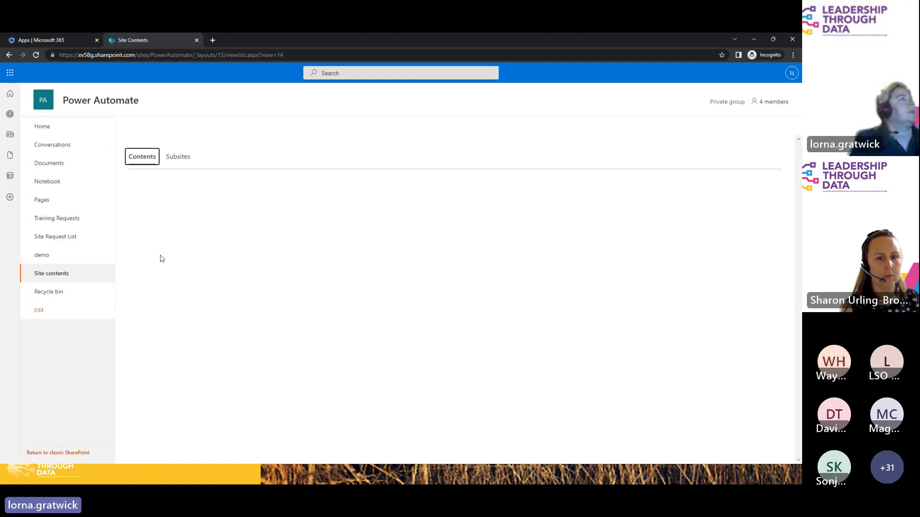
Step: Review the IT, HR, Facilities and Legal rows of the Departments list, then return to Training Requests
left_click(165, 309)
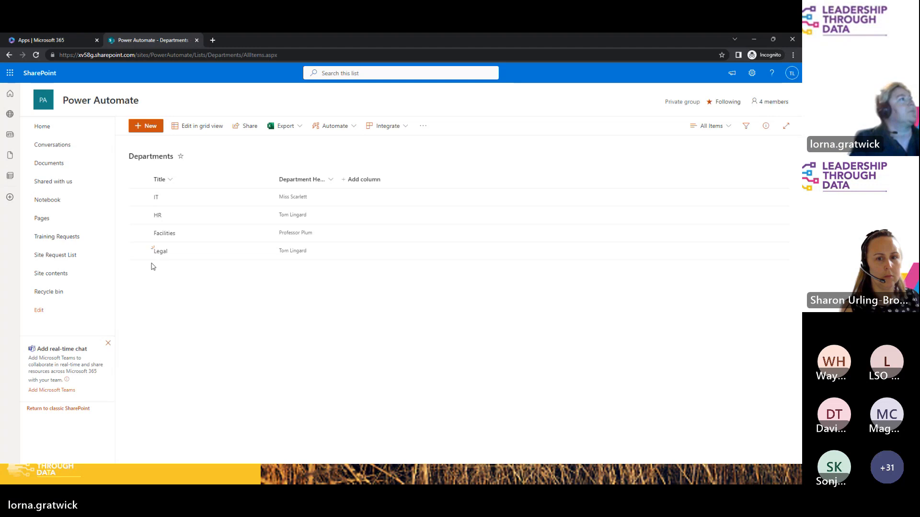
left_click(138, 197)
left_click(138, 215)
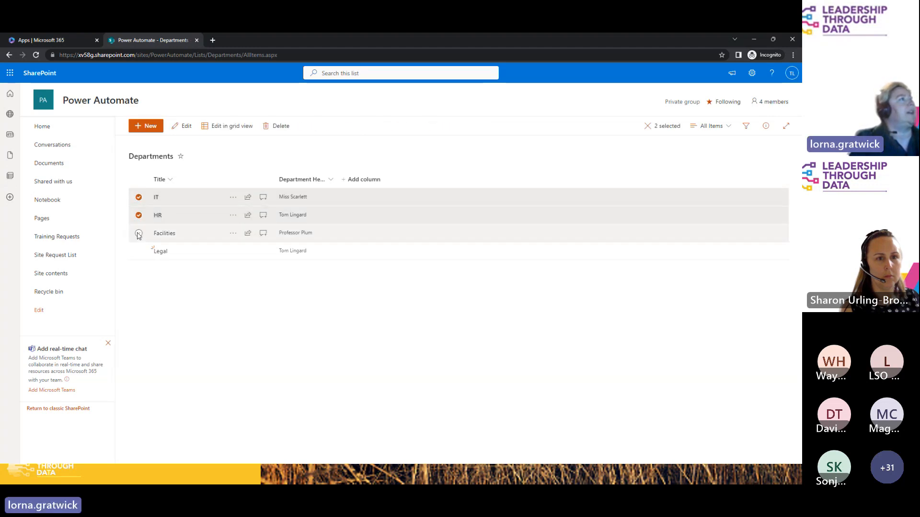
left_click(138, 233)
left_click(139, 251)
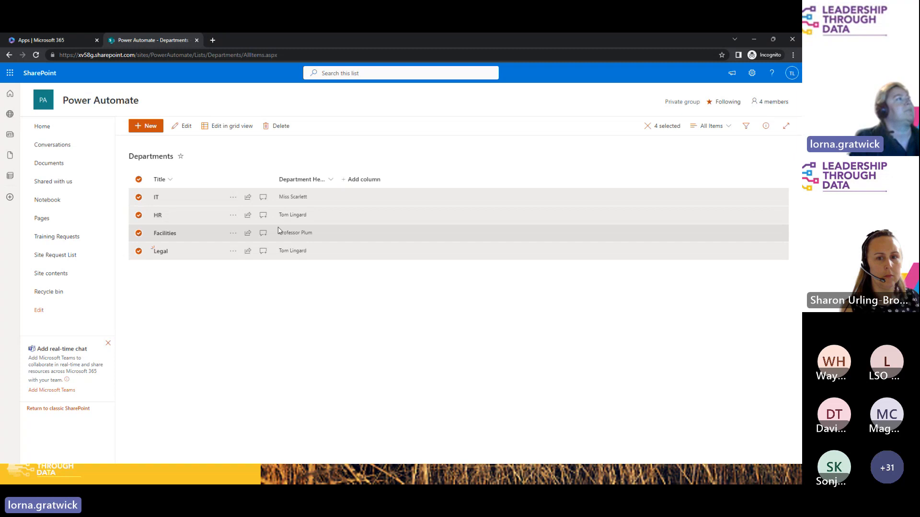
left_click(48, 237)
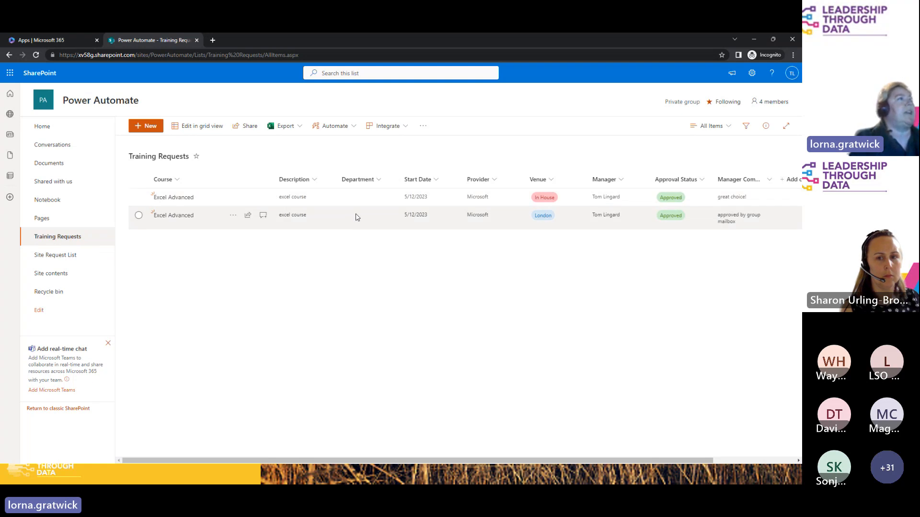
Step: Launch Power Automate from the All apps list on the Microsoft 365 apps page
left_click(57, 42)
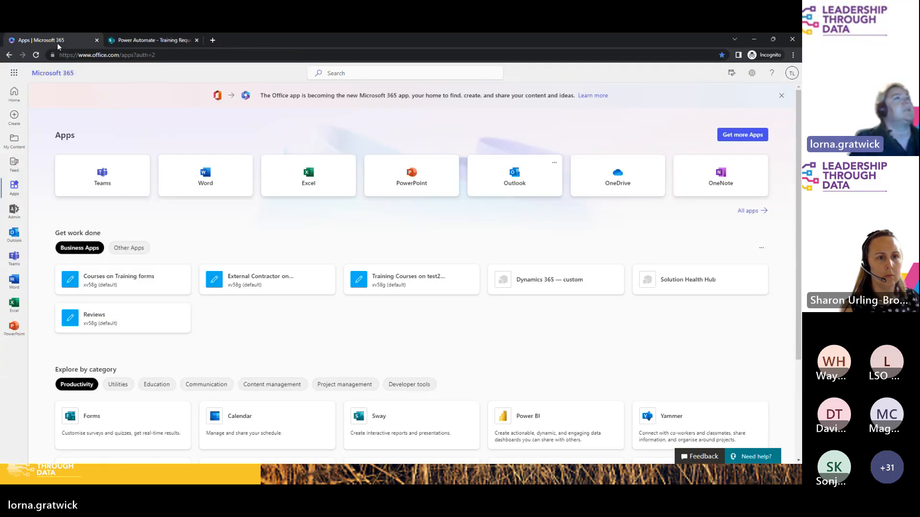
left_click(751, 212)
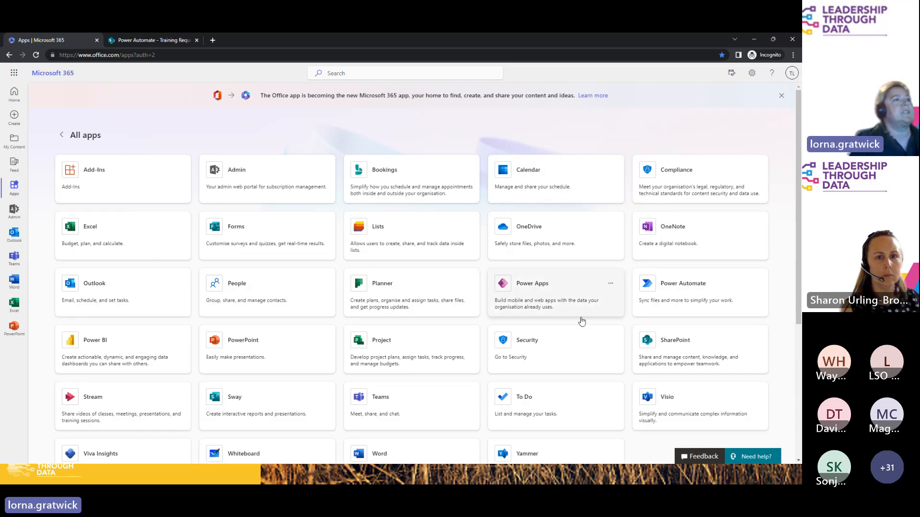
left_click(698, 301)
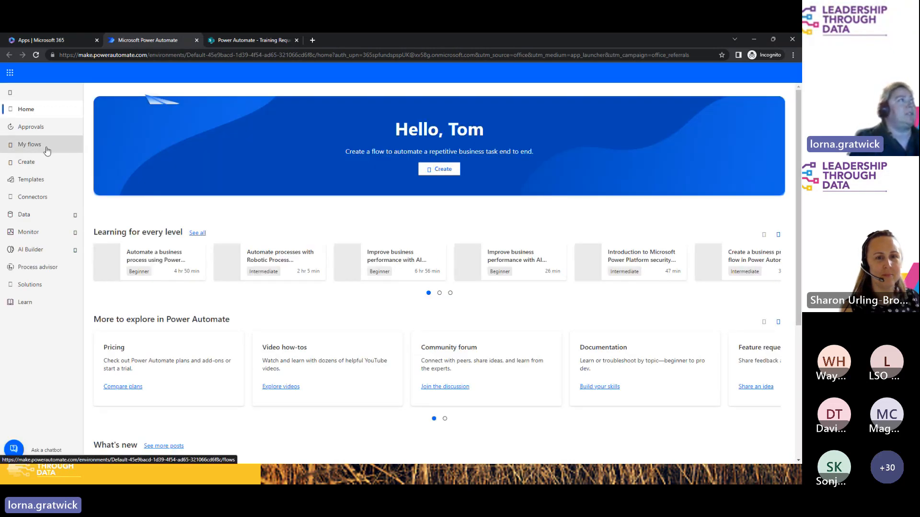
Step: Create the automated cloud flow 'Lookup Approver' triggered by SharePoint 'When an item is created'
left_click(33, 166)
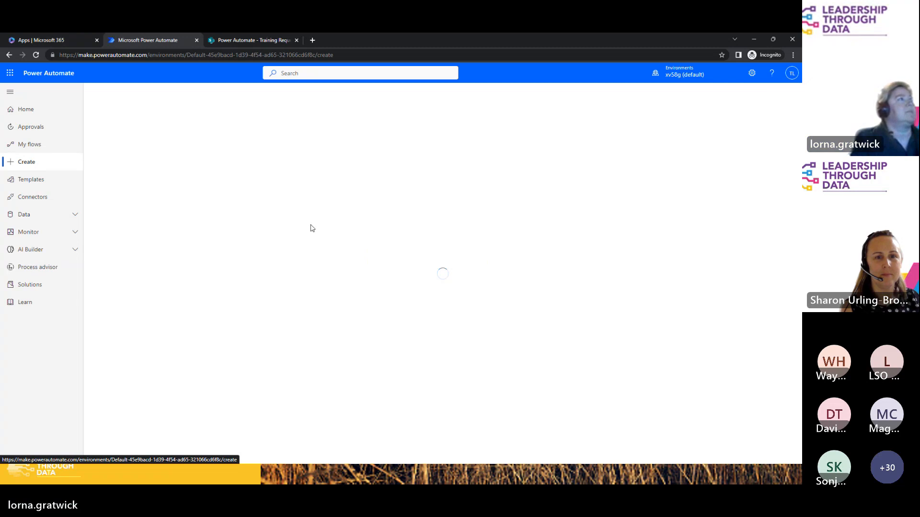
left_click(146, 183)
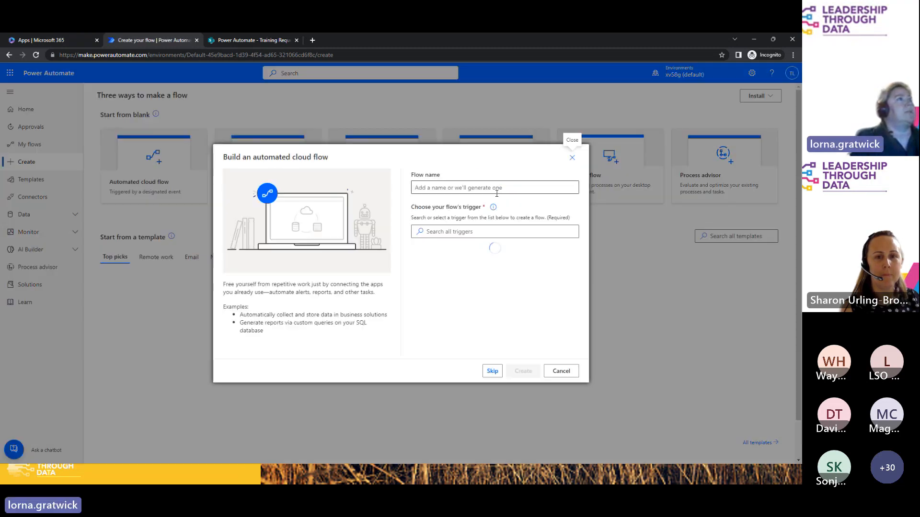
left_click(496, 193)
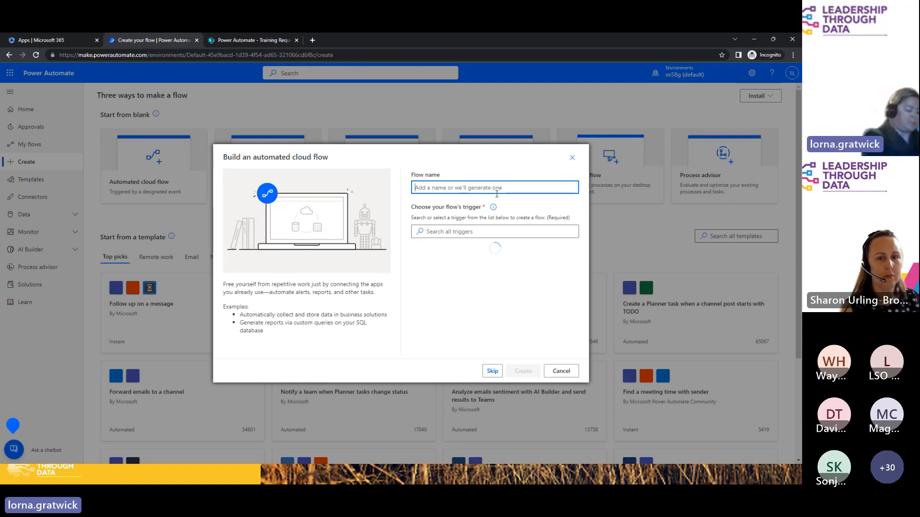
type("Lookup")
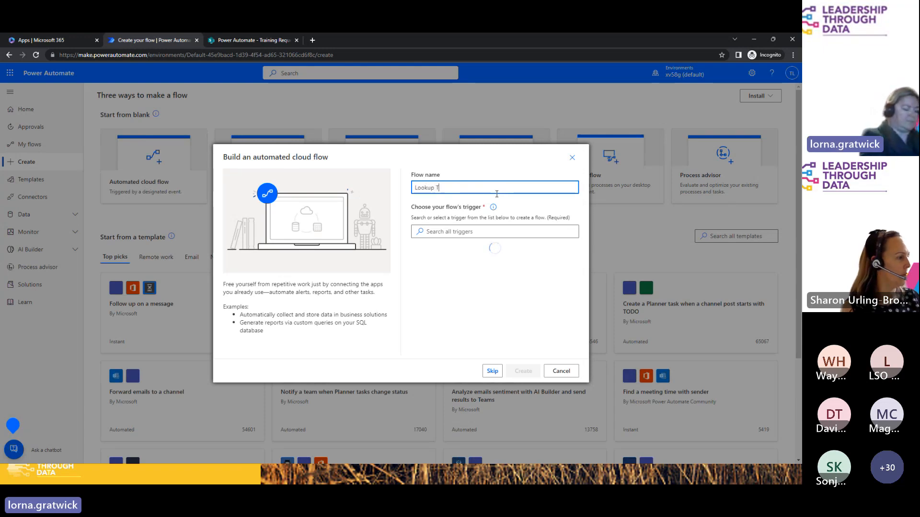
type(" Approver")
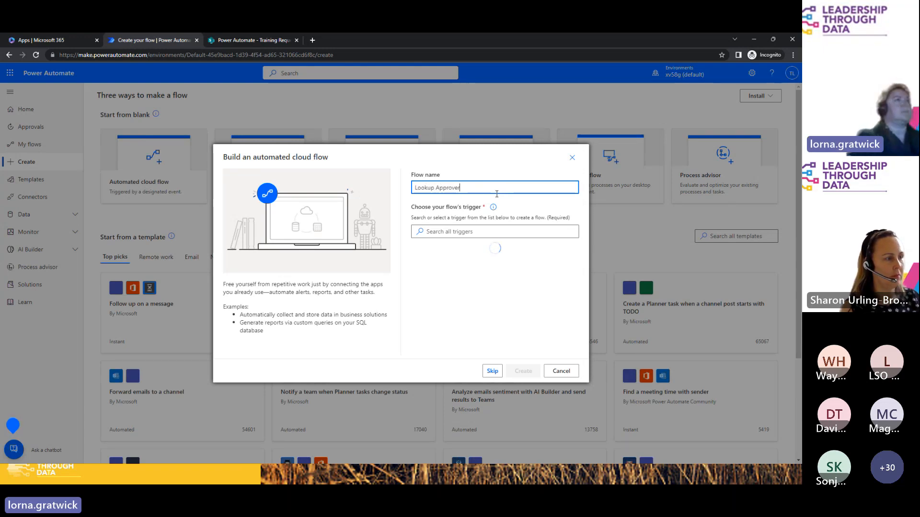
left_click(469, 233)
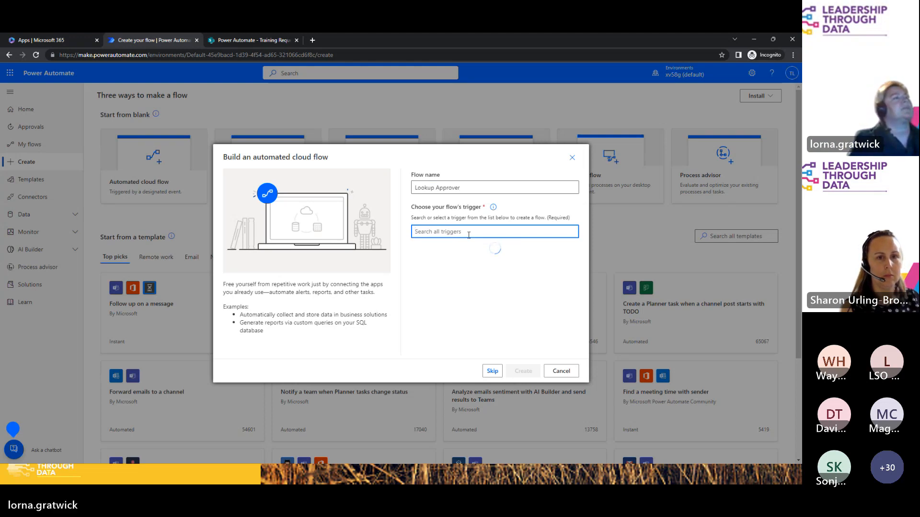
left_click(496, 275)
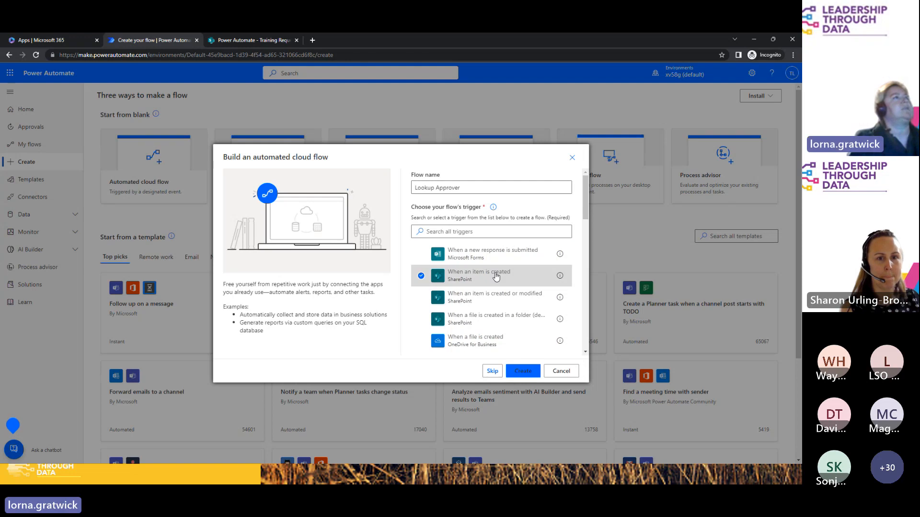
left_click(523, 370)
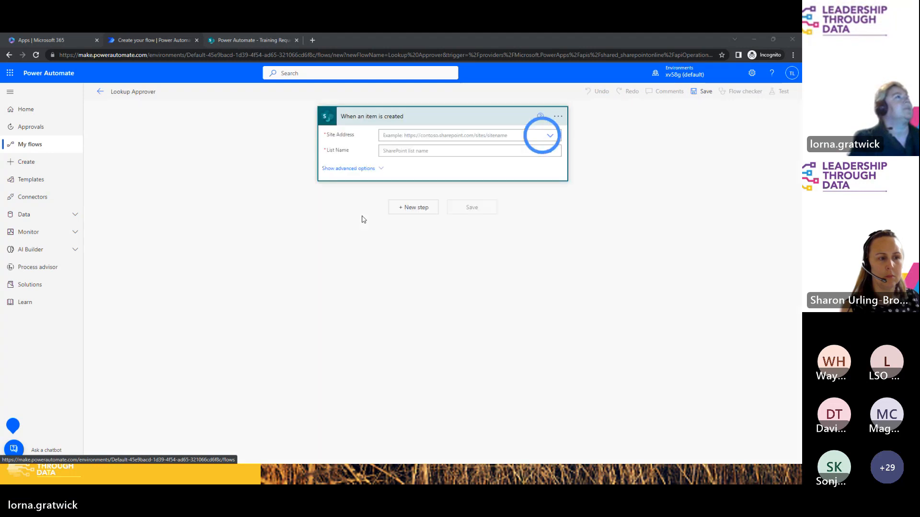
Step: Point the trigger at the Training Requests list on the Power Automate site
left_click(550, 135)
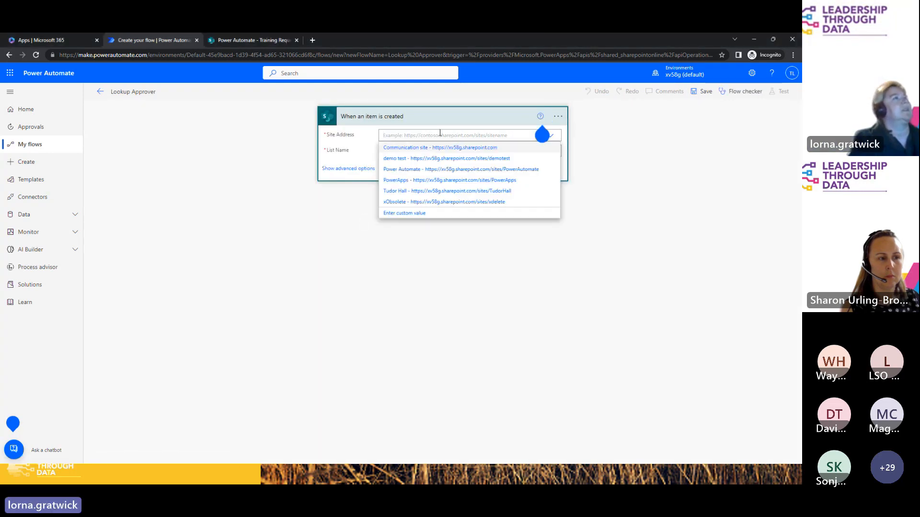
left_click(415, 174)
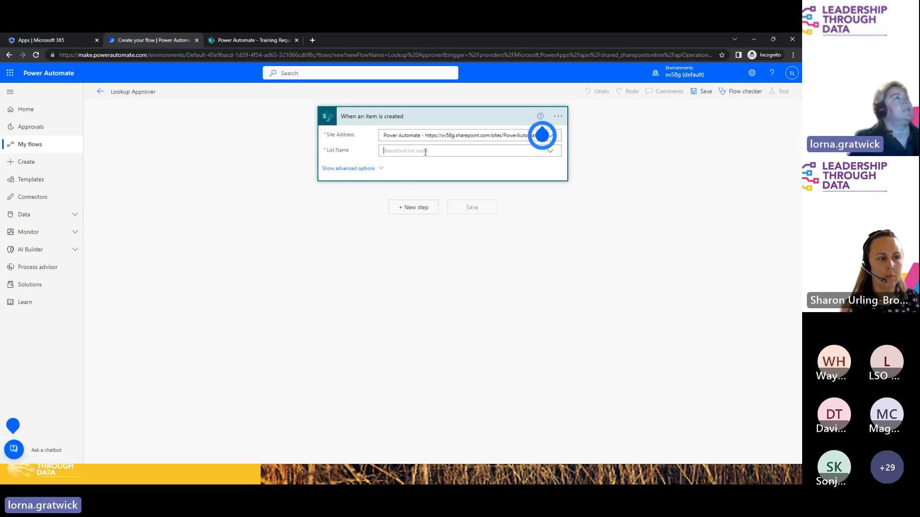
left_click(422, 150)
left_click(416, 185)
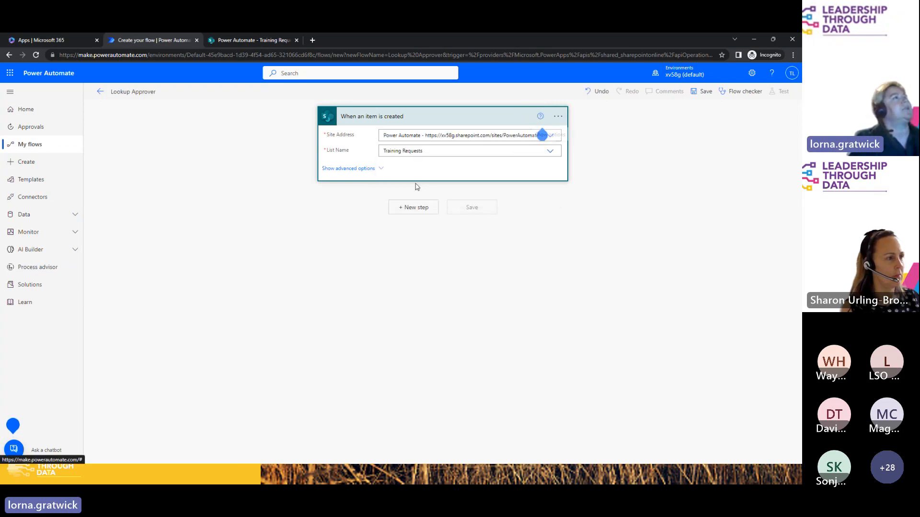
Step: Add a new step and search the operations for 'get ite'
left_click(420, 213)
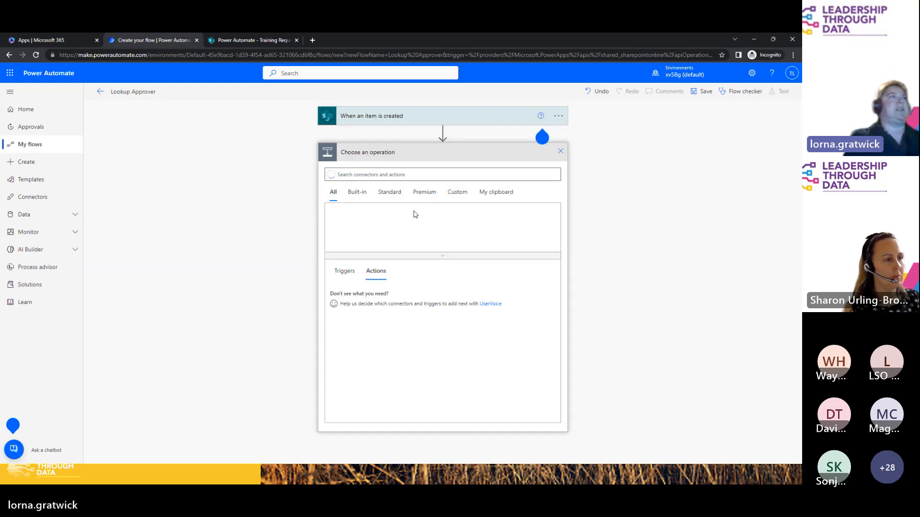
left_click(358, 174)
type("get items")
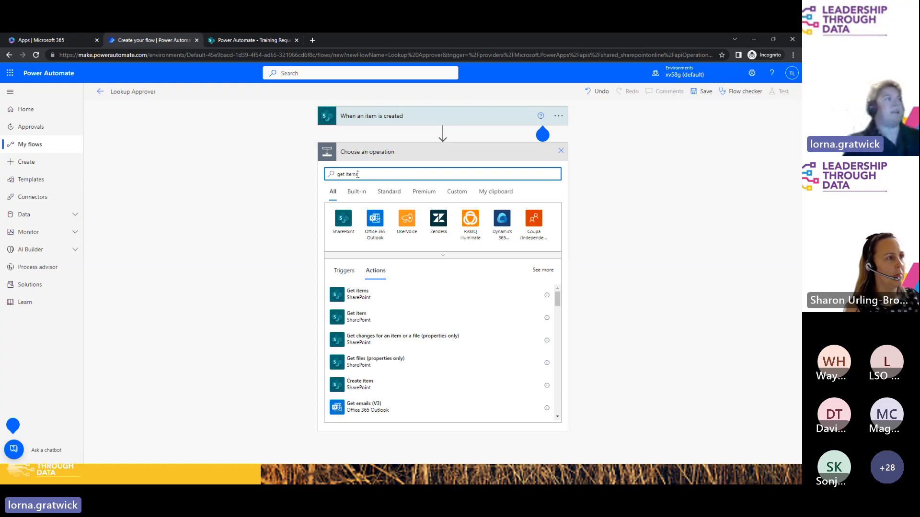
Step: Add a SharePoint Get items action reading the Departments list on the Power Automate site
left_click(358, 292)
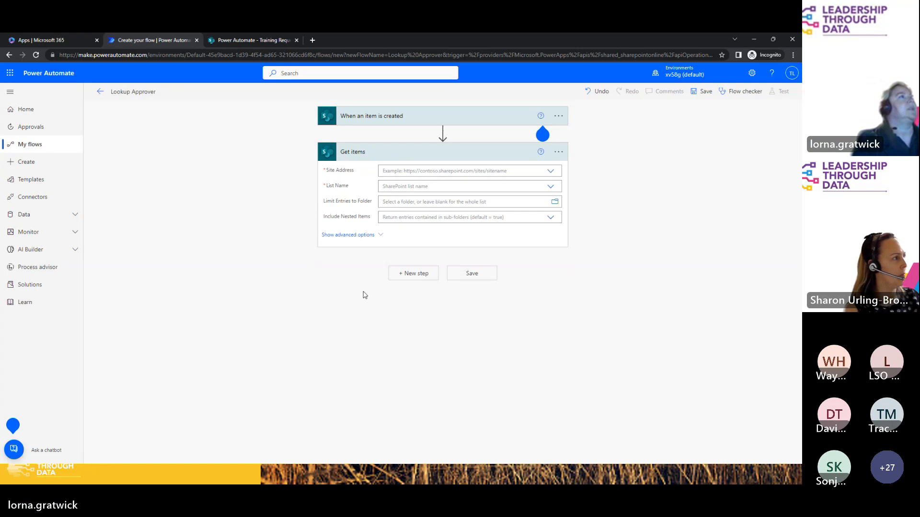
left_click(420, 171)
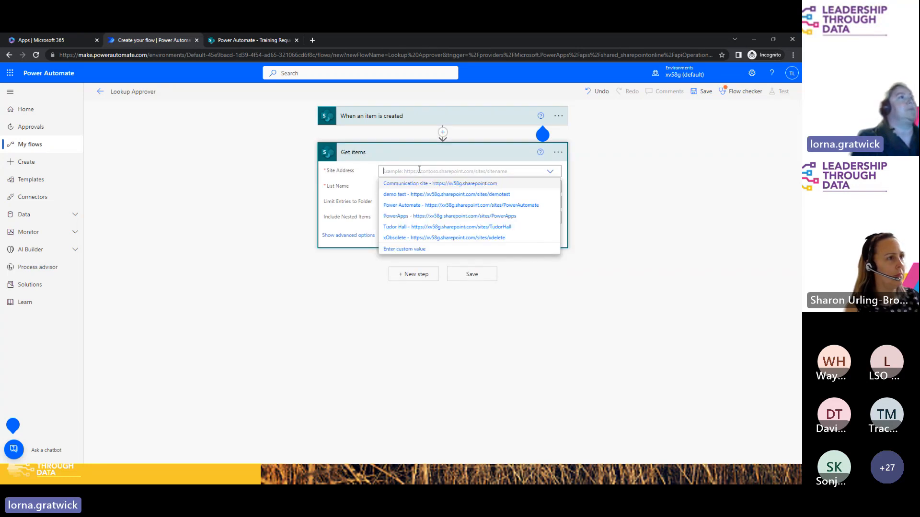
left_click(411, 206)
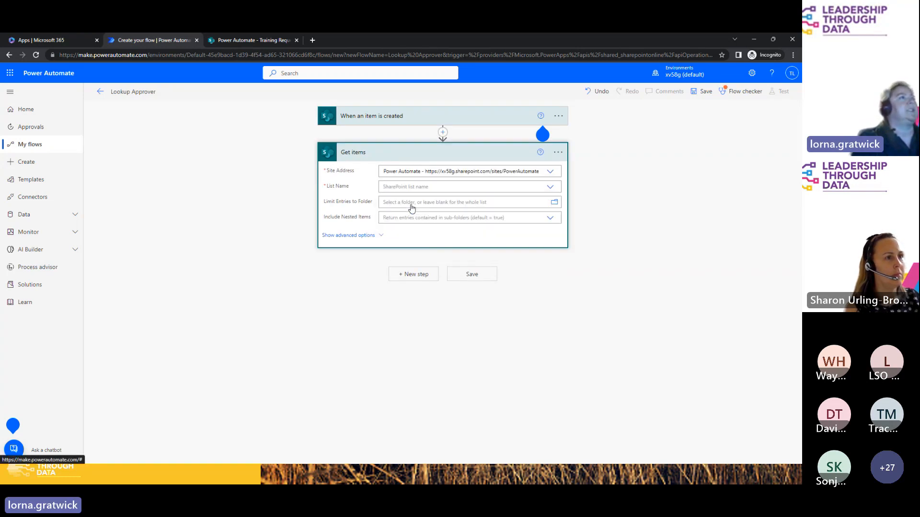
left_click(424, 187)
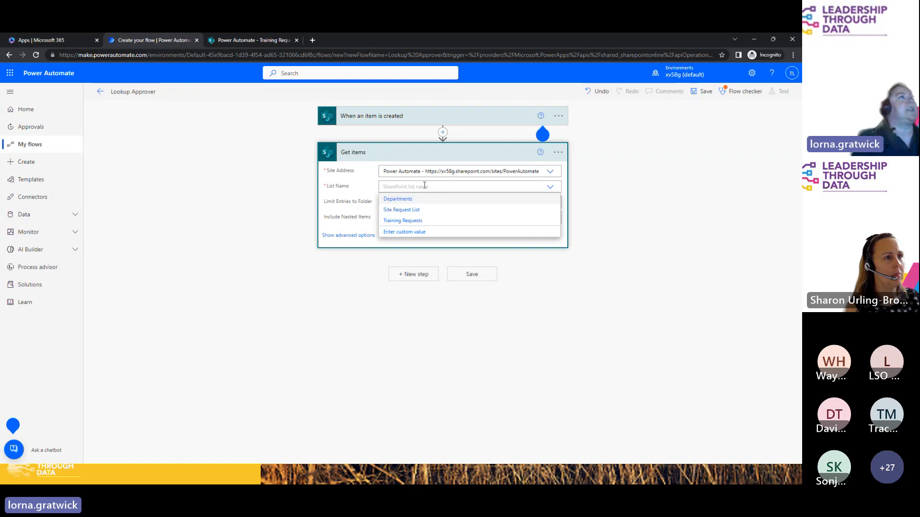
left_click(405, 204)
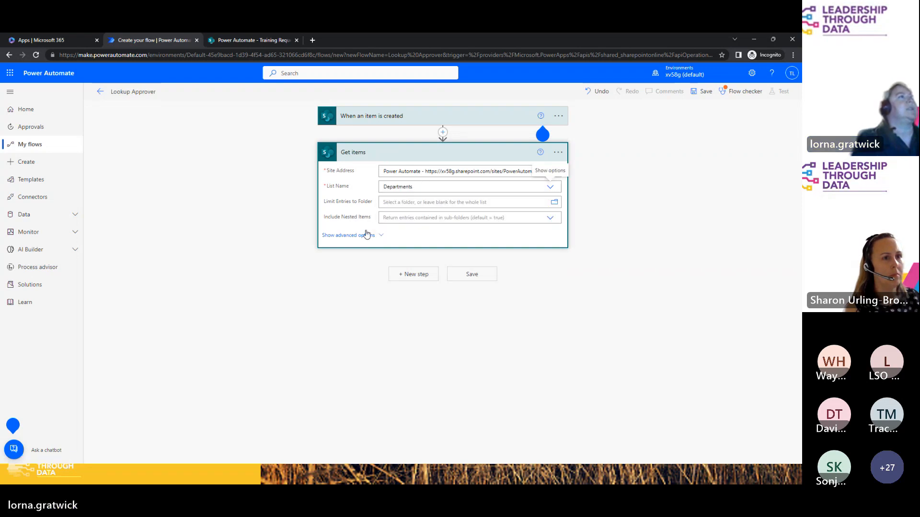
Step: Reveal Get items' advanced options and begin a Filter Query, then view the SharePoint Training Requests list
left_click(340, 236)
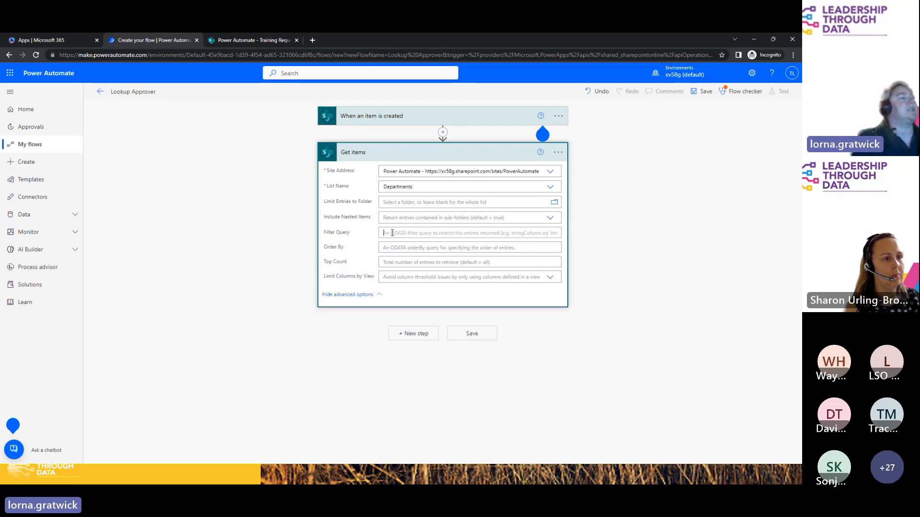
left_click(392, 233)
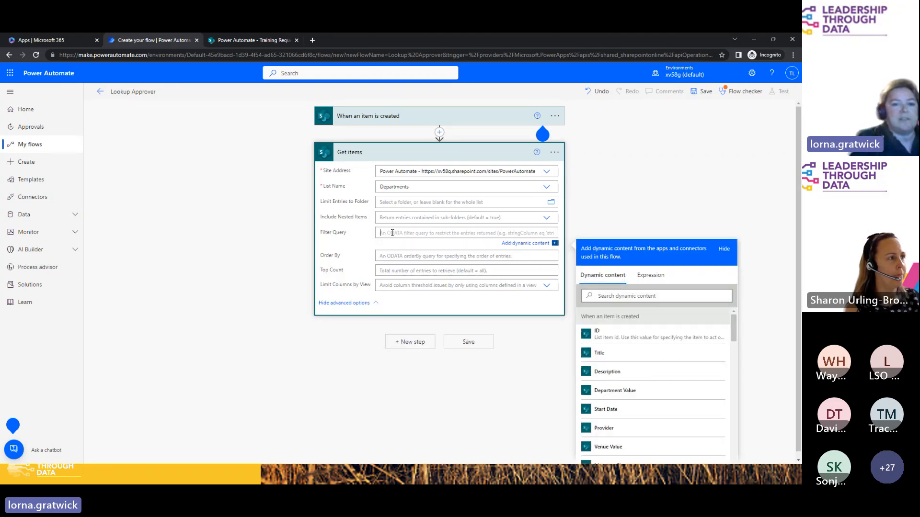
left_click(250, 41)
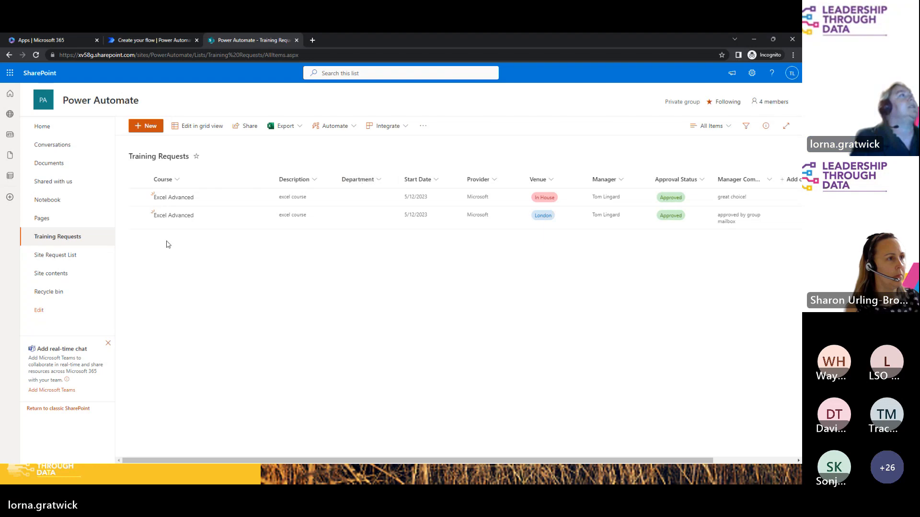
Step: Open the Departments list from Site contents, widen its Department Head column, then return to Training Requests
left_click(56, 277)
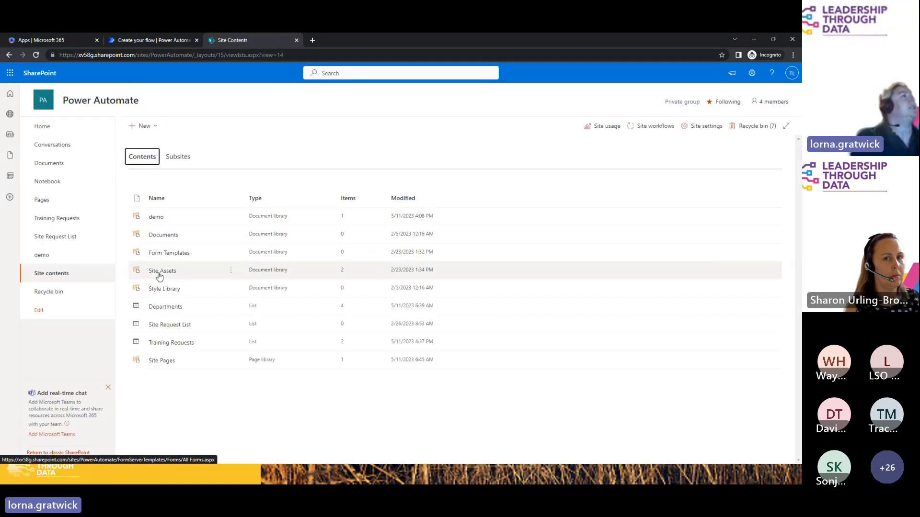
left_click(161, 308)
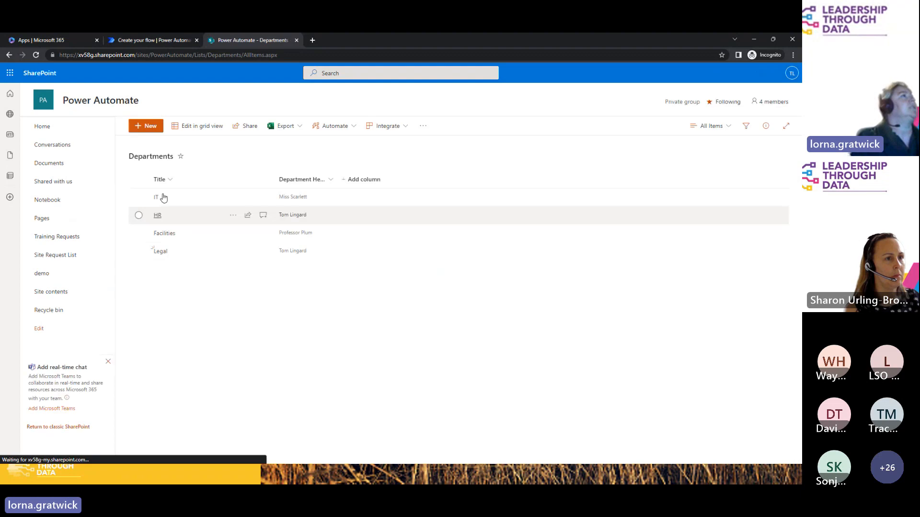
left_click_drag(336, 179, 376, 179)
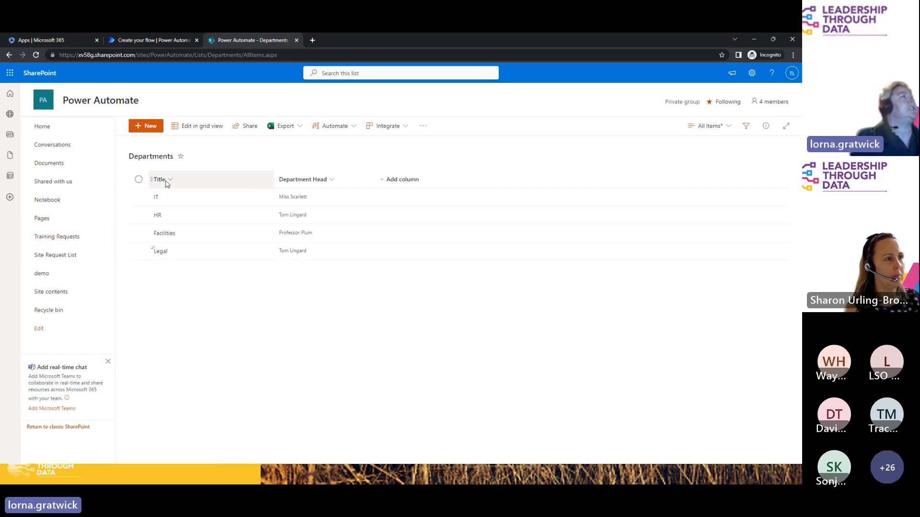
left_click(47, 240)
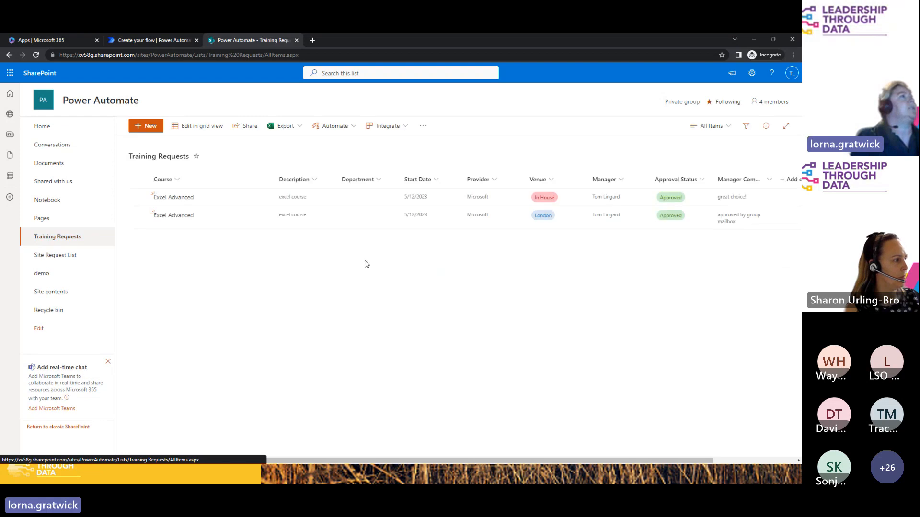
Step: Set the Get items filter query to Title eq the request's Department Value dynamic content
left_click(147, 43)
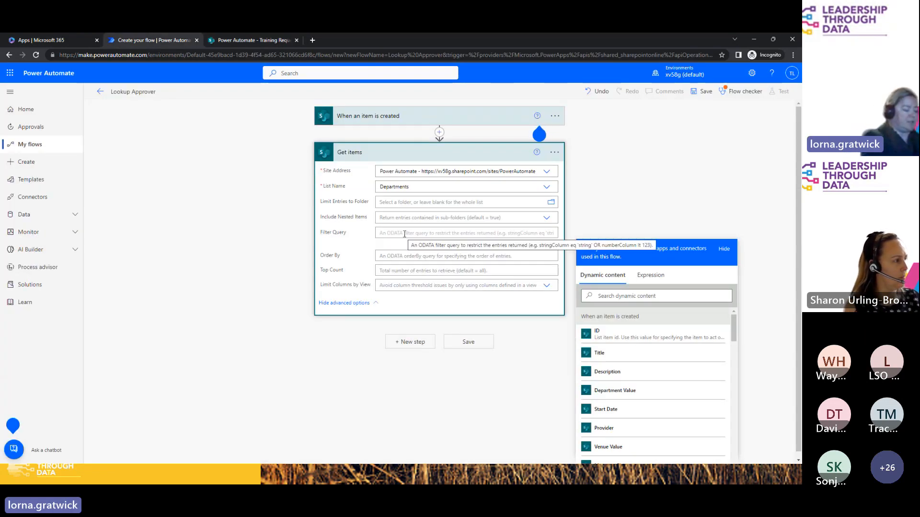
type("Title")
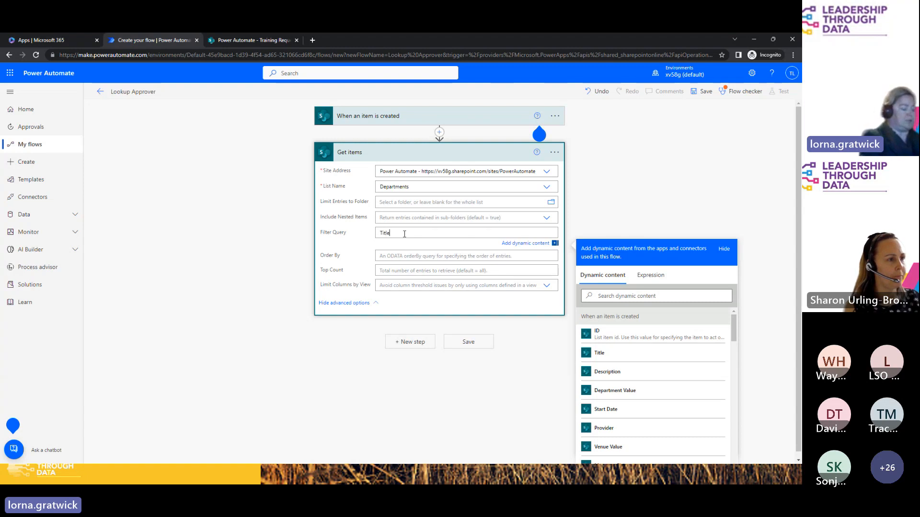
type(" eq")
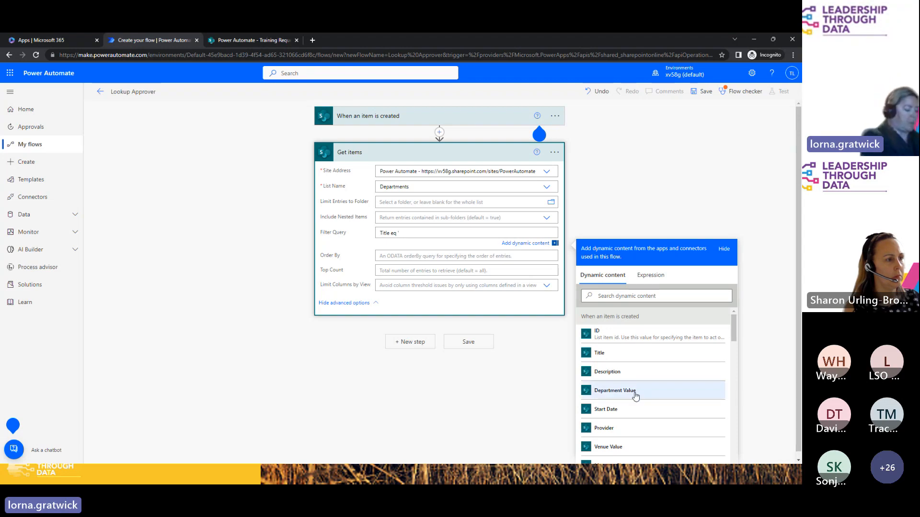
type("Department")
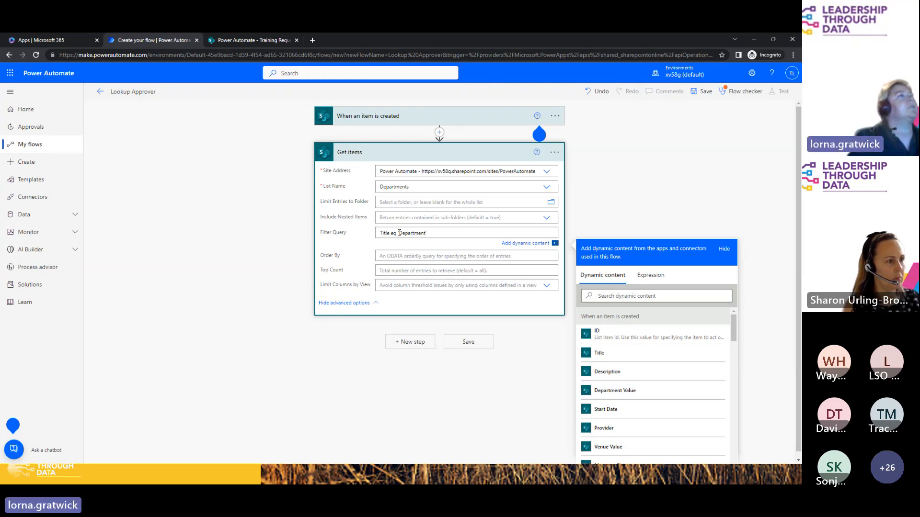
left_click_drag(399, 233, 424, 234)
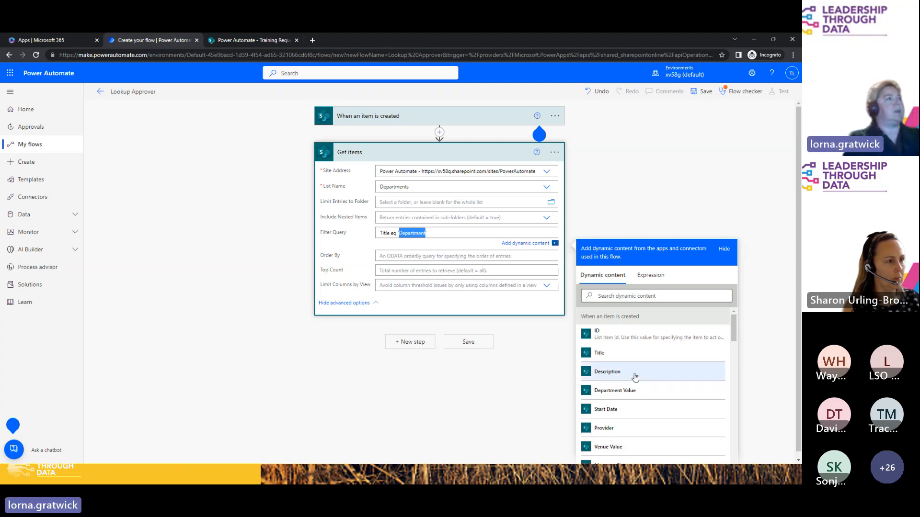
key("BackSpace")
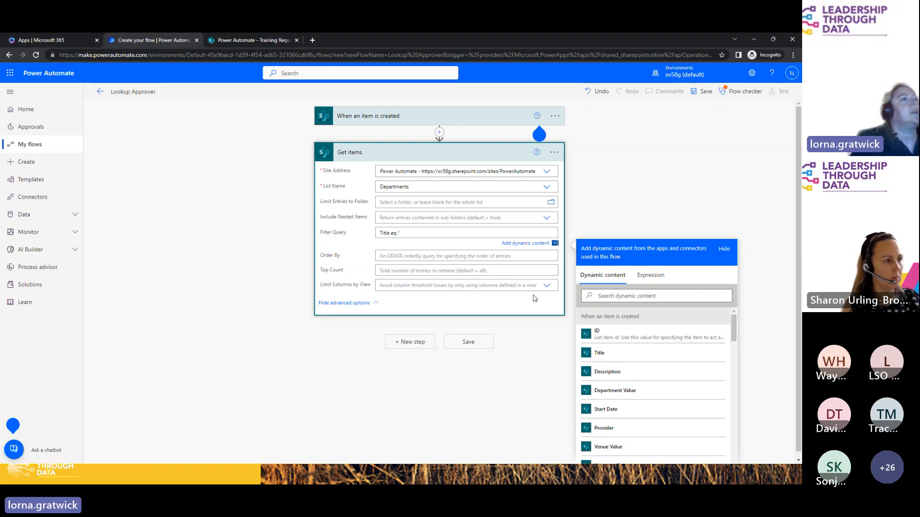
left_click(636, 392)
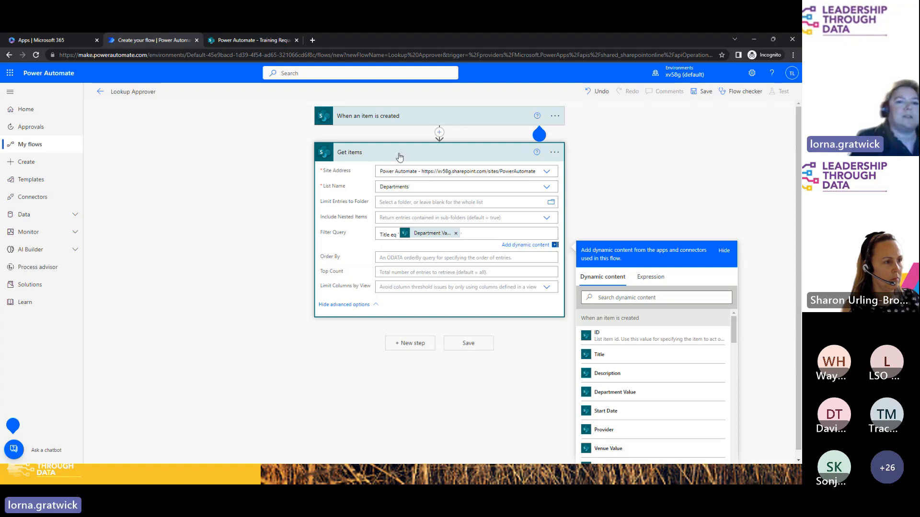
left_click(411, 344)
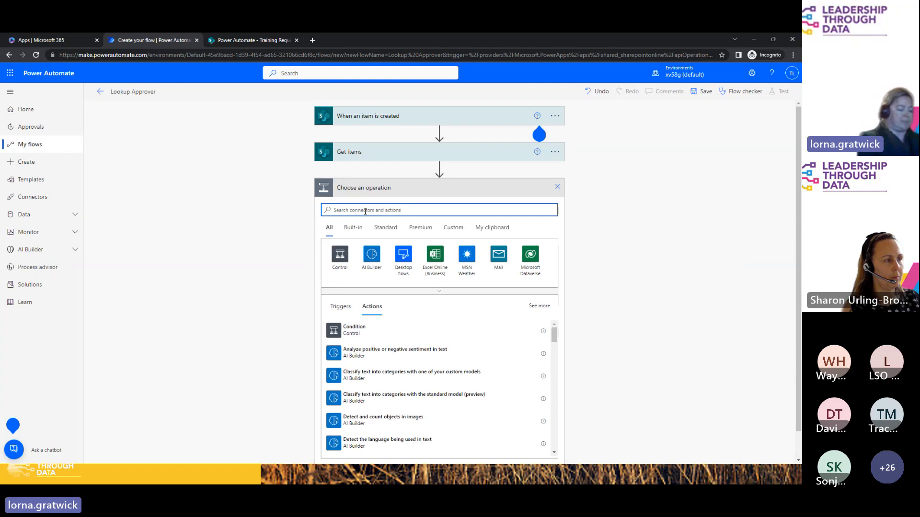
Step: Add a Compose action below Get items and open the Expression editor for its Inputs
type("compose")
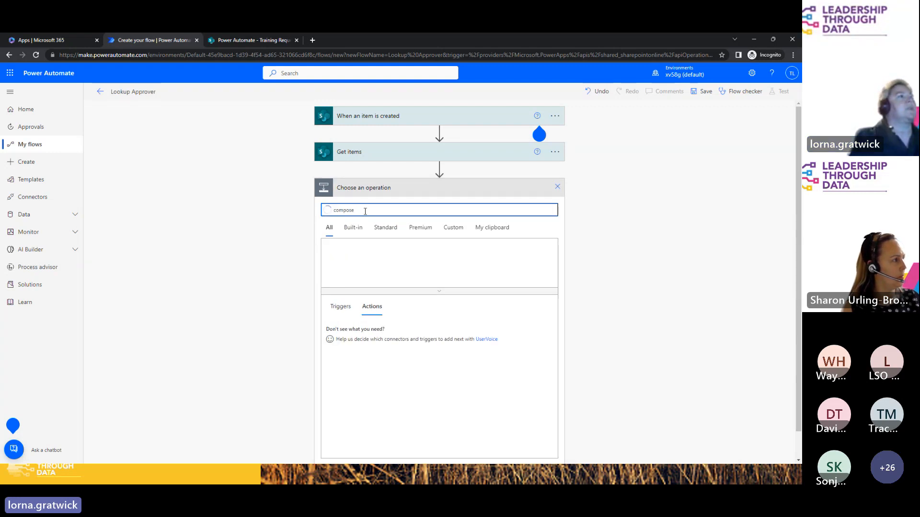
left_click(362, 333)
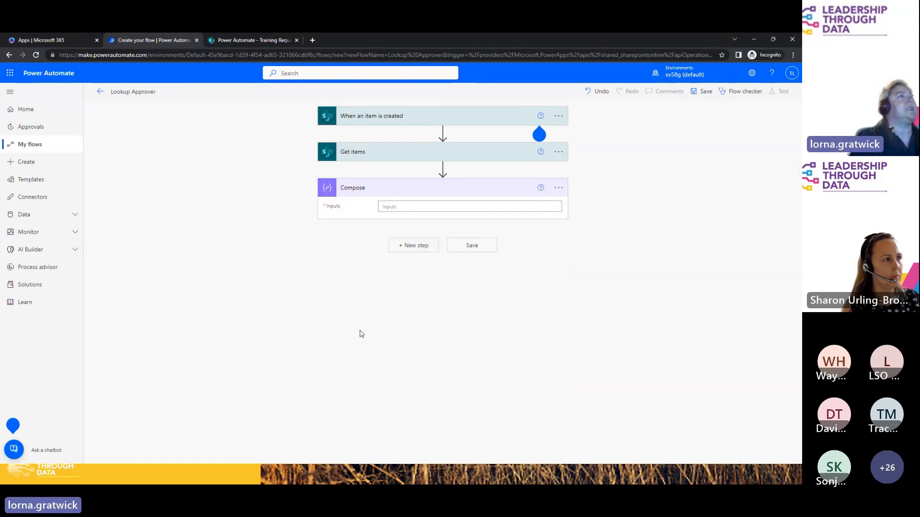
left_click(398, 206)
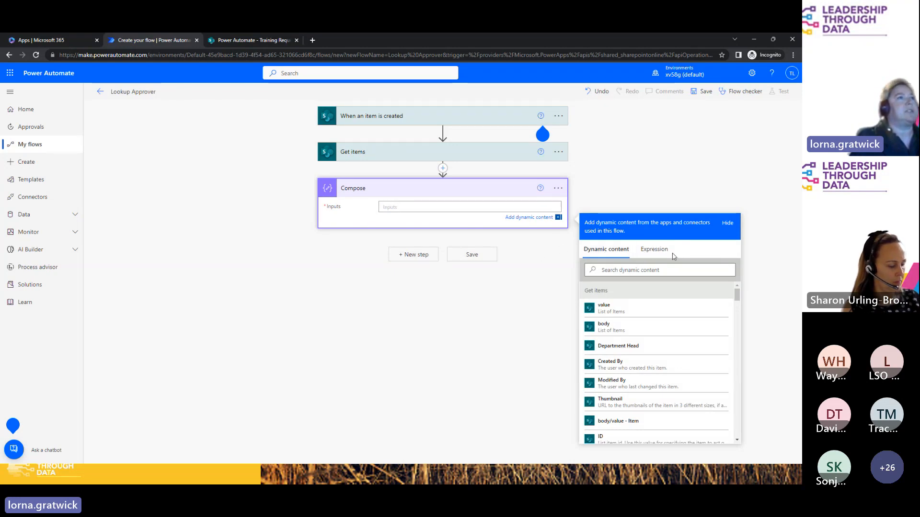
left_click(654, 251)
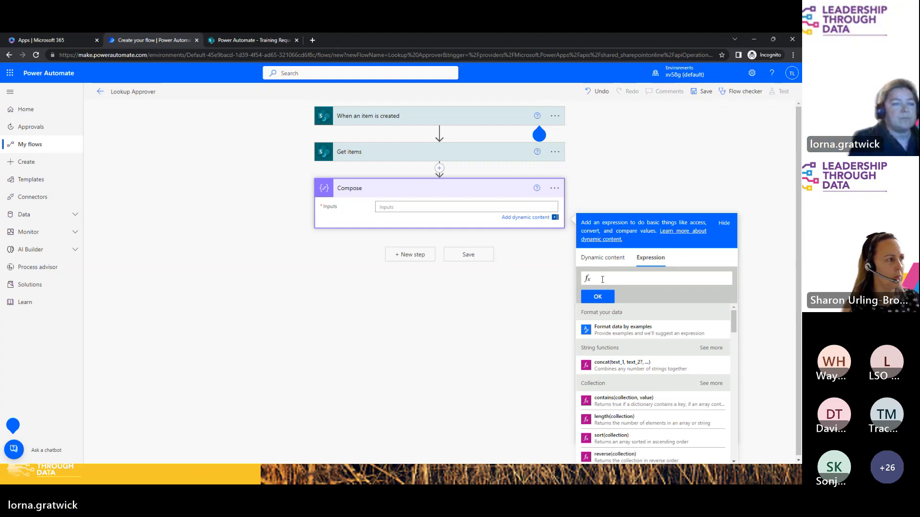
Step: Start a first(outputs('Get_items')) expression in the Compose expression box
type("first")
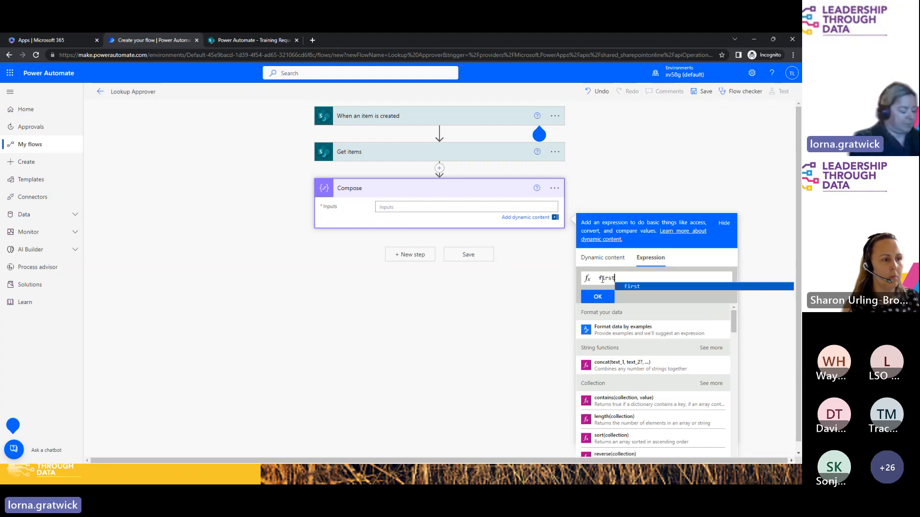
type("(out")
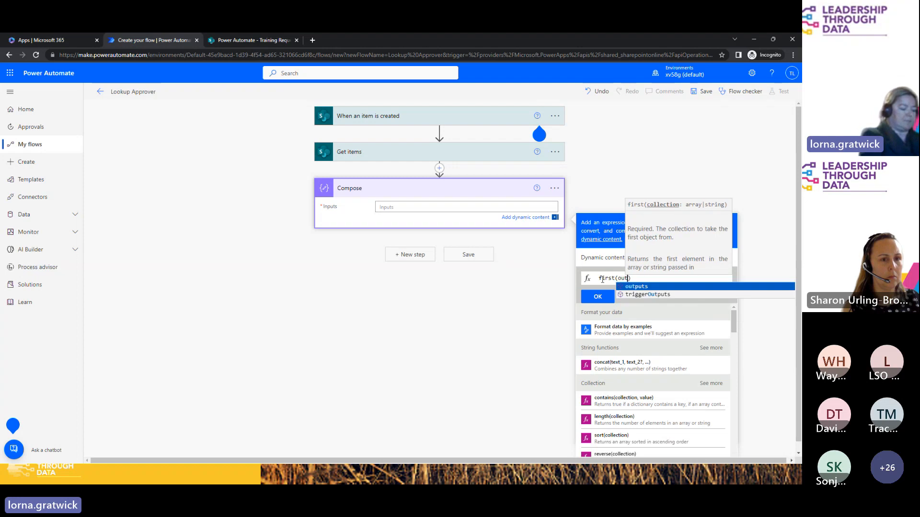
left_click(632, 287)
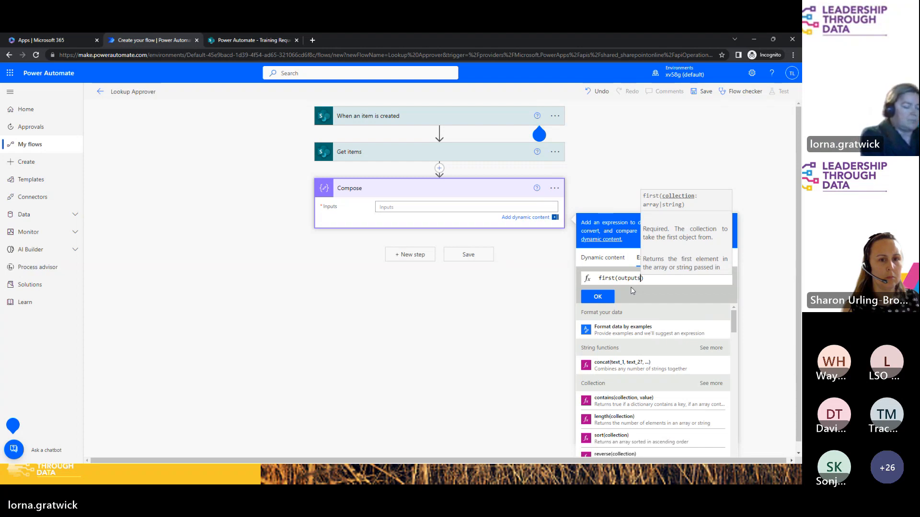
type("(")
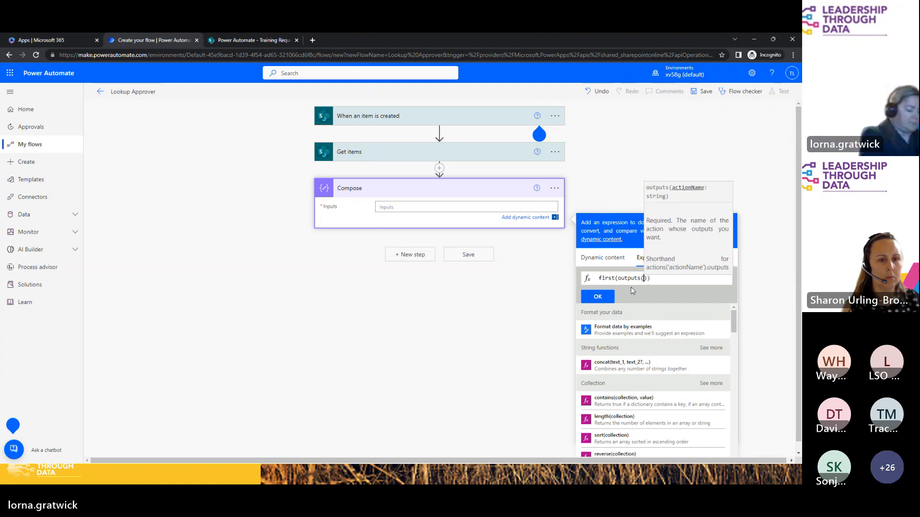
type("'")
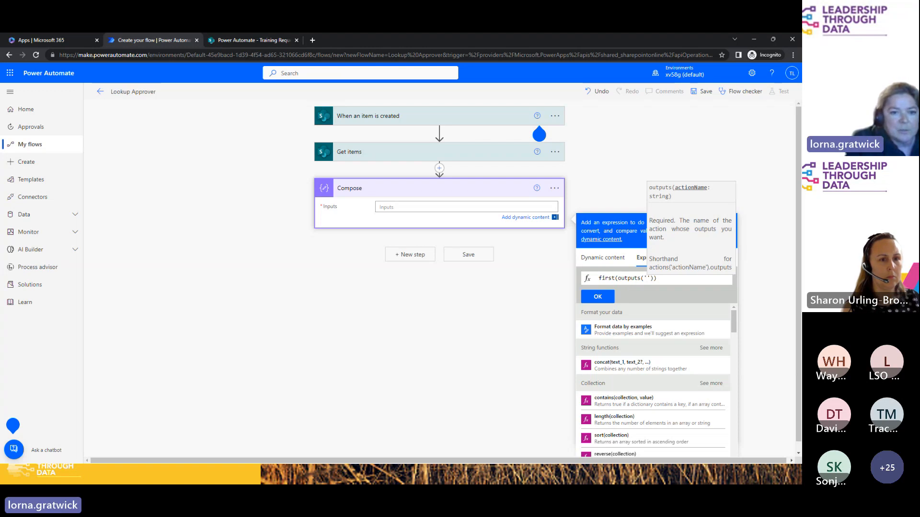
key("alt+Tab")
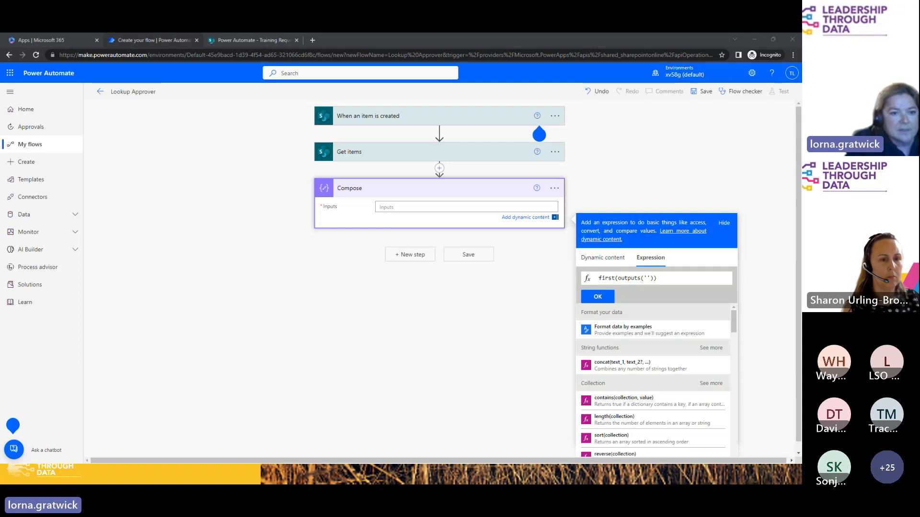
left_click(647, 278)
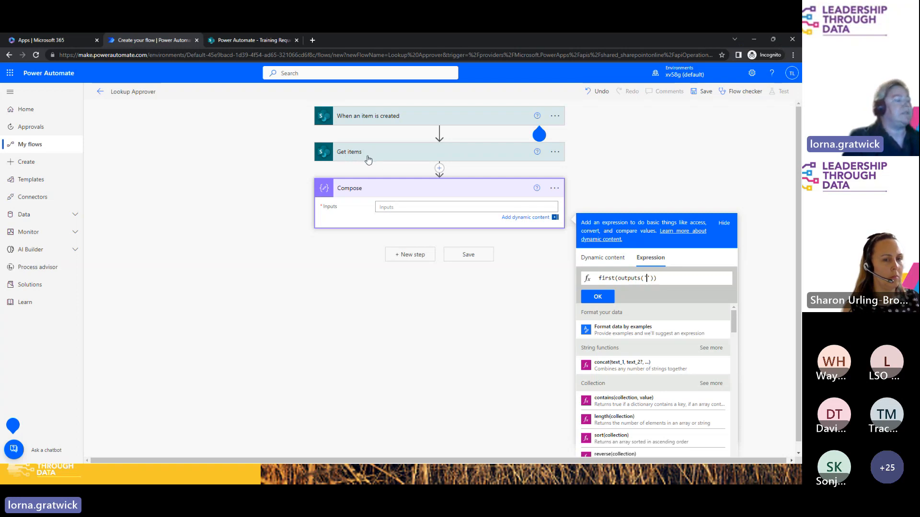
type("Get")
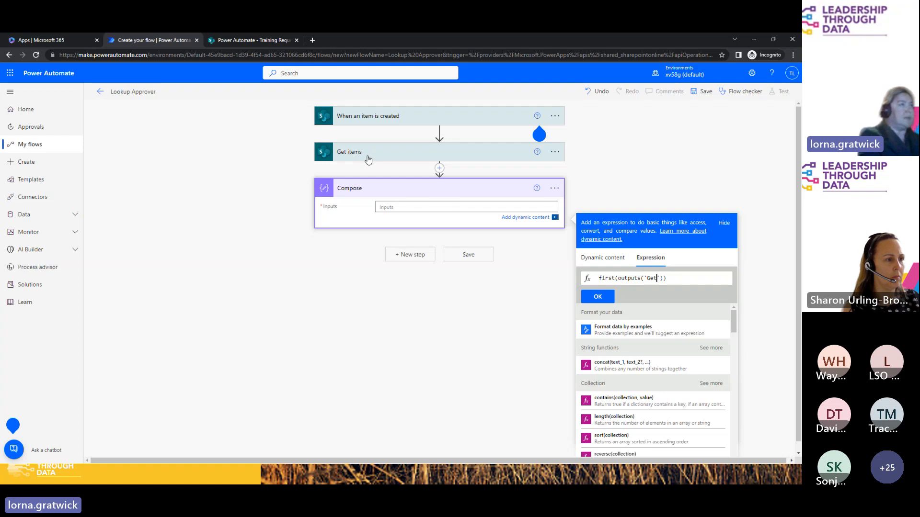
type("_ite")
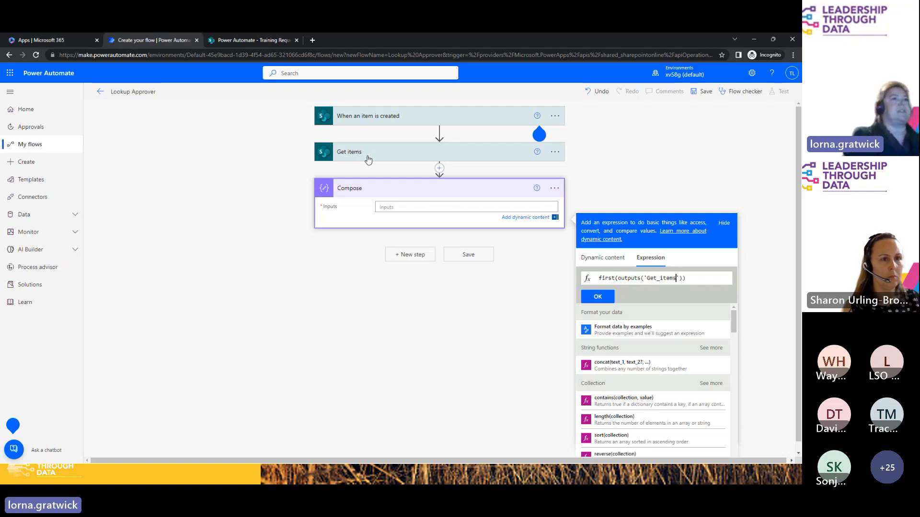
type("ms")
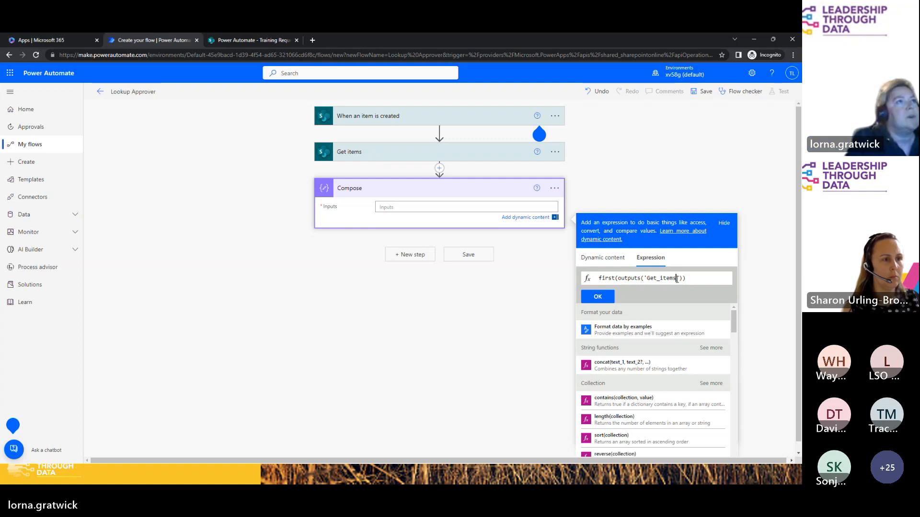
type(")")
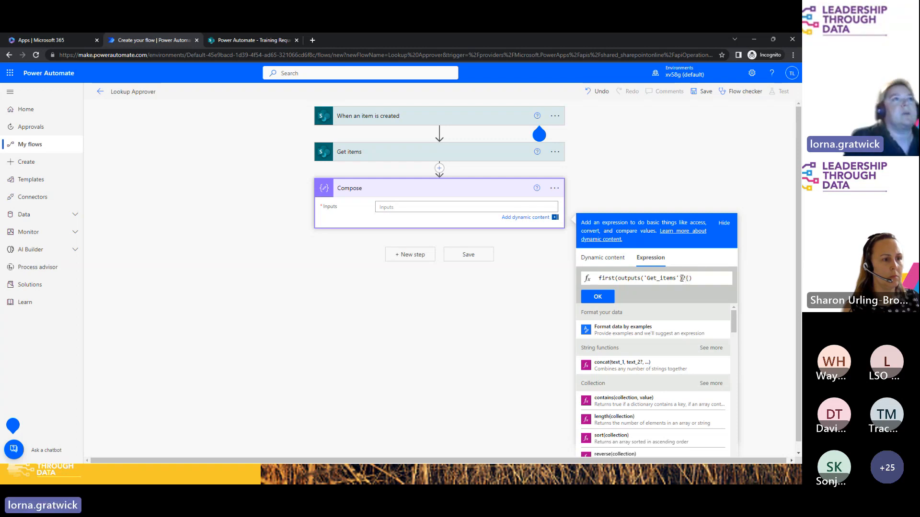
Step: Complete the expression with ?['body/value'], then cut the whole draft out, leaving Inputs empty
key("BackSpace")
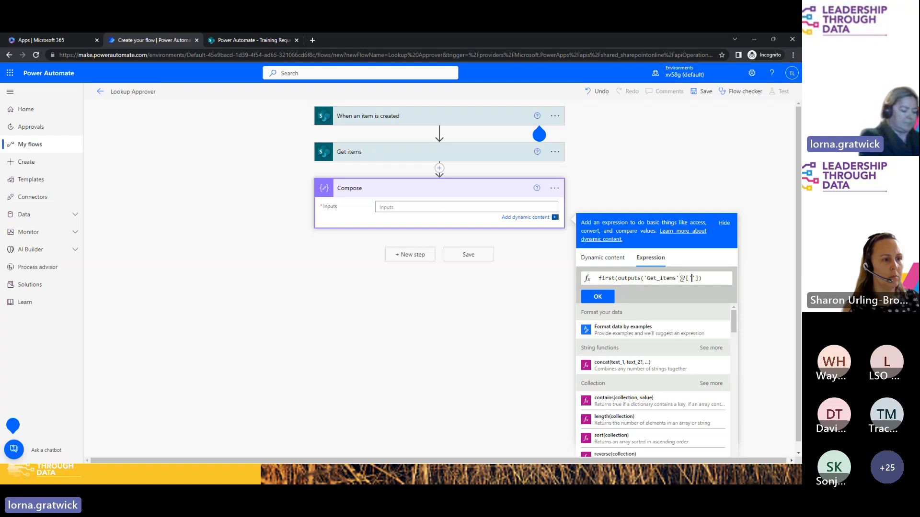
type("body")
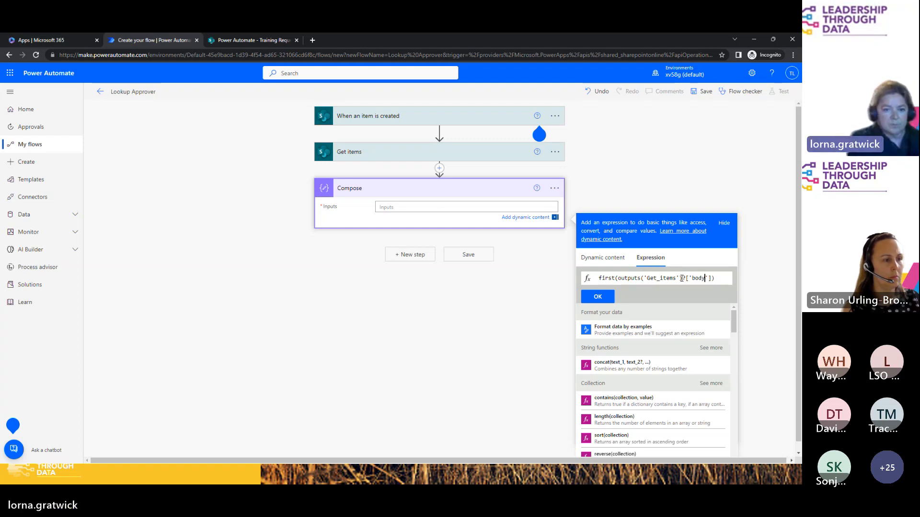
type("/")
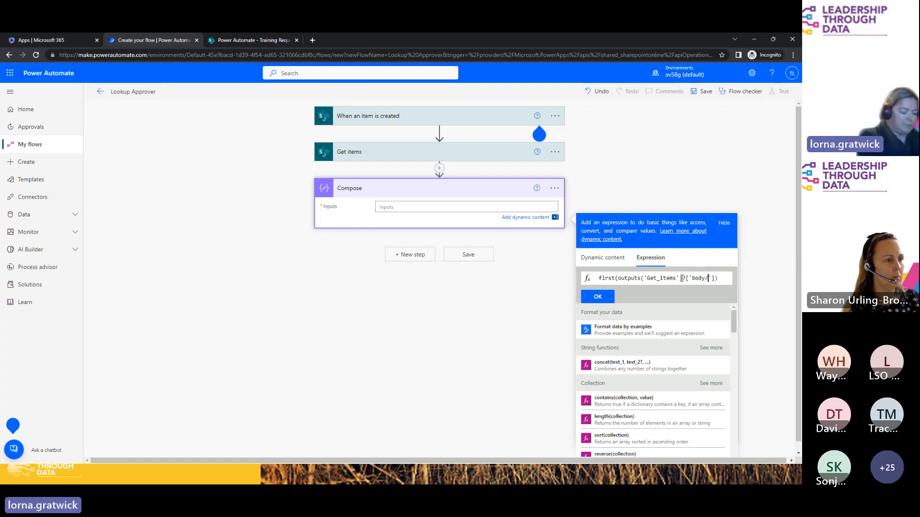
type("value")
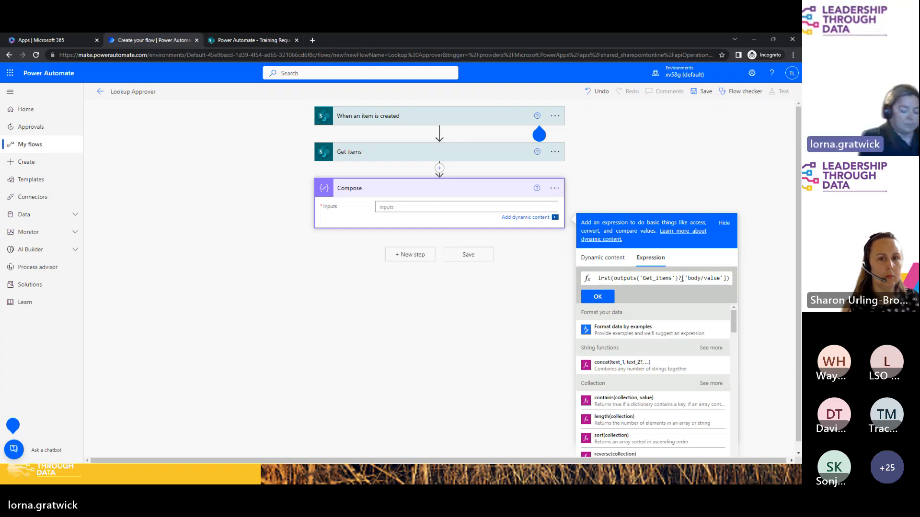
key("Right")
key("Right")
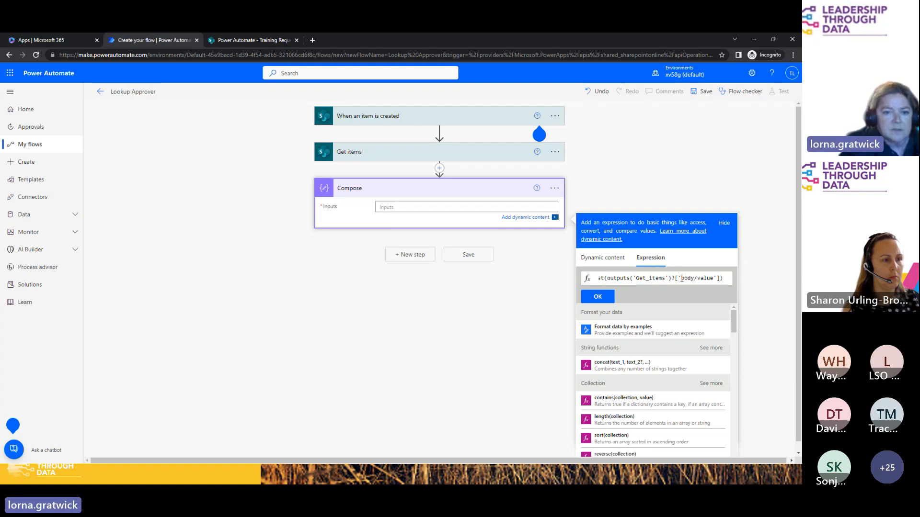
key("Right")
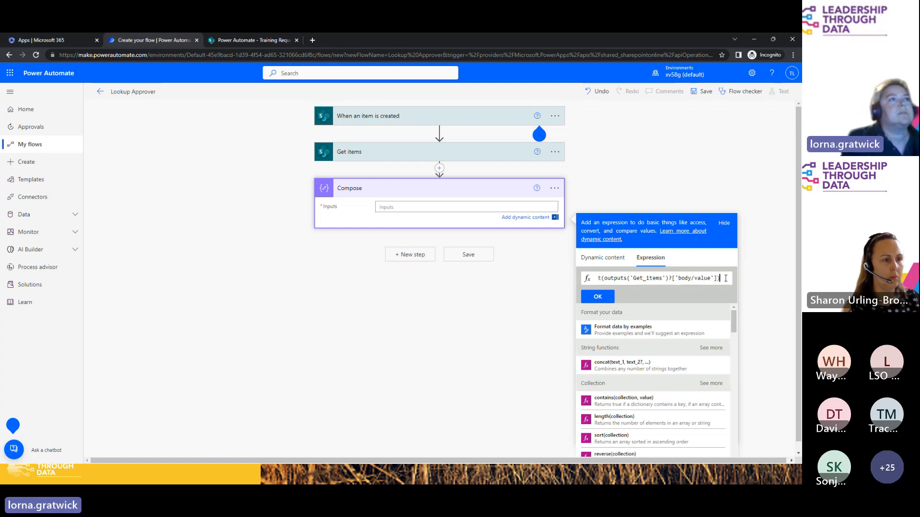
left_click_drag(725, 279, 561, 282)
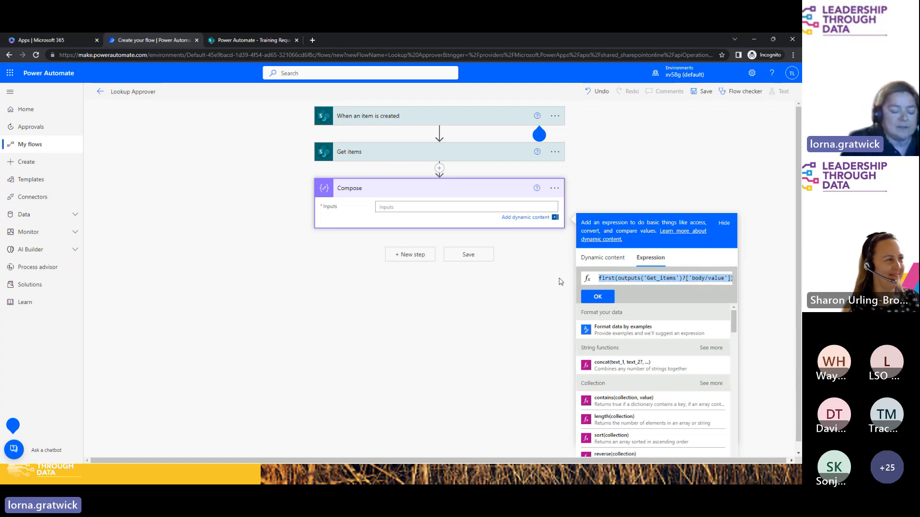
key("ctrl+x")
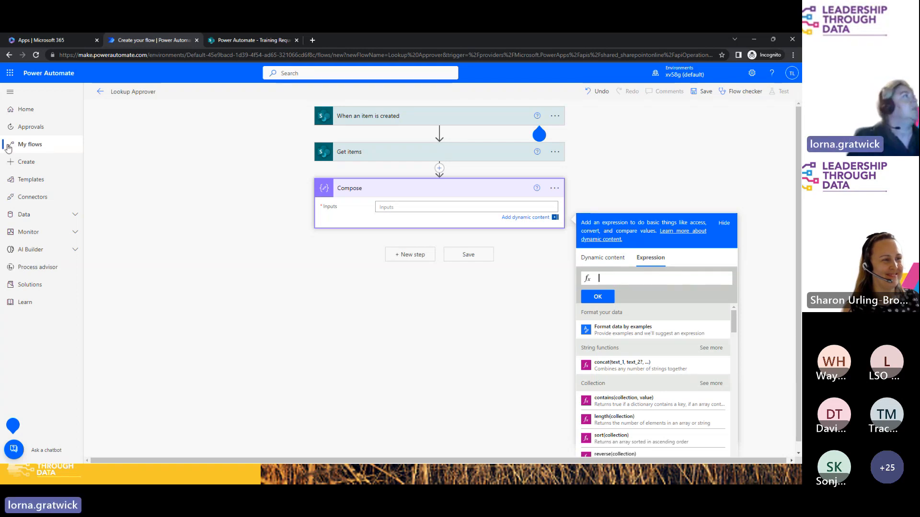
Step: Keep the unsaved flow open and open My flows in a new browser tab
left_click(33, 145)
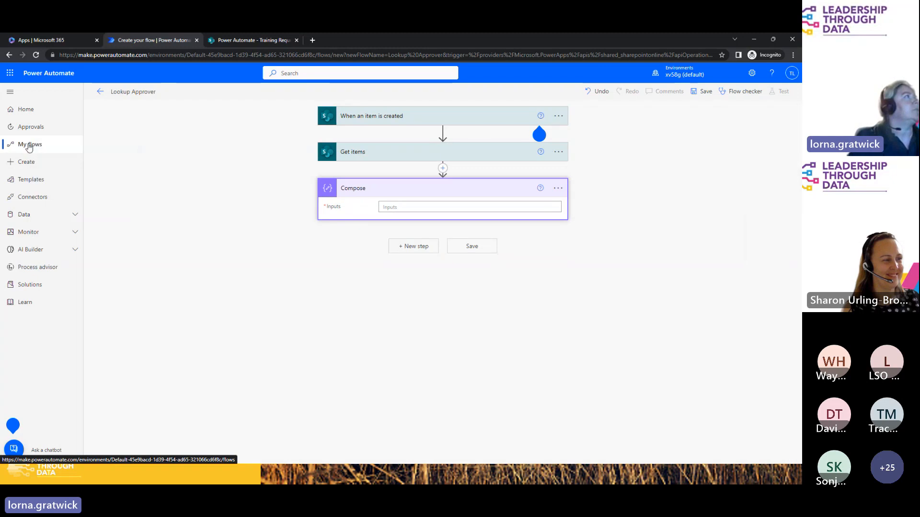
left_click(468, 130)
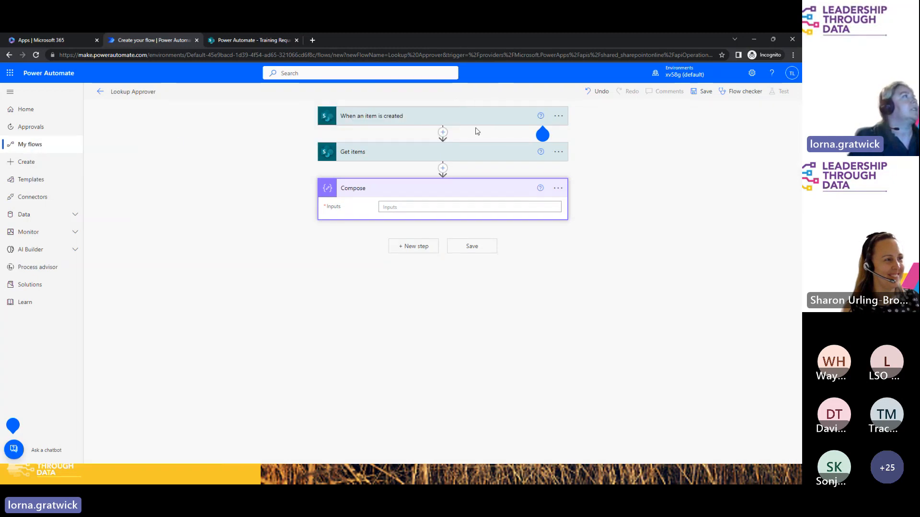
right_click(34, 146)
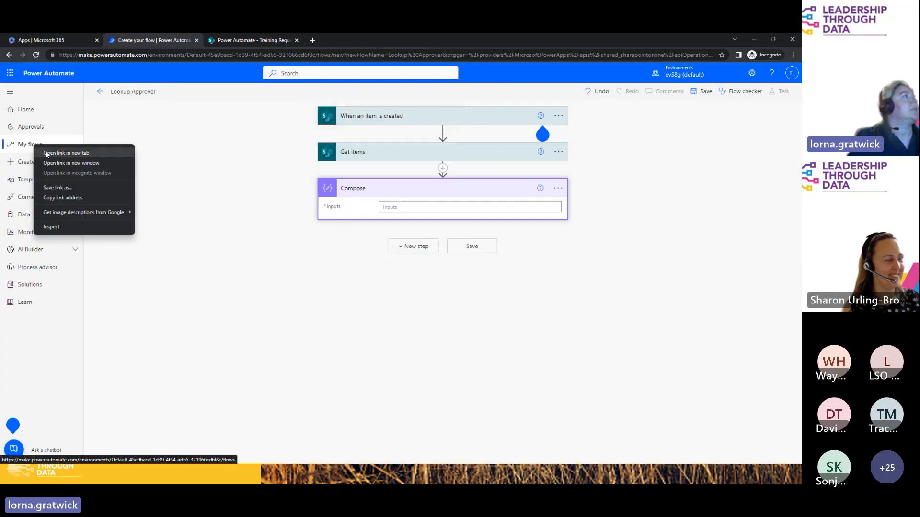
left_click(46, 153)
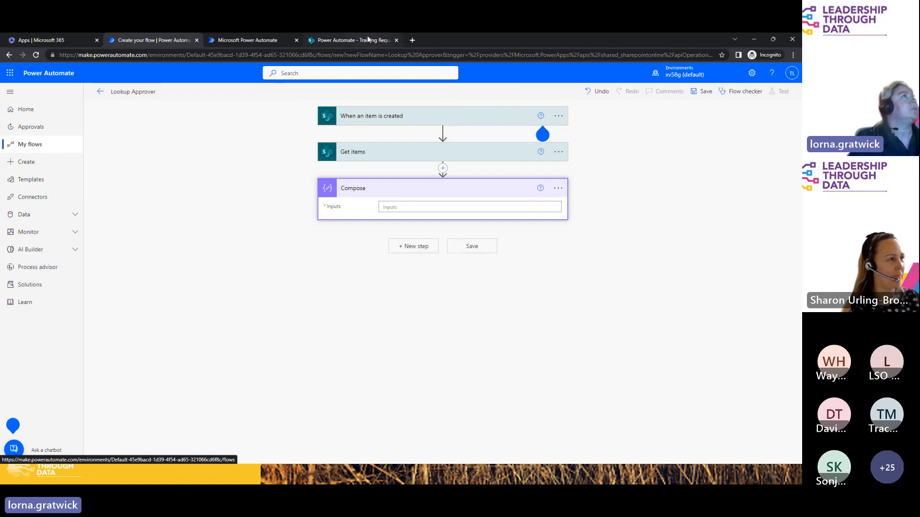
left_click(271, 41)
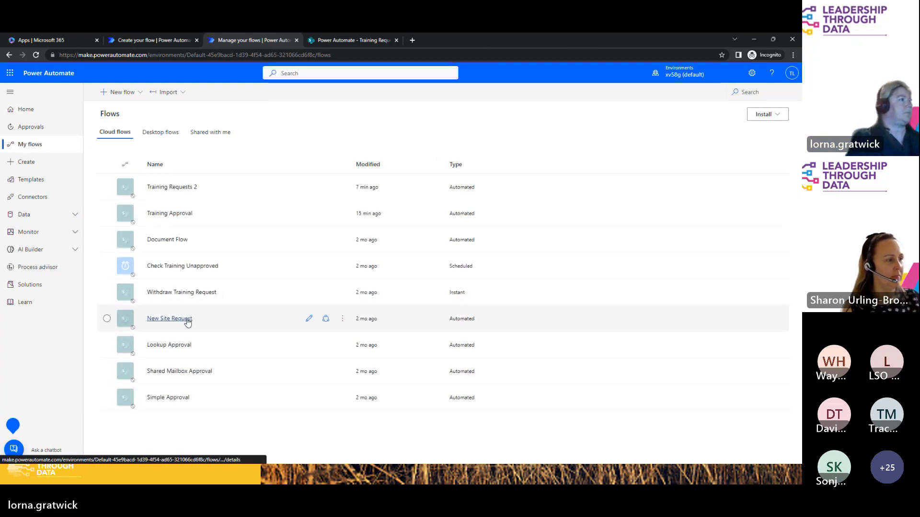
Step: Edit the Lookup Approval flow, copy its Compose DepartmentHead expression, and return to Lookup Approver
left_click(308, 345)
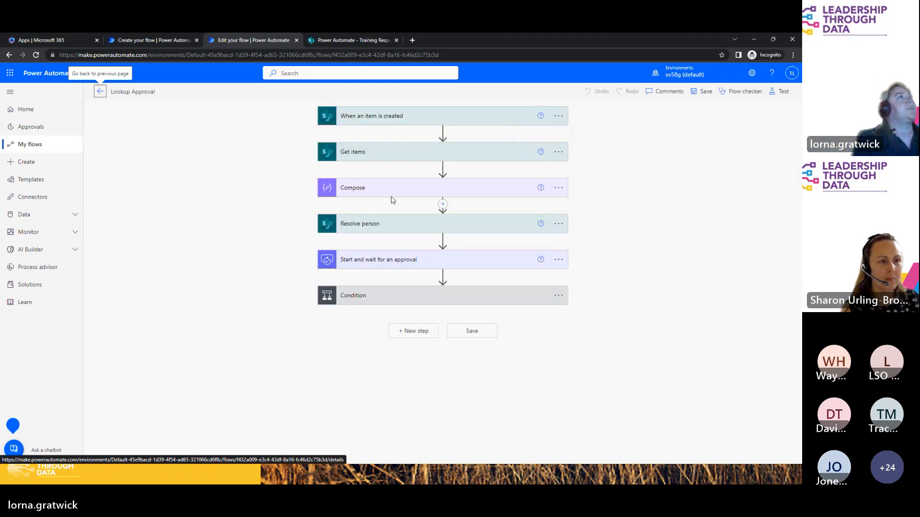
left_click(394, 190)
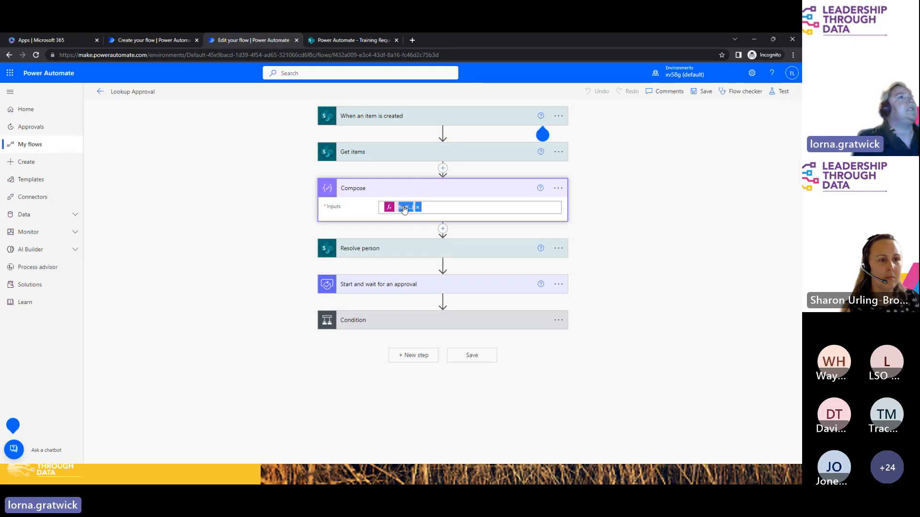
left_click(404, 209)
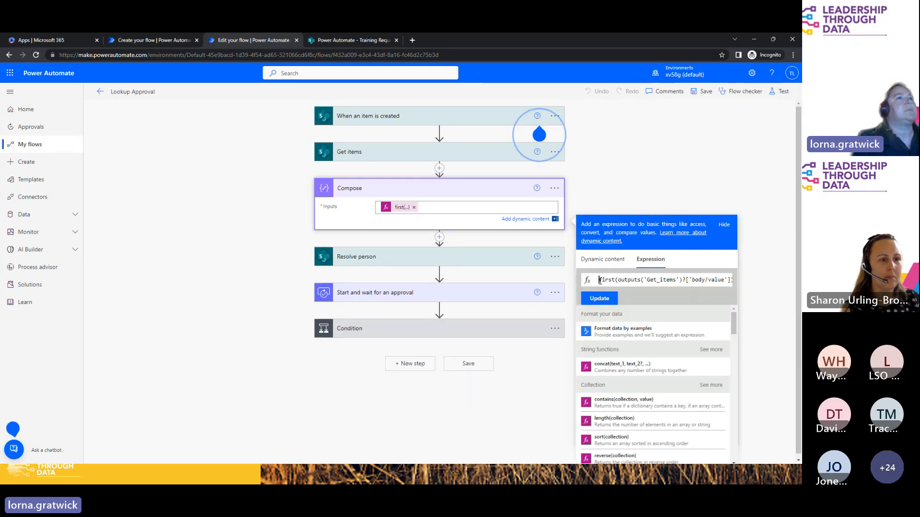
key("ctrl+a")
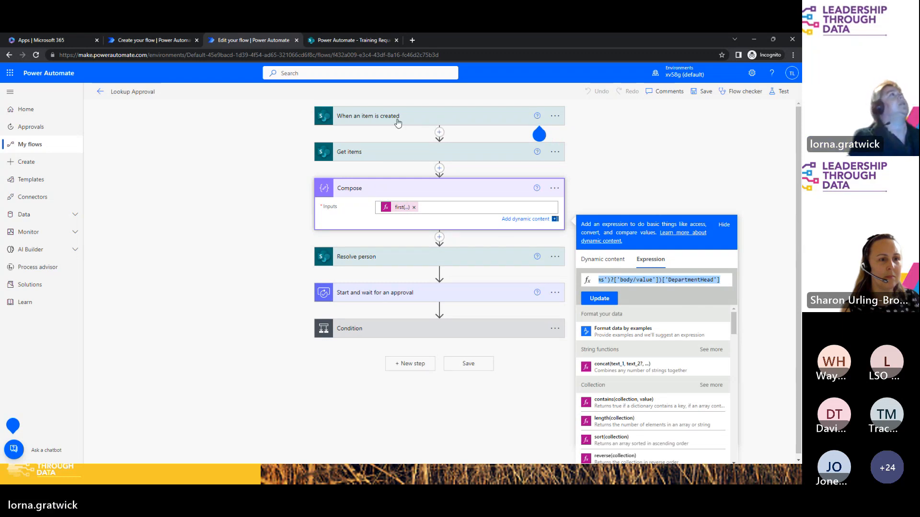
left_click(168, 43)
Step: Paste the copied DepartmentHead expression into Compose's expression box and highlight its body/value part
left_click(474, 207)
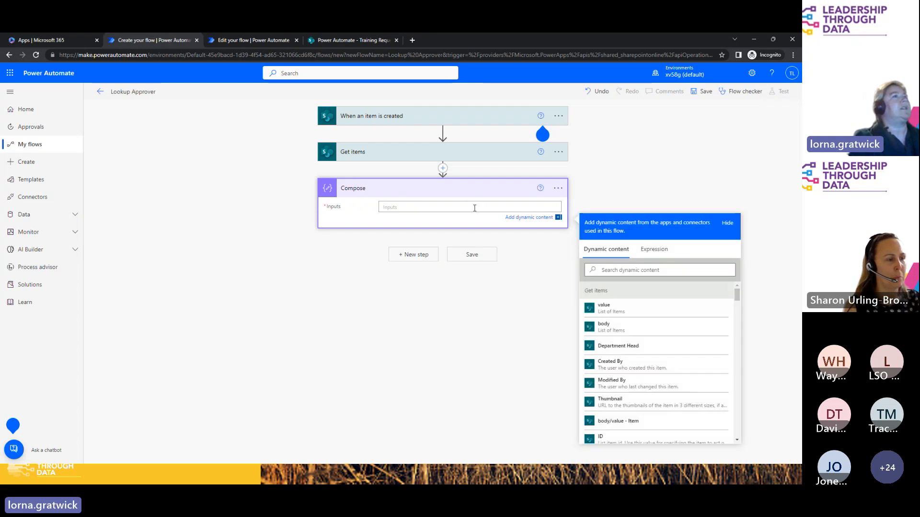
left_click(651, 257)
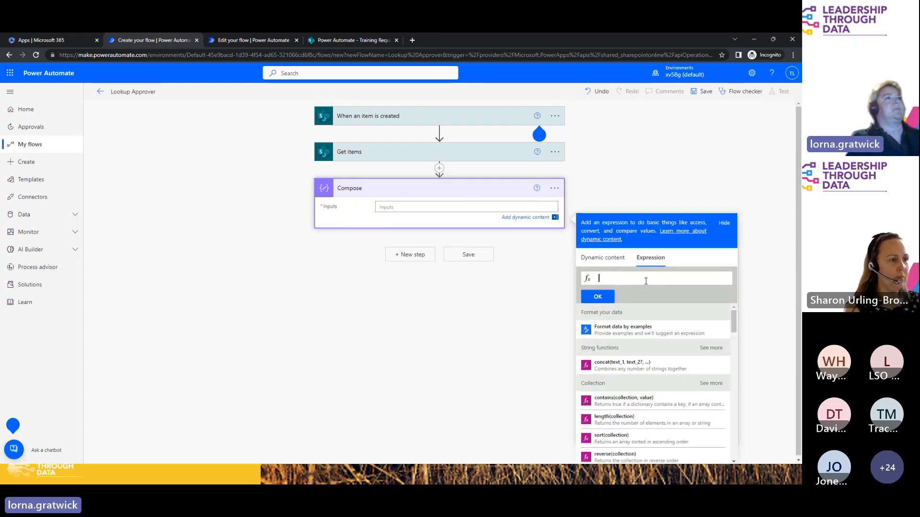
key("ctrl+v")
key("ctrl+a")
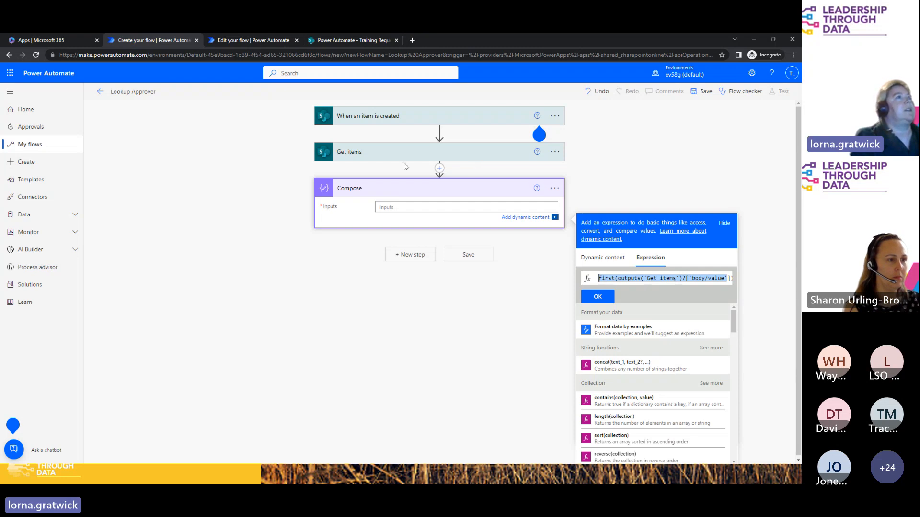
left_click(687, 278)
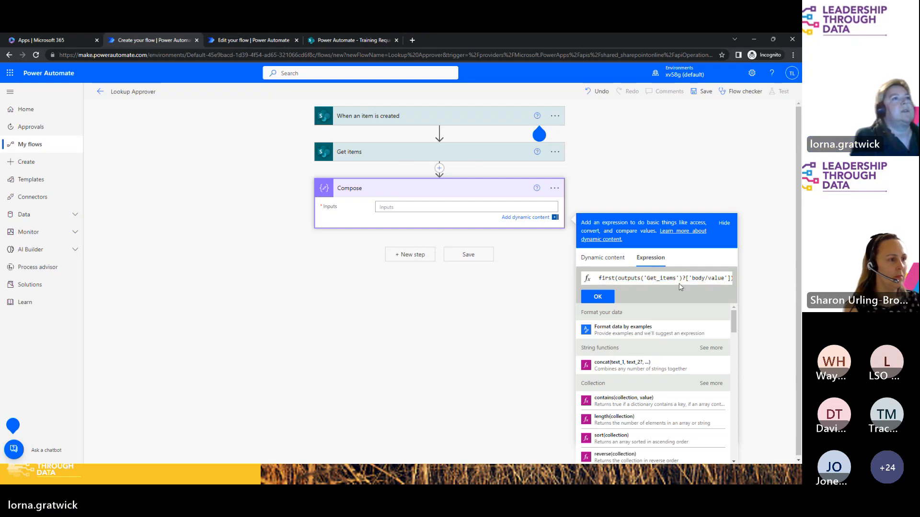
left_click_drag(692, 277, 717, 279)
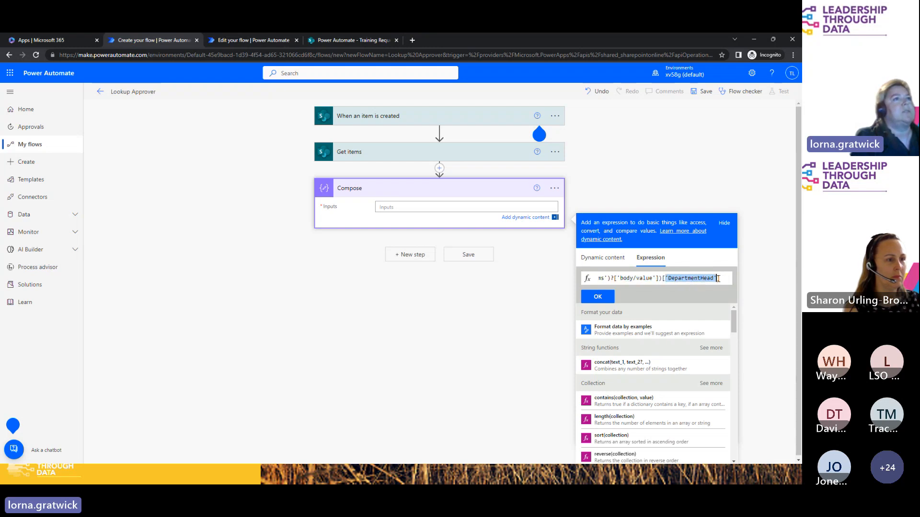
Step: Check the Department Head column in SharePoint's Departments list, then return to the Lookup Approver flow
left_click(348, 42)
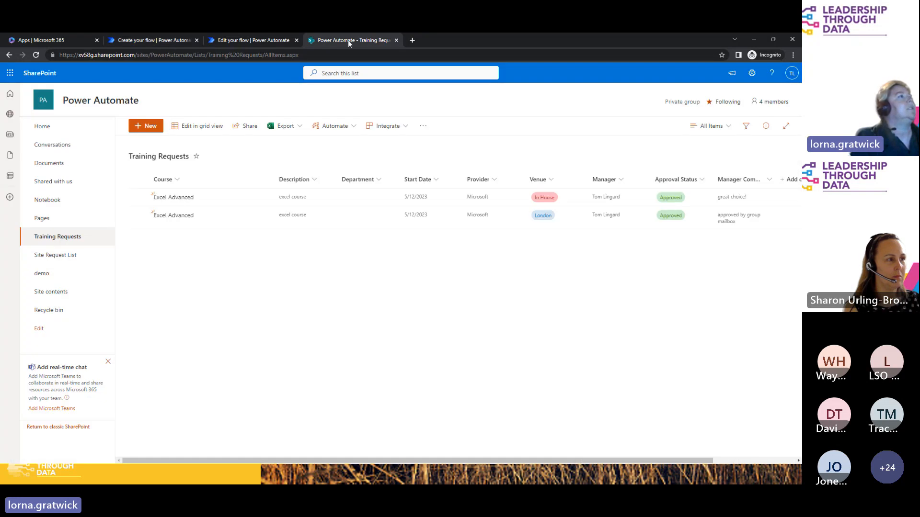
left_click(50, 293)
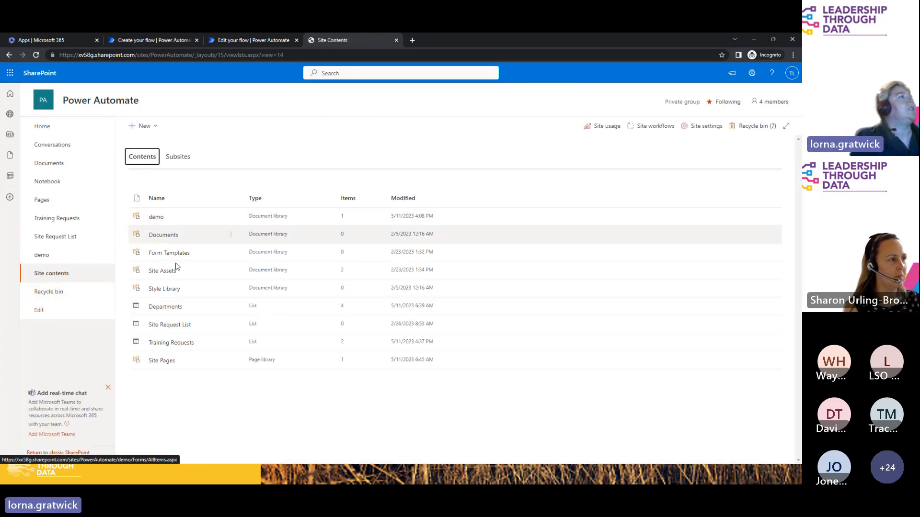
left_click(165, 307)
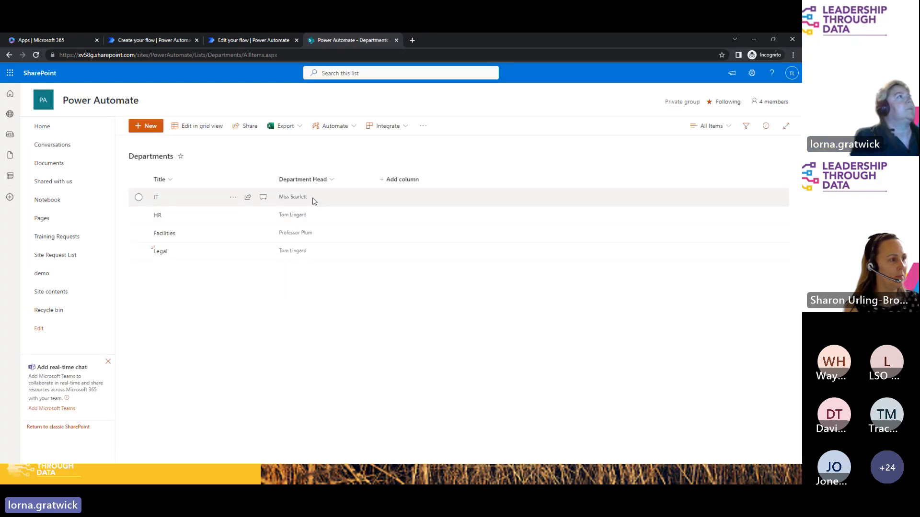
left_click(169, 44)
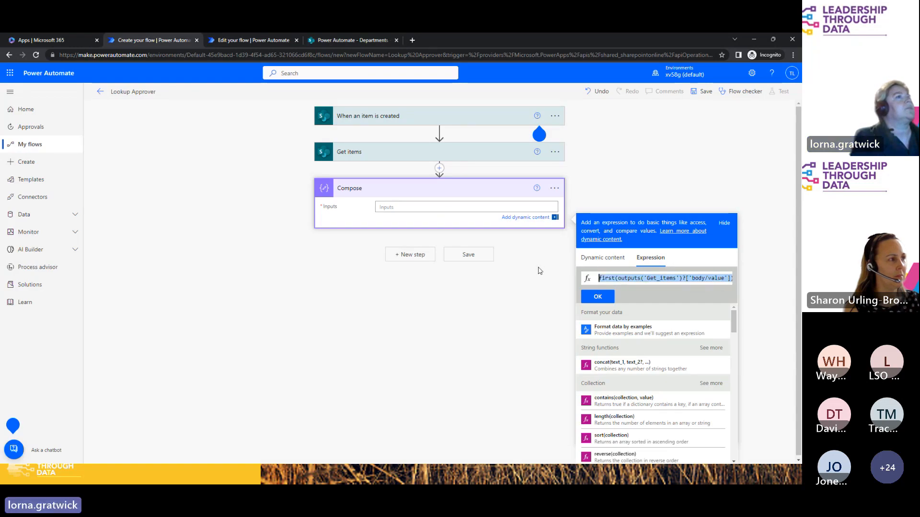
Step: Commit the first(...)['DepartmentHead'] expression to Compose and add a SharePoint Resolve person step
left_click(596, 297)
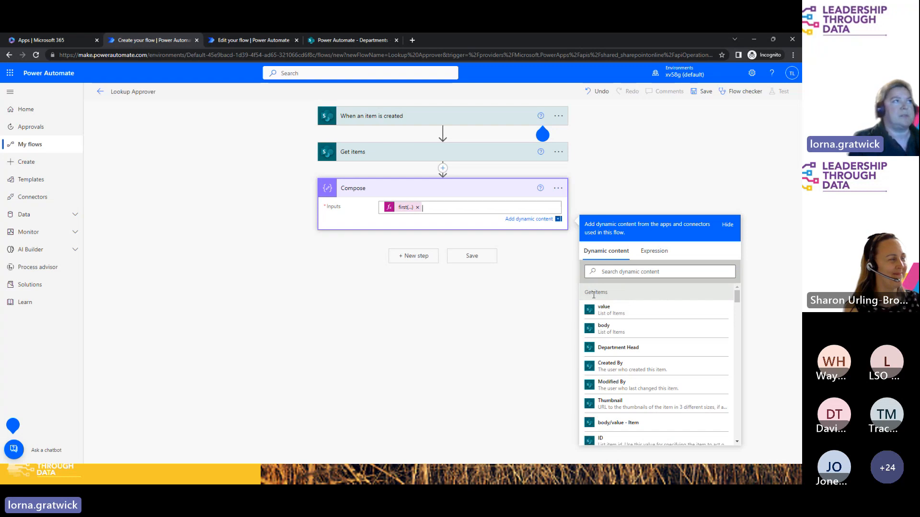
left_click(415, 258)
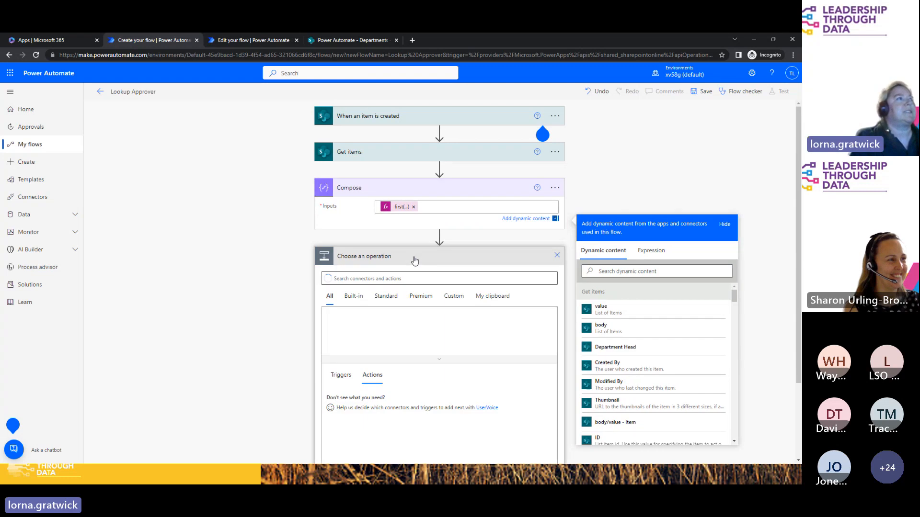
type("resolve")
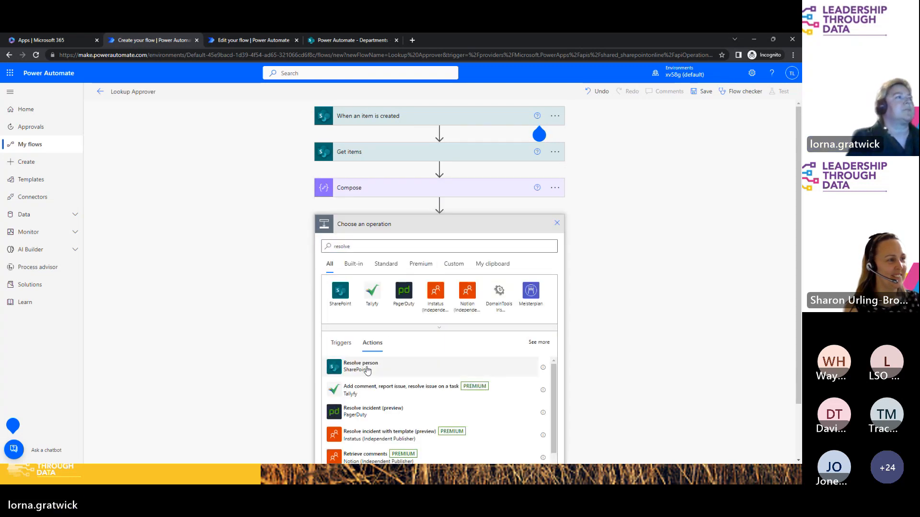
left_click(367, 368)
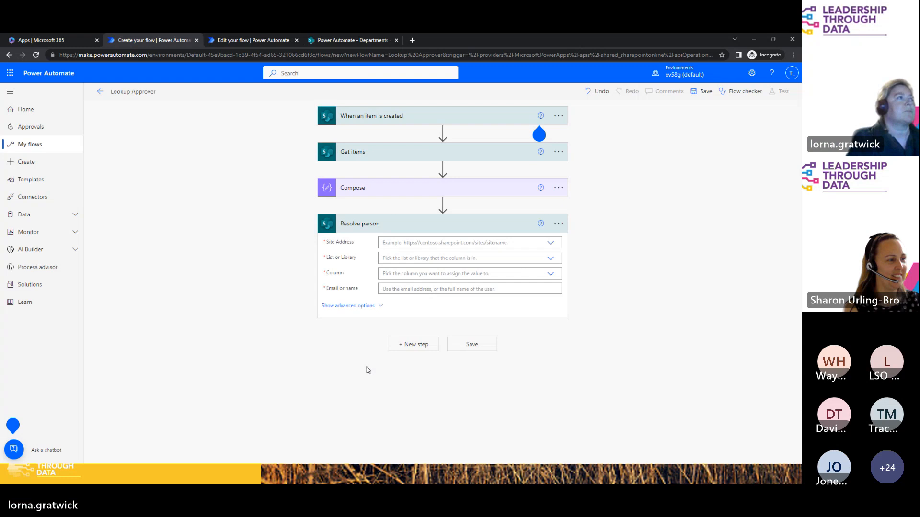
Step: Point Resolve person at the Power Automate site, Departments list, and Department Head column
left_click(438, 242)
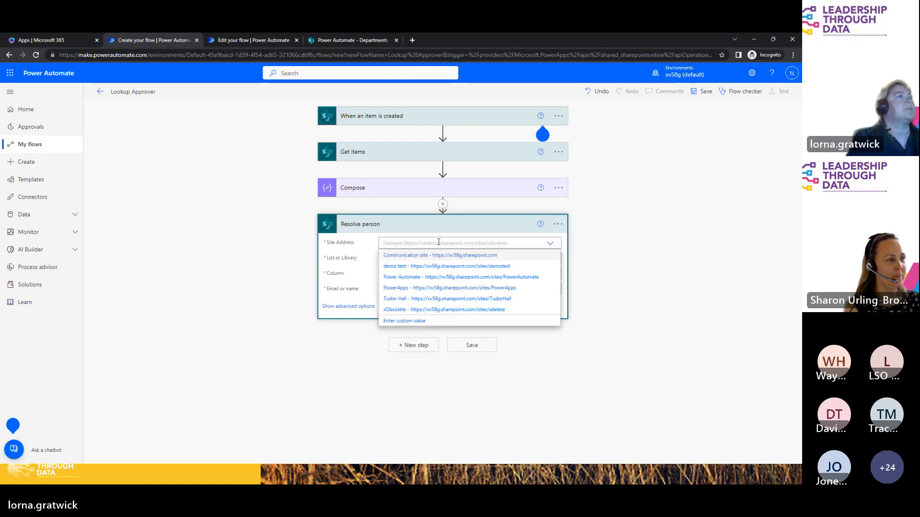
left_click(424, 275)
left_click(406, 259)
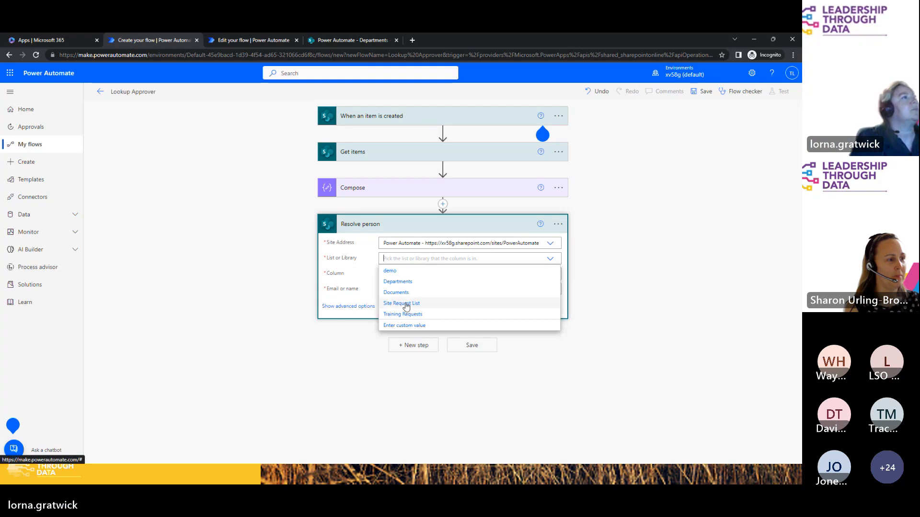
left_click(397, 282)
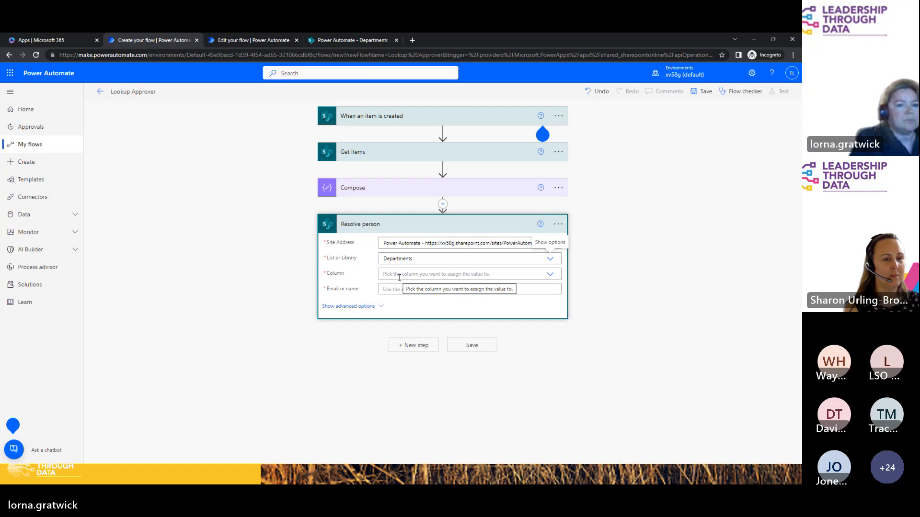
left_click(399, 277)
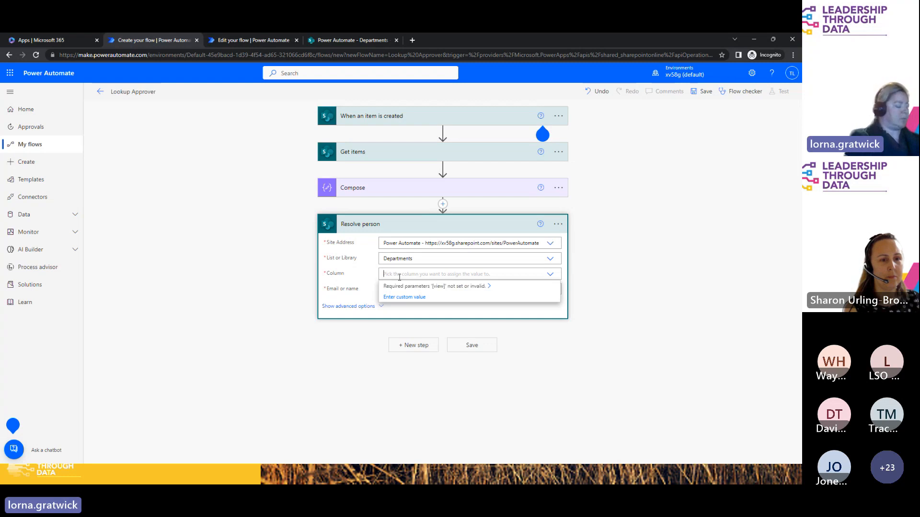
type("Depar")
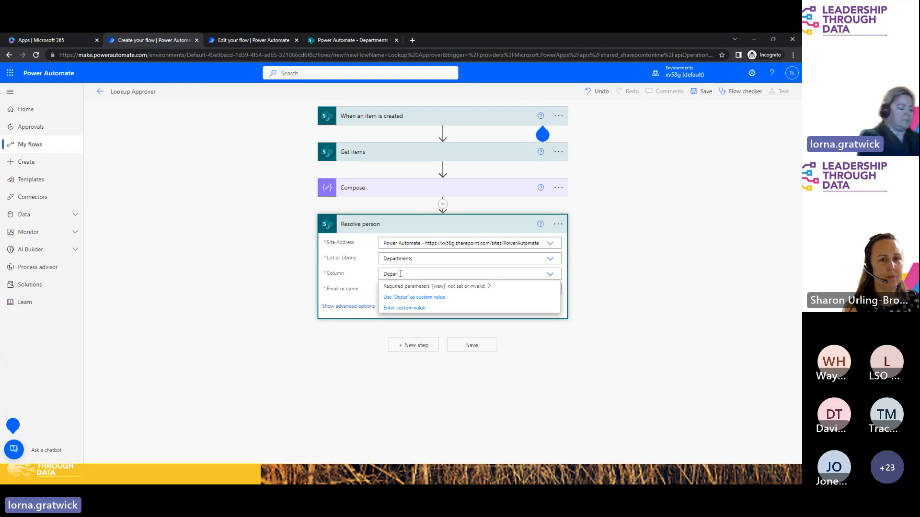
type("tment")
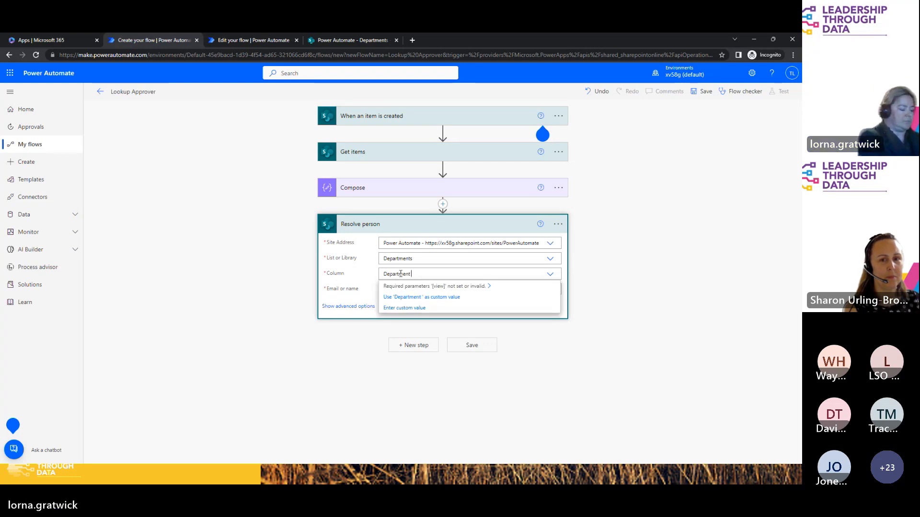
type(" Head")
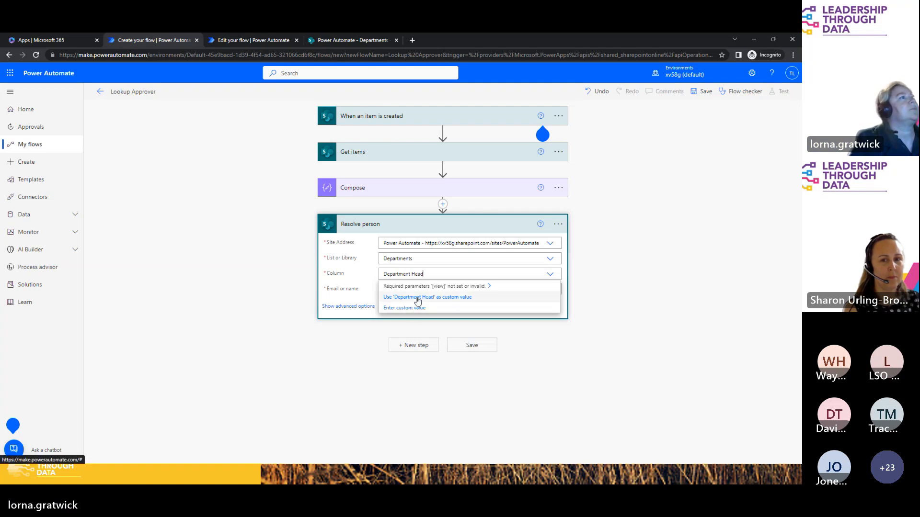
left_click(417, 297)
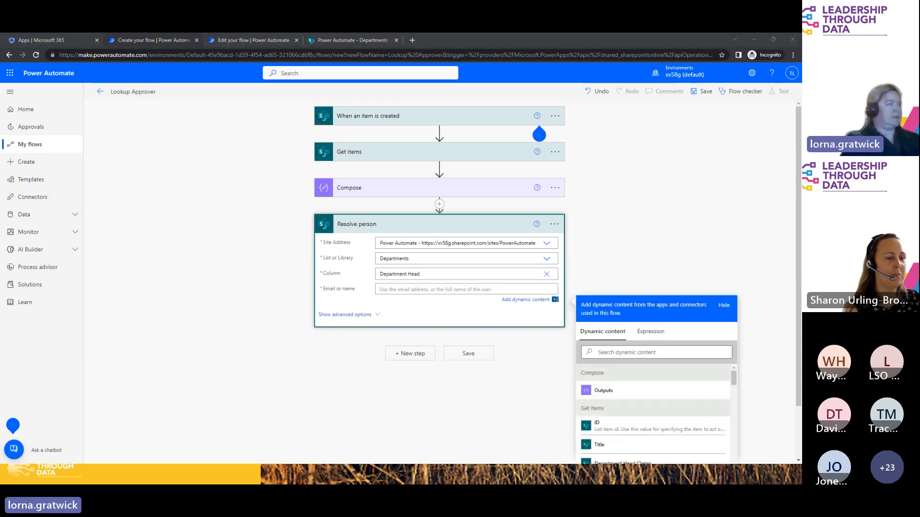
Step: Set Resolve person's Email or name to outputs('Compose')?['Email'] and collapse the card
left_click(651, 331)
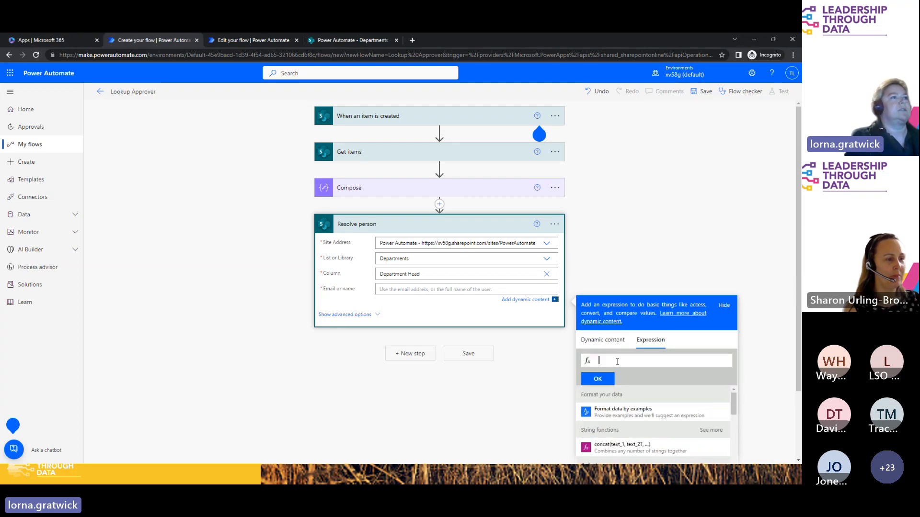
type("outputs('Compose')?['Email']")
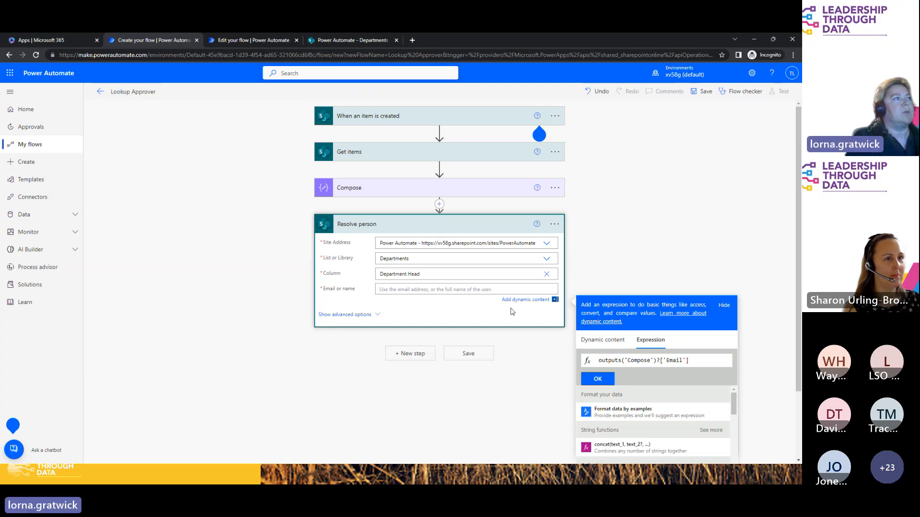
left_click_drag(710, 361, 564, 366)
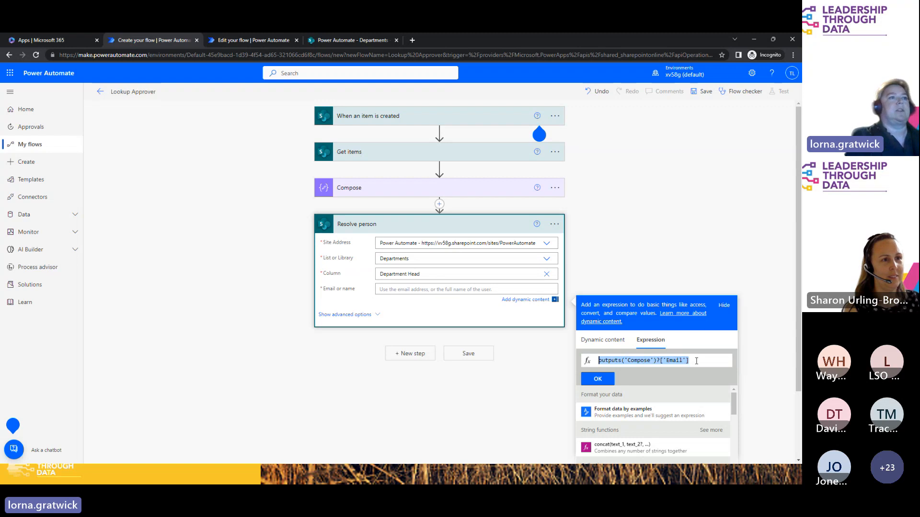
left_click(606, 379)
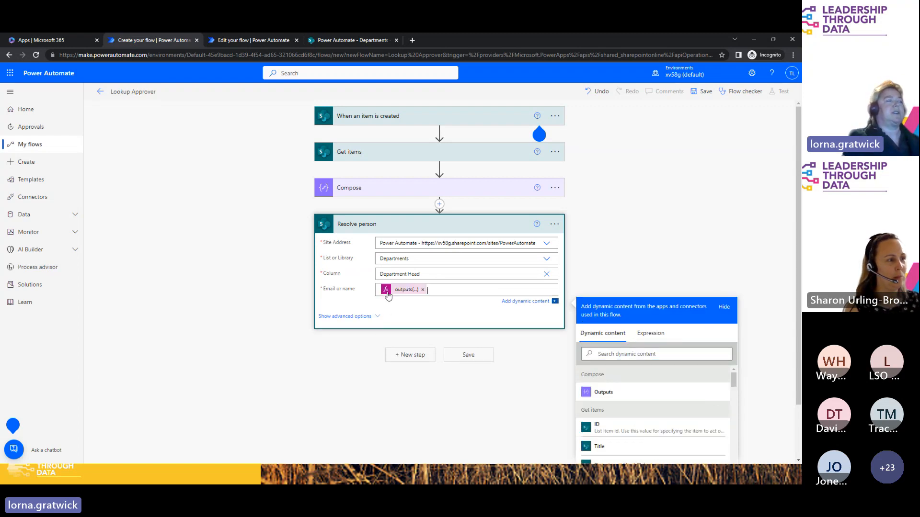
left_click(412, 230)
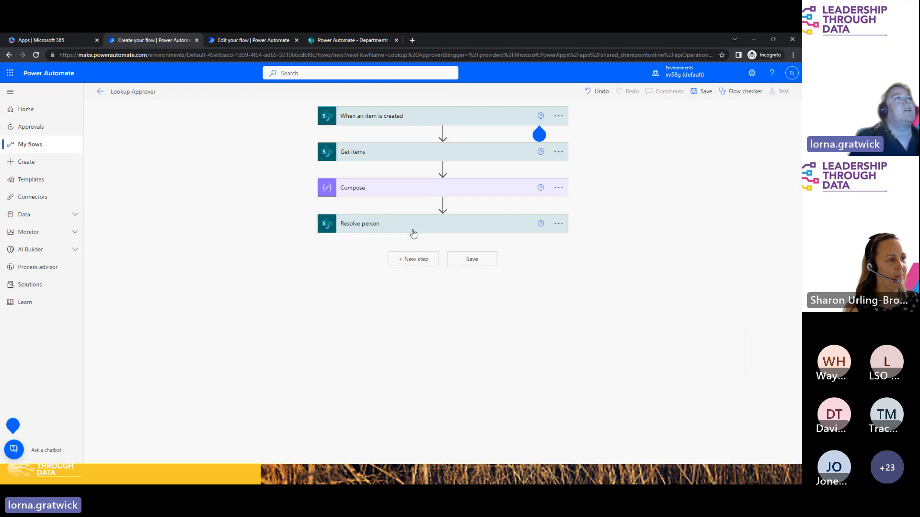
left_click(414, 259)
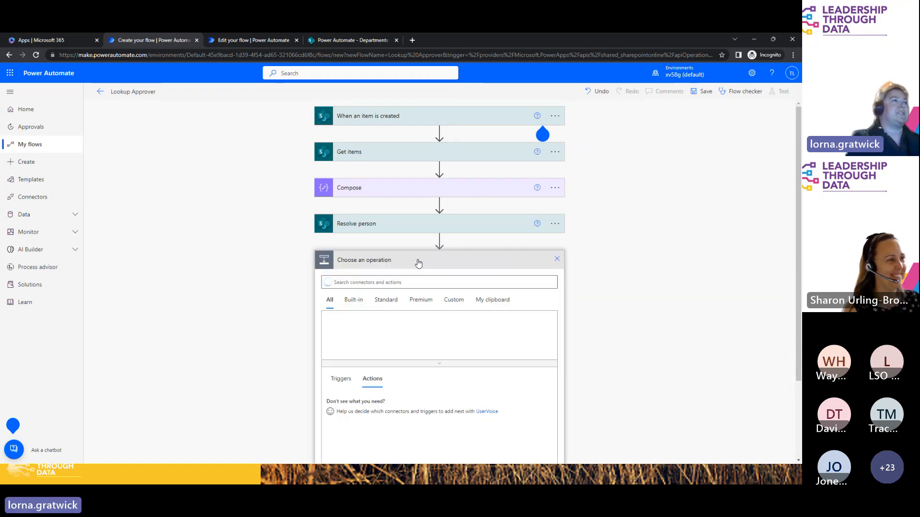
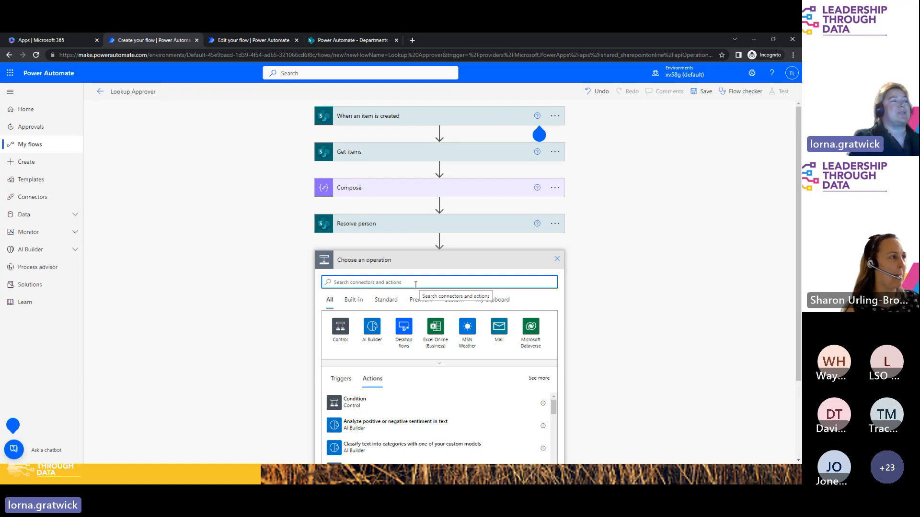
Step: Add Start and wait for an approval after Resolve person, with type Approve/Reject - First to respond
type("start")
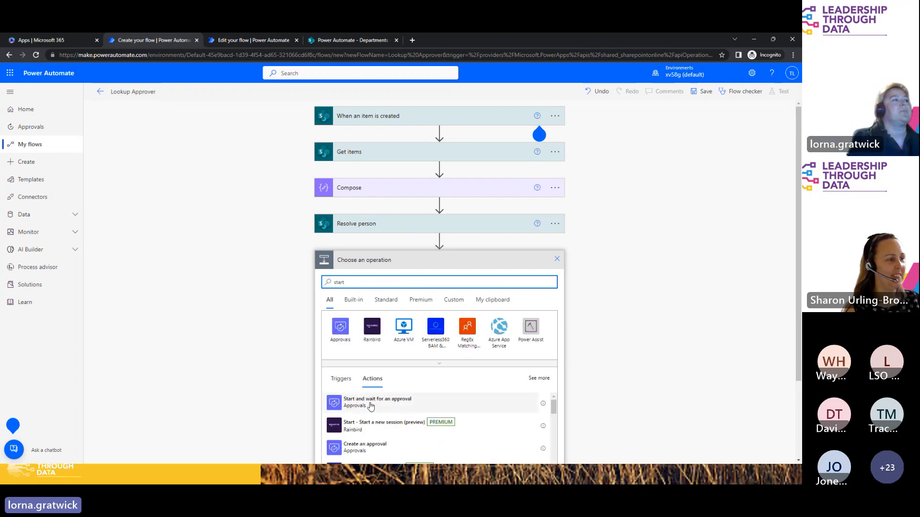
left_click(370, 403)
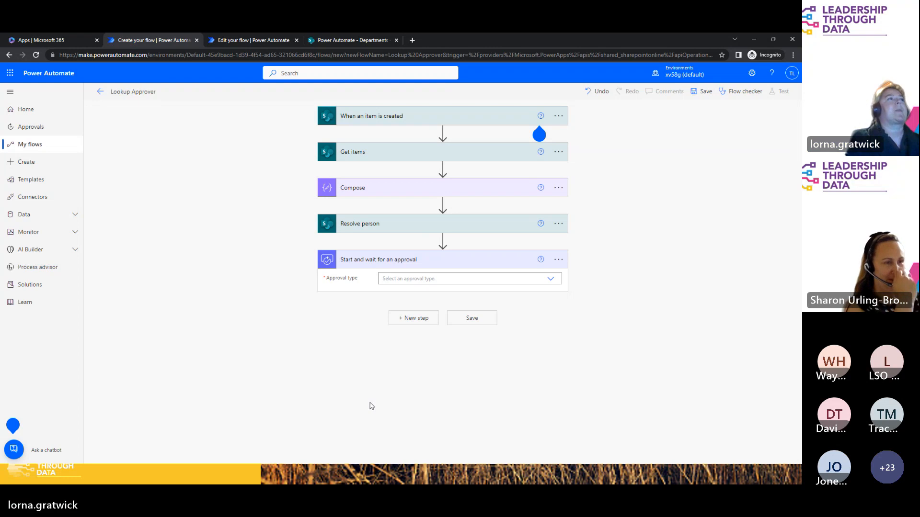
left_click(456, 280)
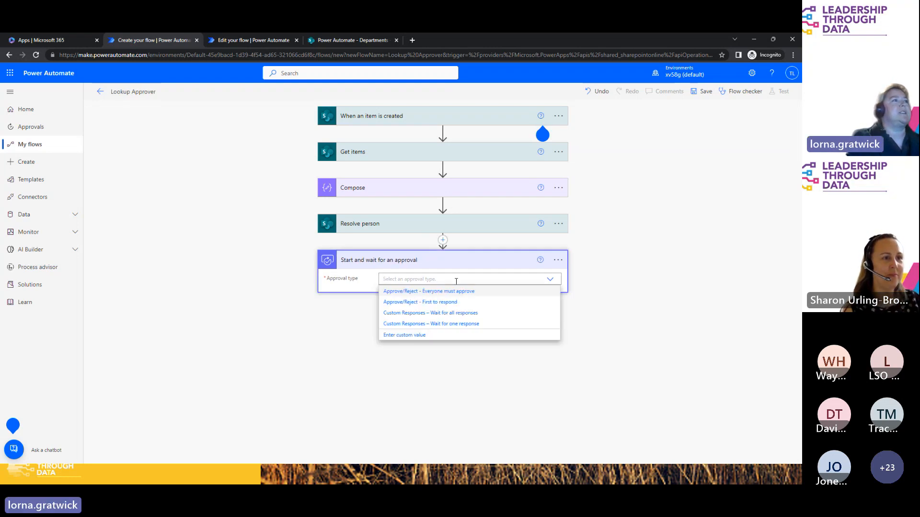
left_click(453, 303)
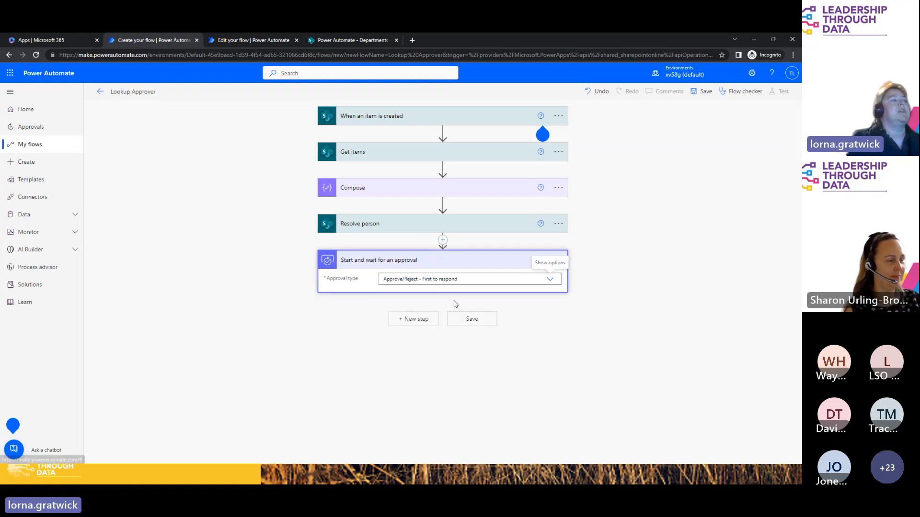
Step: Title the approval 'Title' and assign it to the resolved person's Email
left_click(359, 226)
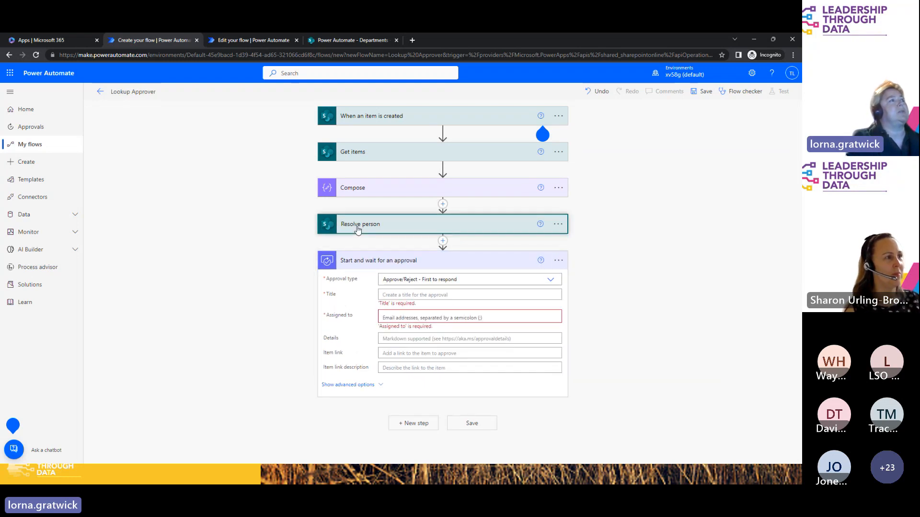
left_click(357, 230)
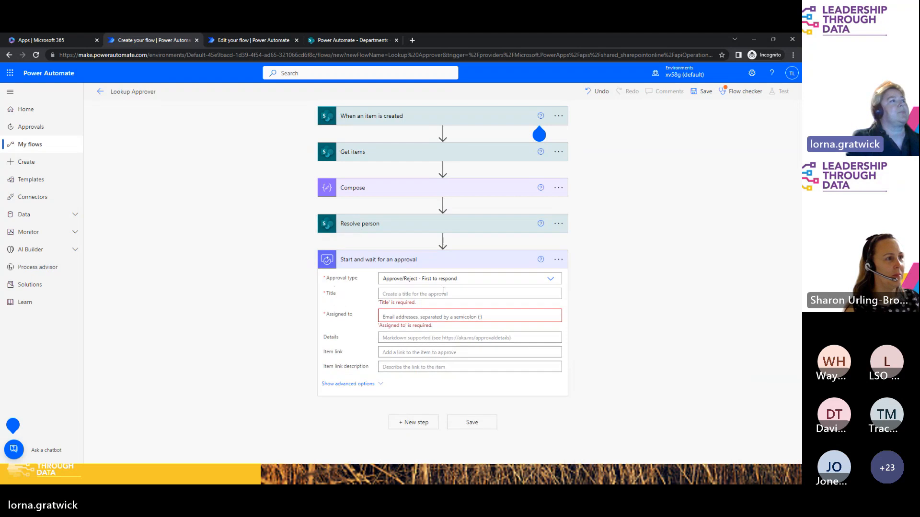
left_click(414, 293)
type("T")
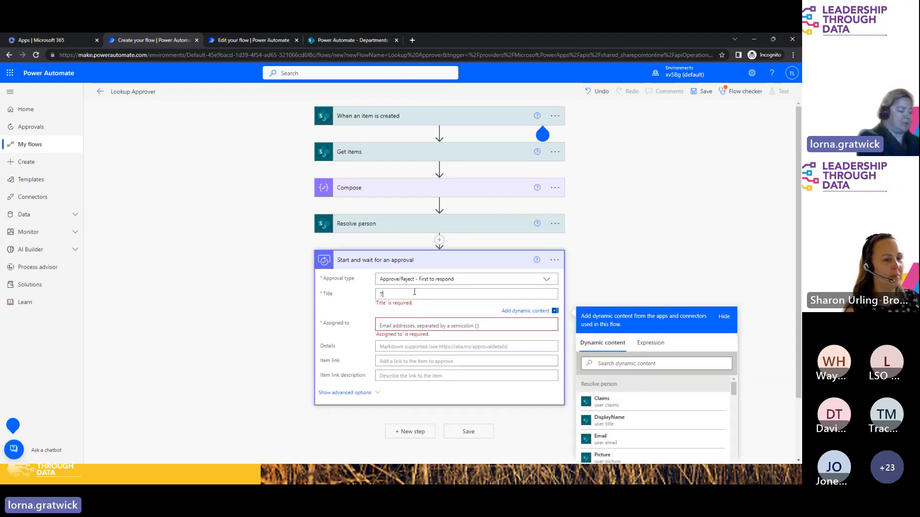
type("itle")
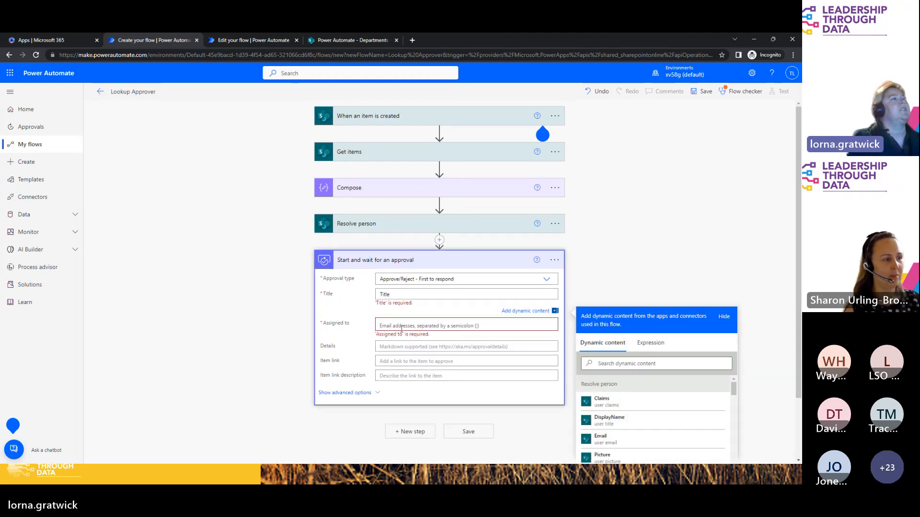
key("Tab")
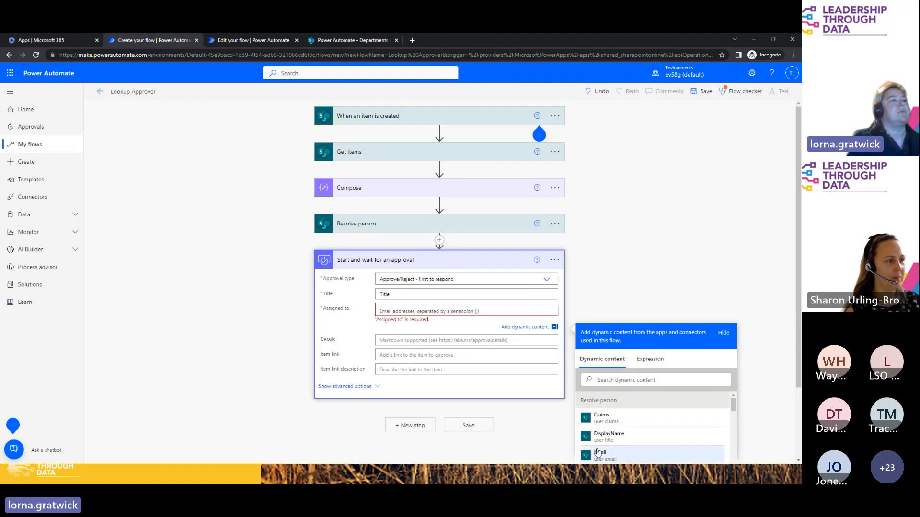
left_click(634, 459)
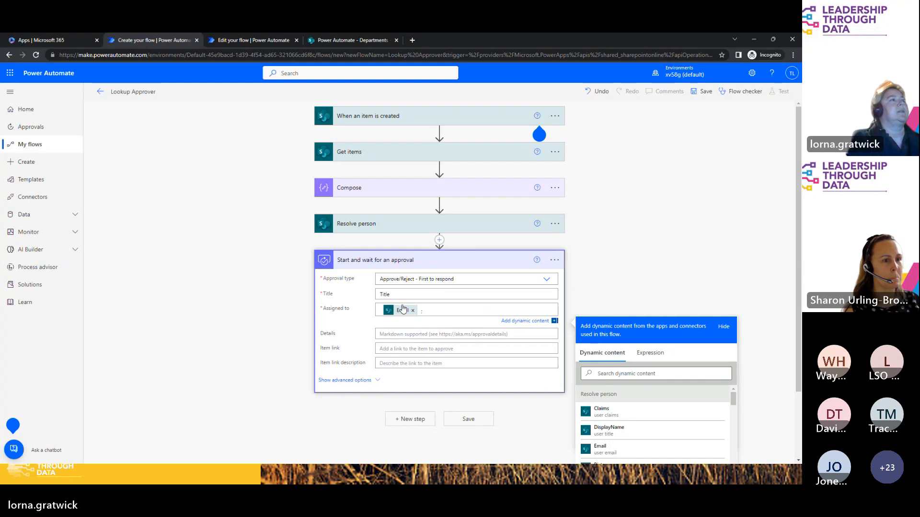
Step: Enter 'please review' as the details and set the item link to Link to item
left_click(393, 334)
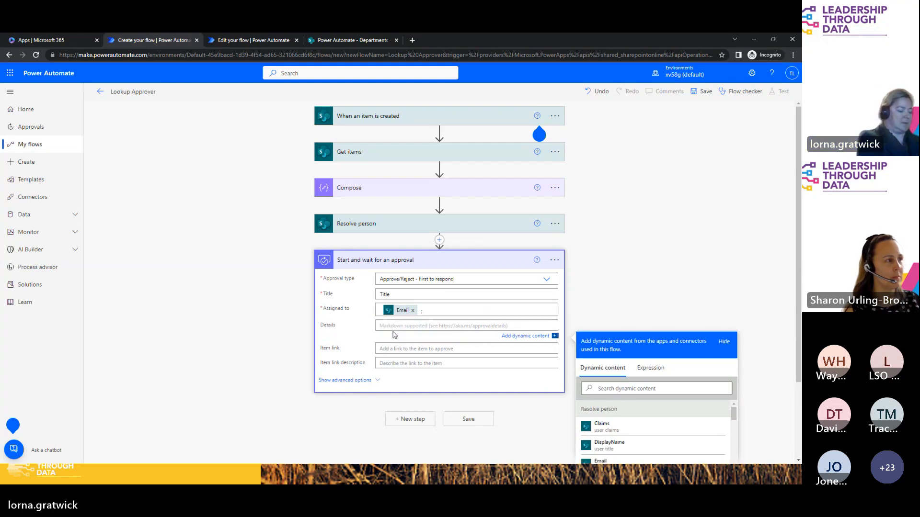
type("please revi")
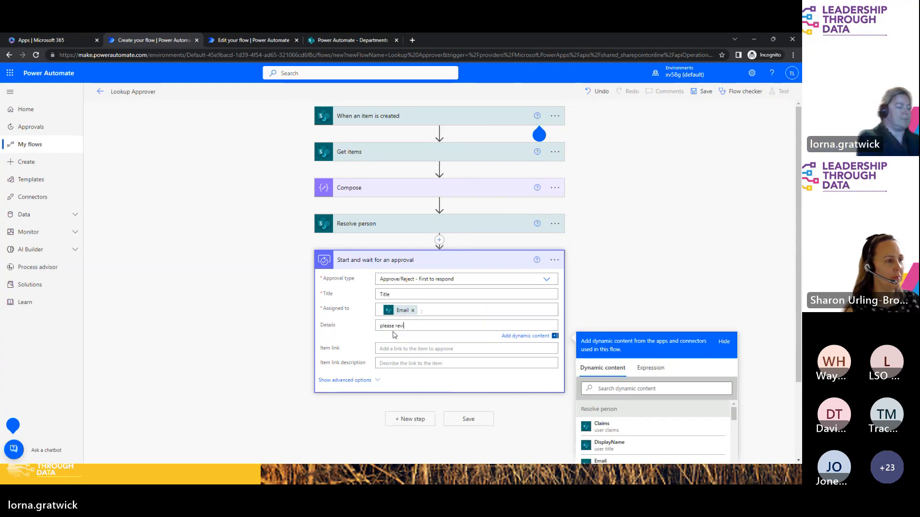
type("ew")
left_click_drag(412, 327, 359, 327)
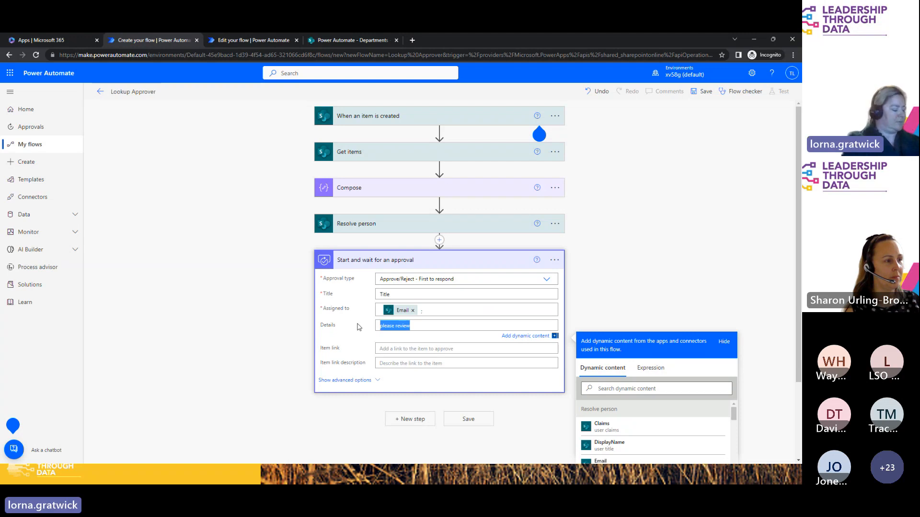
left_click(402, 348)
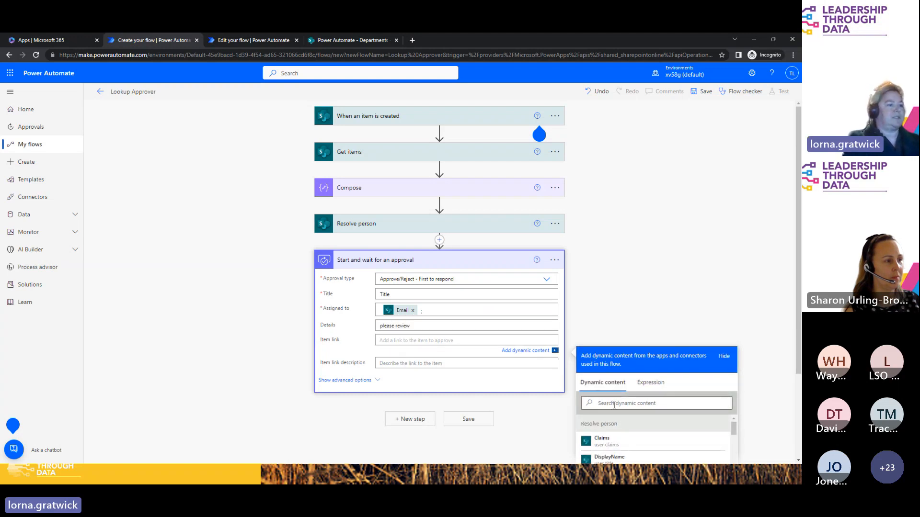
left_click(629, 404)
type("link")
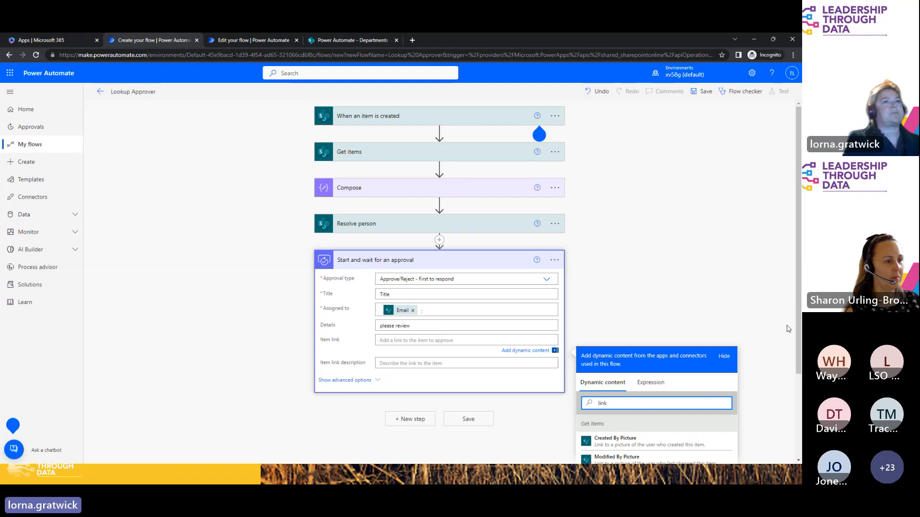
scroll(795, 346, "down", 1)
scroll(795, 346, "down", 1)
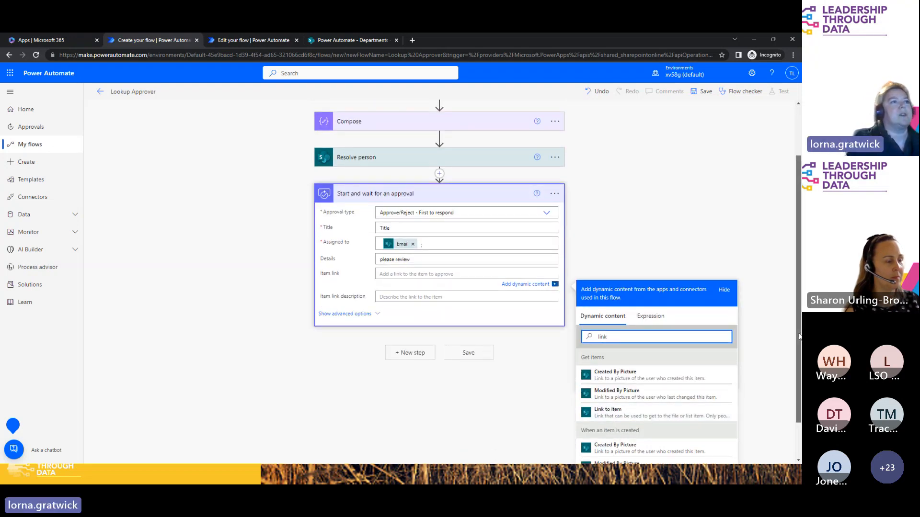
scroll(795, 346, "down", 1)
scroll(795, 346, "down", 1)
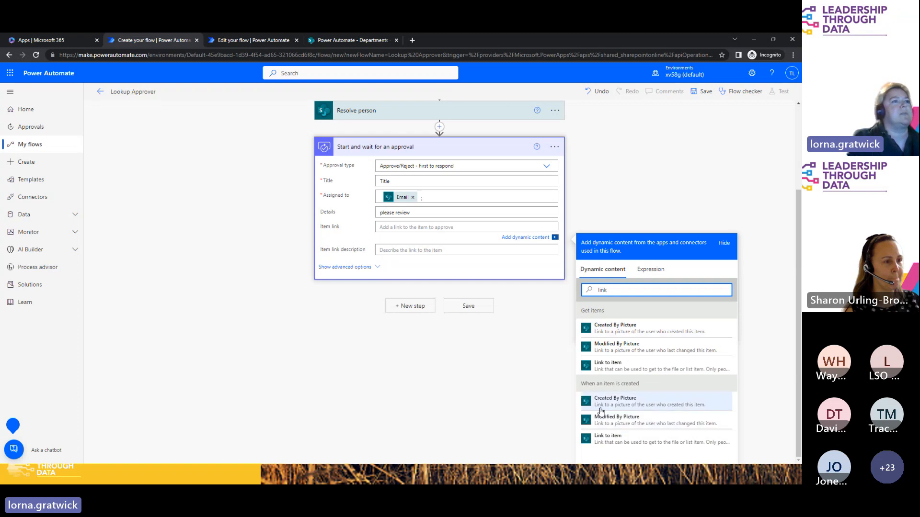
left_click(616, 444)
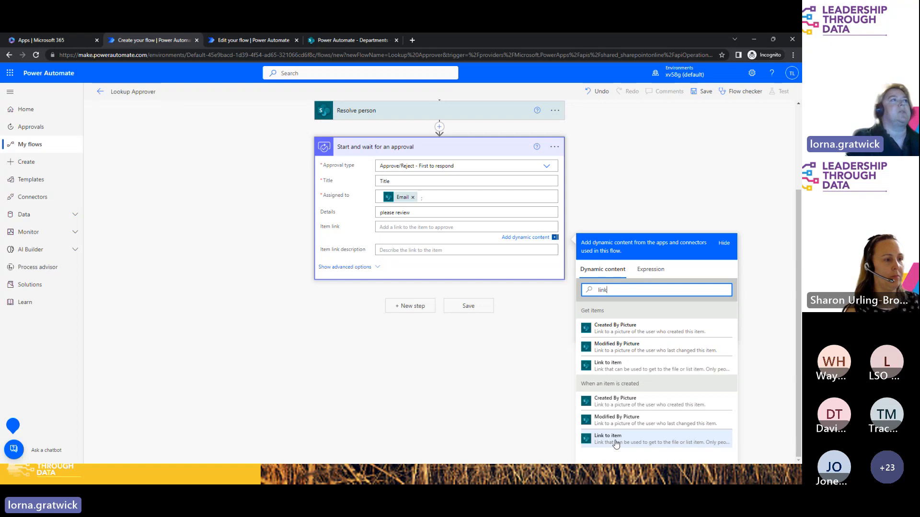
Step: Use the item's Title dynamic content as the item link description
left_click(405, 251)
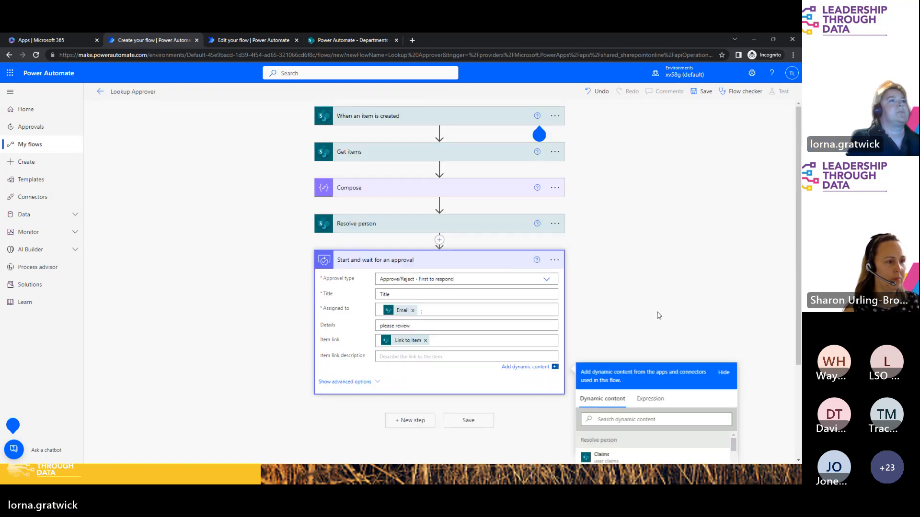
left_click(618, 418)
type("title")
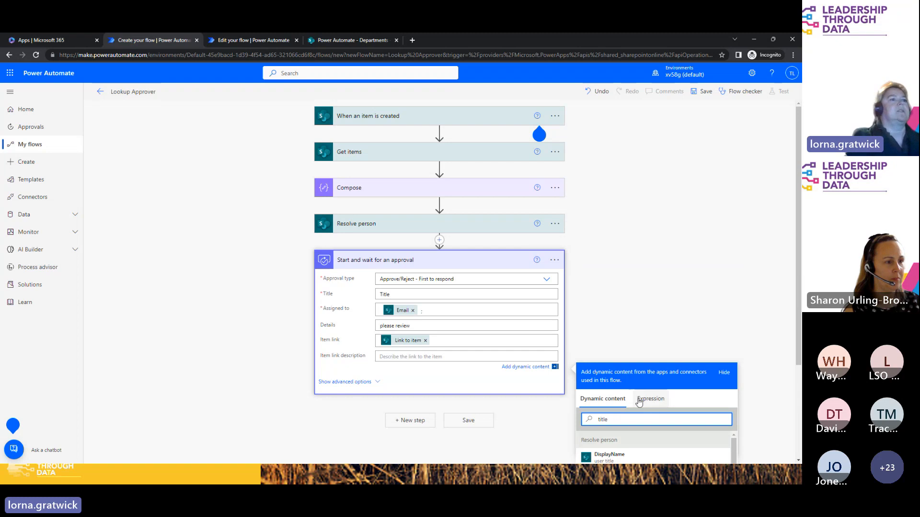
scroll(799, 263, "down", 2)
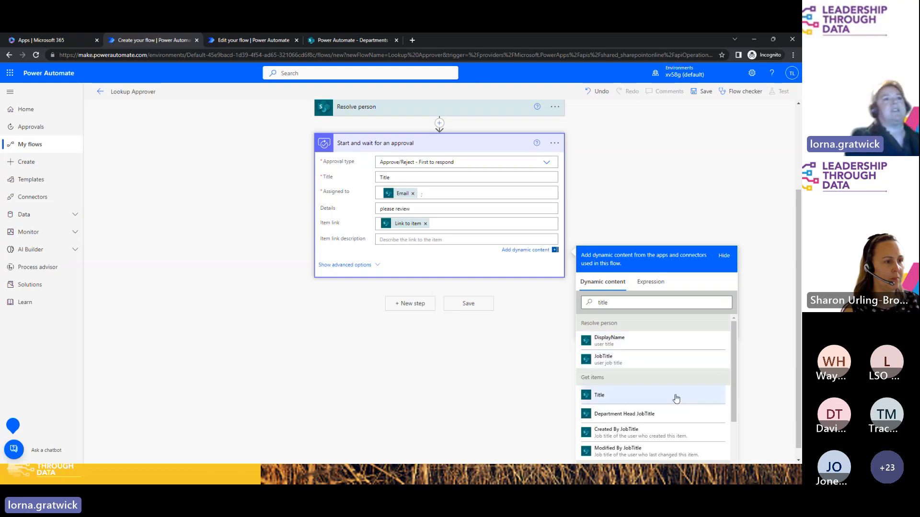
scroll(730, 369, "down", 2)
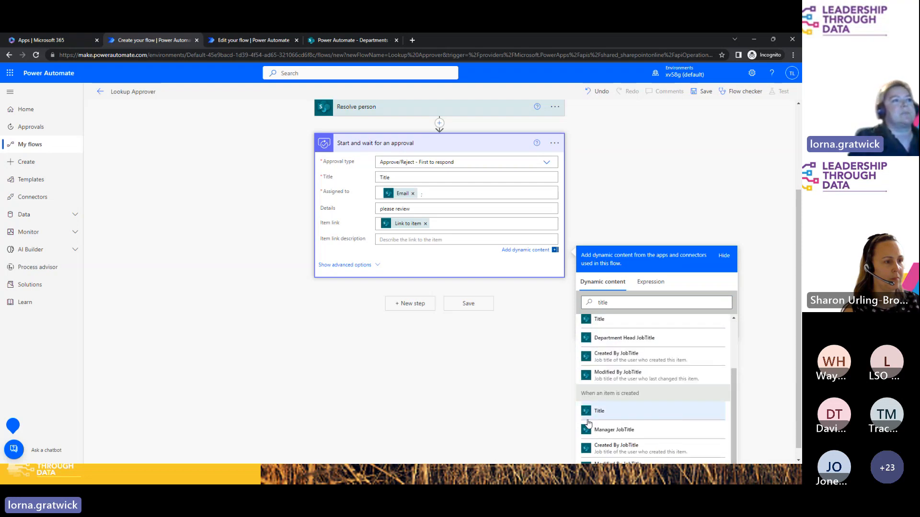
left_click(589, 420)
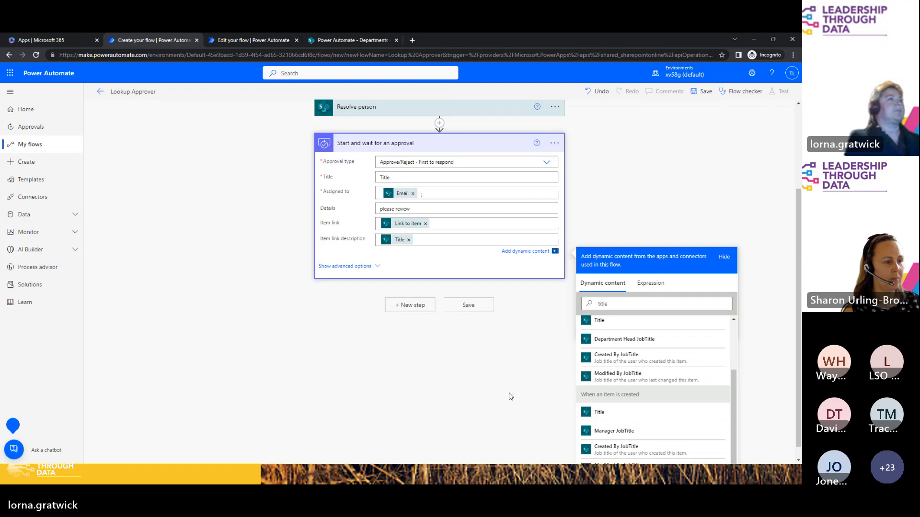
Step: Add a Condition checking the approval Outcome is equal to 'Approve', and add an action under If yes
left_click(411, 306)
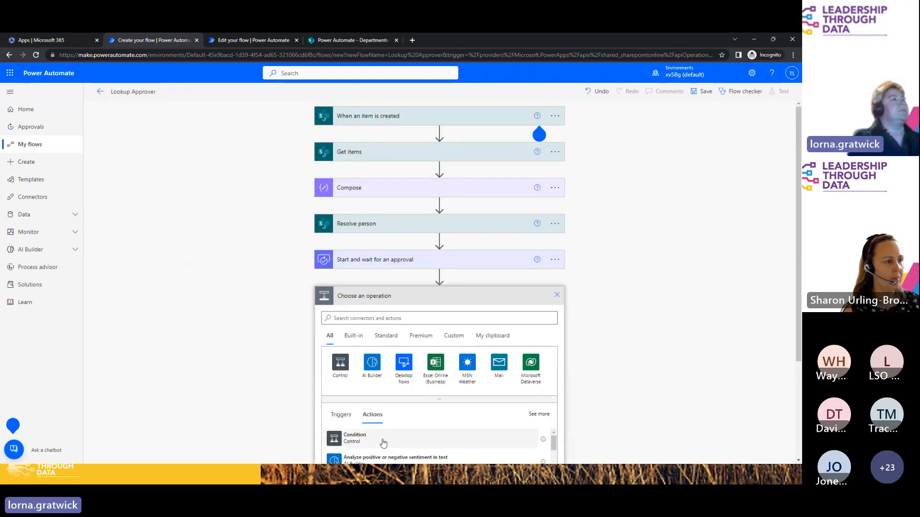
left_click(383, 440)
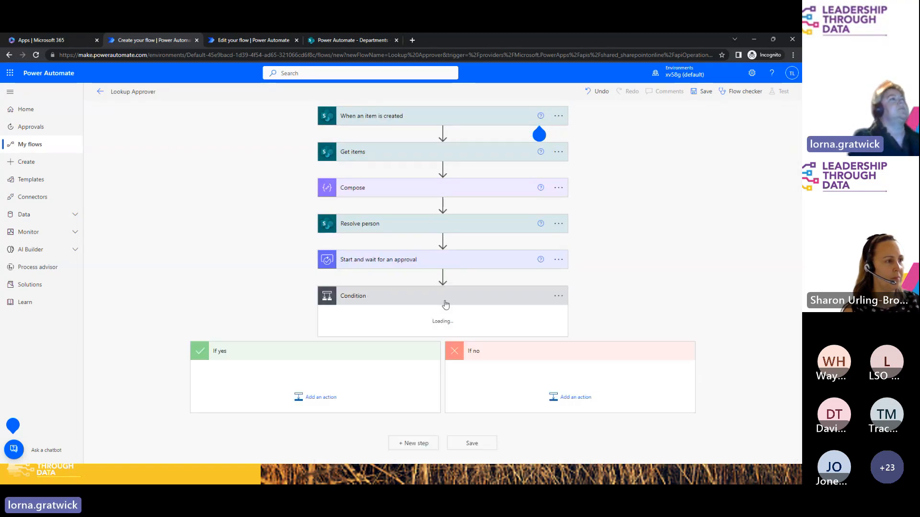
left_click(375, 322)
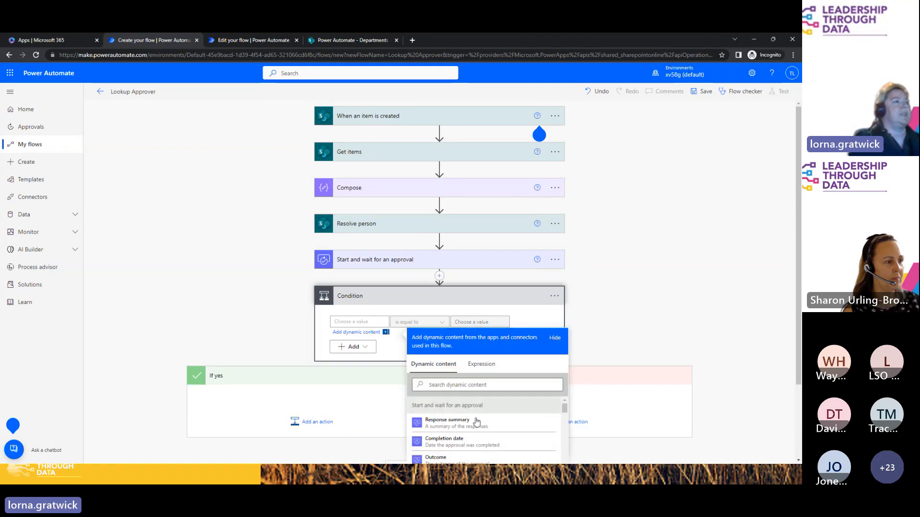
left_click(522, 459)
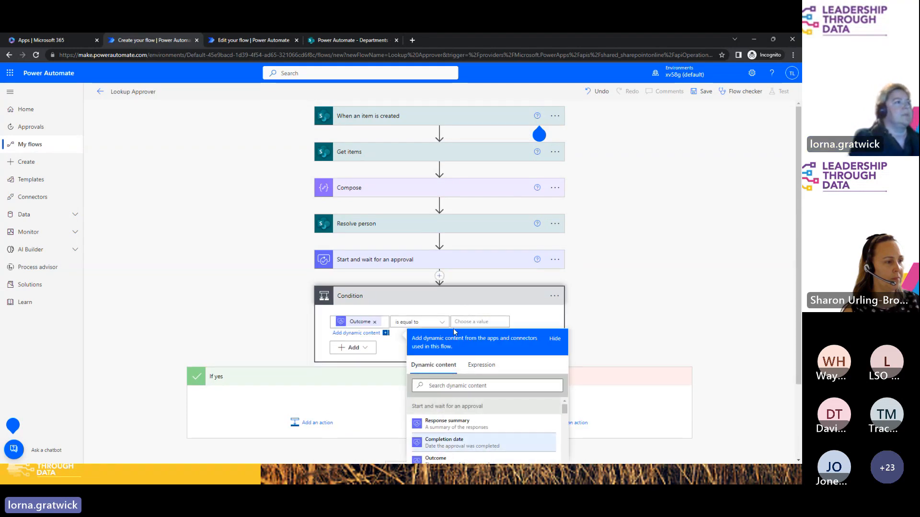
left_click(481, 321)
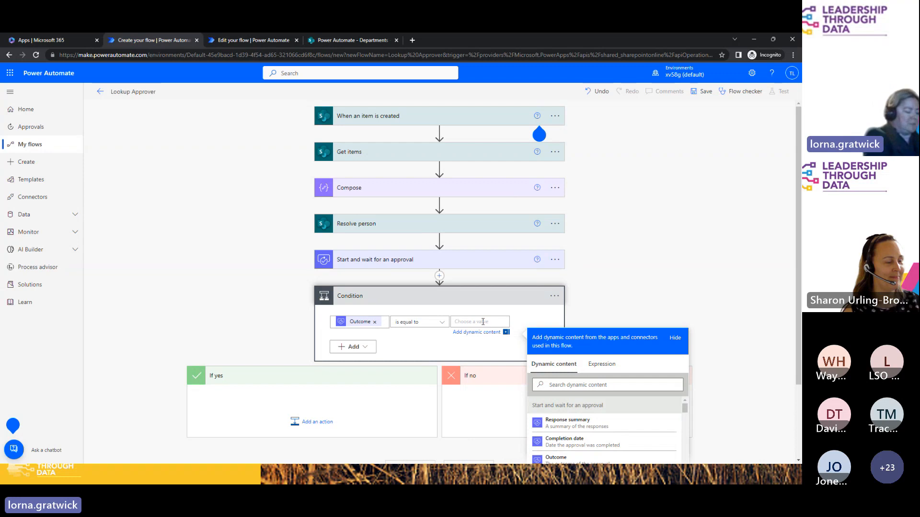
type("Approve")
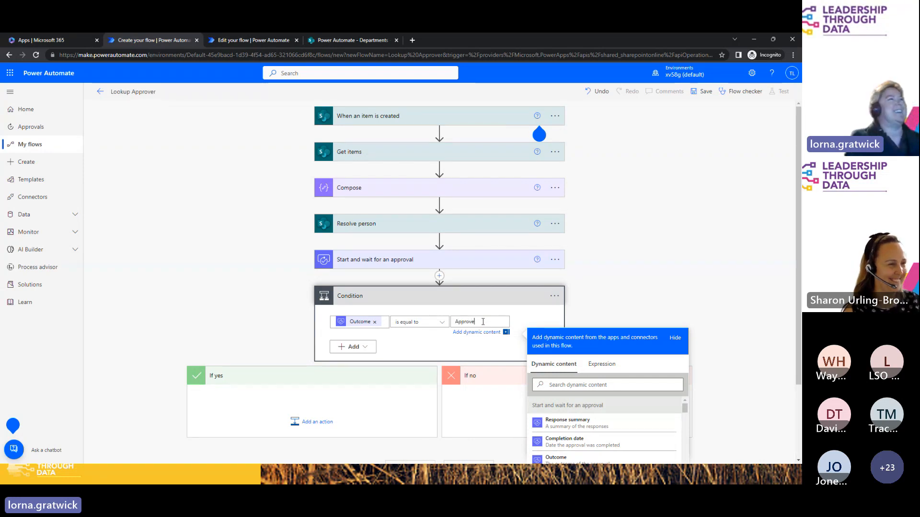
scroll(323, 297, "down", 2)
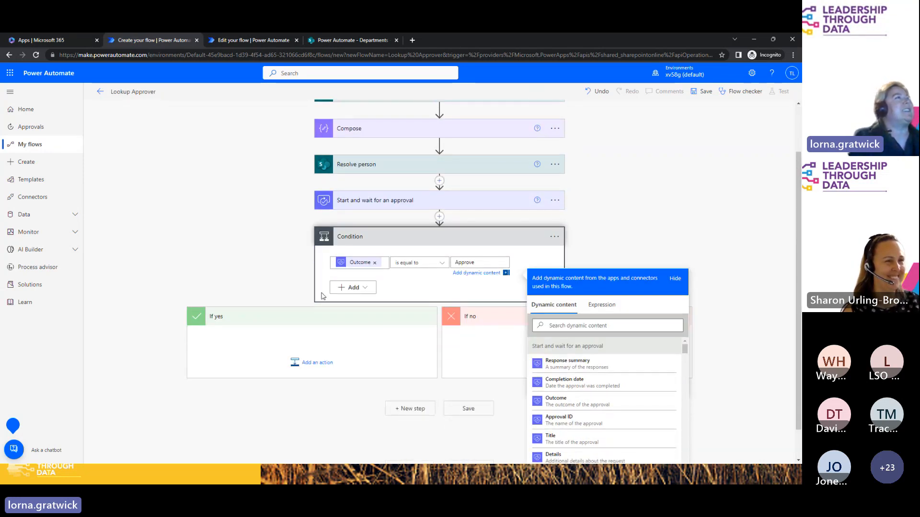
left_click(314, 366)
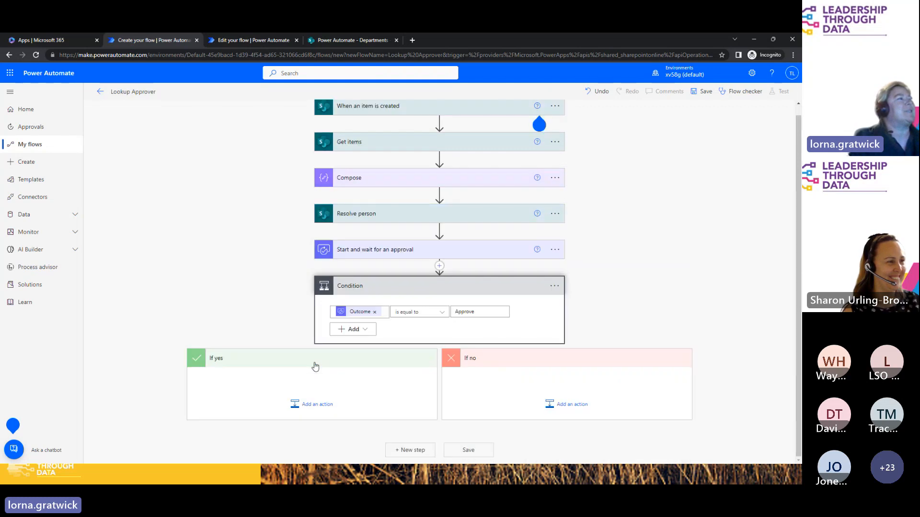
left_click(307, 410)
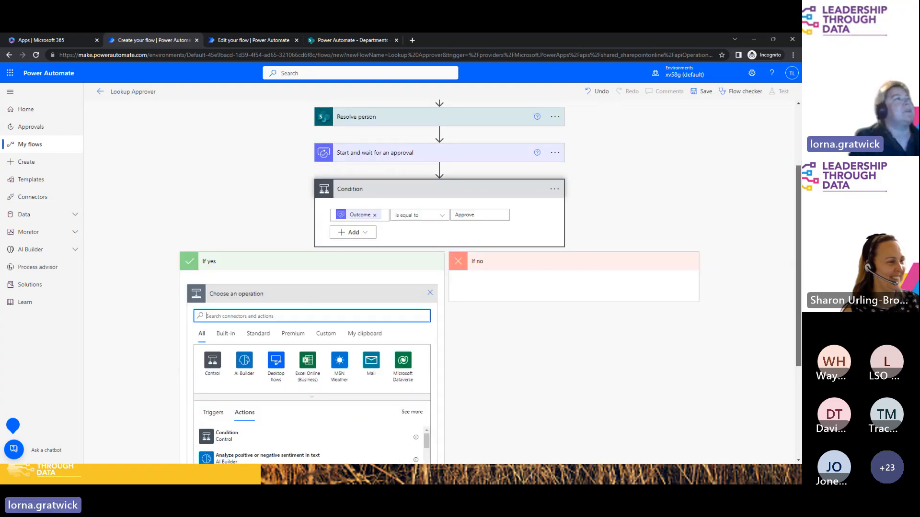
Step: Add Send an email (V2) to If yes, addressed to the item's Created By Email
type("send email")
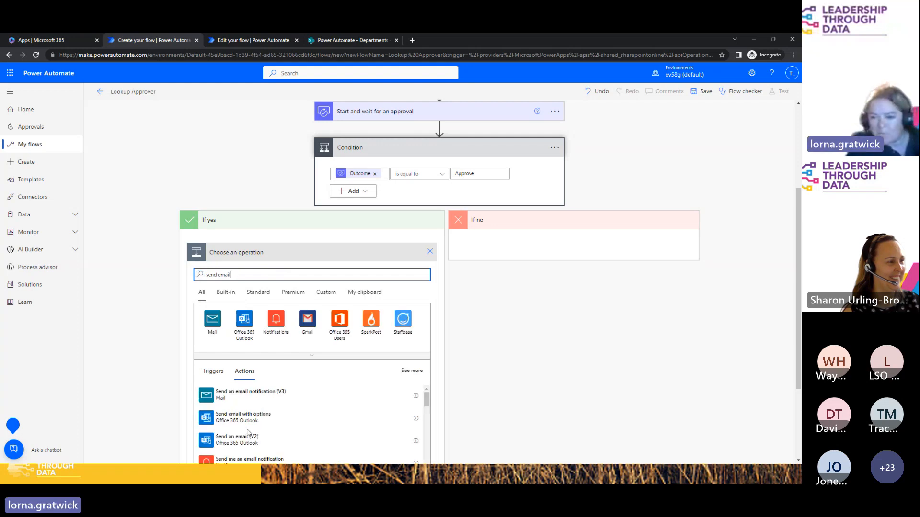
left_click(247, 436)
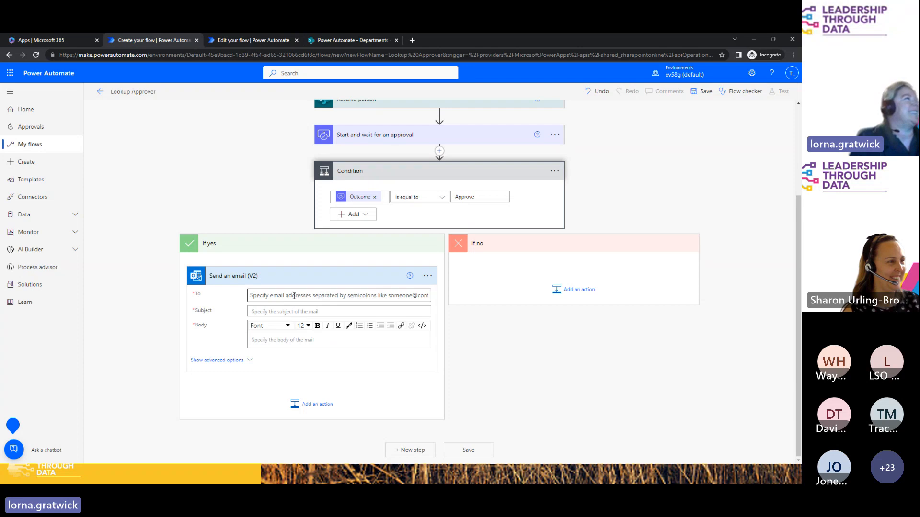
left_click(294, 296)
left_click(392, 319)
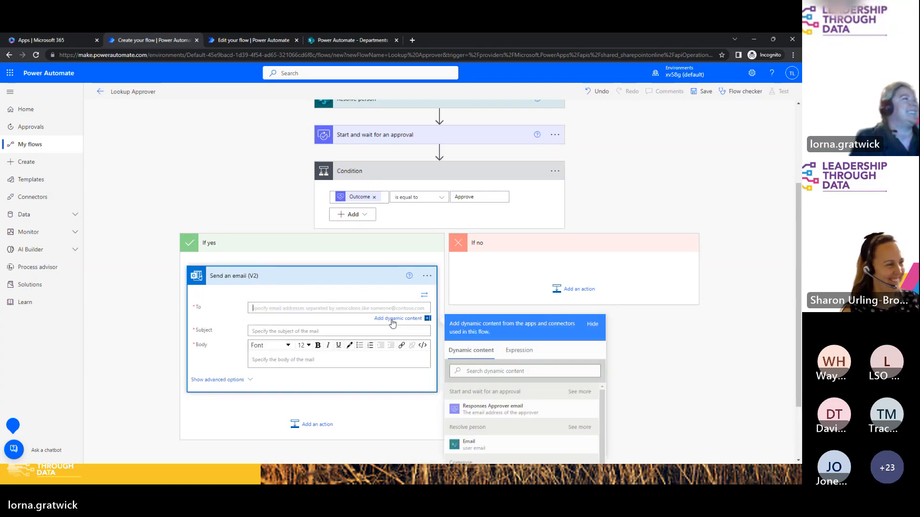
left_click_drag(605, 404, 607, 461)
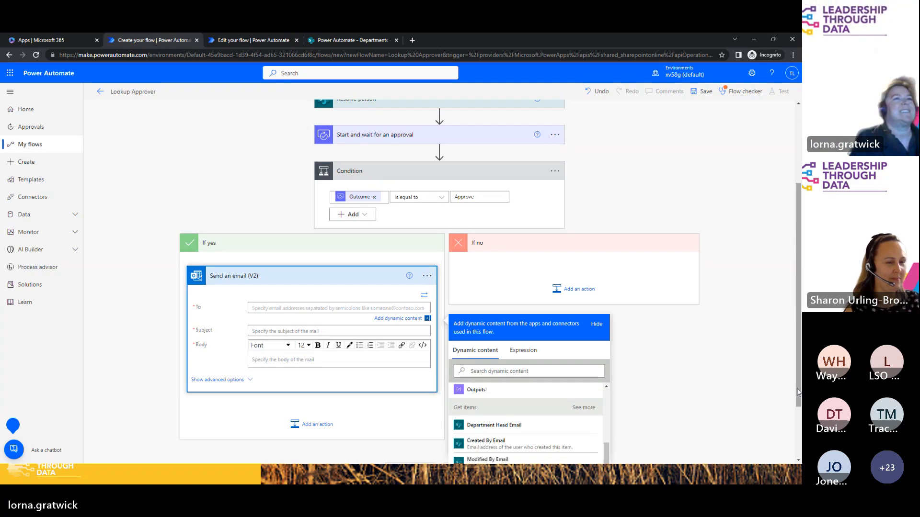
left_click_drag(798, 391, 798, 440)
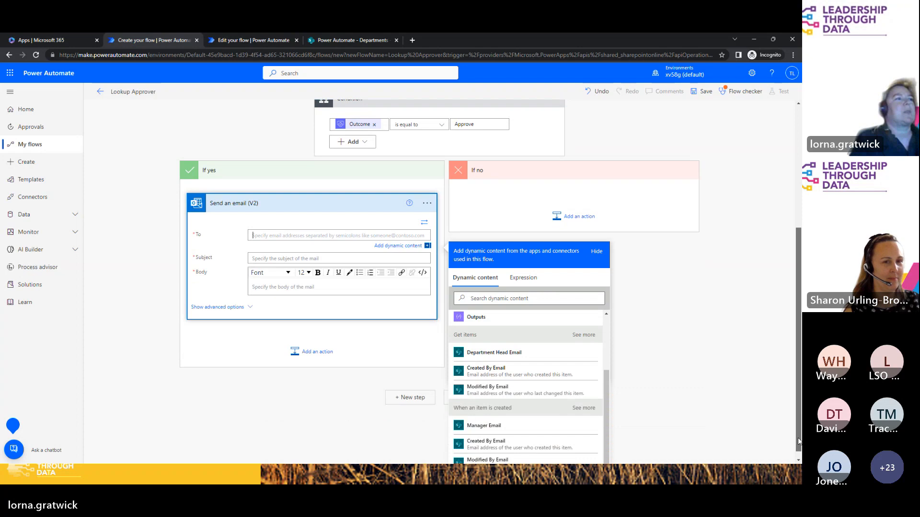
left_click(486, 444)
Step: Set the email subject and body to 'approved' and save the flow
left_click(267, 250)
type("approved")
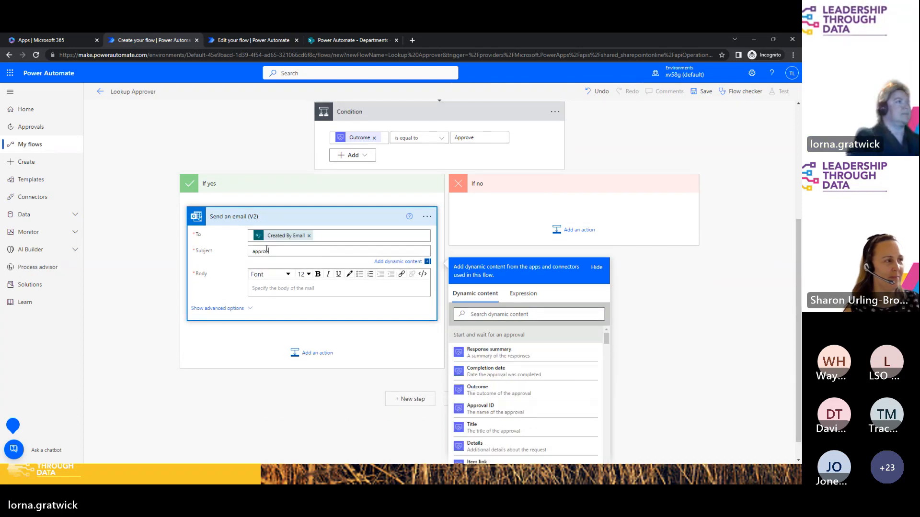
left_click(262, 288)
type("approved")
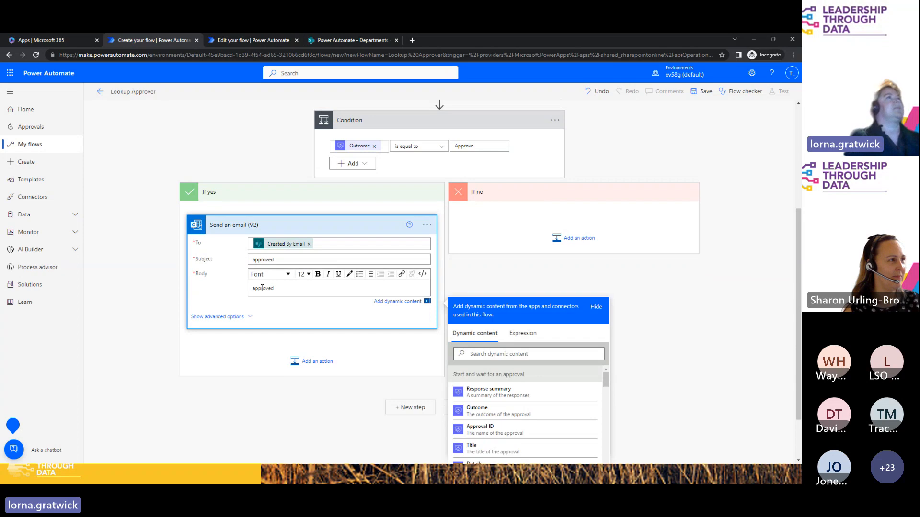
left_click(696, 93)
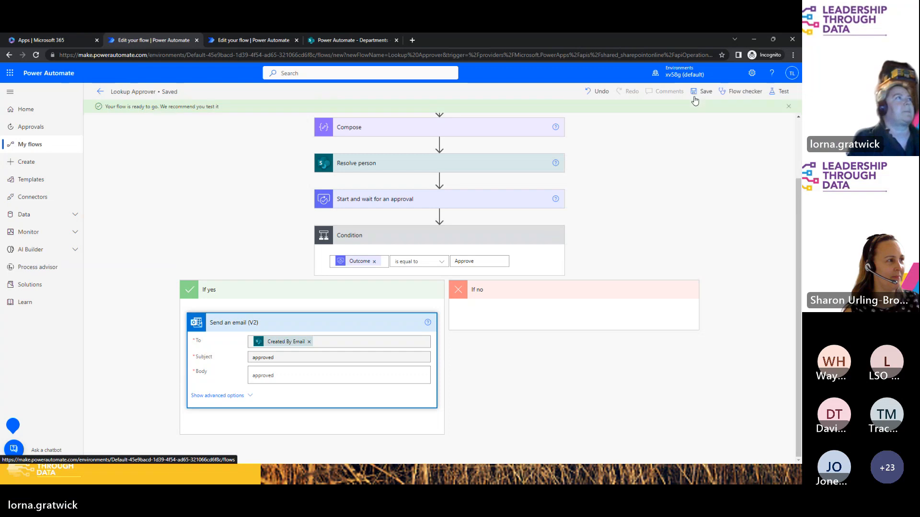
Step: Run a manual test of the Lookup Approver flow
left_click(777, 95)
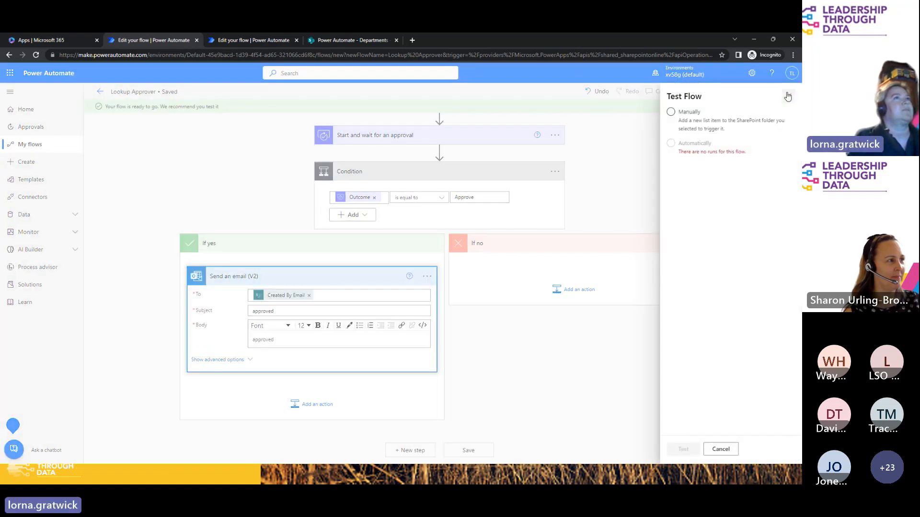
left_click(694, 119)
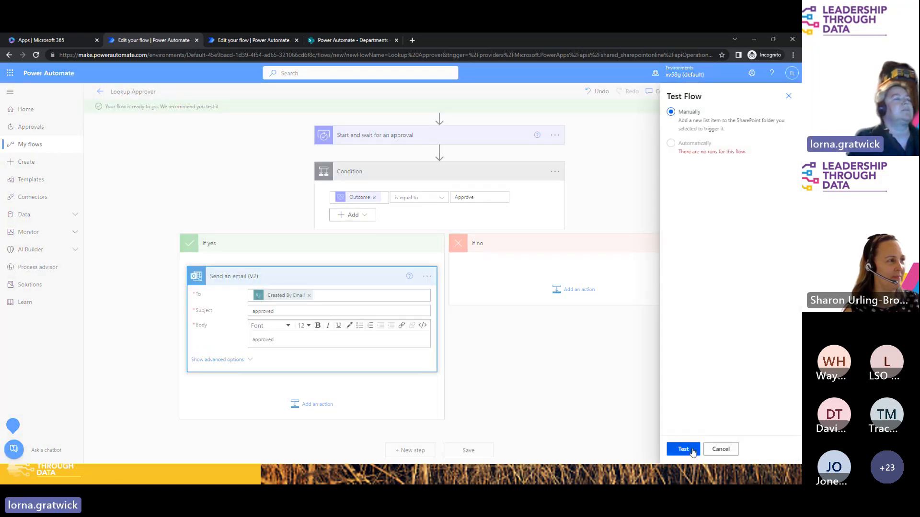
left_click(692, 450)
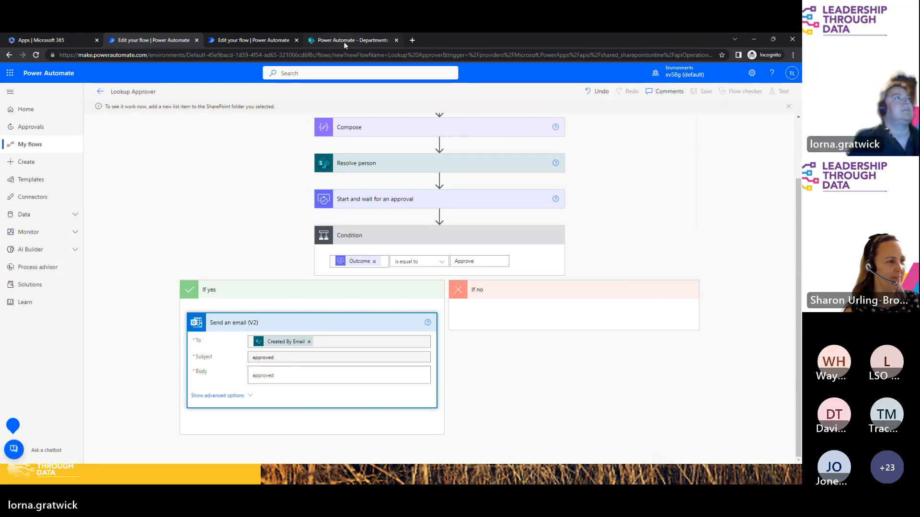
Step: In Training Requests, start a new 'Access' item starting May 18, provider 'me', venue London
left_click(354, 41)
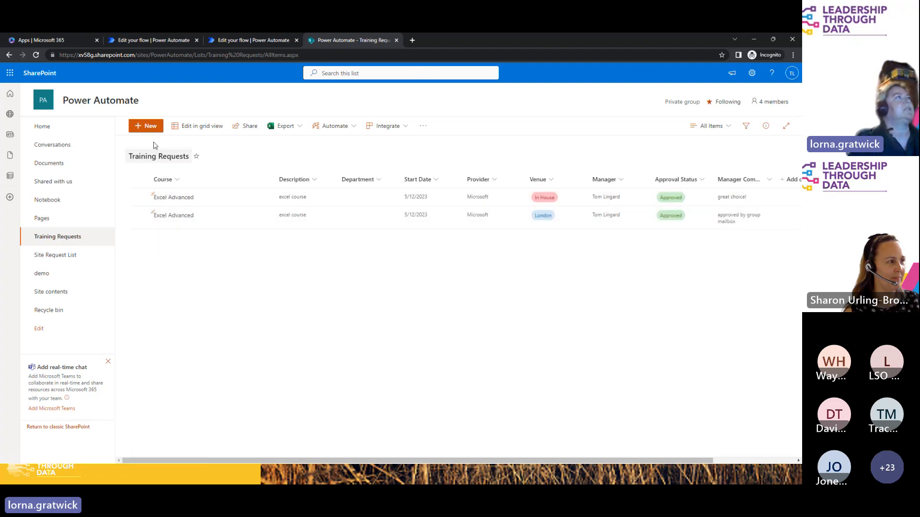
left_click(146, 126)
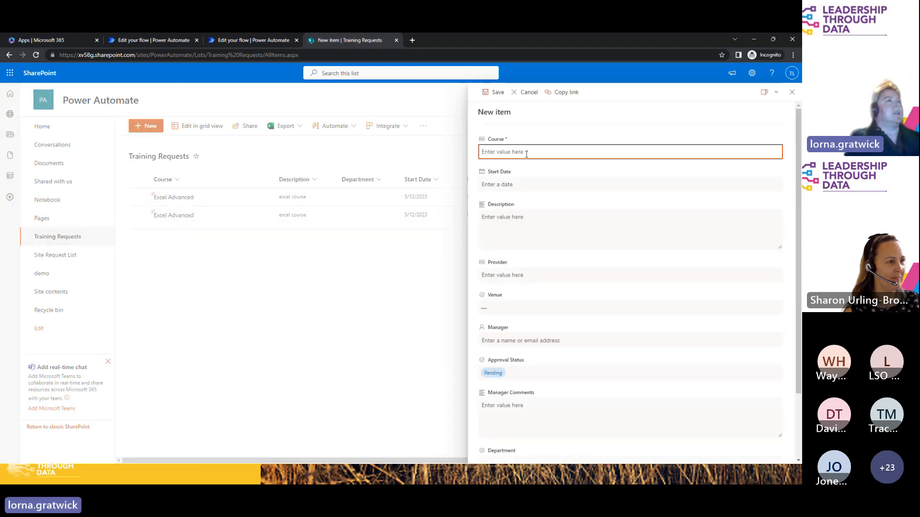
type("Acc")
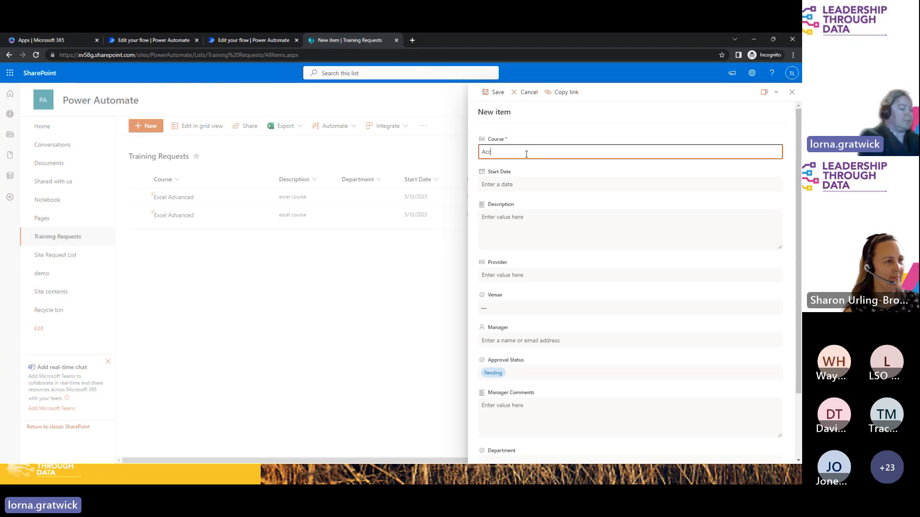
type("ess")
left_click(521, 185)
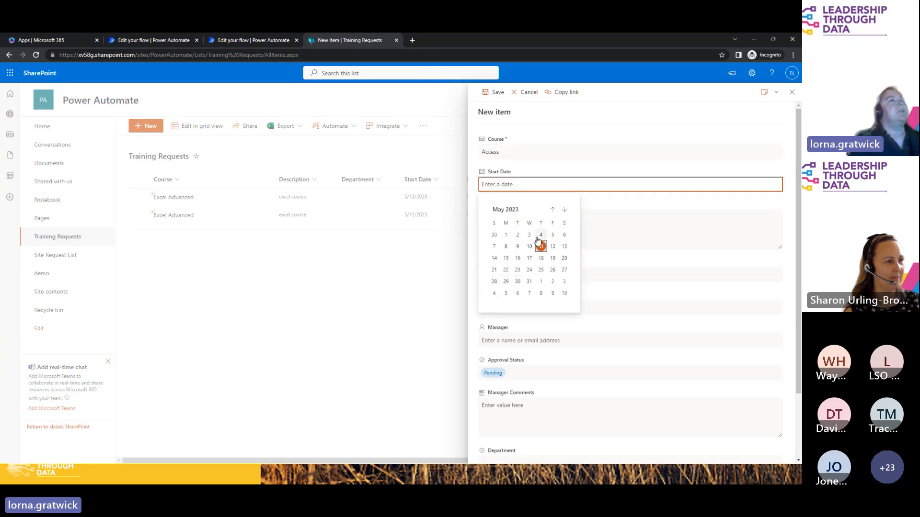
left_click(540, 258)
left_click(508, 274)
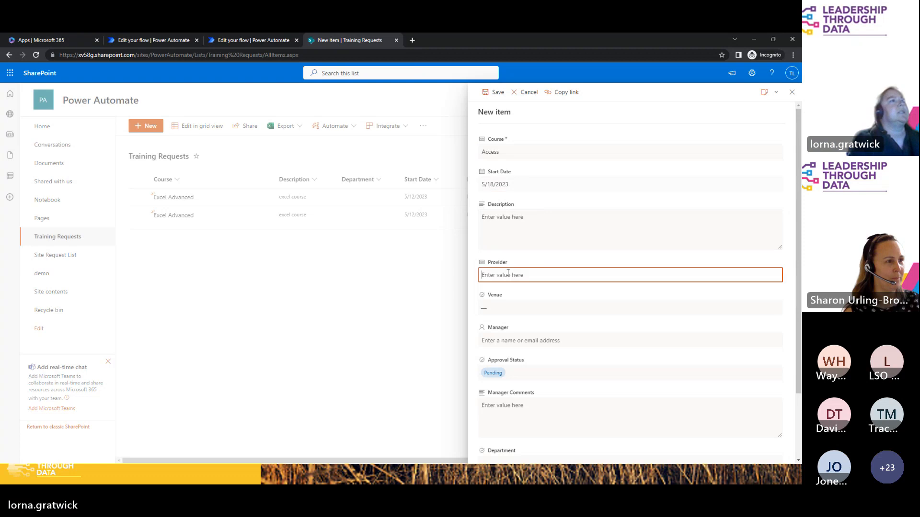
type("me")
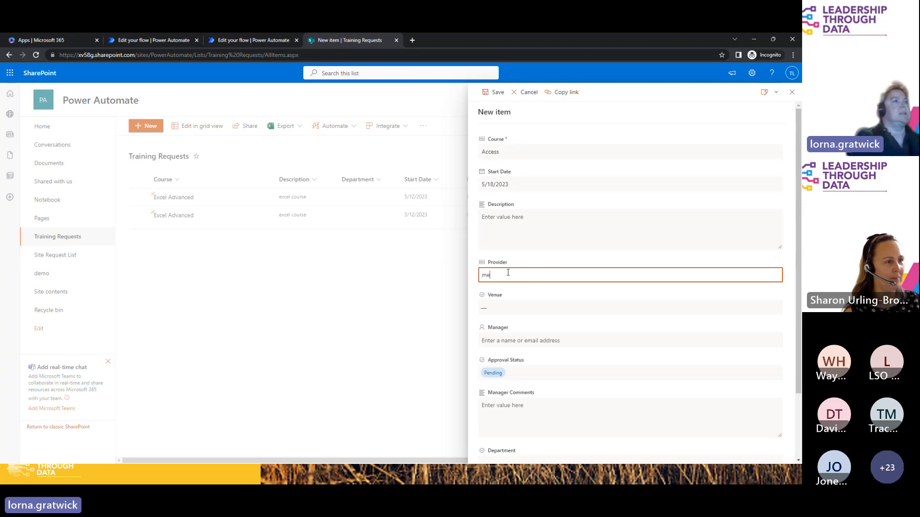
left_click(504, 313)
left_click(504, 331)
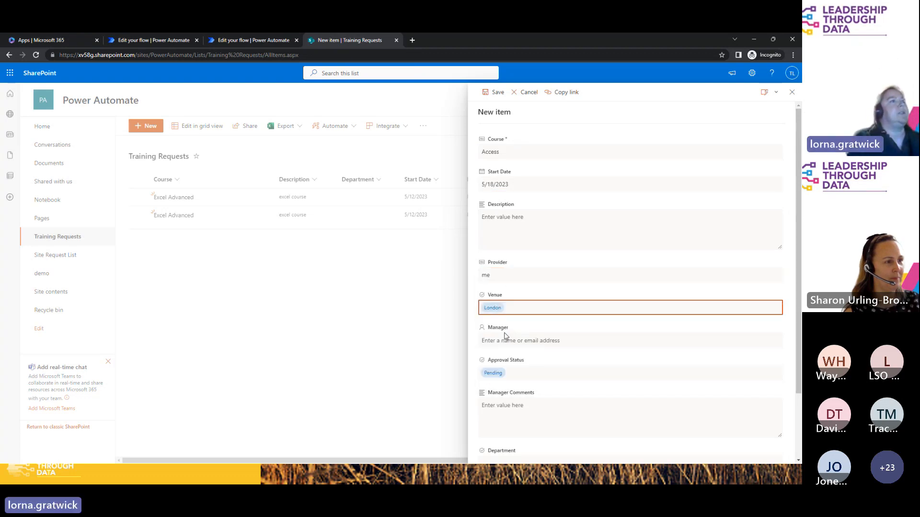
Step: Assign the suggested manager, set the department to HR, and save the Access request
left_click(502, 341)
type("tom")
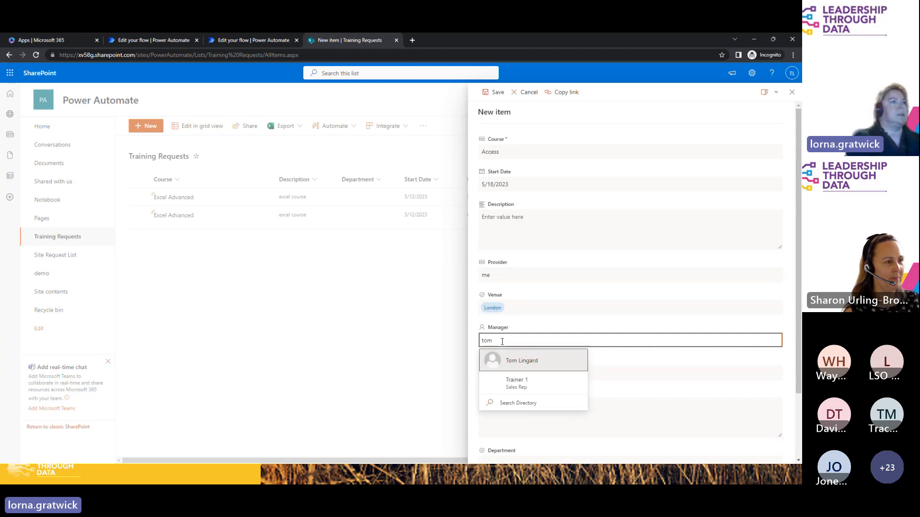
left_click(513, 366)
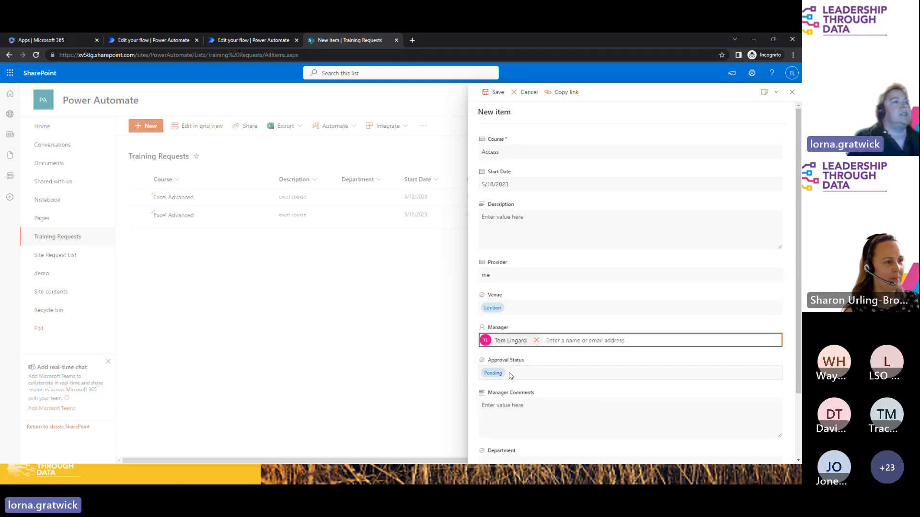
left_click(508, 416)
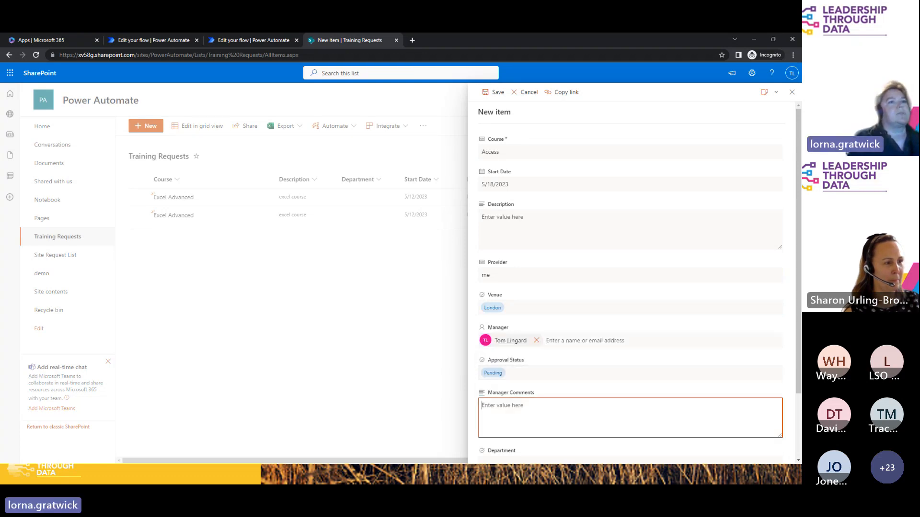
left_click(799, 374)
scroll(799, 373, "down", 2)
left_click(509, 388)
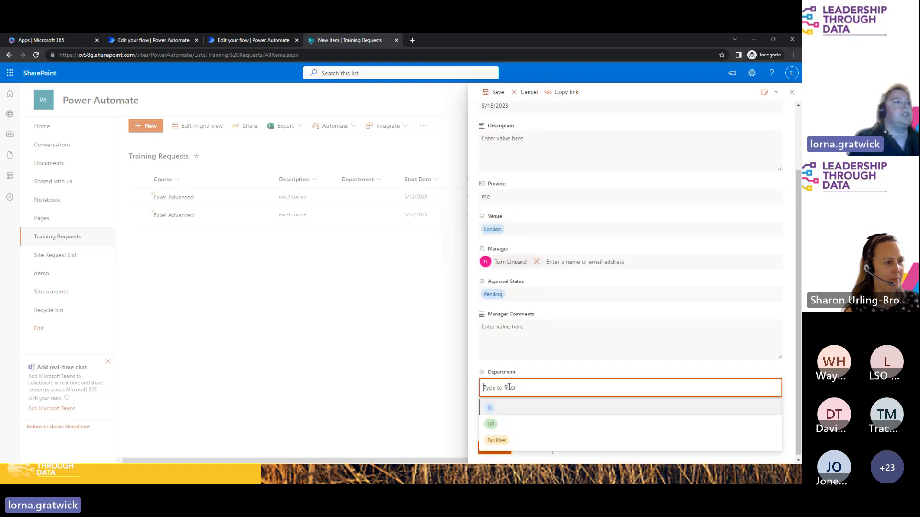
left_click(490, 424)
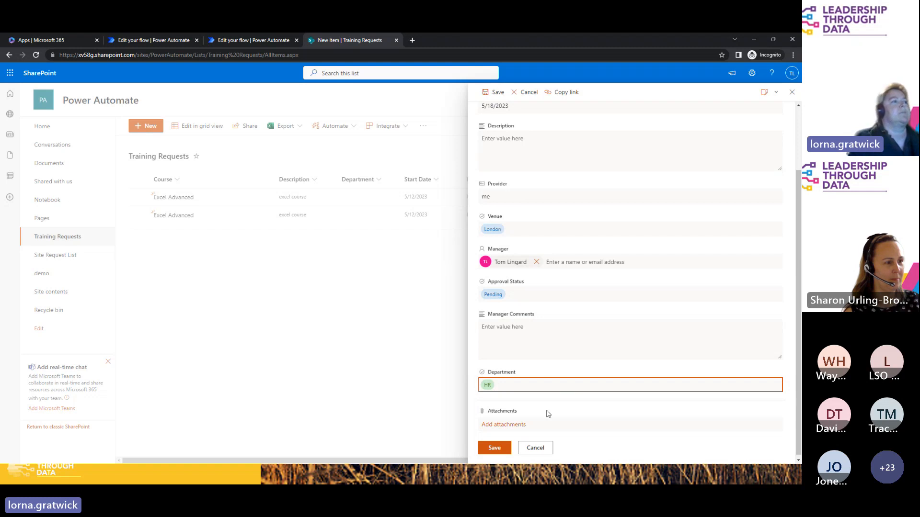
left_click(507, 448)
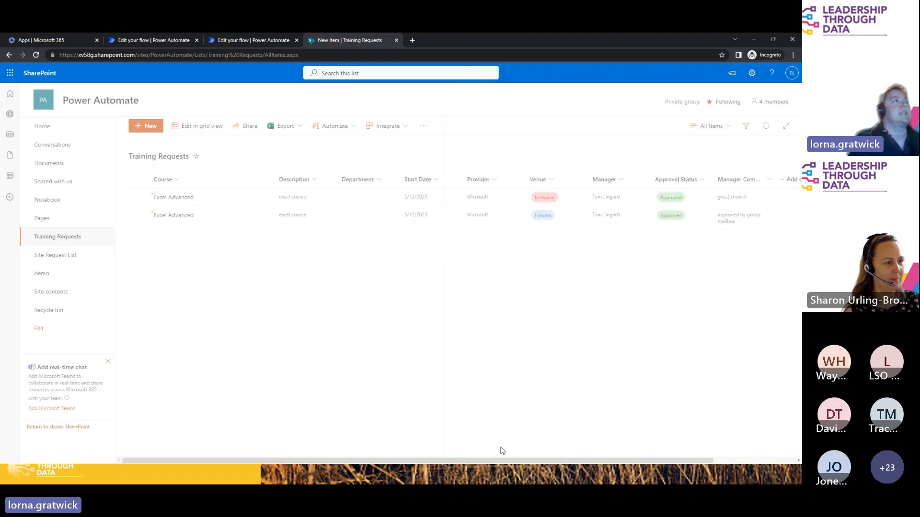
Step: Close the extra flow editor, check the run waiting at approval, then go to Microsoft 365 apps
left_click(246, 40)
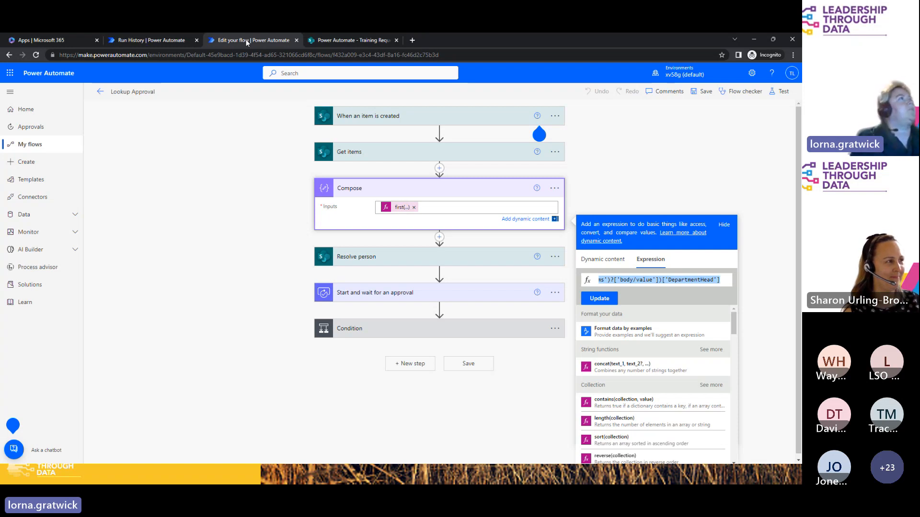
left_click(296, 40)
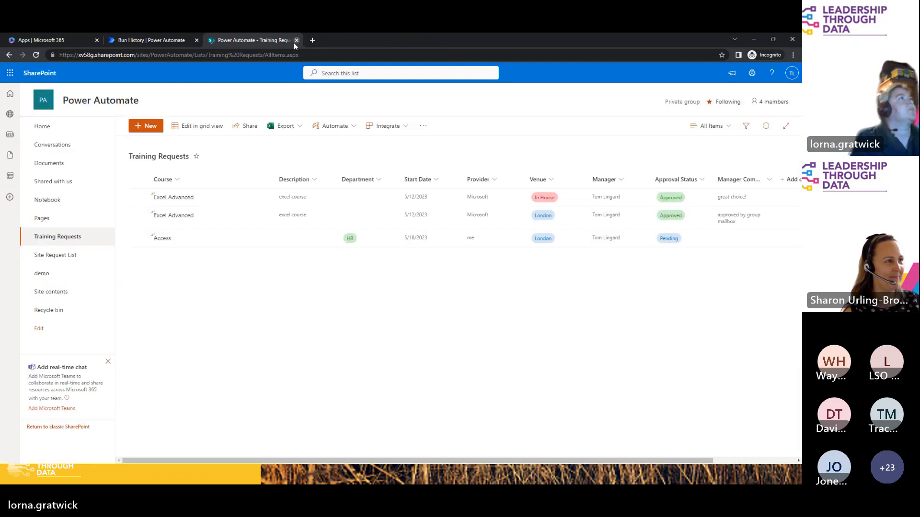
left_click(182, 40)
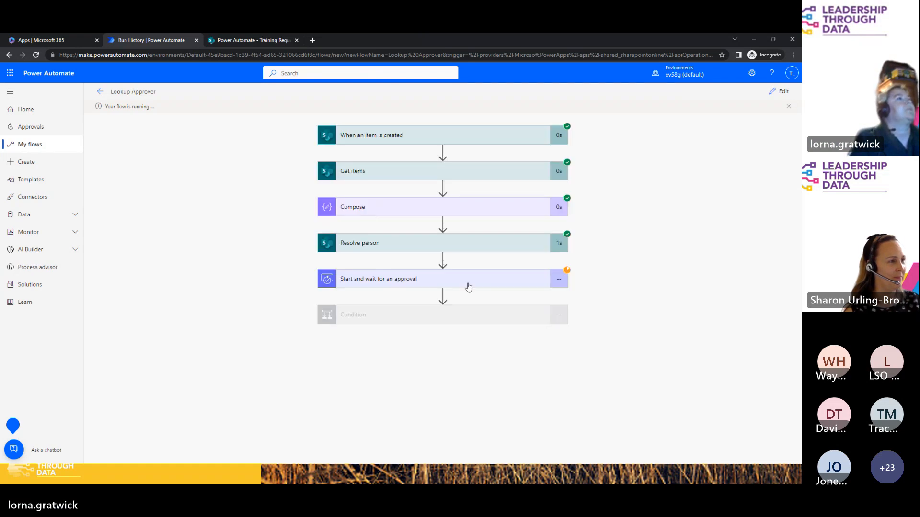
left_click(60, 42)
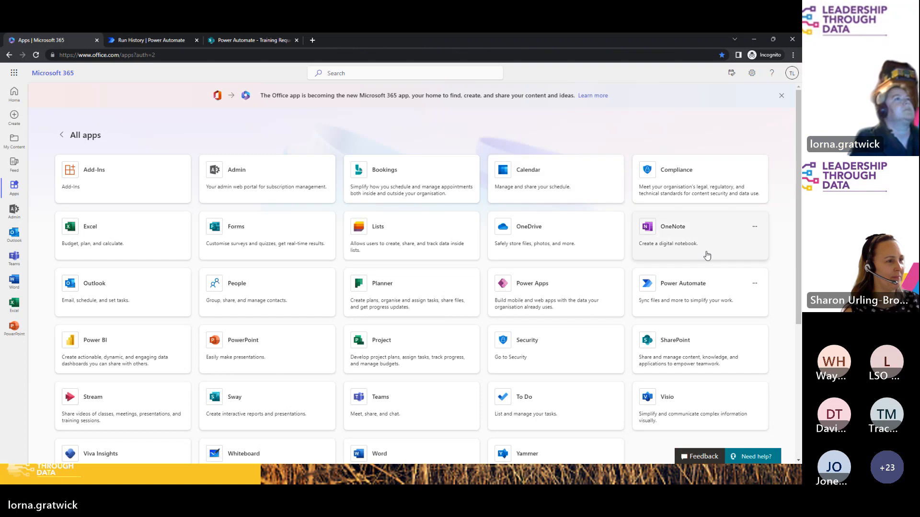
Step: Open Outlook from the apps page, discarding the accidental Power Automate tab, then return to run history
left_click(679, 283)
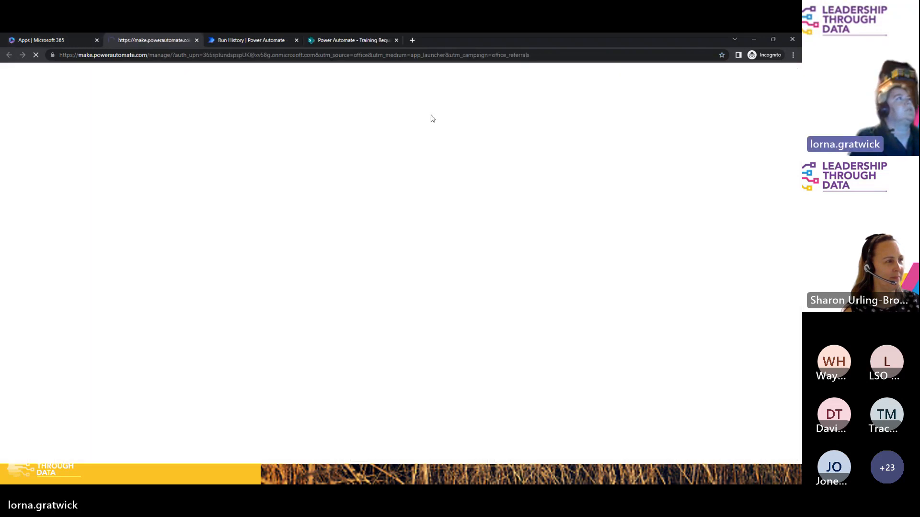
left_click(196, 41)
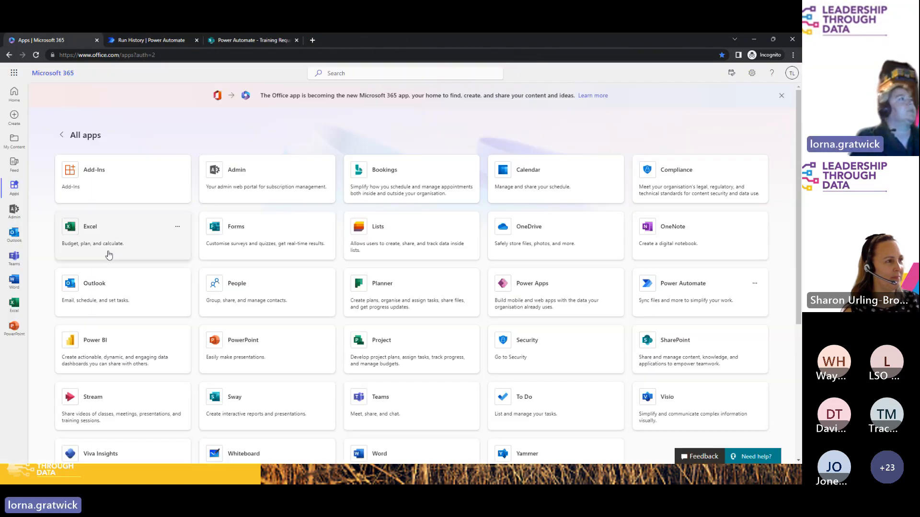
left_click(102, 294)
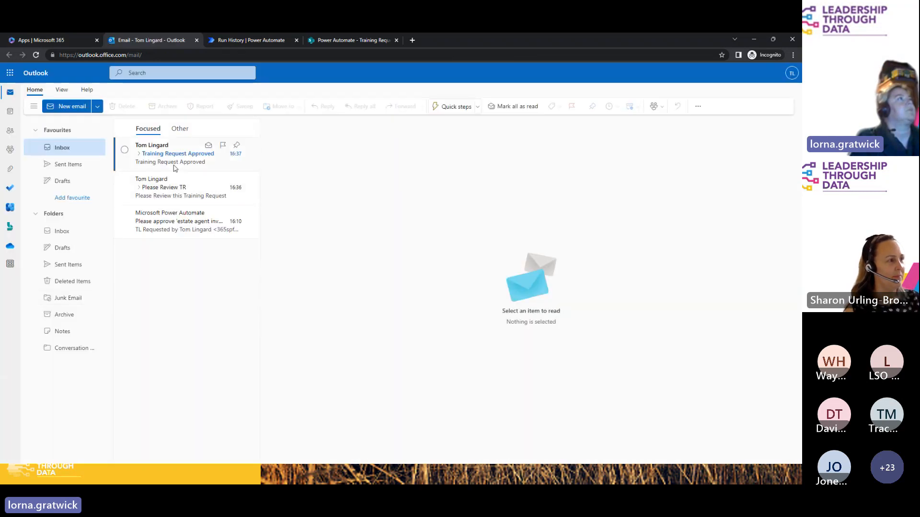
left_click(255, 41)
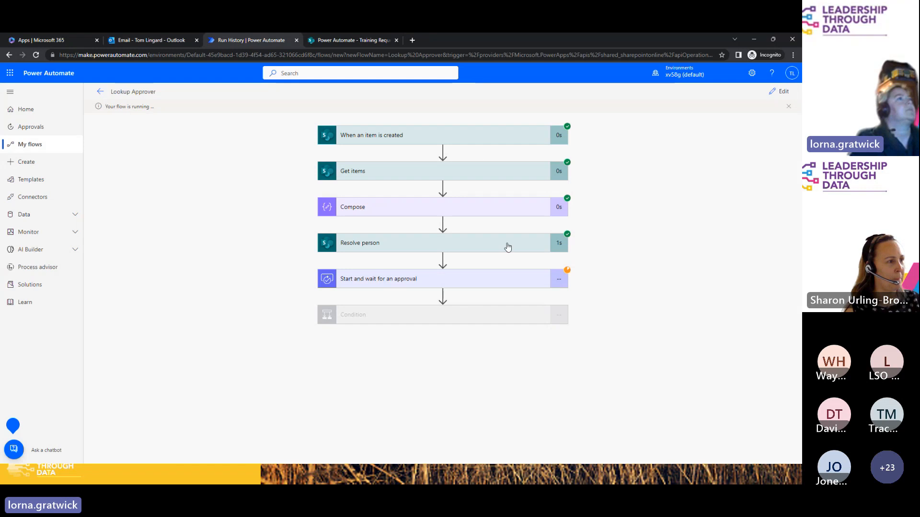
Step: Inspect the Get items, Compose and Resolve person run results, then switch to the Outlook inbox
left_click(452, 173)
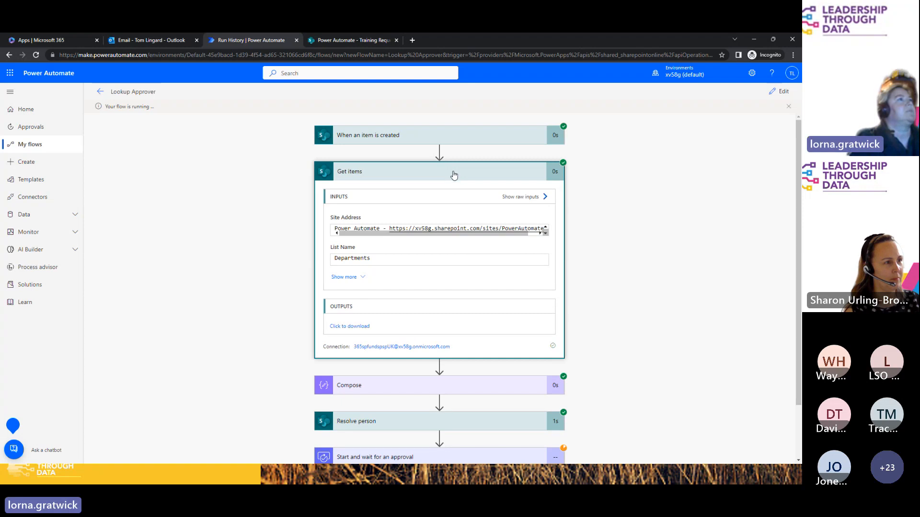
left_click(454, 173)
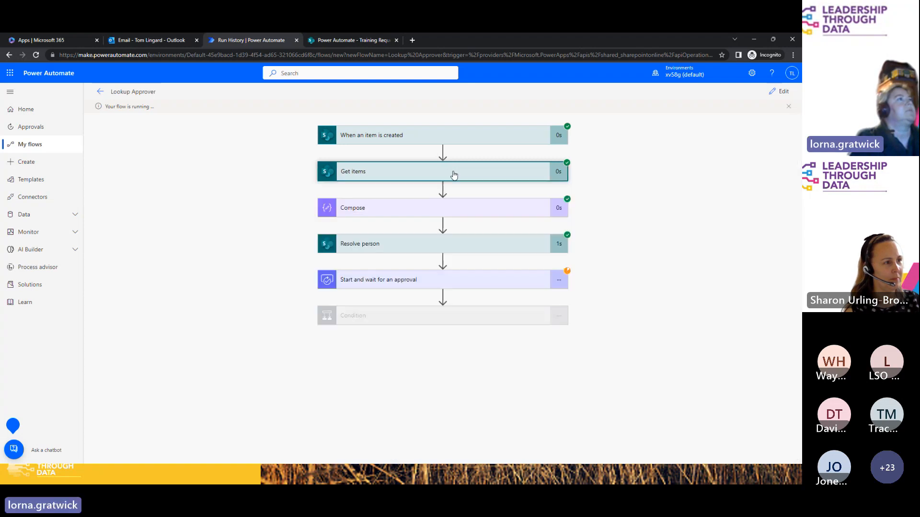
left_click(448, 207)
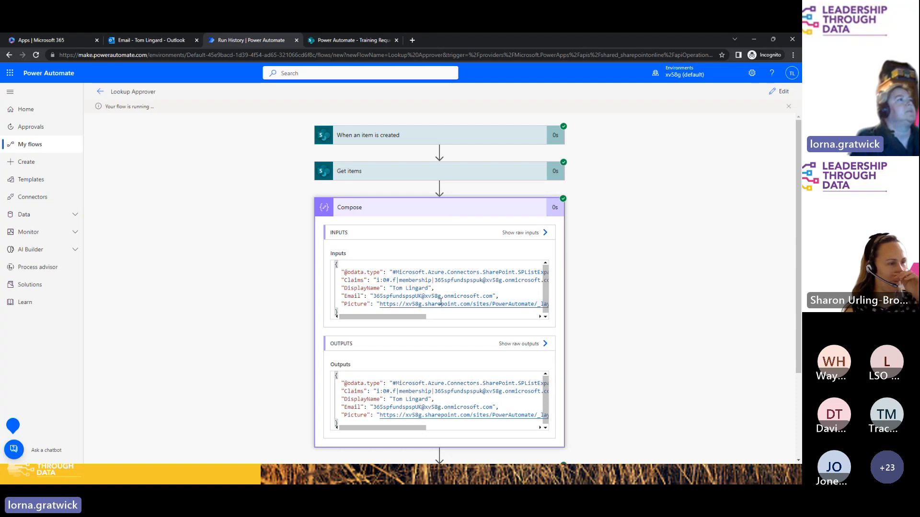
left_click(411, 206)
left_click(429, 247)
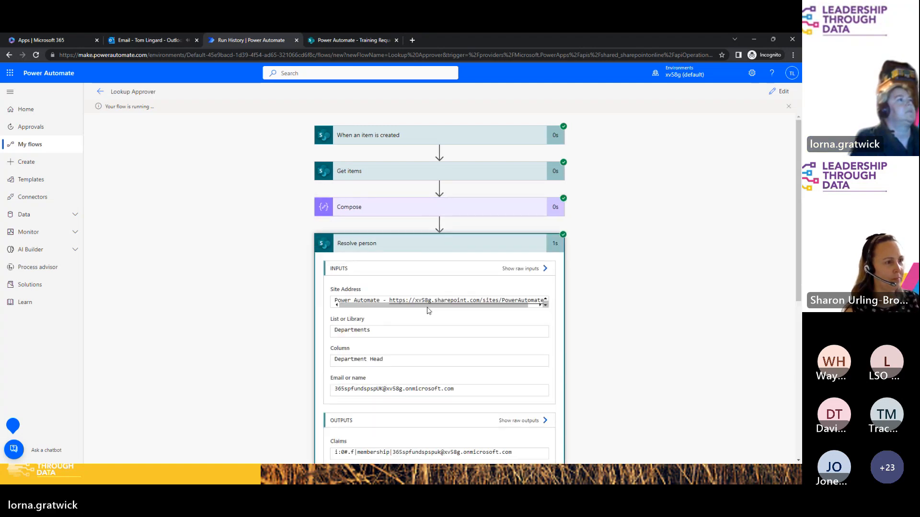
left_click(442, 246)
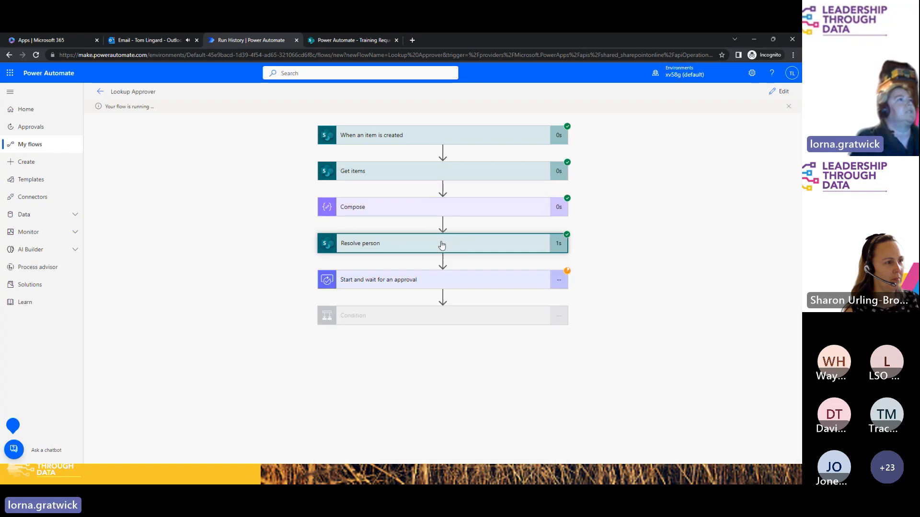
left_click(154, 41)
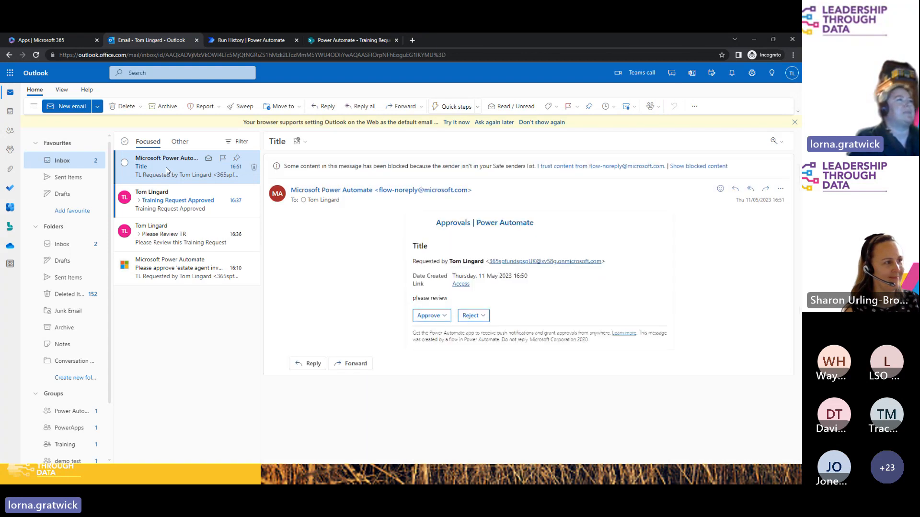
Step: Approve the 'Title' request from its email with a thanks comment and submit
double_click(166, 171)
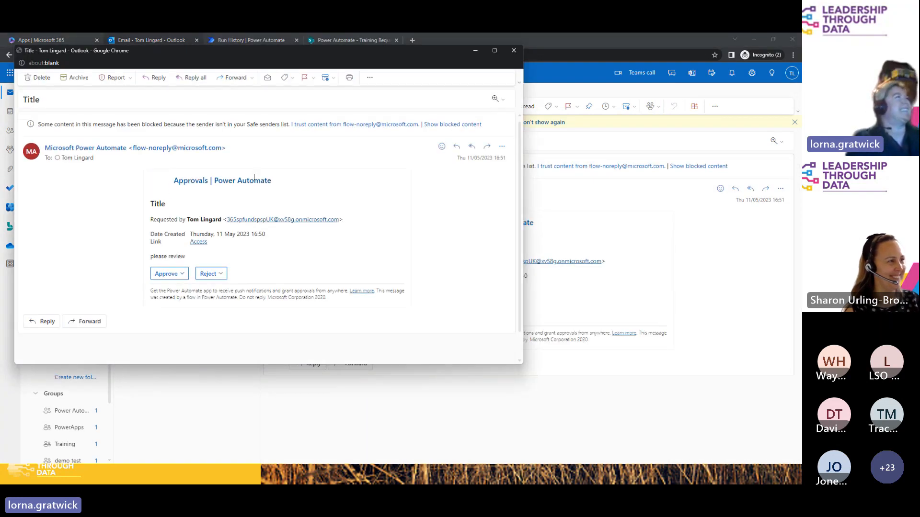
left_click_drag(365, 60, 467, 119)
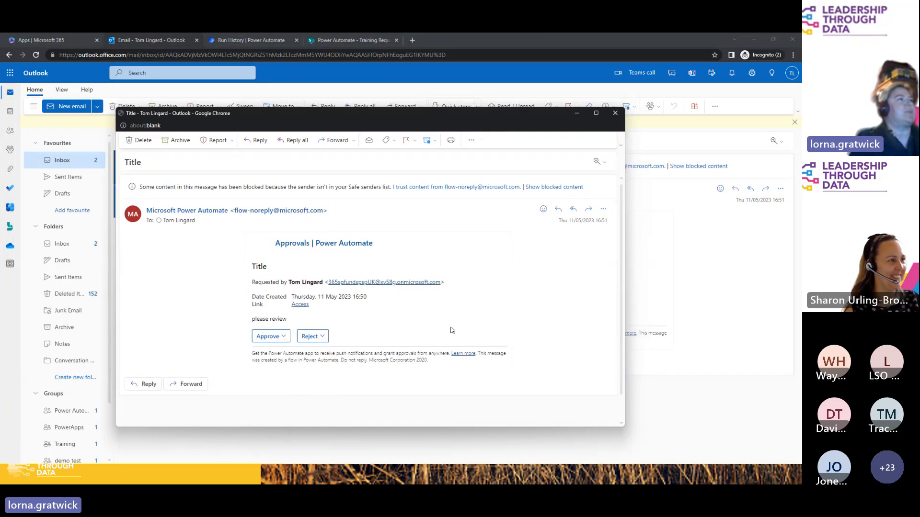
left_click(284, 337)
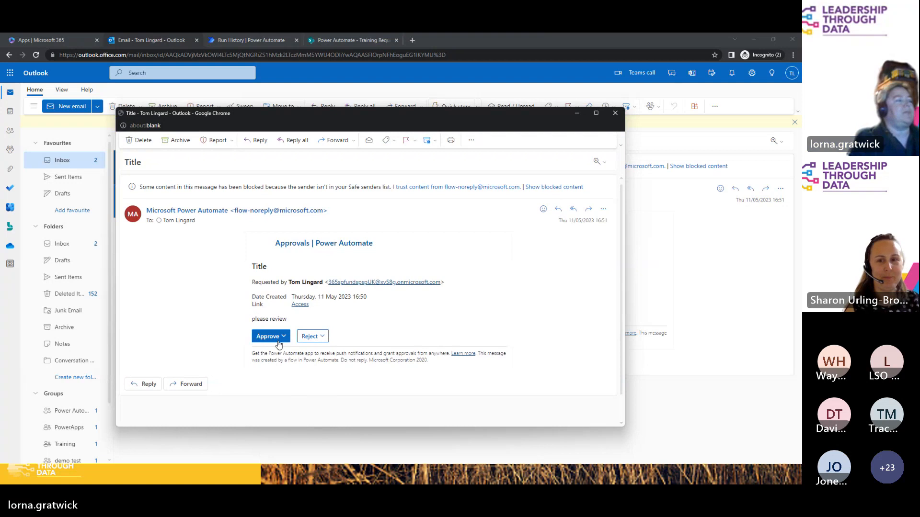
scroll(277, 334, "down", 2)
left_click(283, 276)
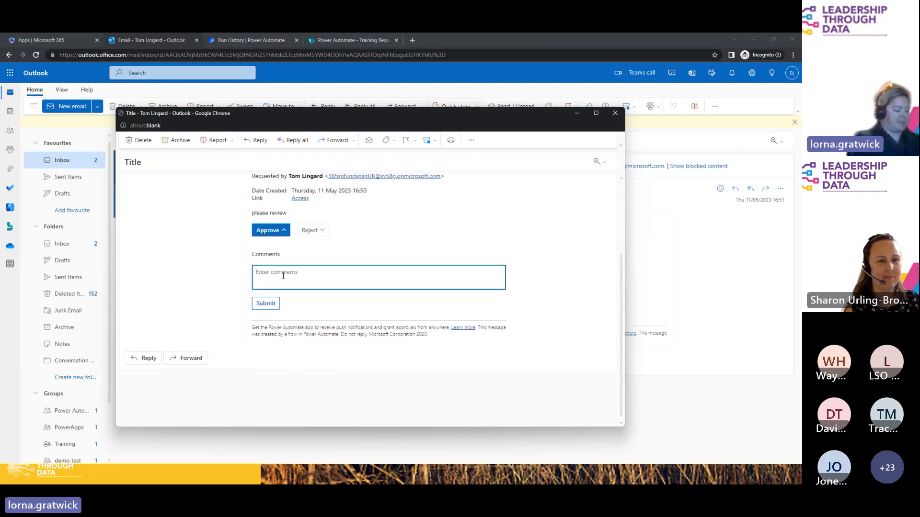
type("thanks")
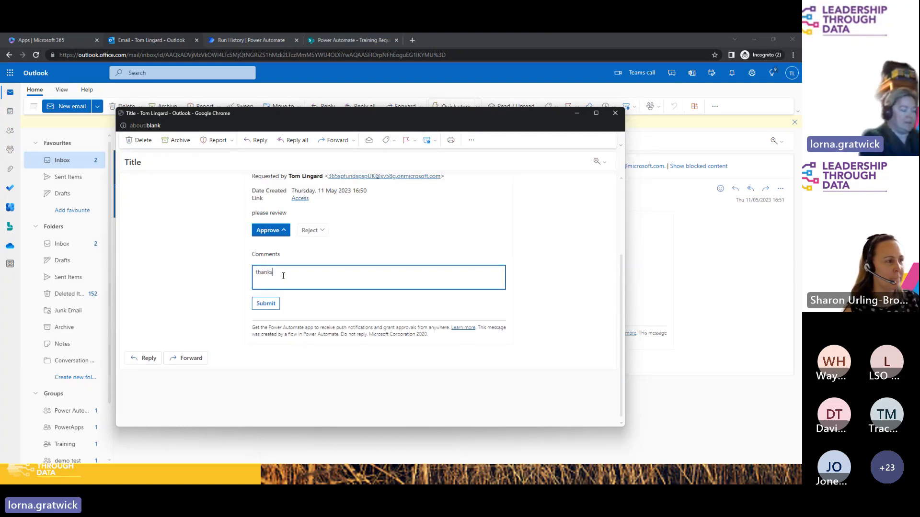
left_click(266, 304)
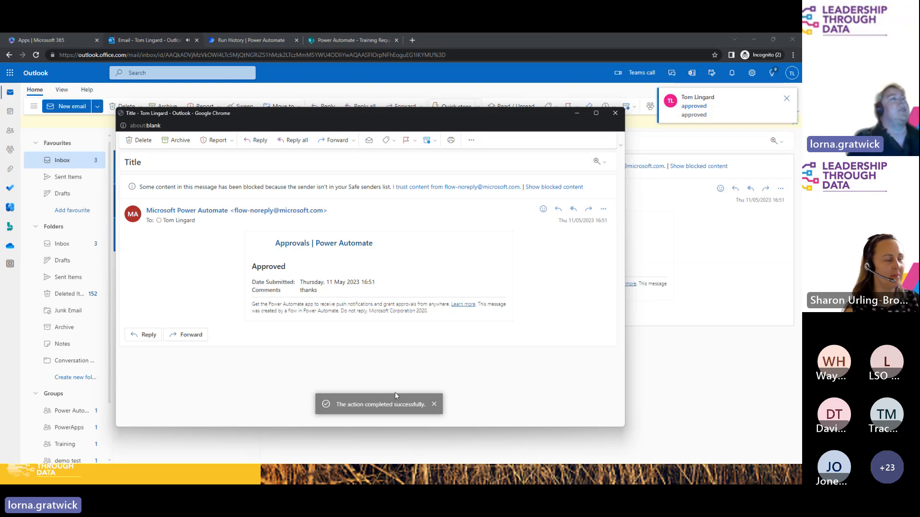
Step: Close the approval window, read the 'approved' email, and return to the successful run
left_click(434, 404)
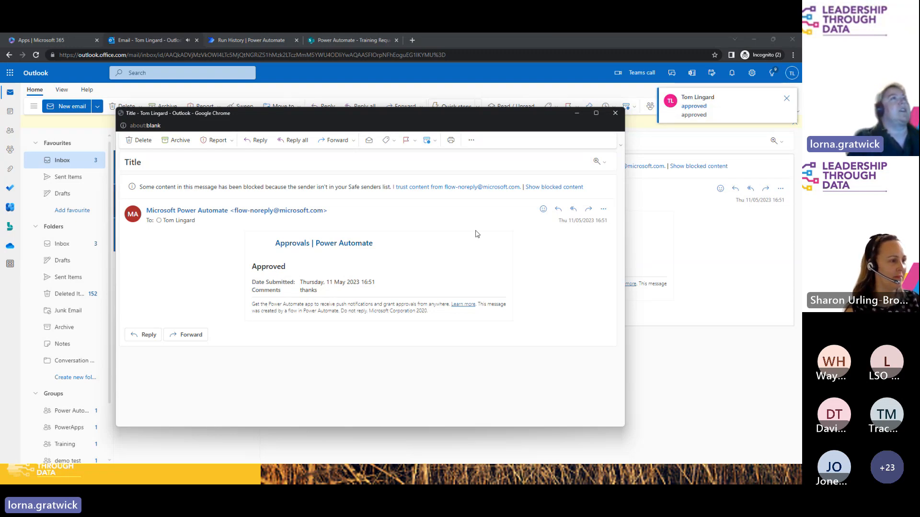
left_click(615, 114)
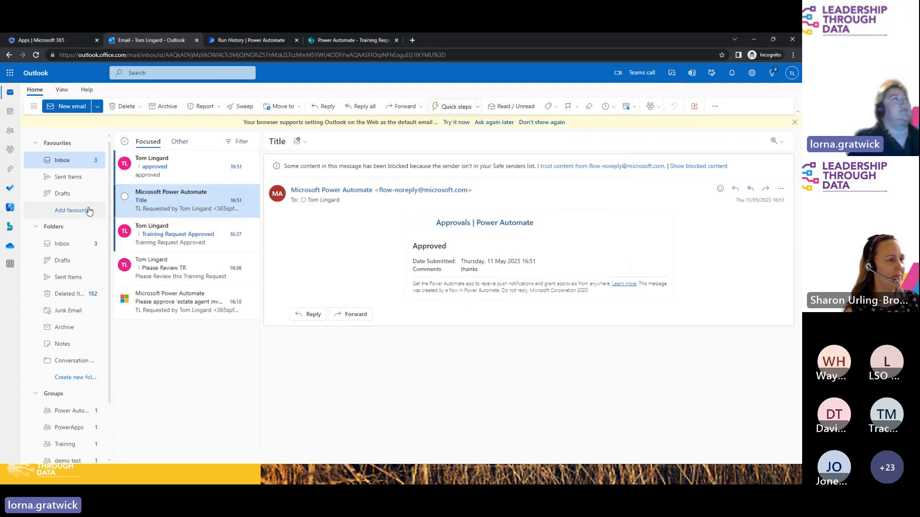
left_click(177, 178)
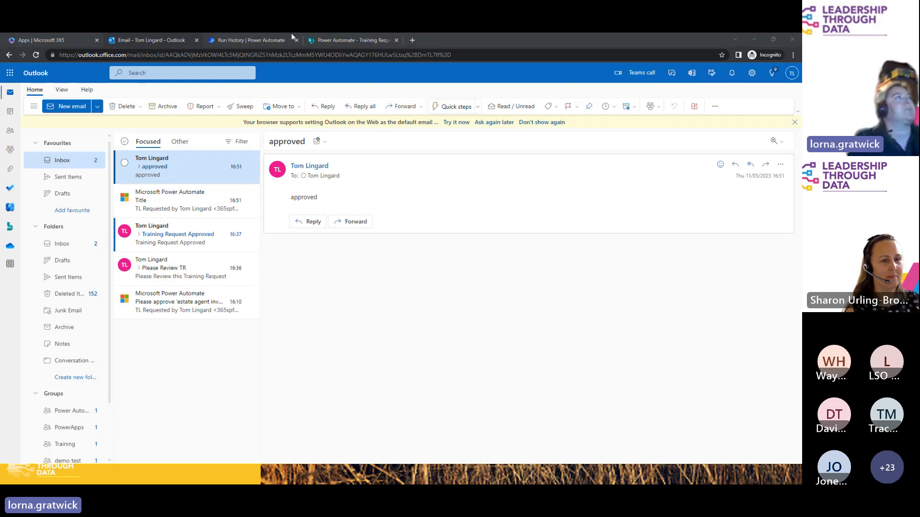
left_click(262, 41)
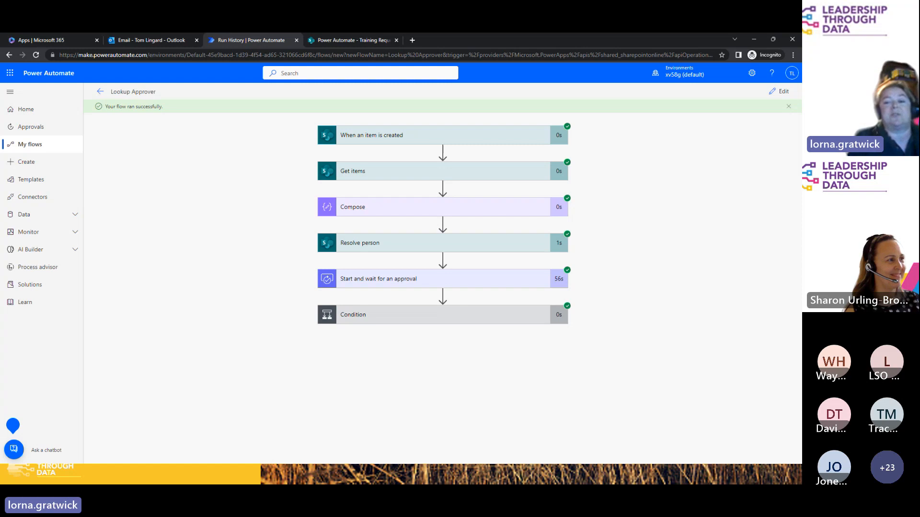
key("alt+Tab")
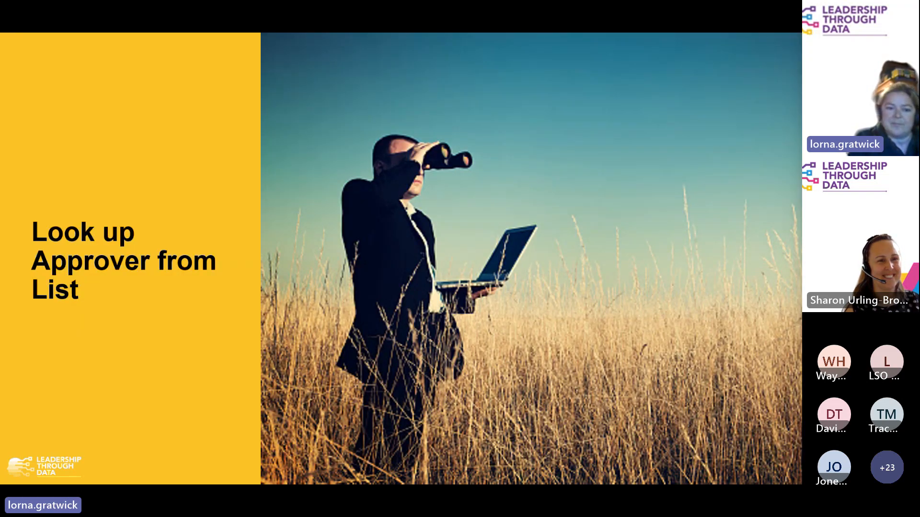
key("Right")
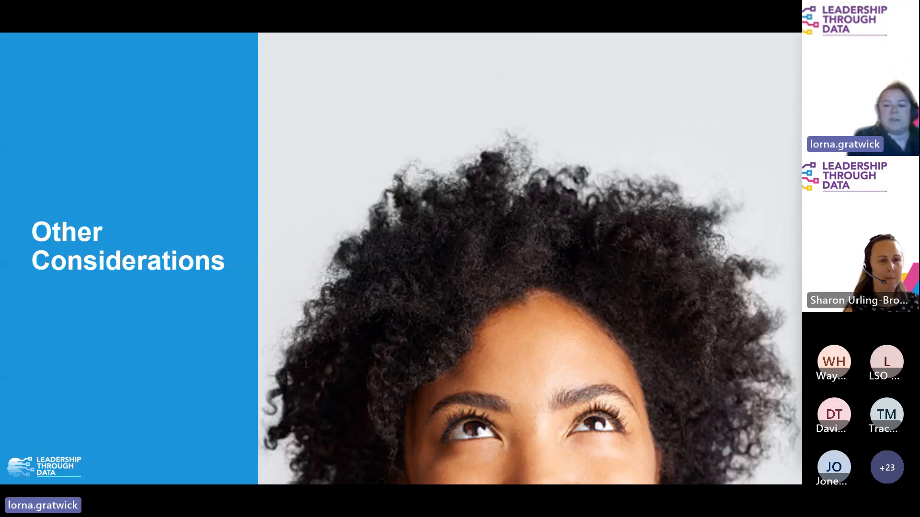
key("alt+Tab")
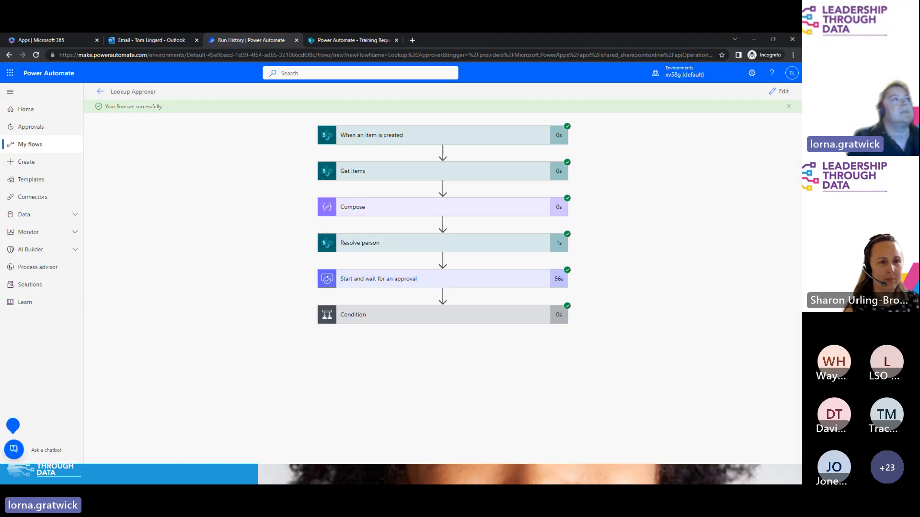
Step: In the Lookup Approver flow, append 'from department head' to the approval step's title
left_click(766, 92)
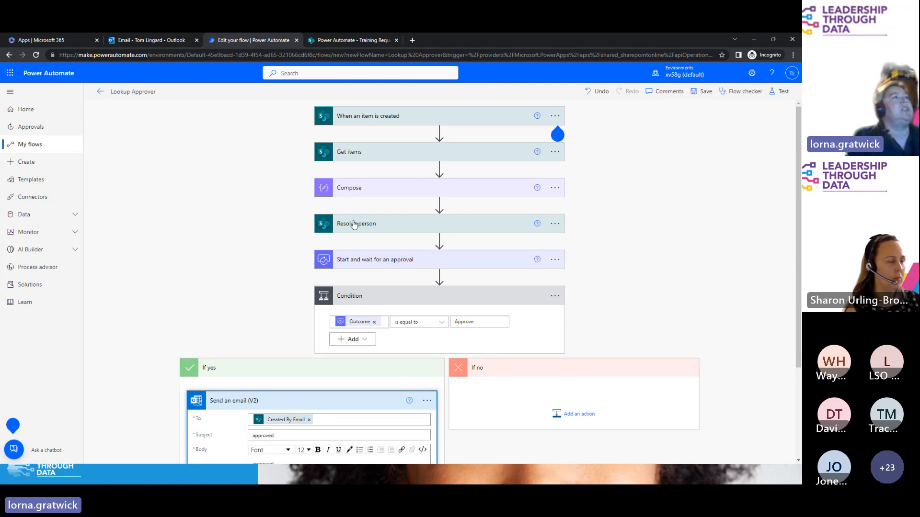
left_click(556, 262)
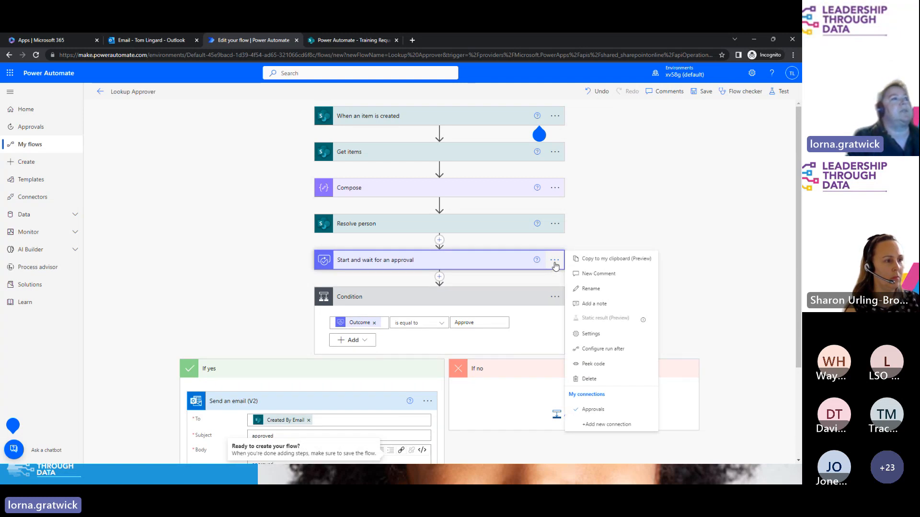
left_click(597, 289)
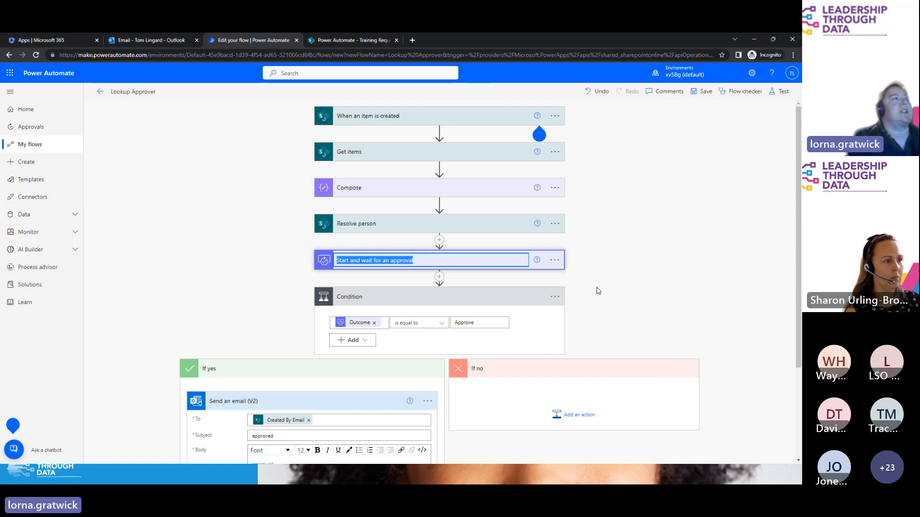
double_click(398, 261)
left_click(425, 260)
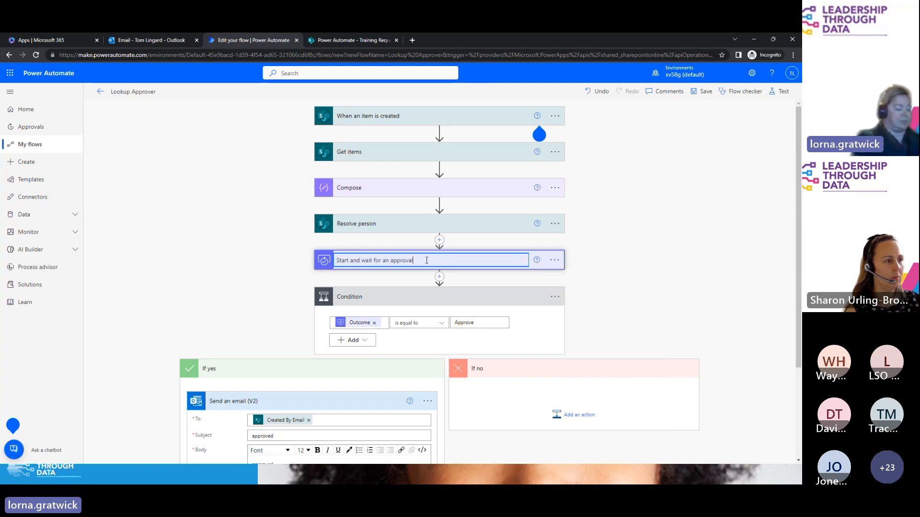
type("from depa")
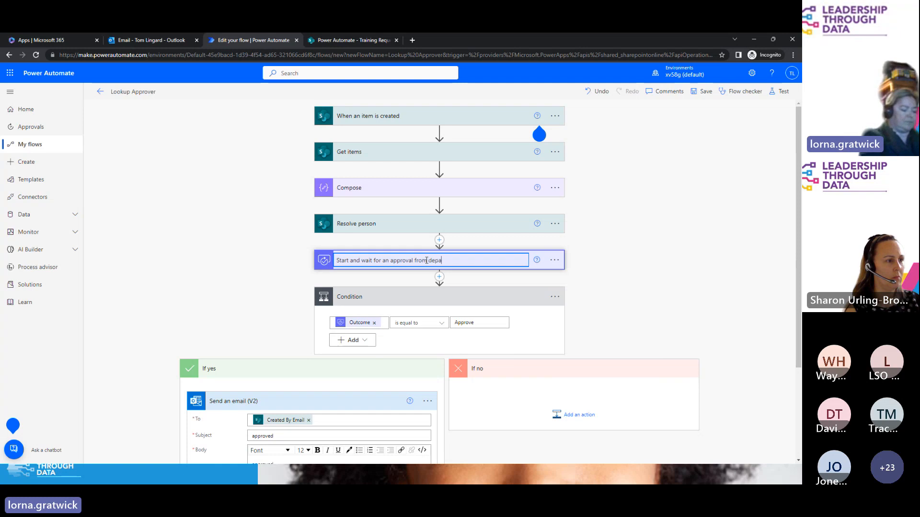
type("rtment he")
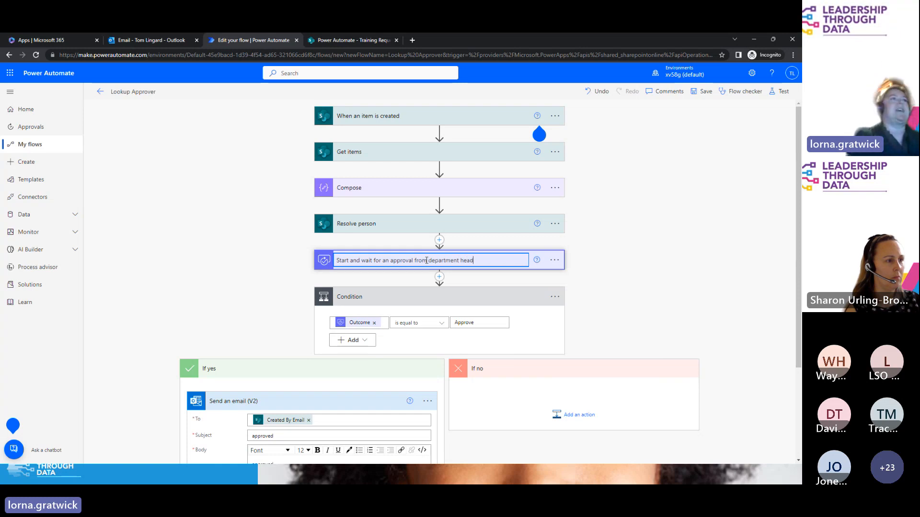
type("ad")
left_click(650, 285)
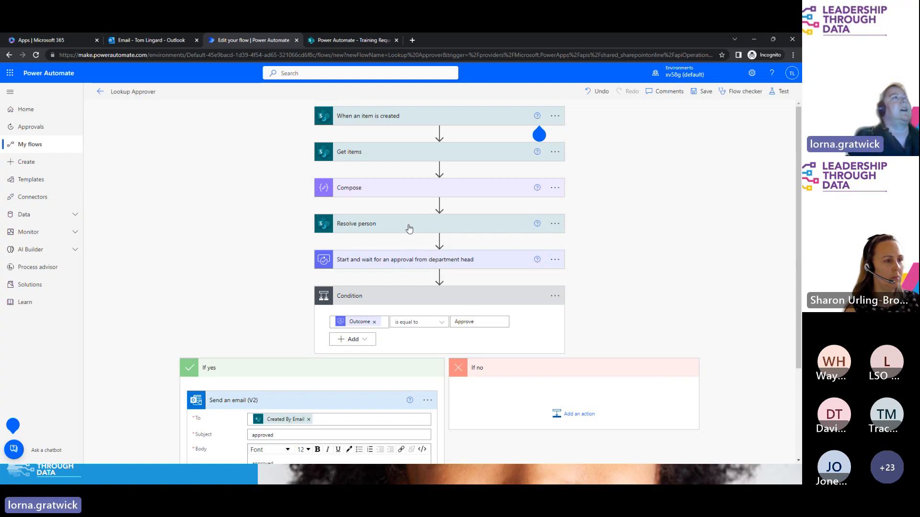
Step: Rename the Resolve person step to 'get email'
left_click(554, 224)
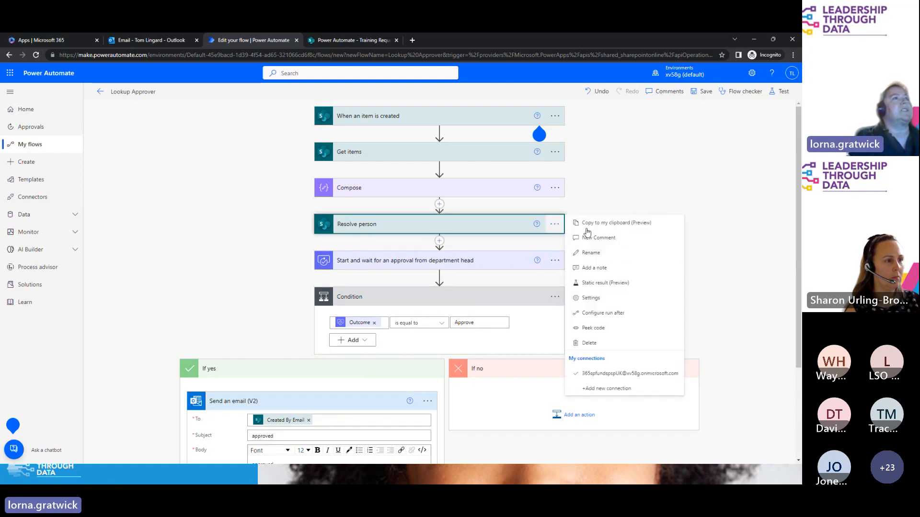
left_click(590, 254)
type("get email")
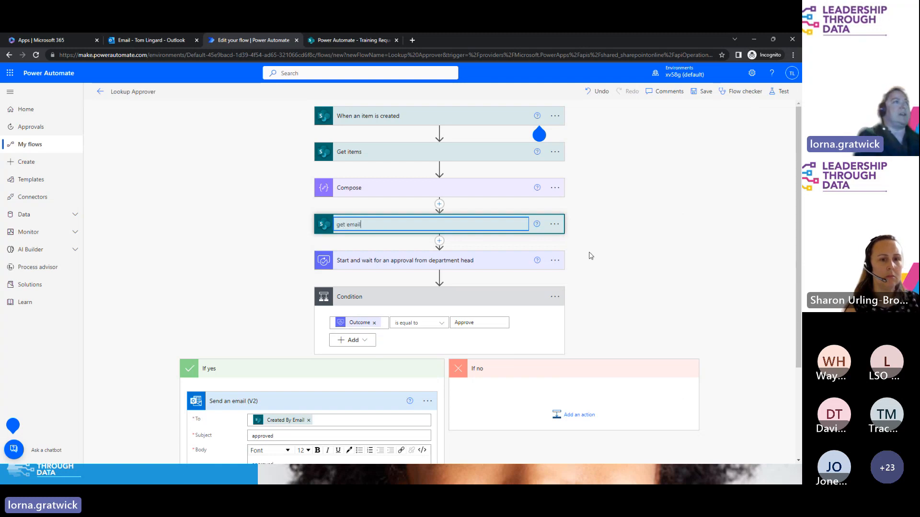
key("Return")
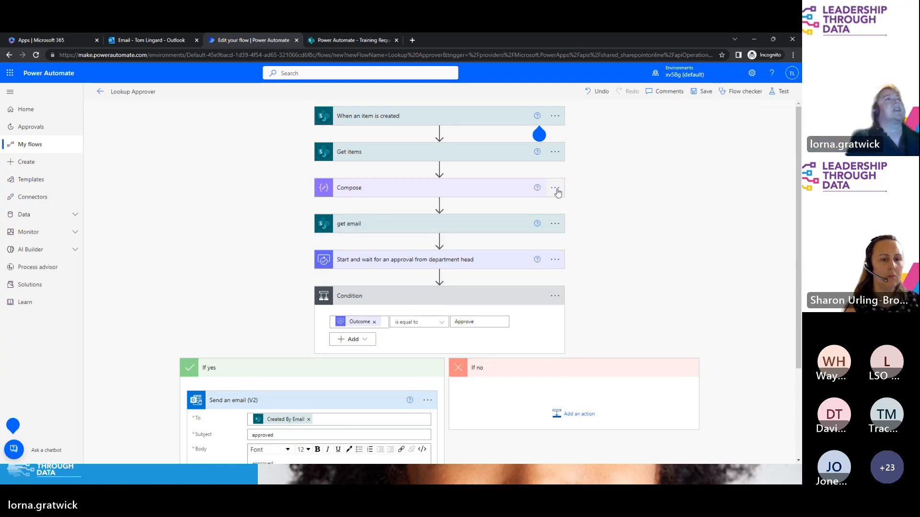
Step: Rename the Get items step to 'lookup department head'
left_click(554, 152)
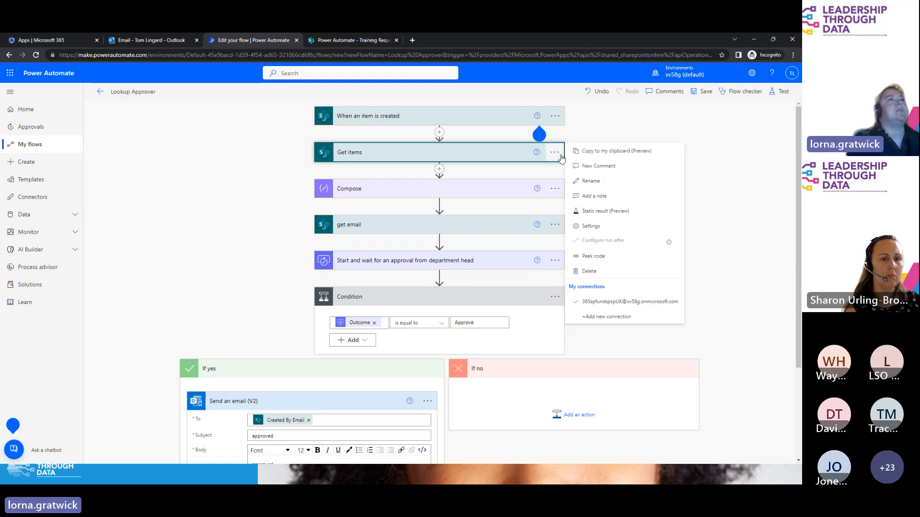
left_click(603, 180)
type("loo")
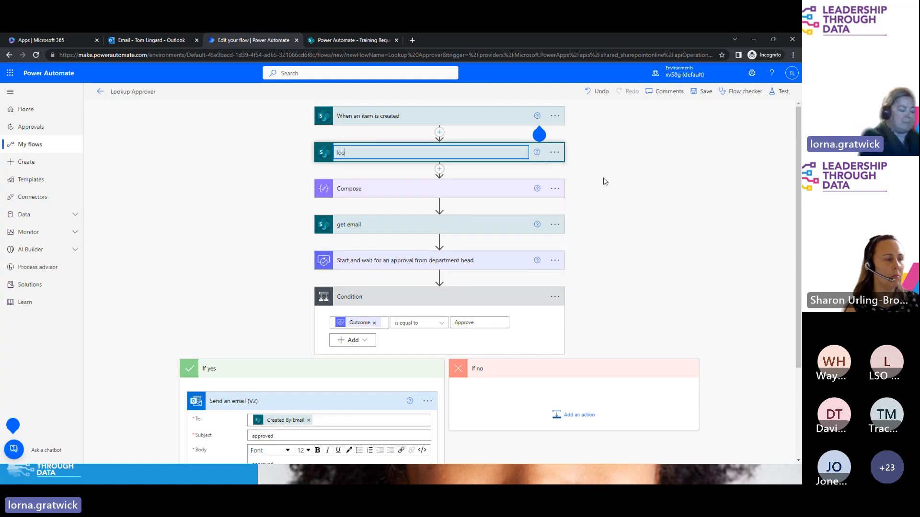
type("kup department")
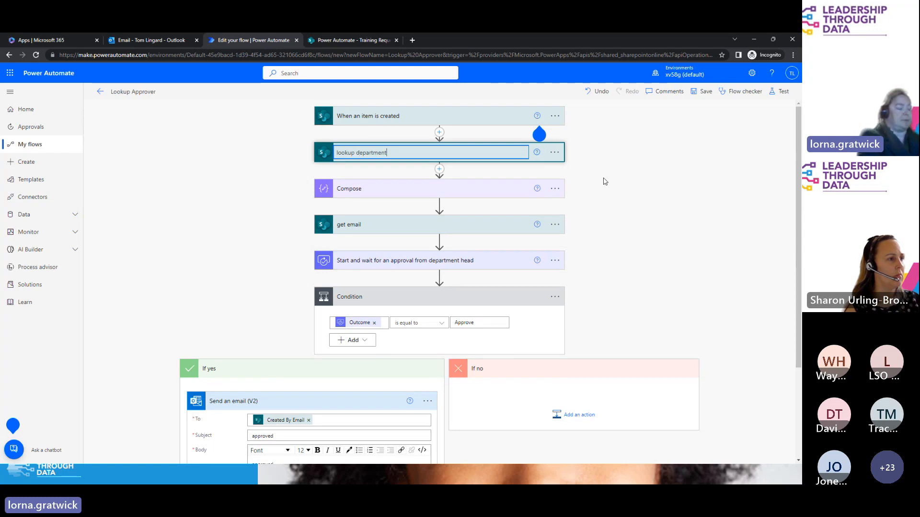
type(" head")
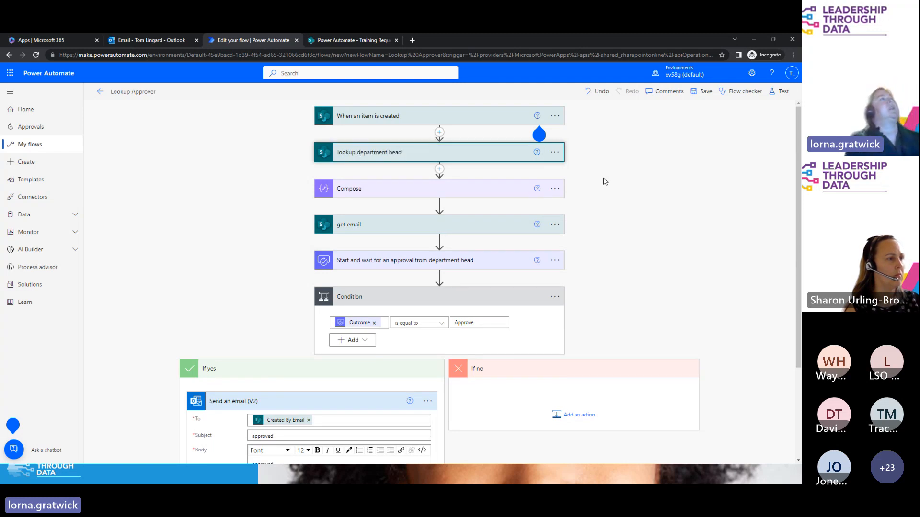
key("Return")
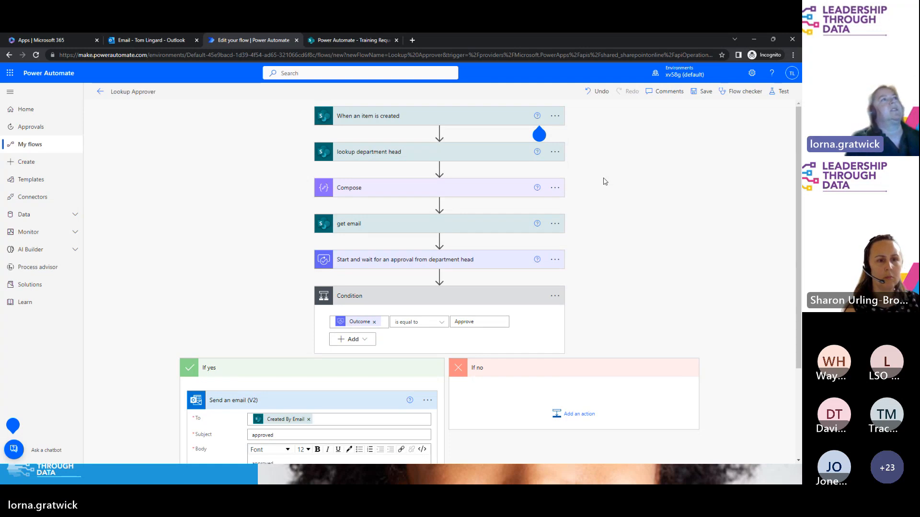
Step: Copy the lookup department head step to the clipboard and check it under If no's clipboard actions
left_click(554, 152)
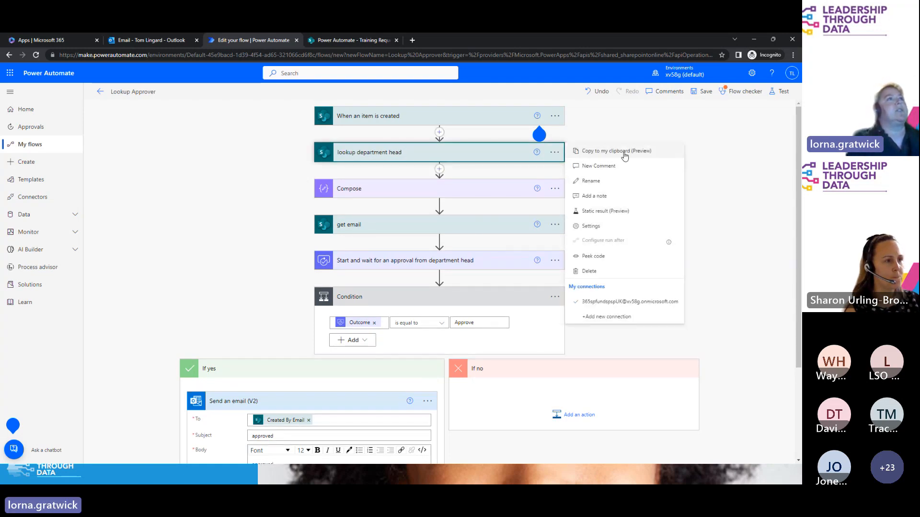
left_click(588, 153)
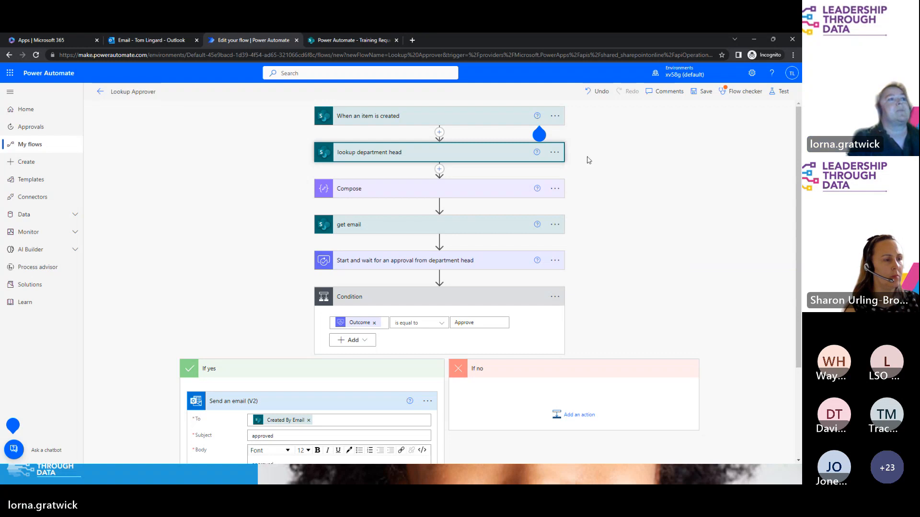
left_click(578, 416)
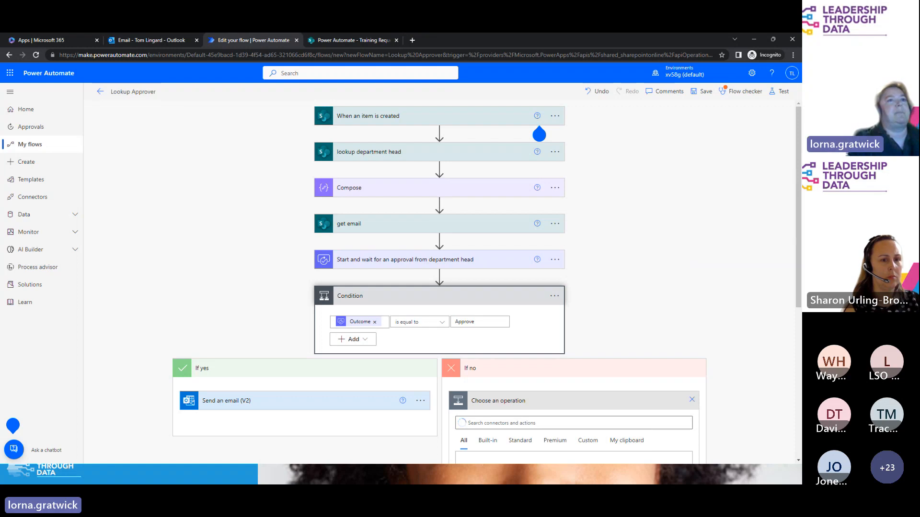
left_click_drag(795, 286, 784, 370)
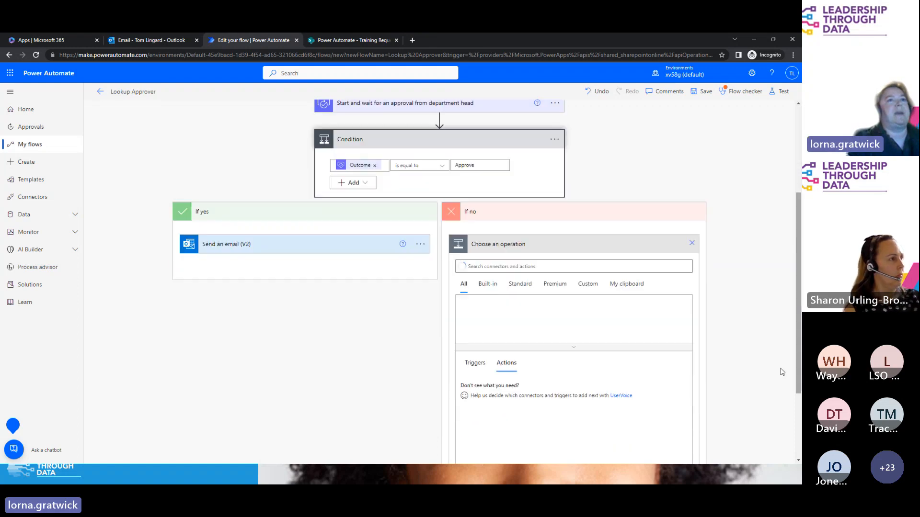
left_click(638, 287)
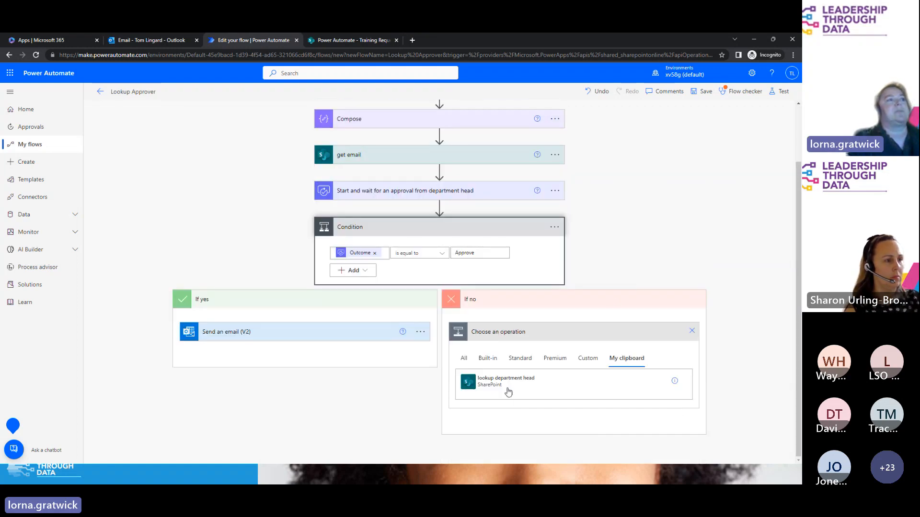
left_click(692, 332)
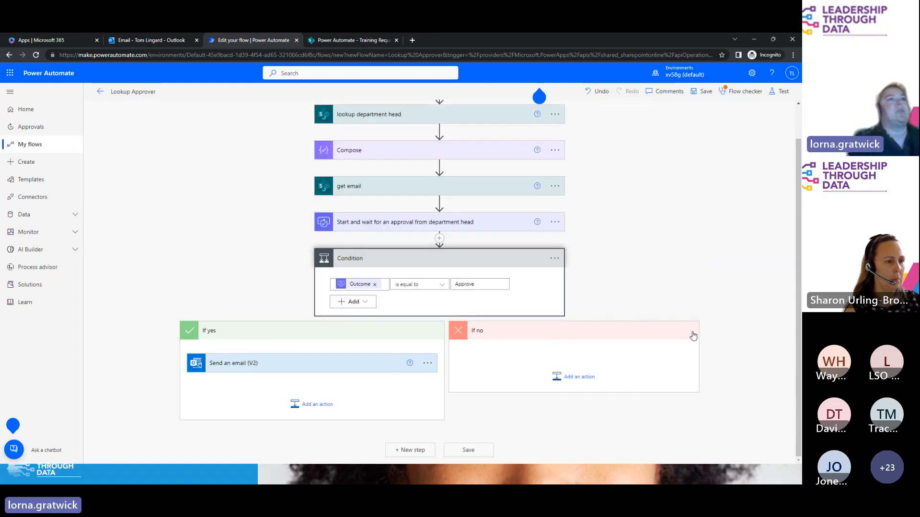
Step: Bring up the approval step's options menu
scroll(599, 297, "up", 1)
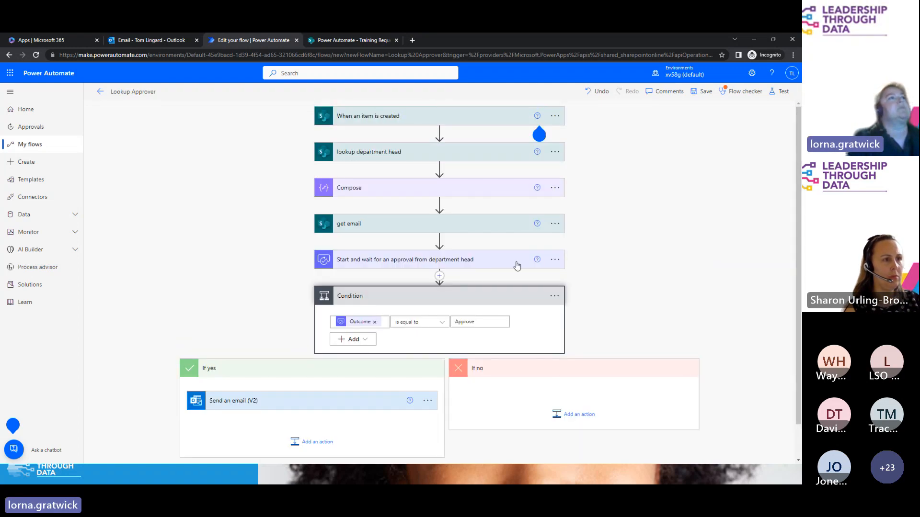
left_click(555, 259)
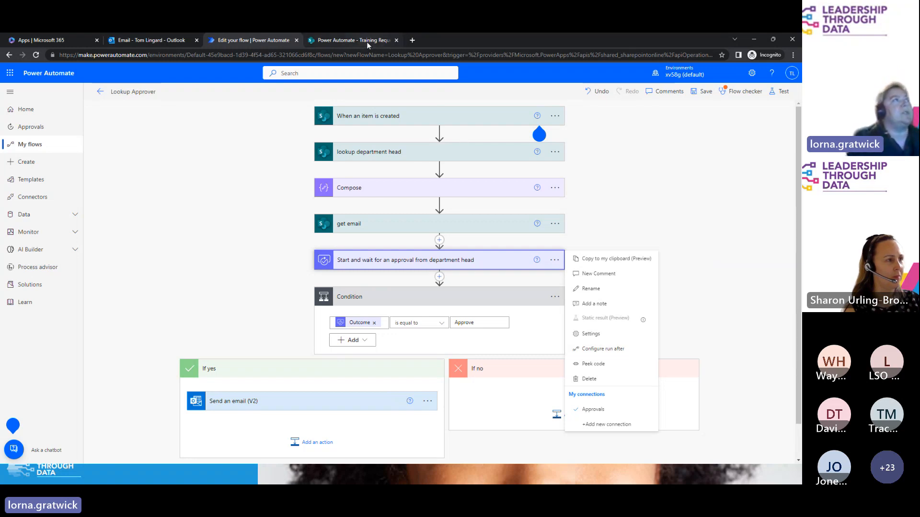
mouse_move(367, 41)
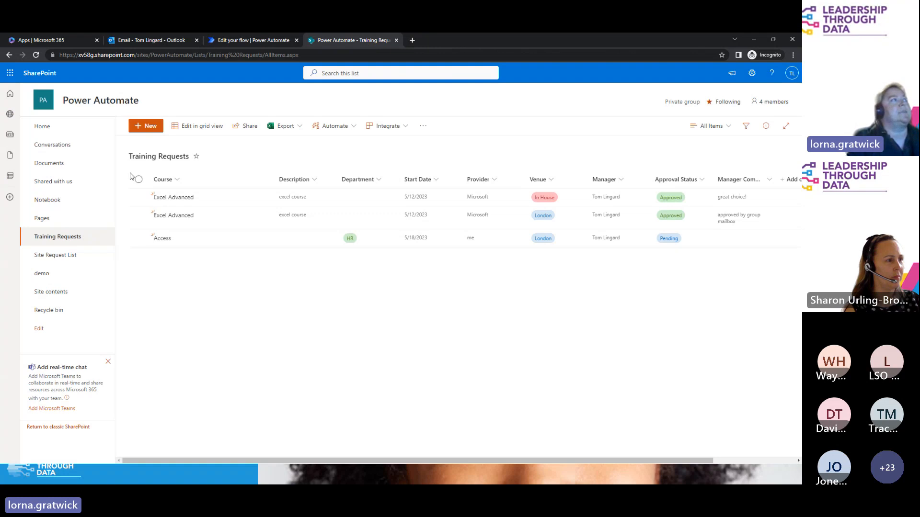
Step: Refresh the Training Requests list, select all three requests, and dismiss the approval step's menu
left_click(36, 54)
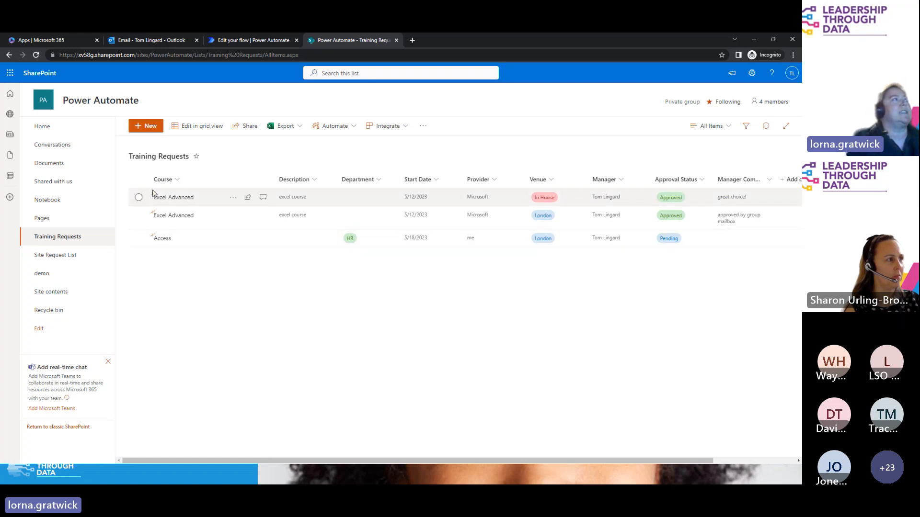
left_click(139, 179)
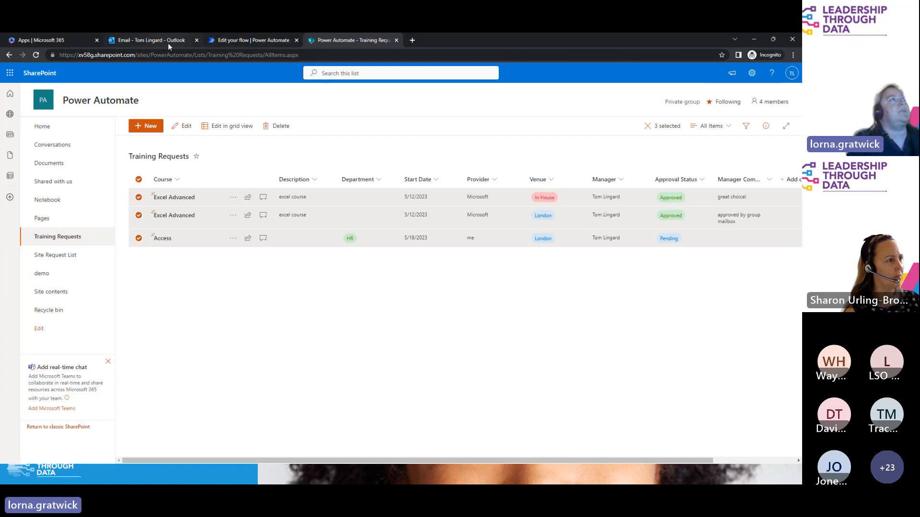
left_click(253, 40)
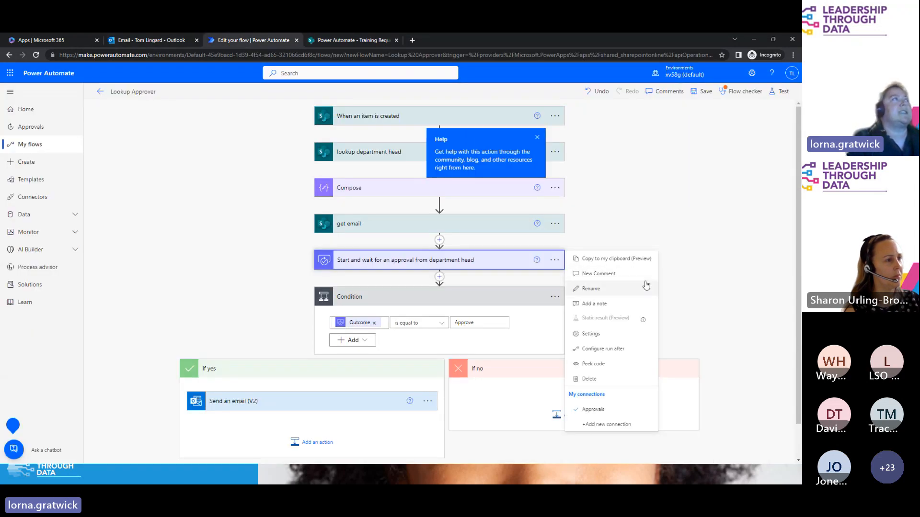
left_click(244, 60)
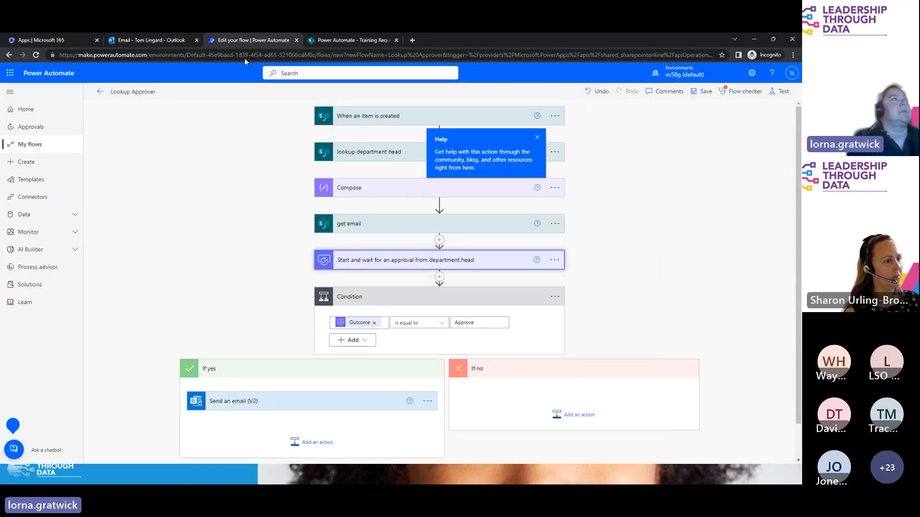
Step: Launch Power Automate in a new tab from SharePoint's Microsoft 365 app launcher
left_click(364, 40)
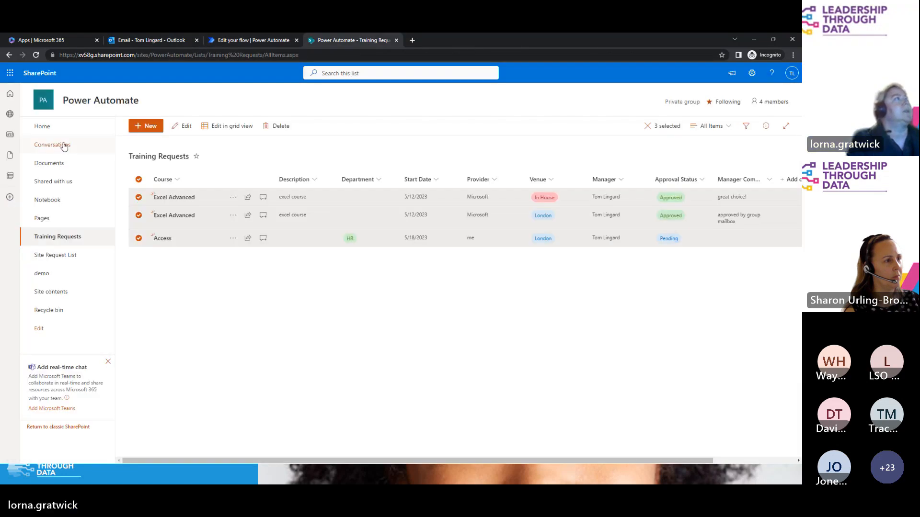
left_click(10, 73)
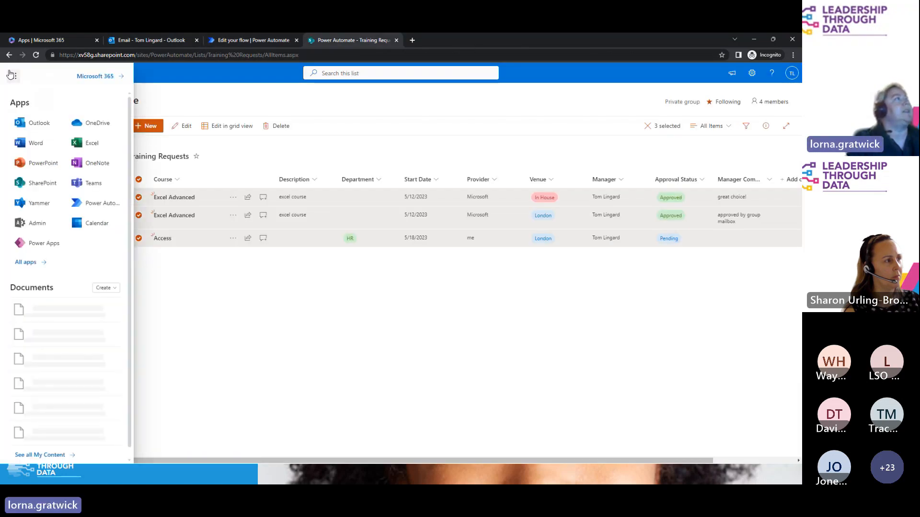
left_click(32, 143)
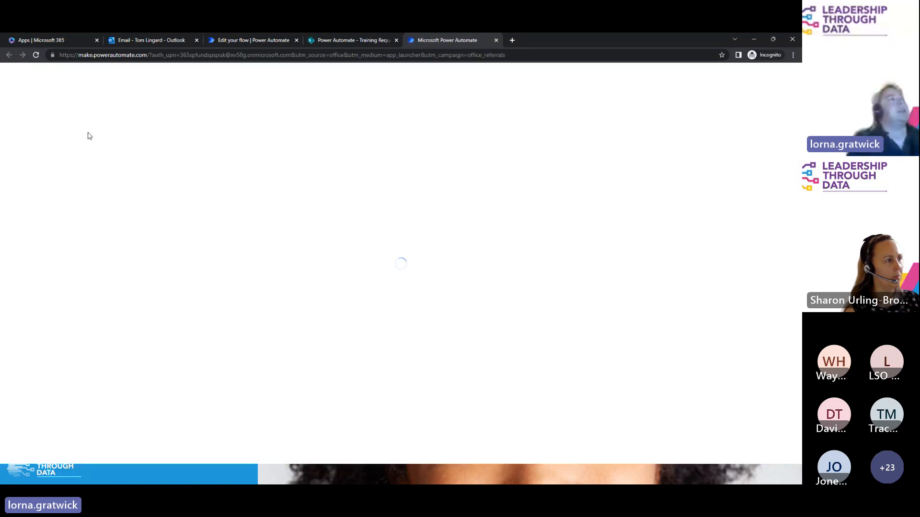
Step: Review the Training Requests 2 run under Monitor > Cloud flow activity, then return to Lookup Approver
left_click(28, 233)
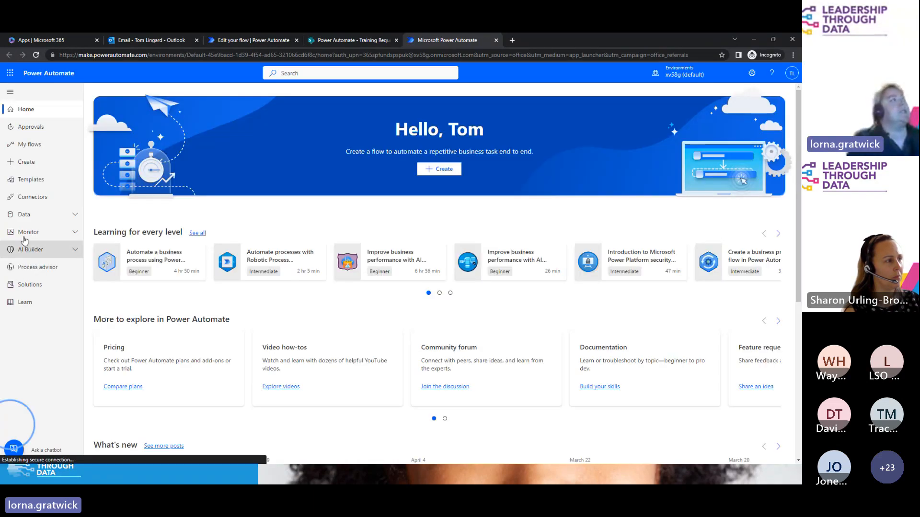
left_click(61, 249)
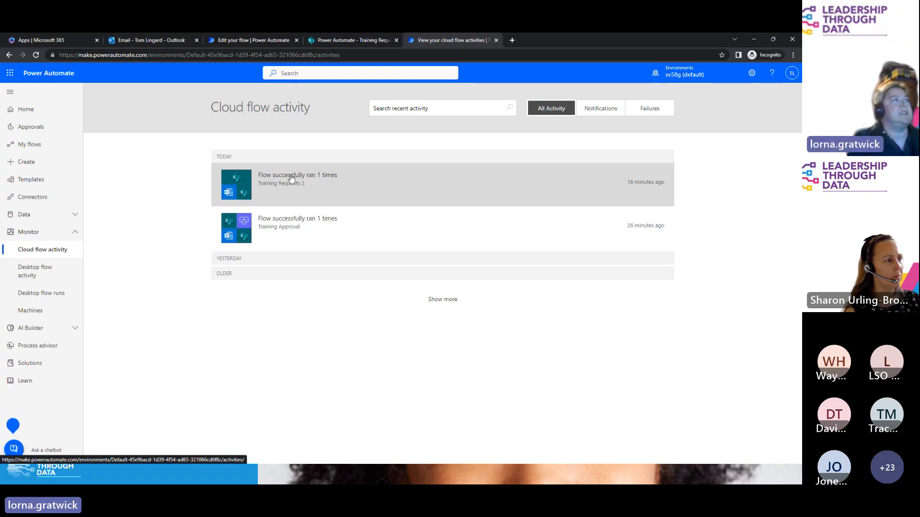
left_click(295, 222)
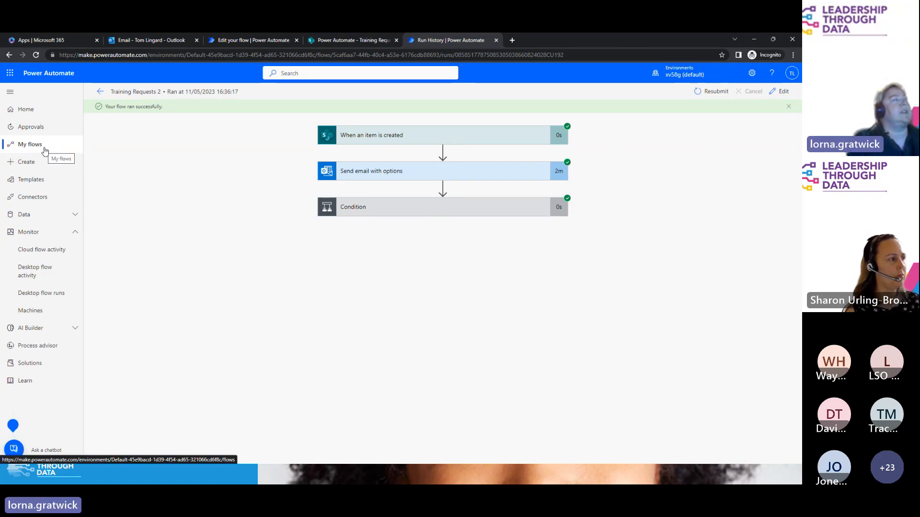
left_click(243, 40)
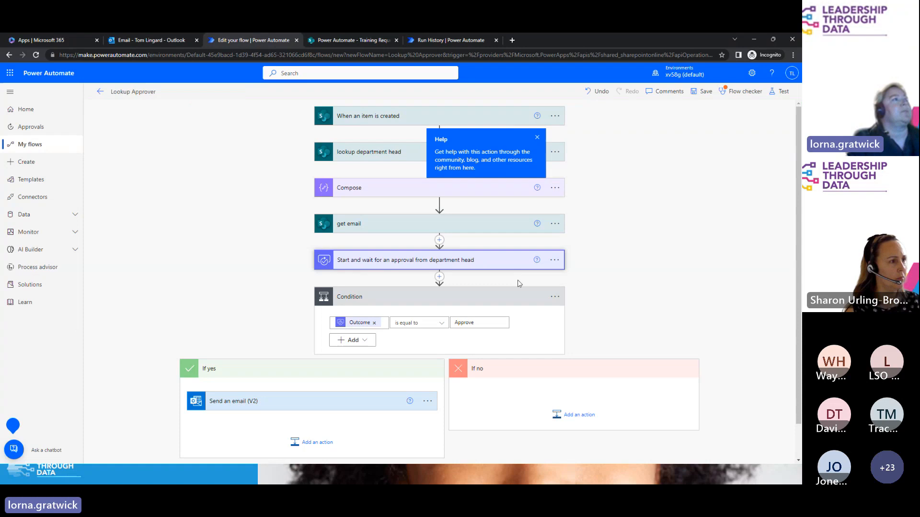
Step: Look over the option menus of the approval and Send an email (V2) steps
left_click(554, 260)
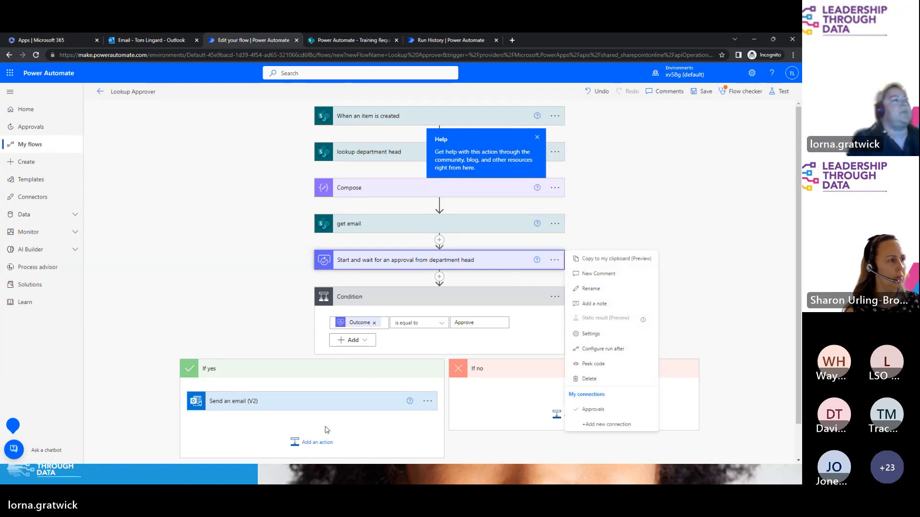
left_click(426, 401)
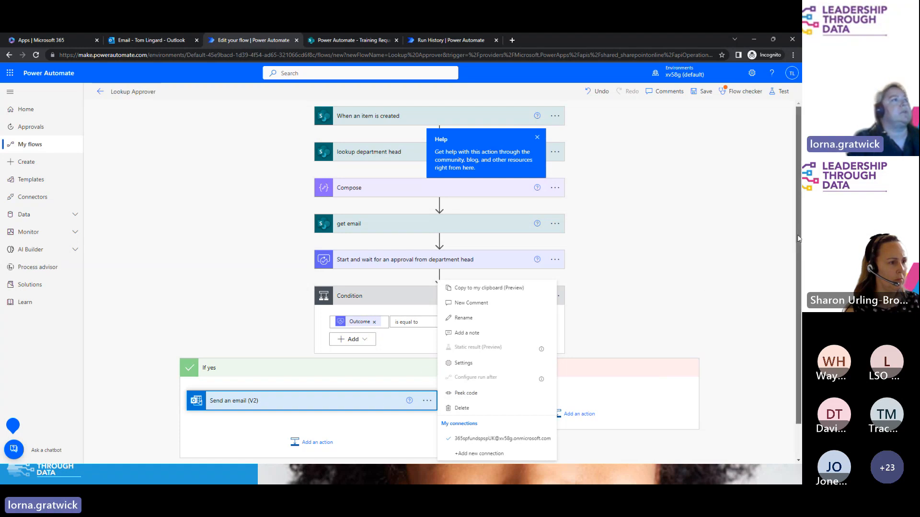
scroll(787, 253, "down", 1)
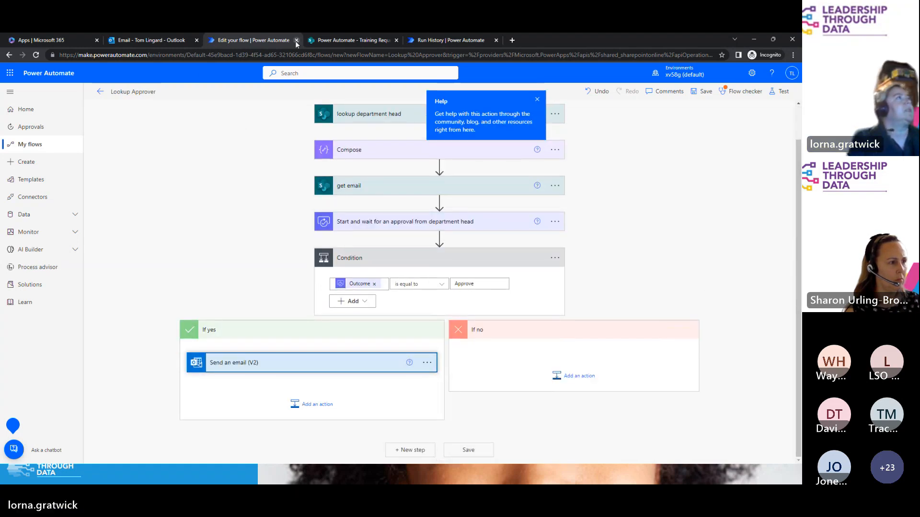
Step: Leave the unsaved editor for My flows, confirming with OK on the second try
left_click(41, 149)
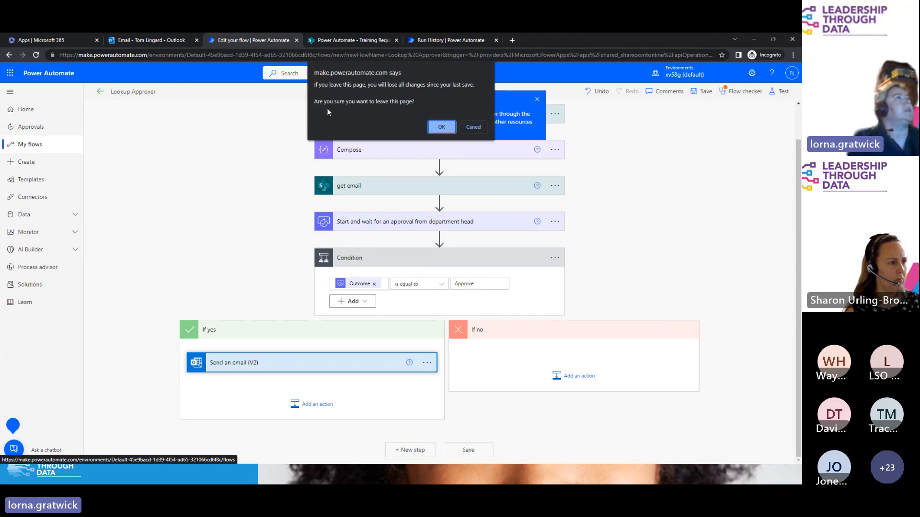
left_click(474, 127)
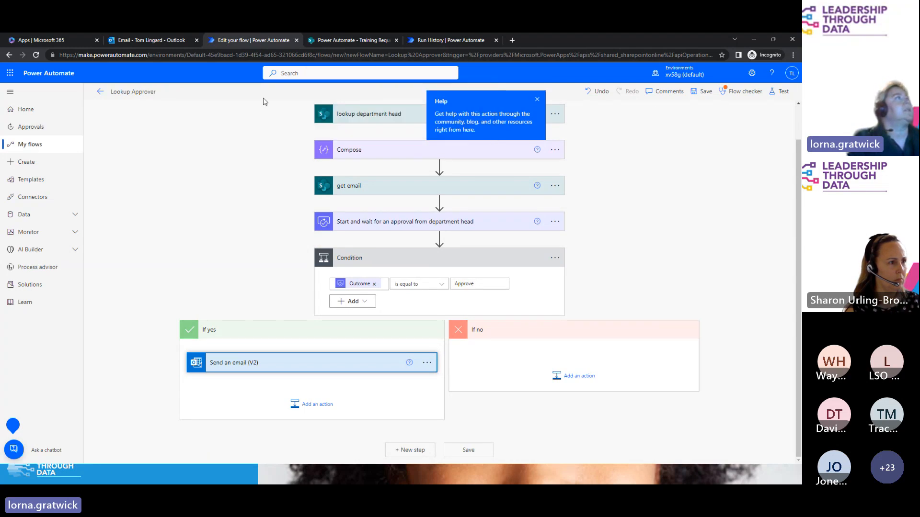
left_click(30, 144)
left_click(444, 125)
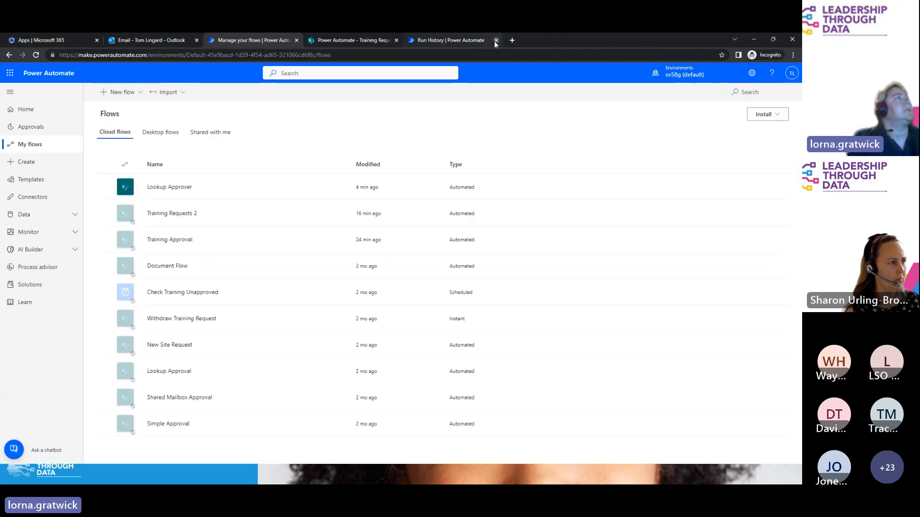
Step: Close the Run History and SharePoint tabs and edit the Training Requests 2 flow
left_click(496, 41)
left_click(396, 40)
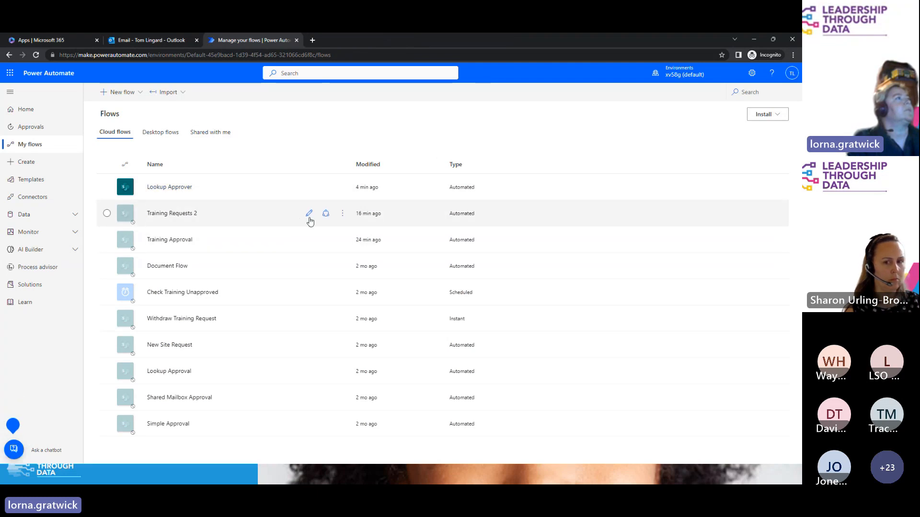
left_click(309, 215)
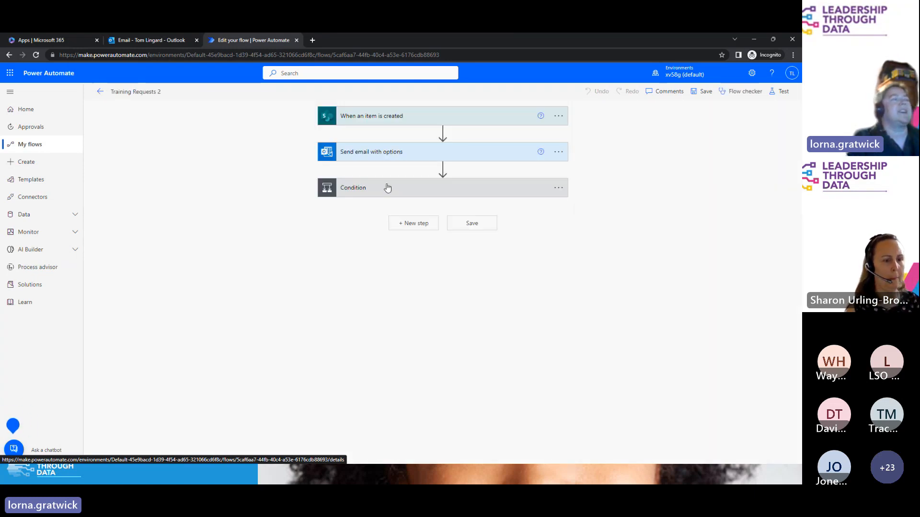
Step: Expand the Condition to its branches and collapse the Update item card, dismissing its options menu
left_click(387, 187)
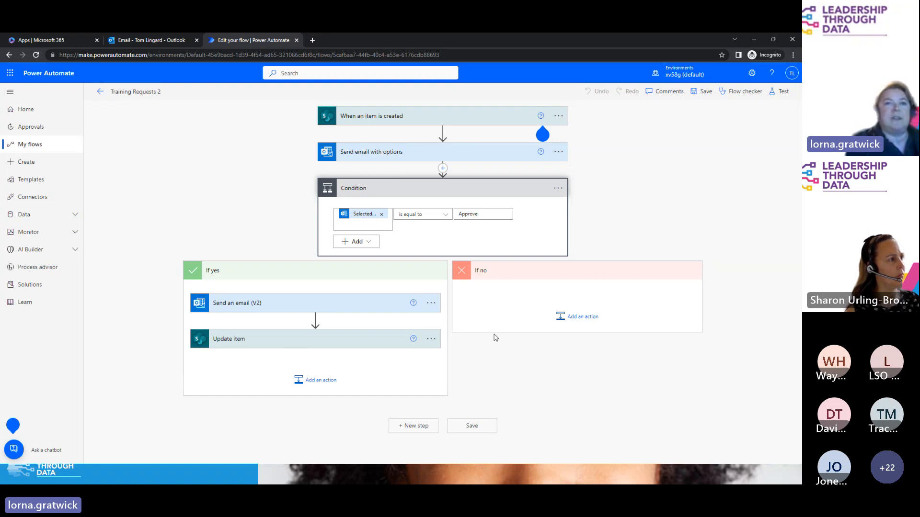
left_click(324, 339)
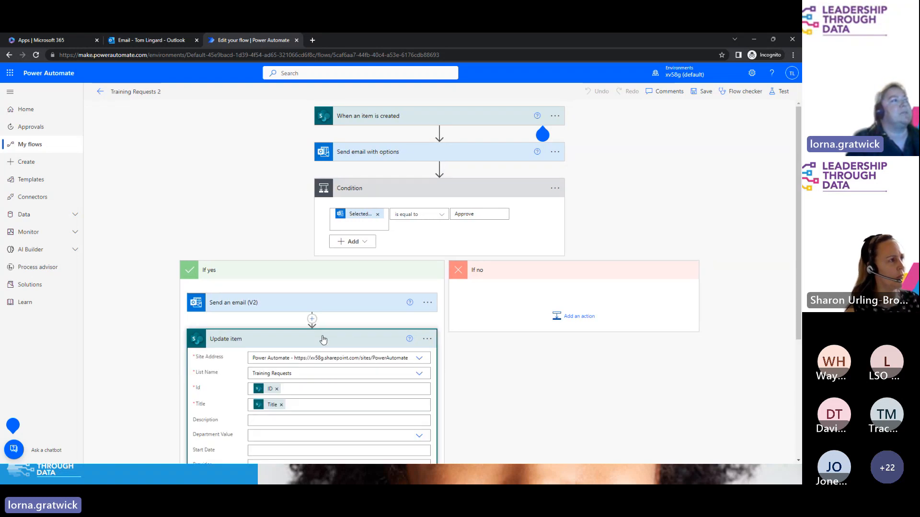
left_click(323, 339)
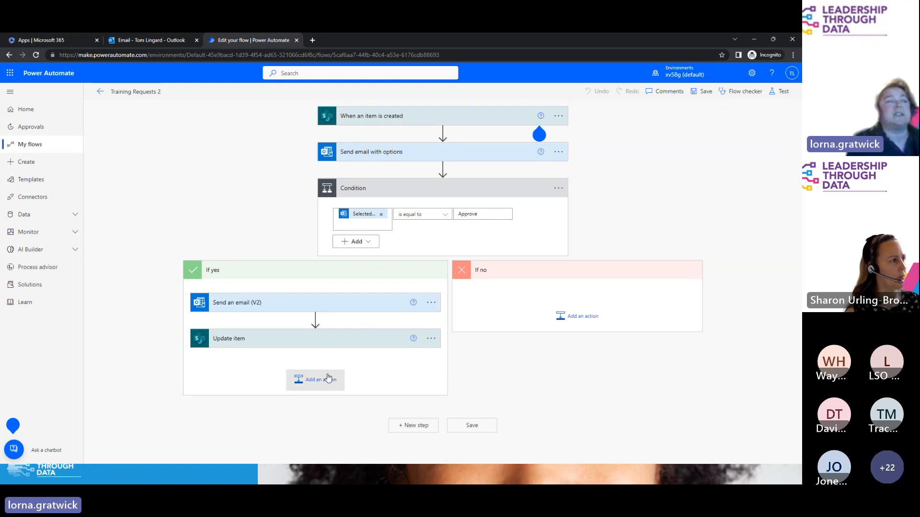
left_click(431, 340)
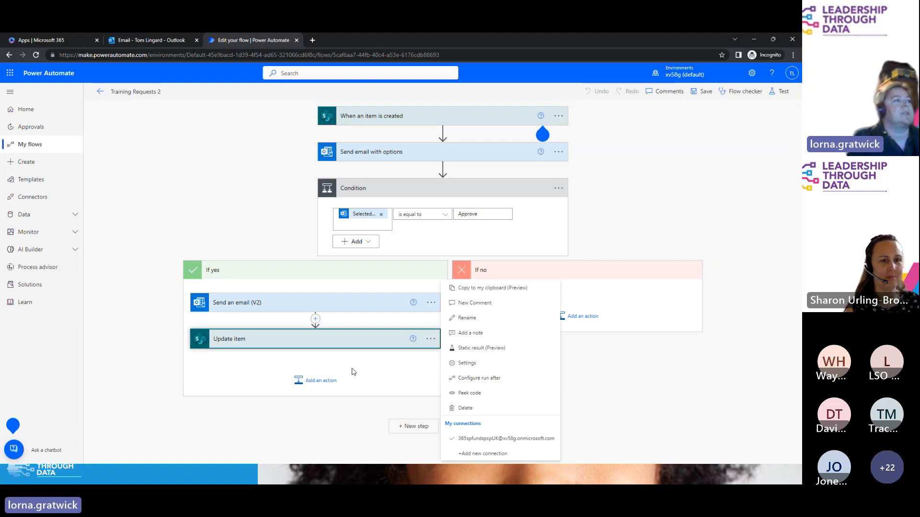
left_click(319, 385)
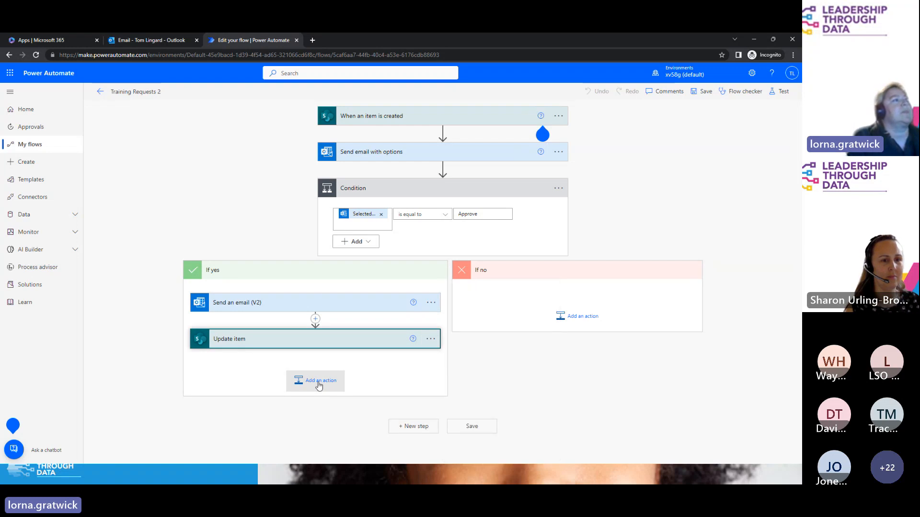
Step: Add a Send an email (V2) action after Update item, addressed to the suggested colleague
left_click(319, 384)
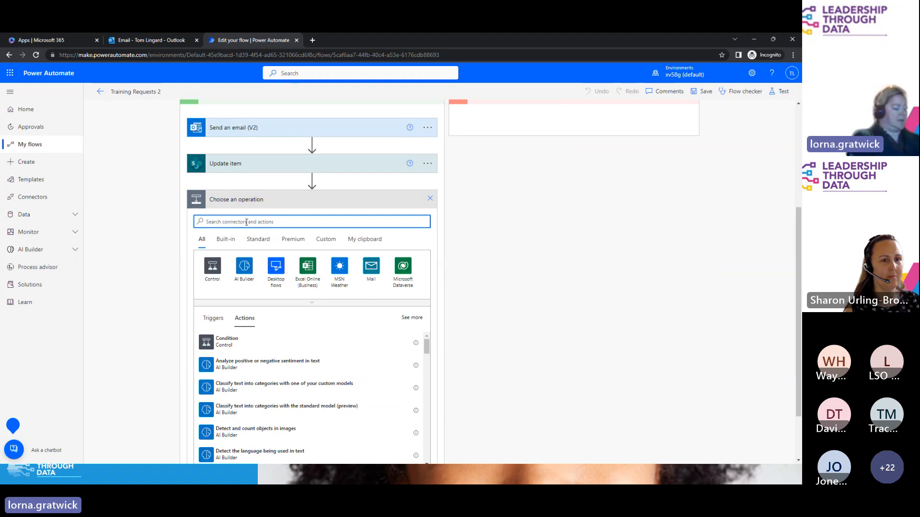
type("send em")
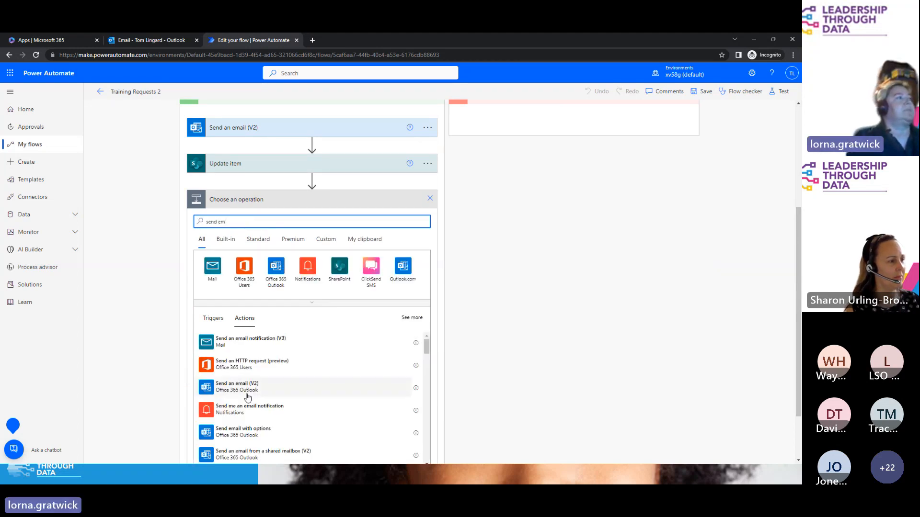
left_click(246, 392)
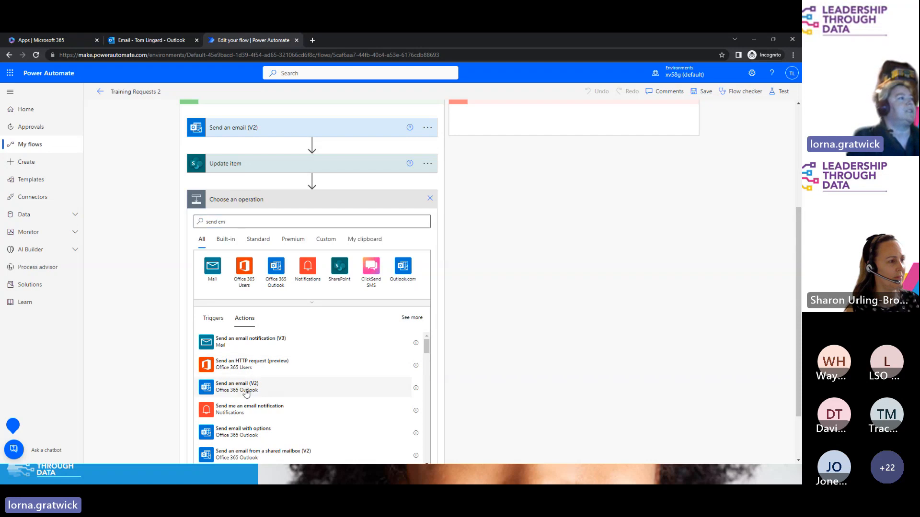
left_click(304, 297)
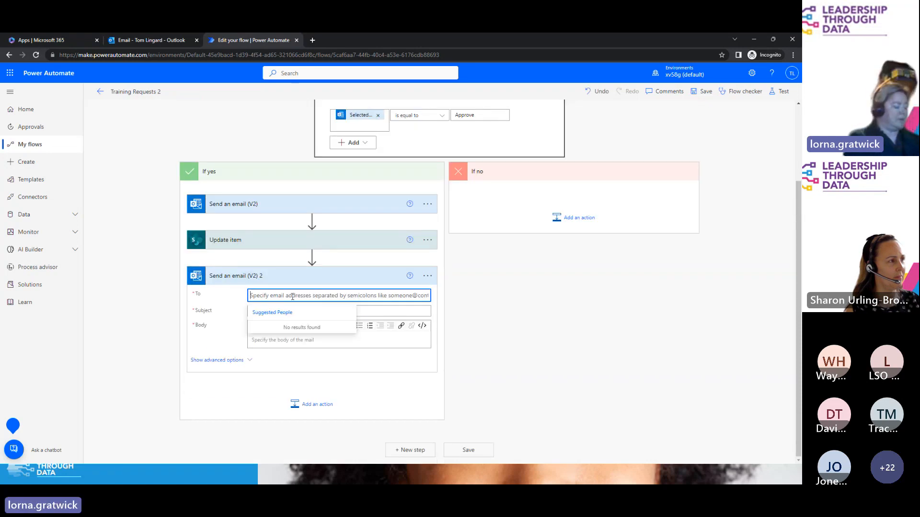
type("tom")
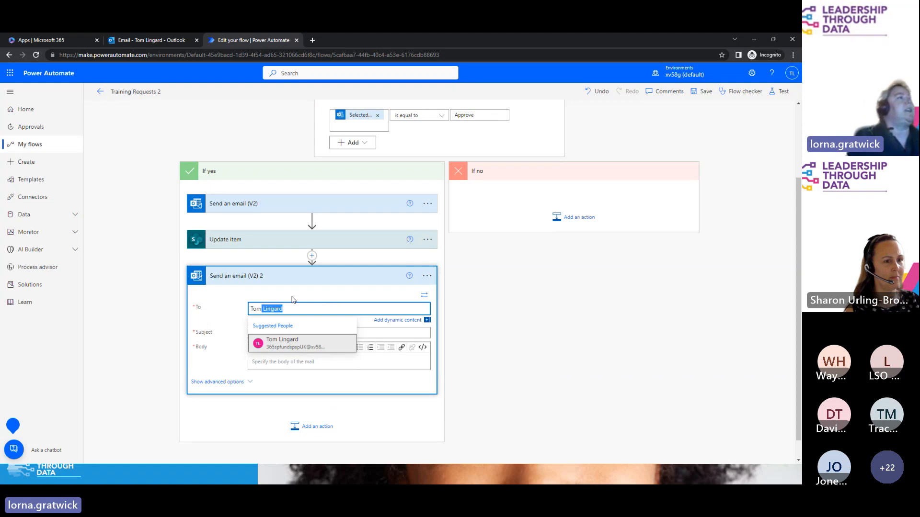
left_click(282, 348)
Step: Set the email subject to 'id' followed by the item's ID token
left_click(289, 337)
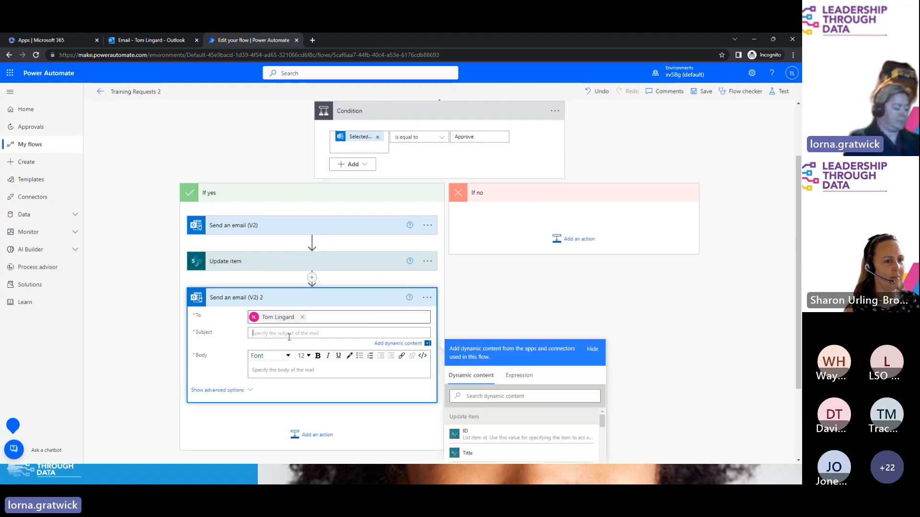
type("id")
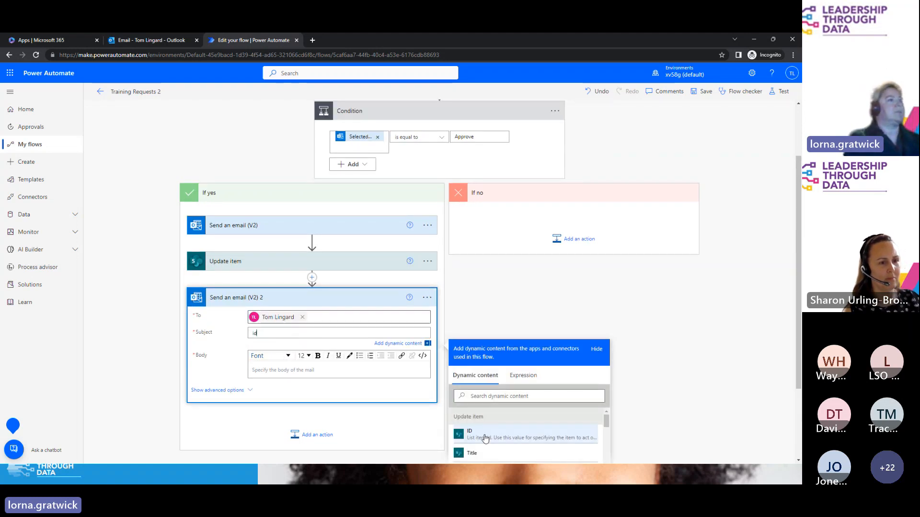
left_click(504, 398)
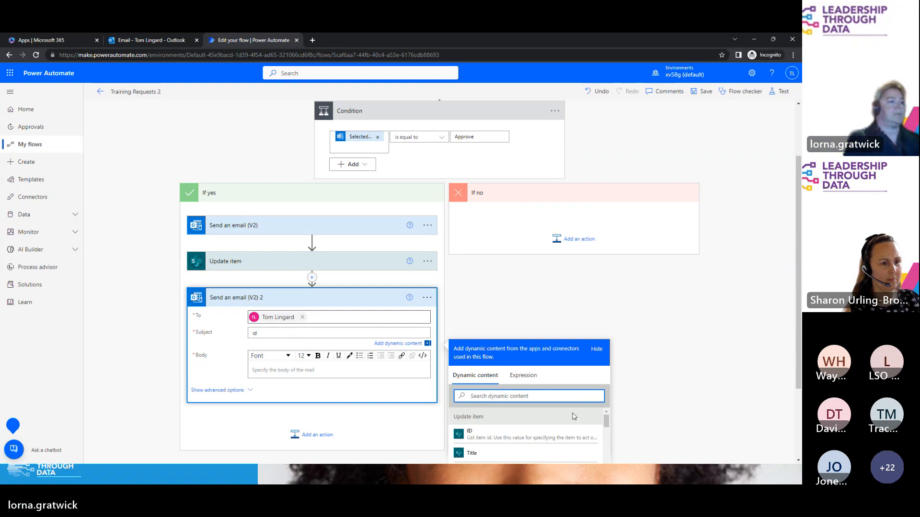
type("id")
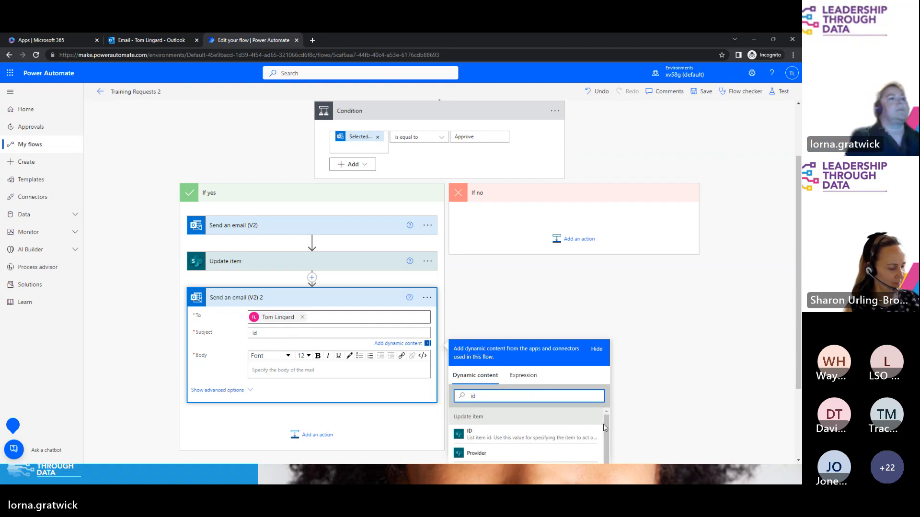
left_click_drag(605, 426, 603, 484)
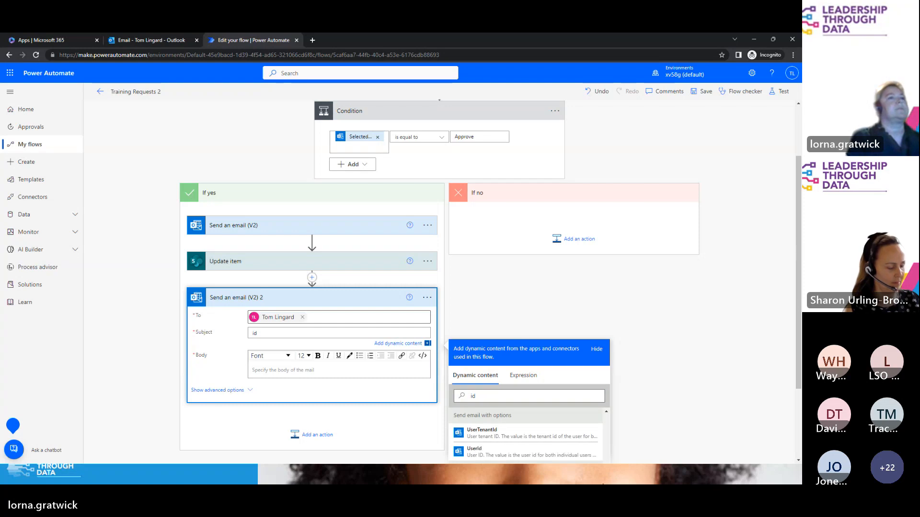
scroll(532, 398, "down", 2)
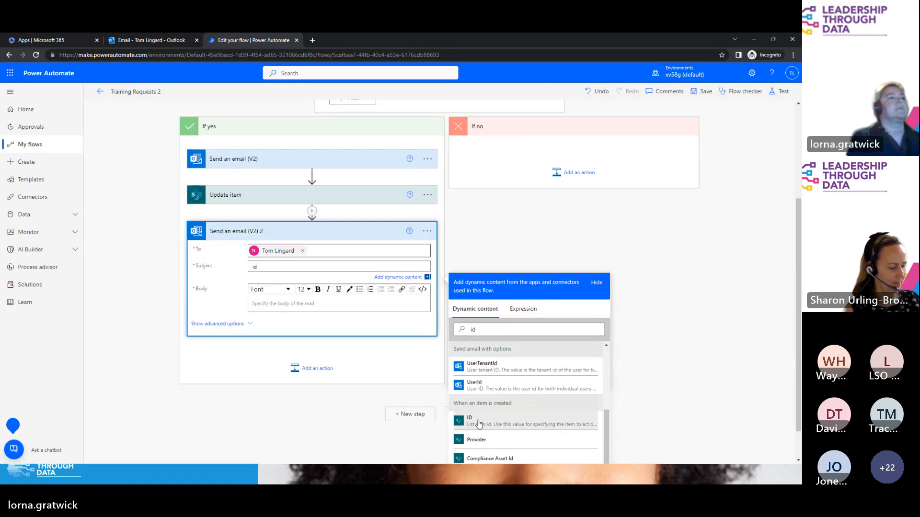
left_click(483, 421)
Step: Write 'link' in the email body followed by the Link to item token
left_click(303, 303)
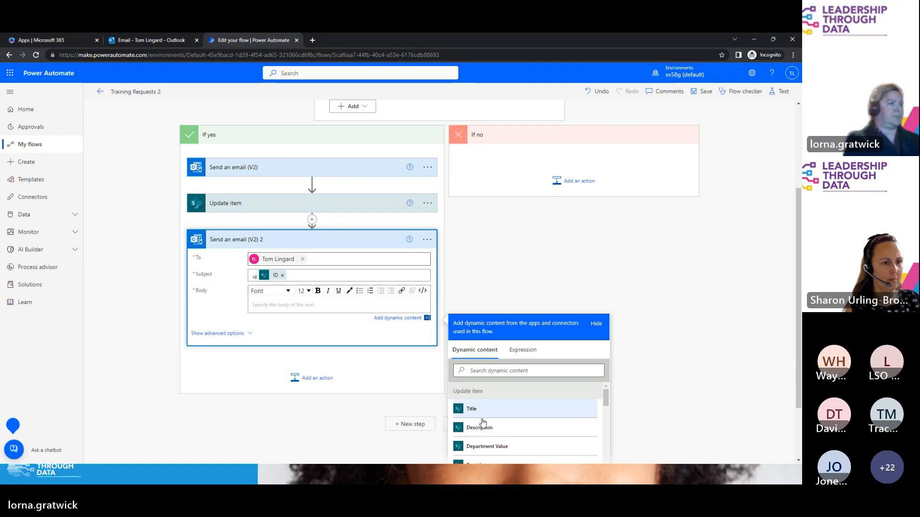
left_click(481, 370)
type("link")
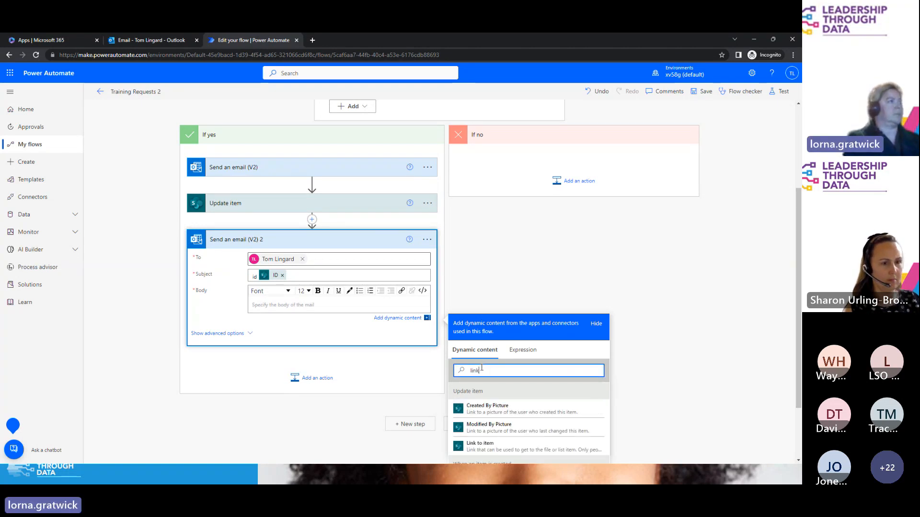
left_click(338, 305)
type("link")
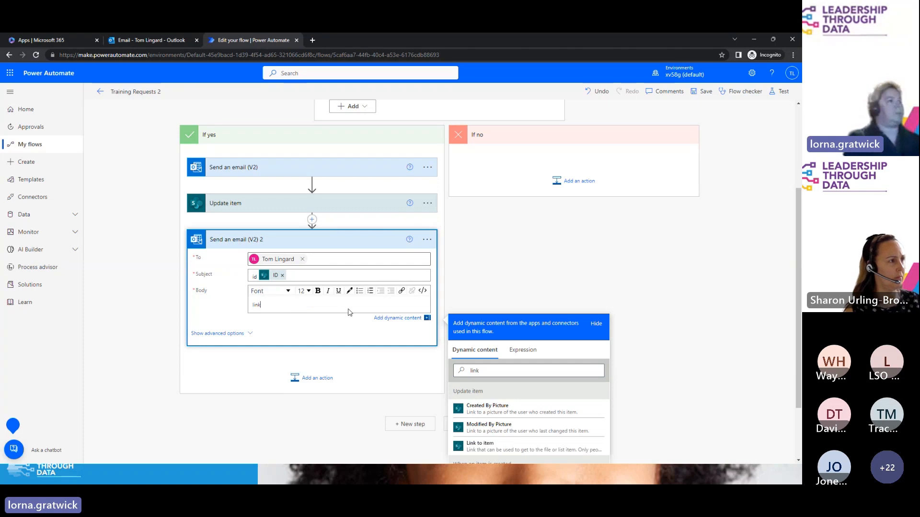
left_click_drag(795, 344, 795, 392)
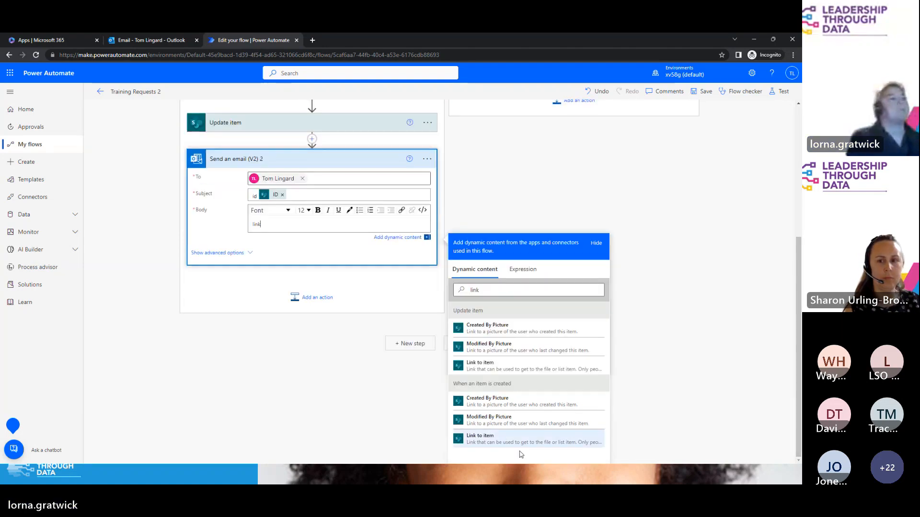
left_click(488, 438)
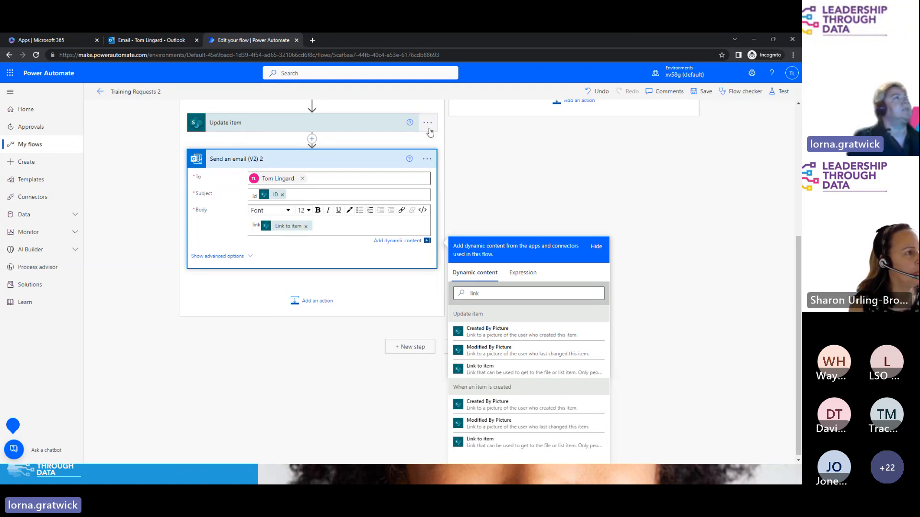
left_click(363, 159)
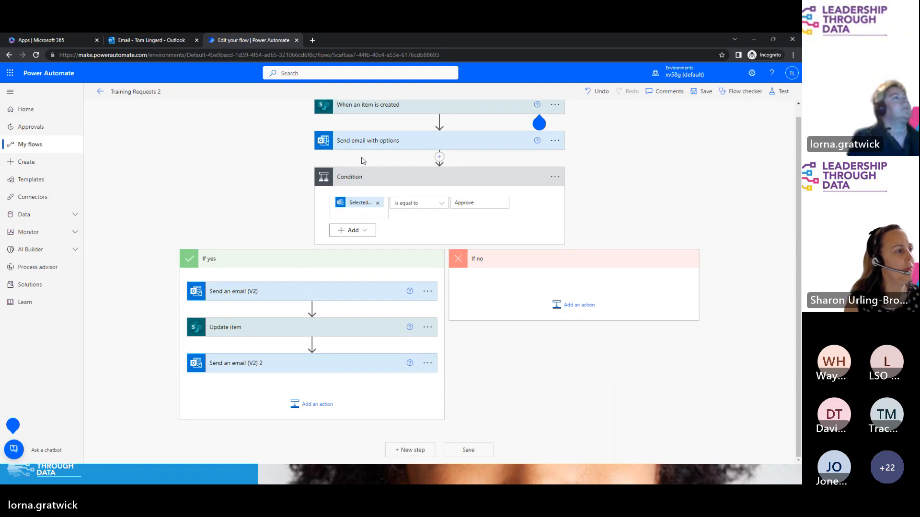
Step: Configure Update item's run after to 'has failed' instead of 'is successful'
left_click(427, 326)
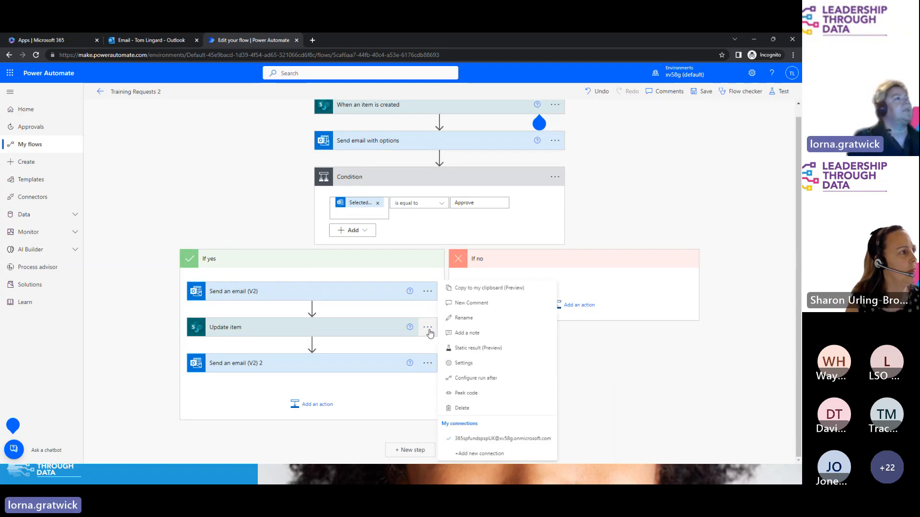
left_click(475, 378)
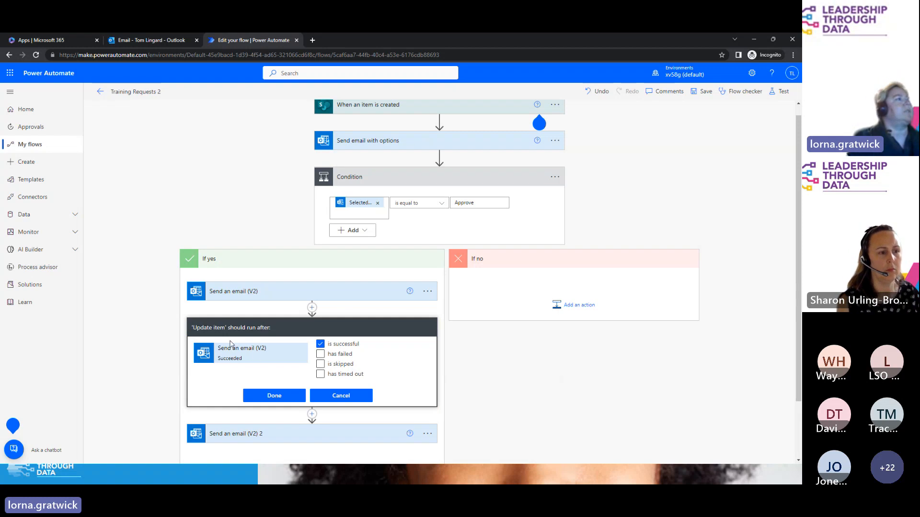
left_click(320, 344)
left_click(321, 355)
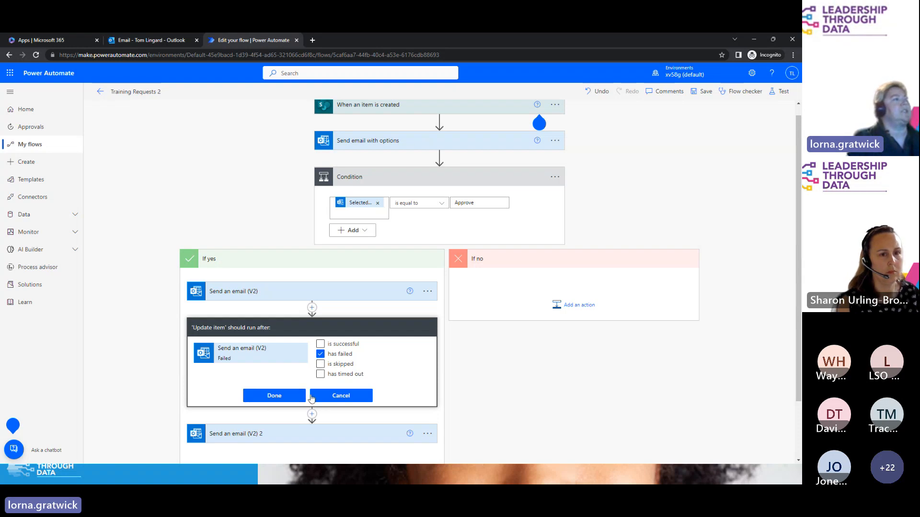
left_click(273, 396)
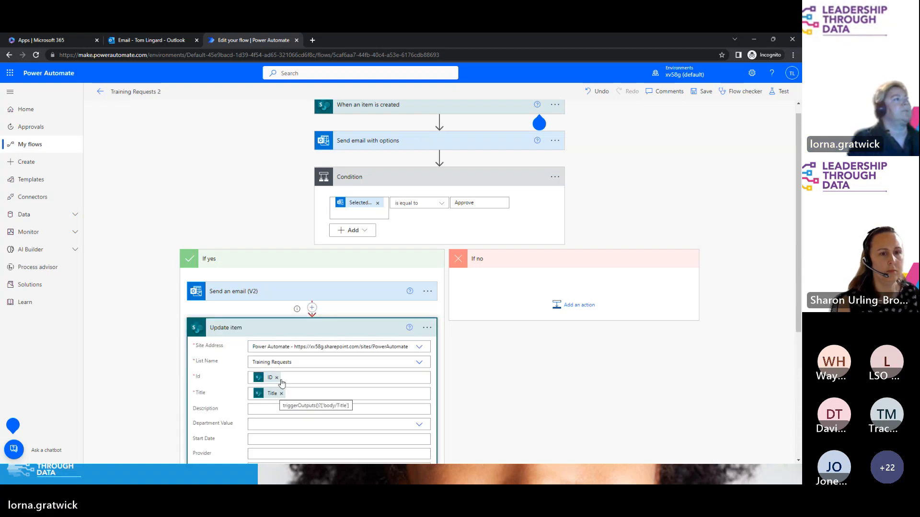
left_click(330, 328)
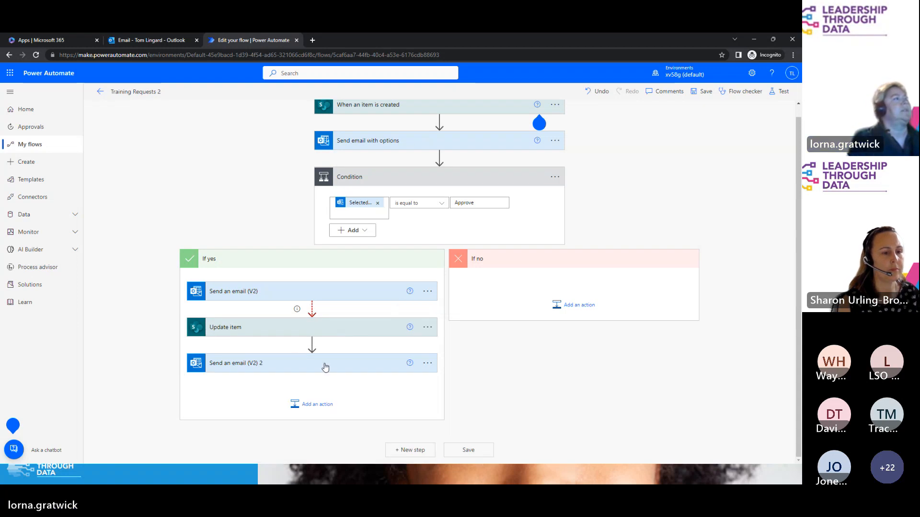
left_click(292, 365)
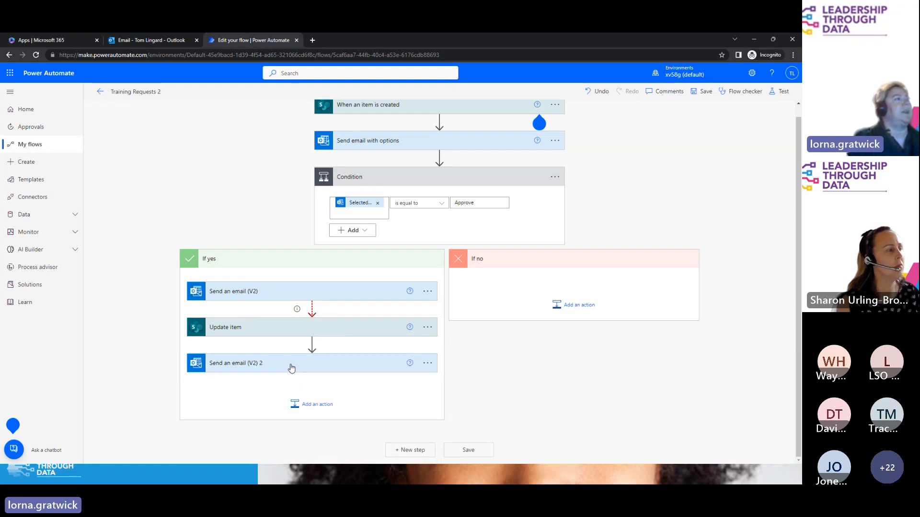
Step: Close the flow editor tab without saving and switch to the presentation slide
left_click(295, 42)
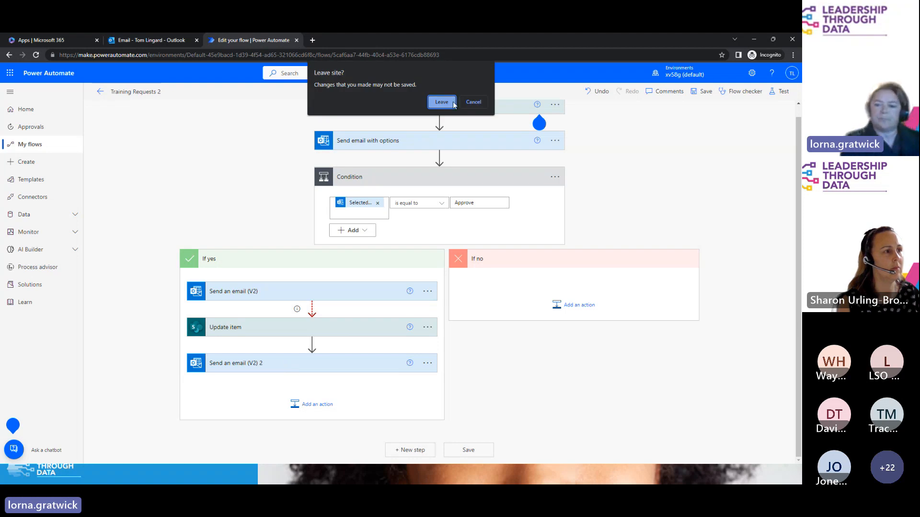
left_click(441, 102)
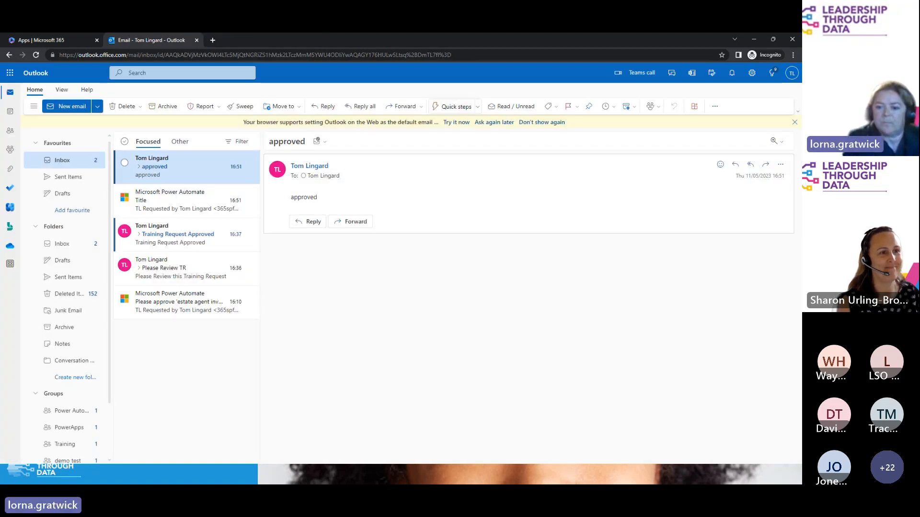
key("alt+Tab")
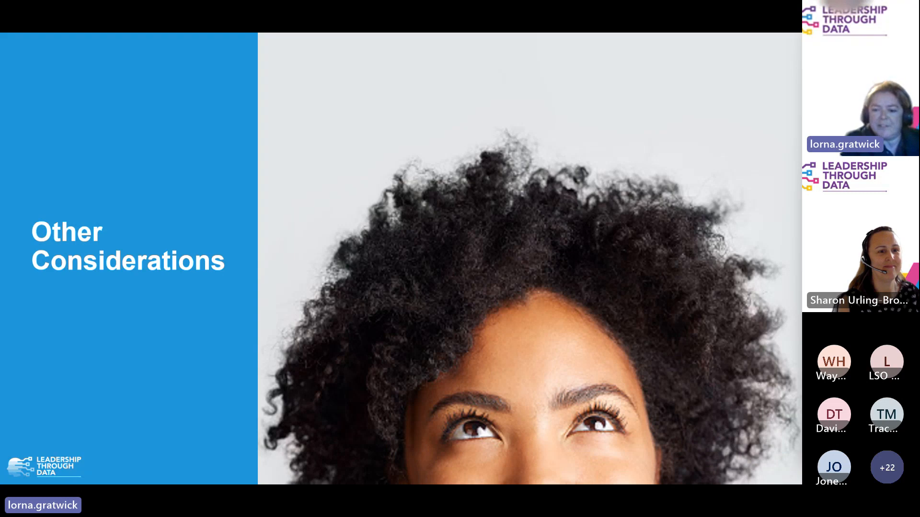